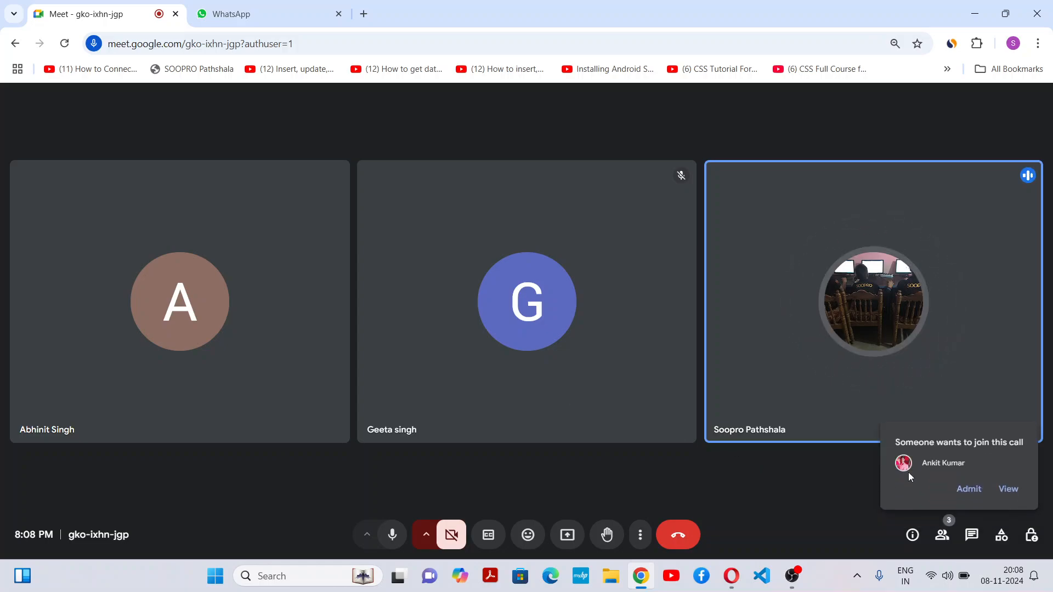
Step: Admit the waiting participant to the Google Meet call
click(963, 490)
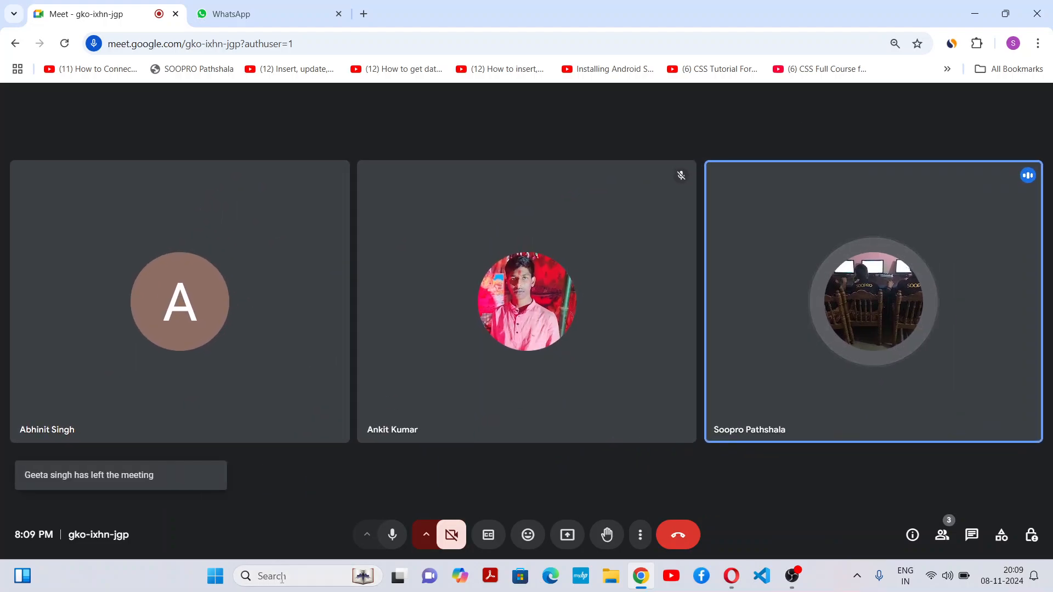
Step: Search Windows for "excel", launch Excel and create a blank workbook
click(283, 577)
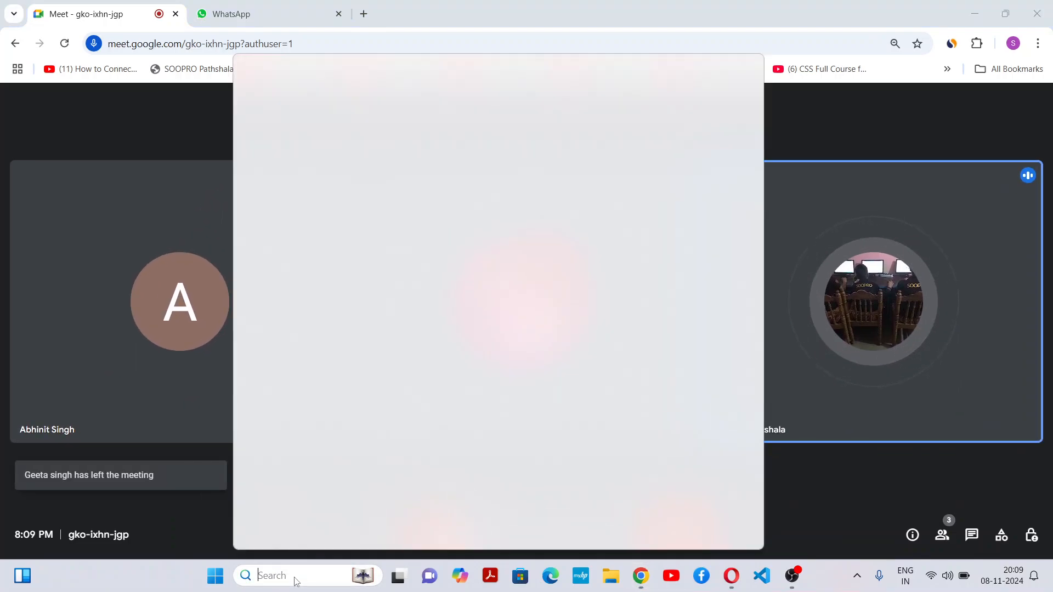
text(excel)
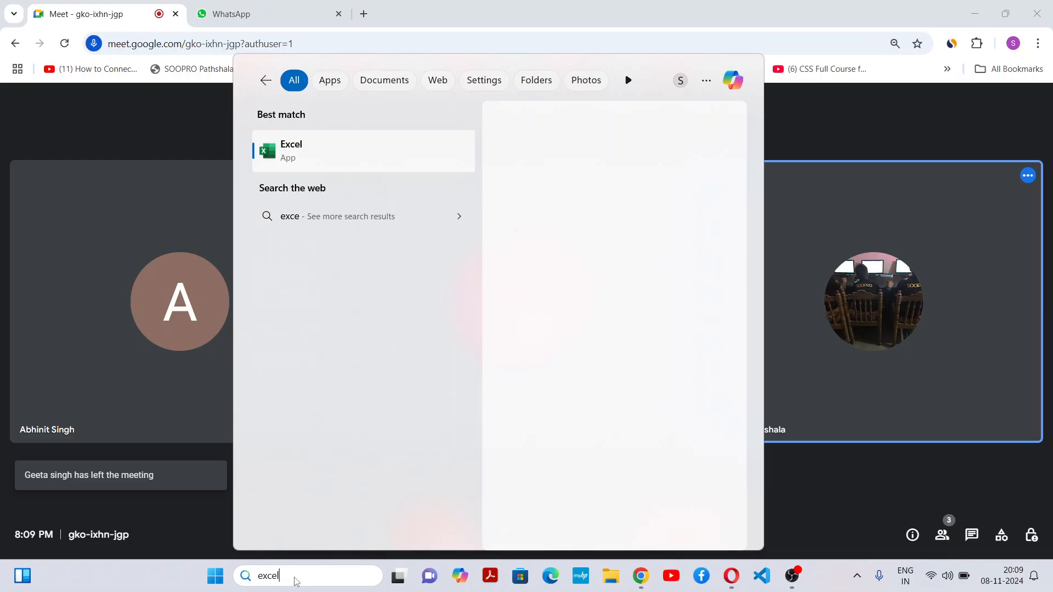
click(401, 145)
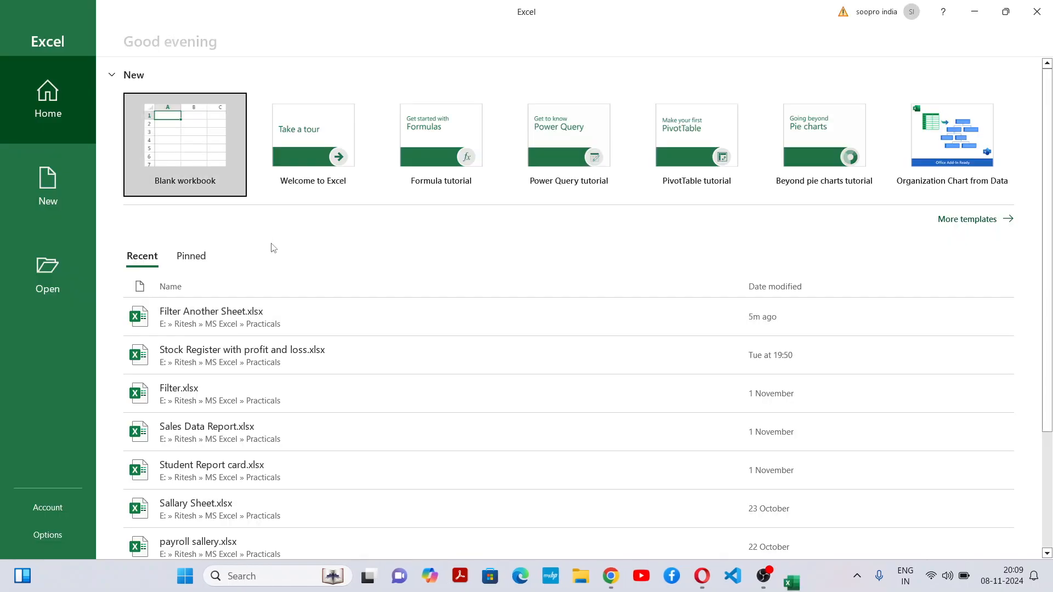
click(211, 112)
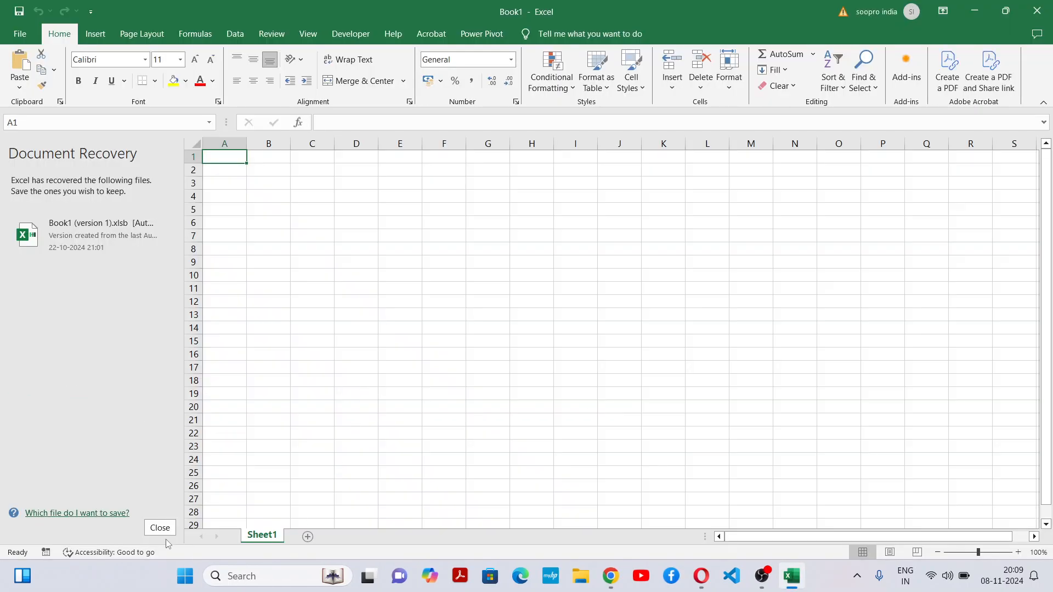
Step: Close the Document Recovery pane, keeping the recovered files to view later, and enlarge the worksheet view to 175%
click(160, 528)
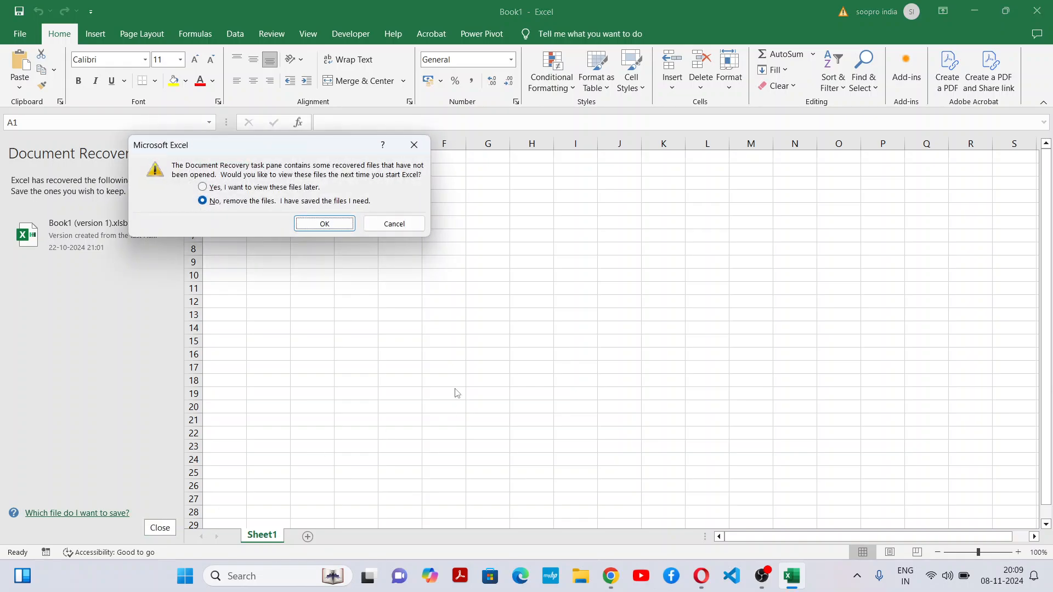
click(274, 188)
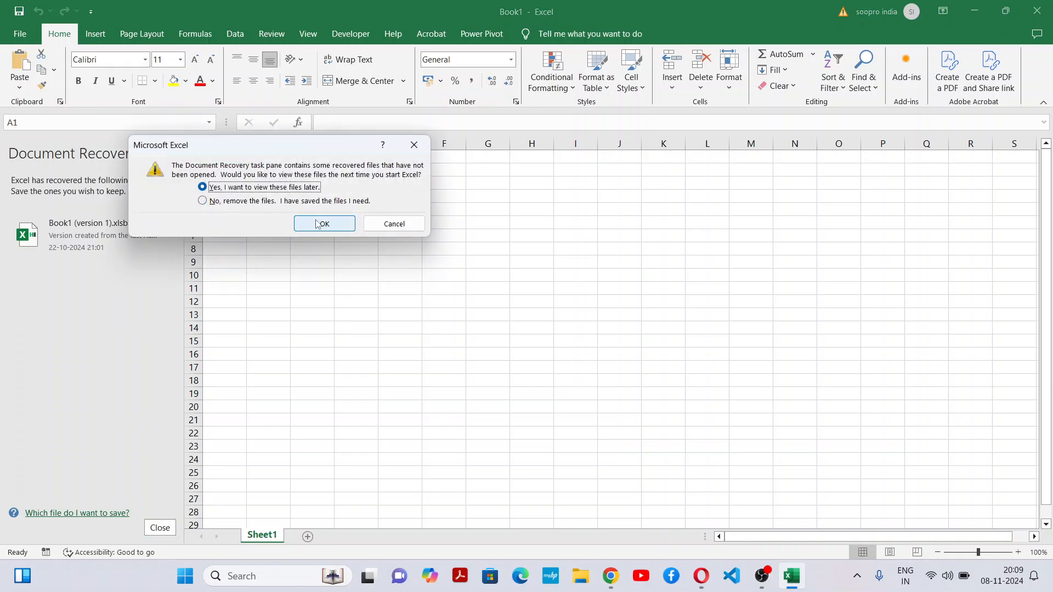
click(325, 224)
ctrl+scroll(544, 427, up, 5)
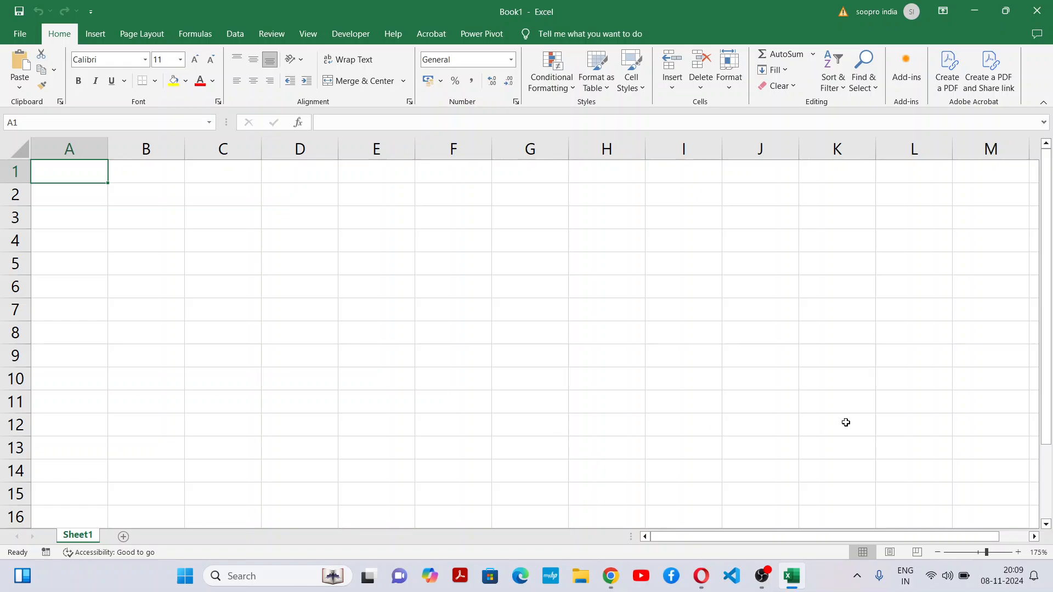
click(846, 423)
click(297, 249)
click(332, 288)
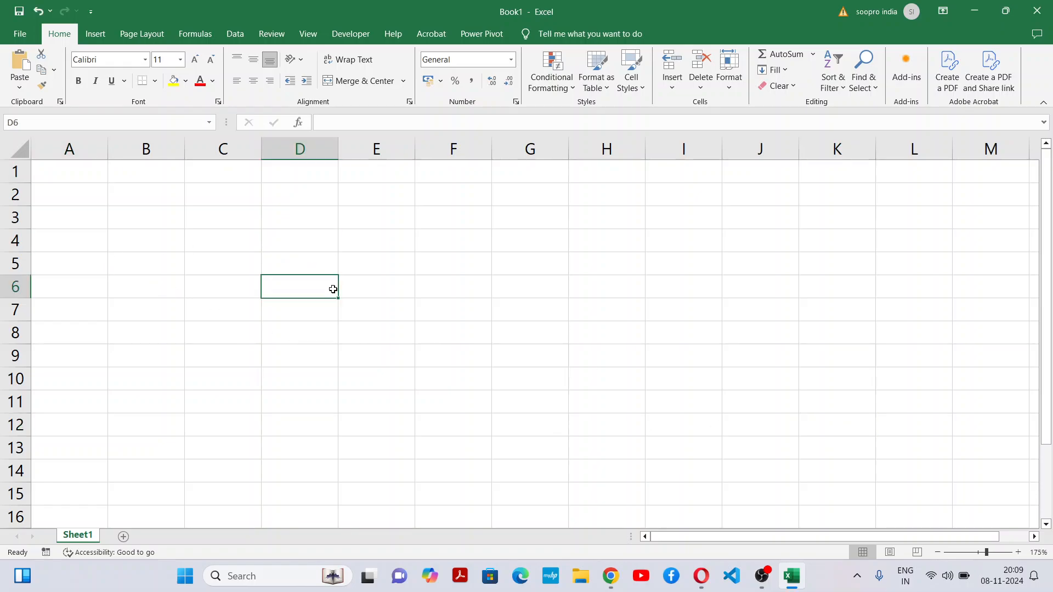
click(468, 273)
click(520, 148)
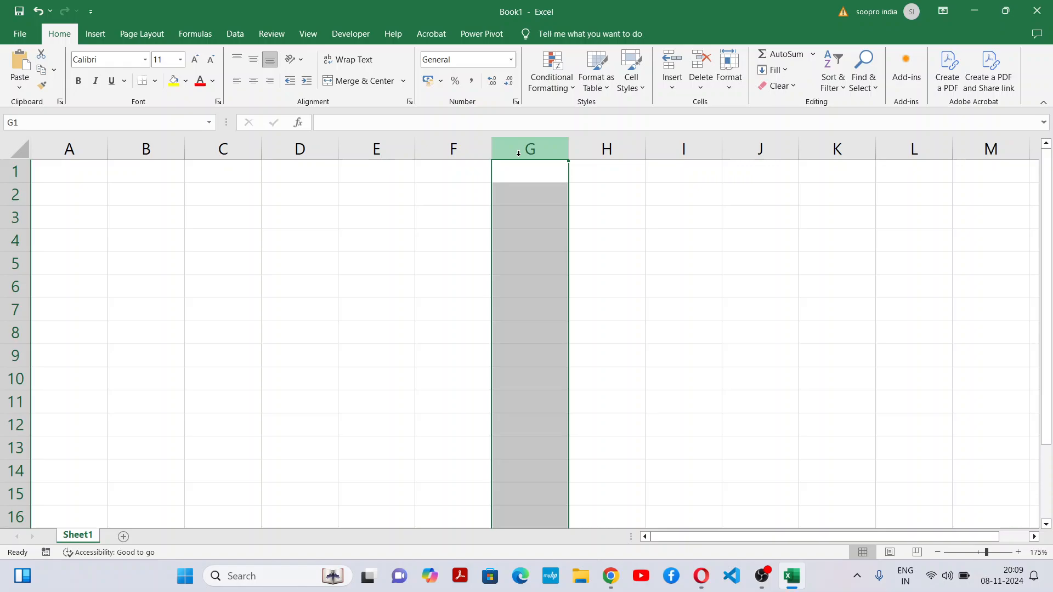
click(24, 287)
click(219, 335)
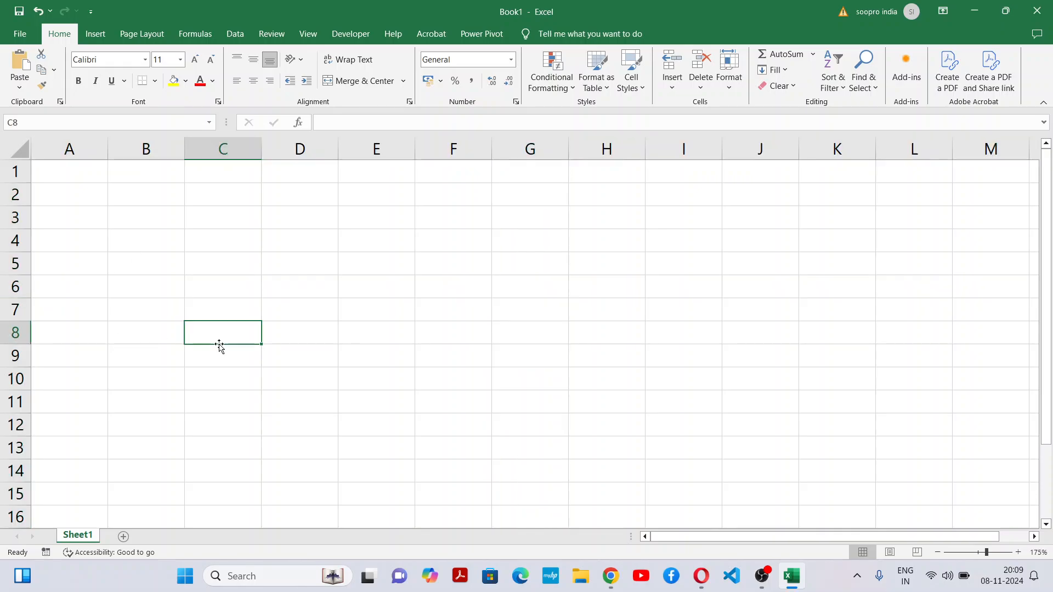
click(287, 365)
drag(241, 268, 264, 260)
drag(158, 235, 415, 286)
click(409, 307)
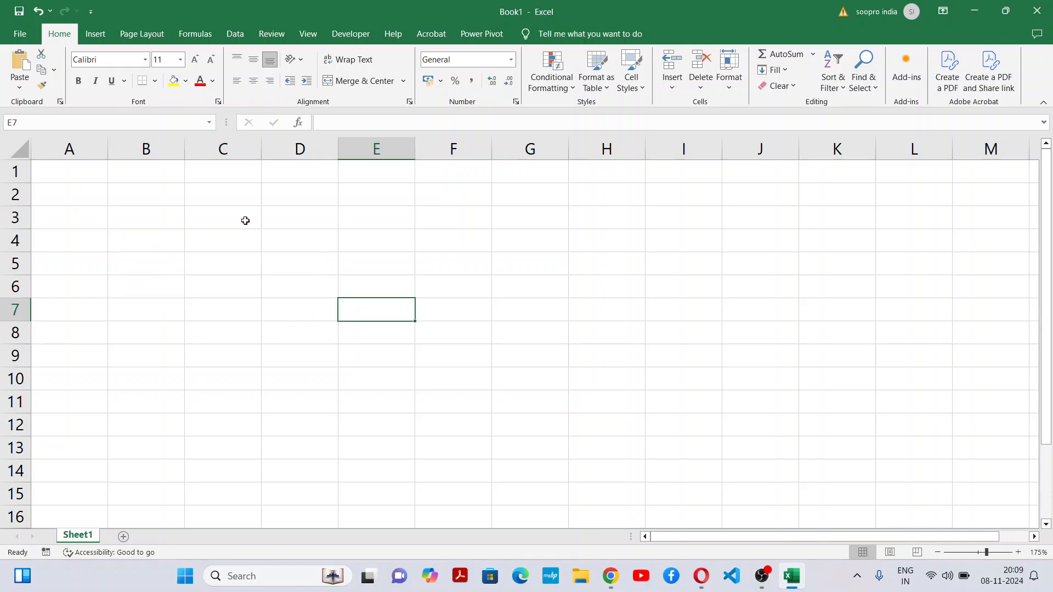
drag(236, 250, 302, 251)
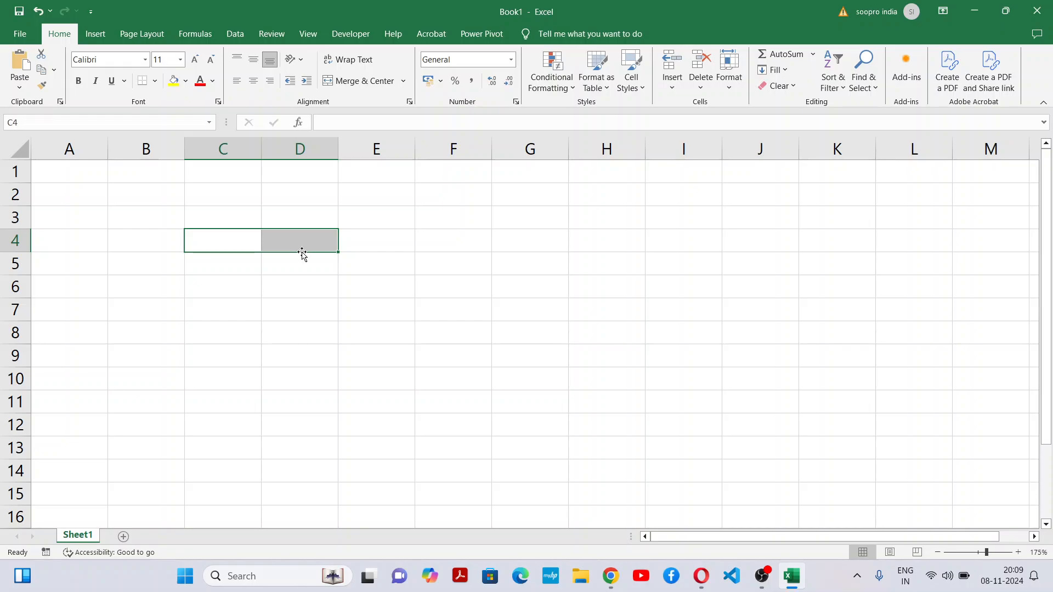
Step: Present the entire screen in the Google Meet call and return to the Excel workbook with the sharing notice hidden
key(alt+Tab)
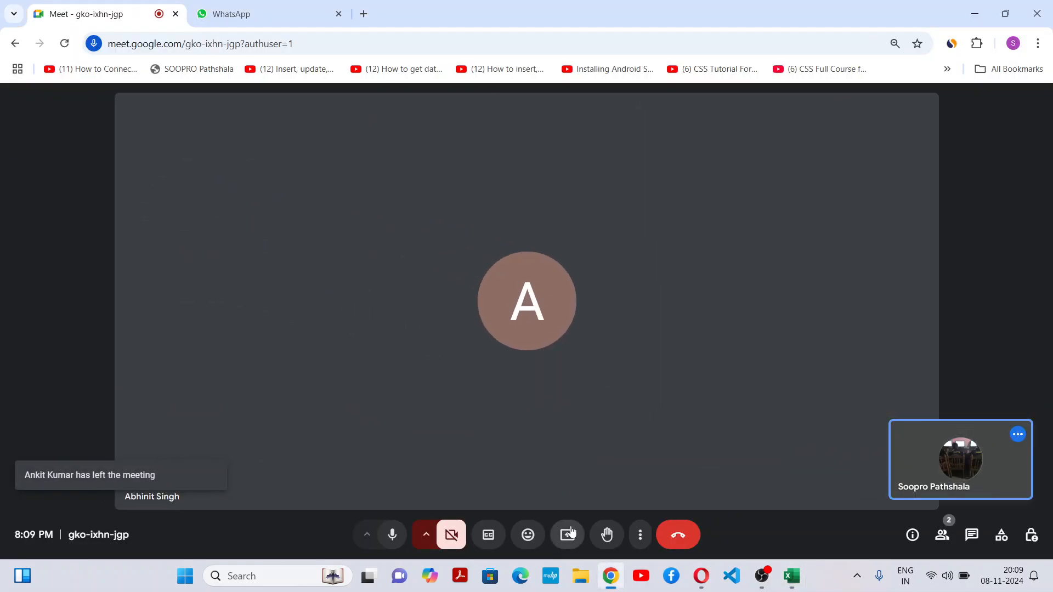
click(569, 536)
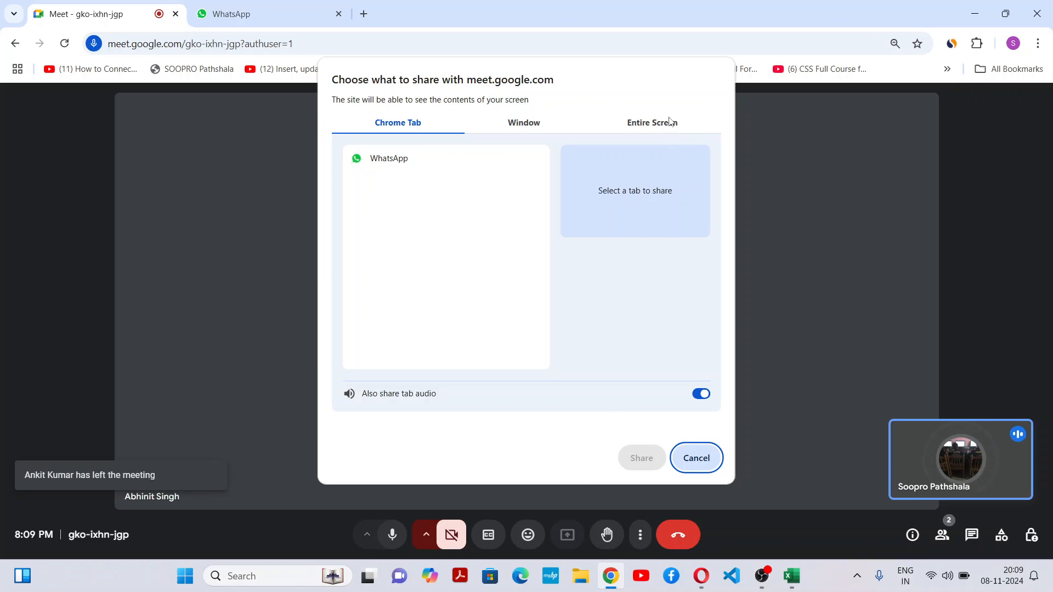
click(670, 122)
click(475, 199)
click(635, 458)
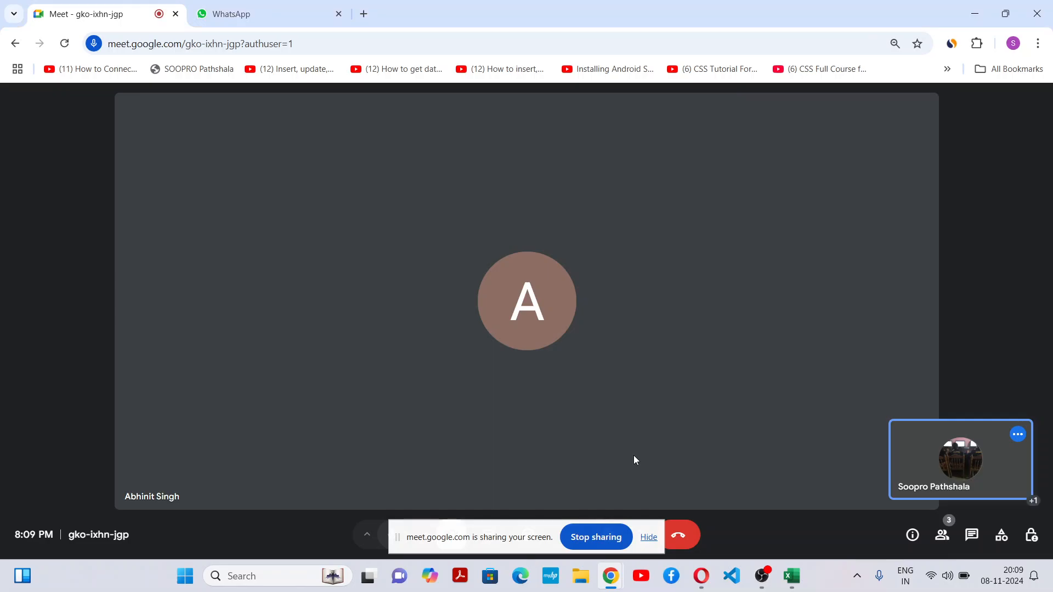
key(alt+Tab)
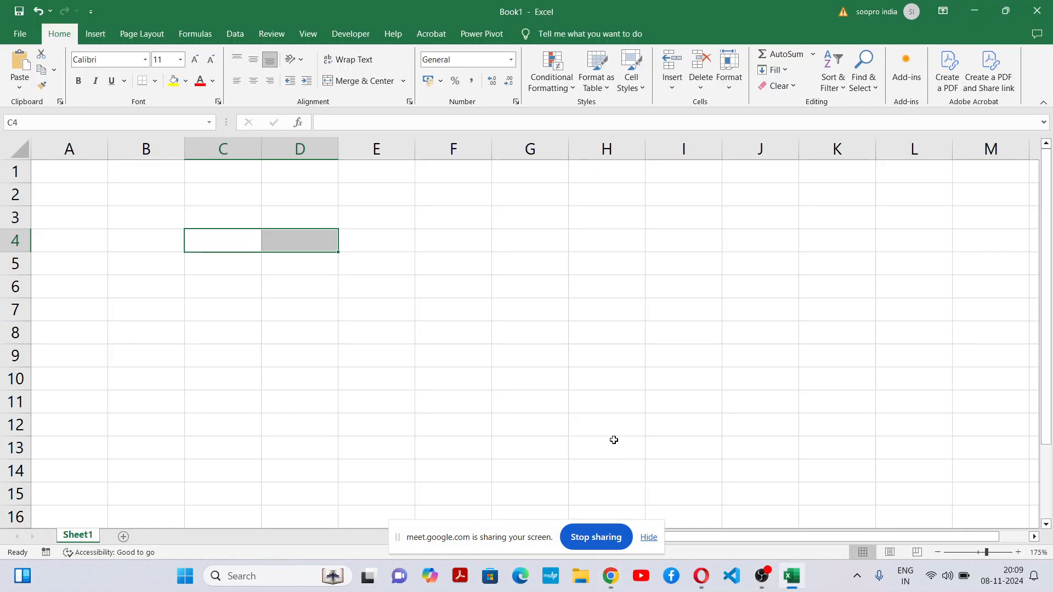
click(649, 537)
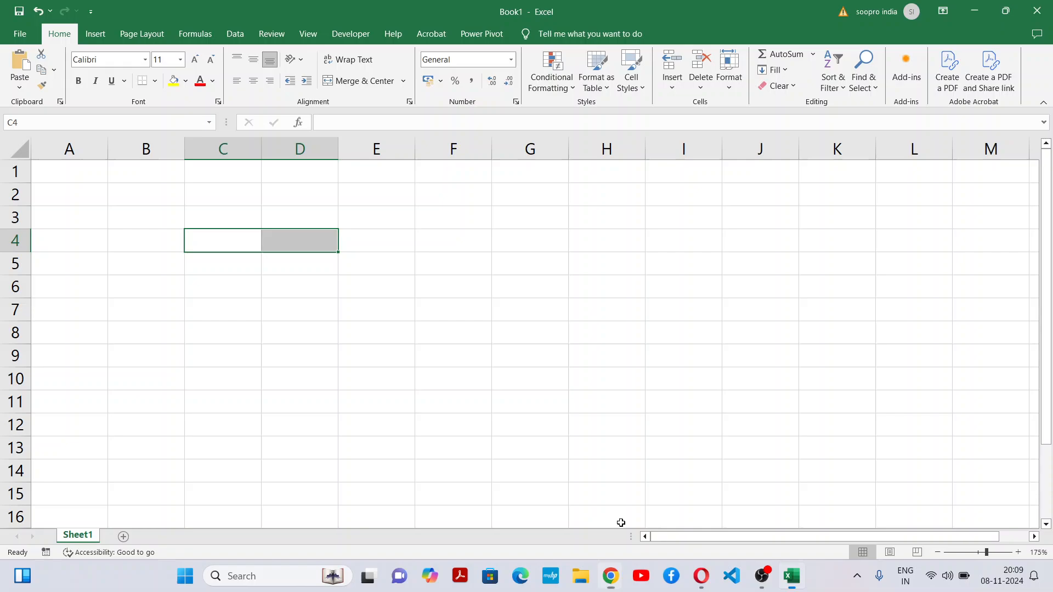
Step: Apply all borders to the range C4:I14 to form a table grid
click(419, 330)
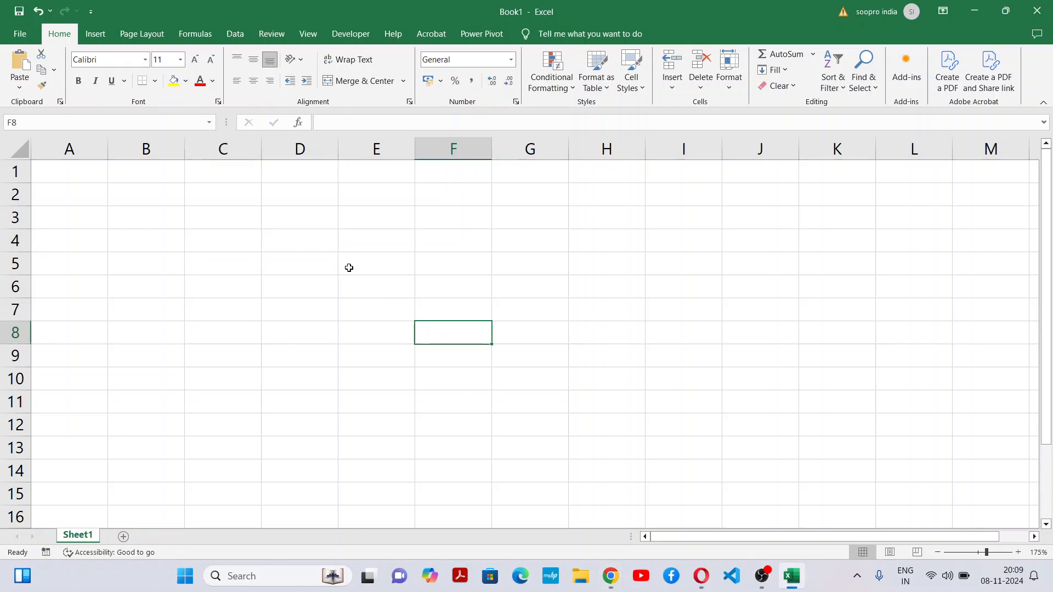
click(308, 263)
drag(245, 244, 685, 462)
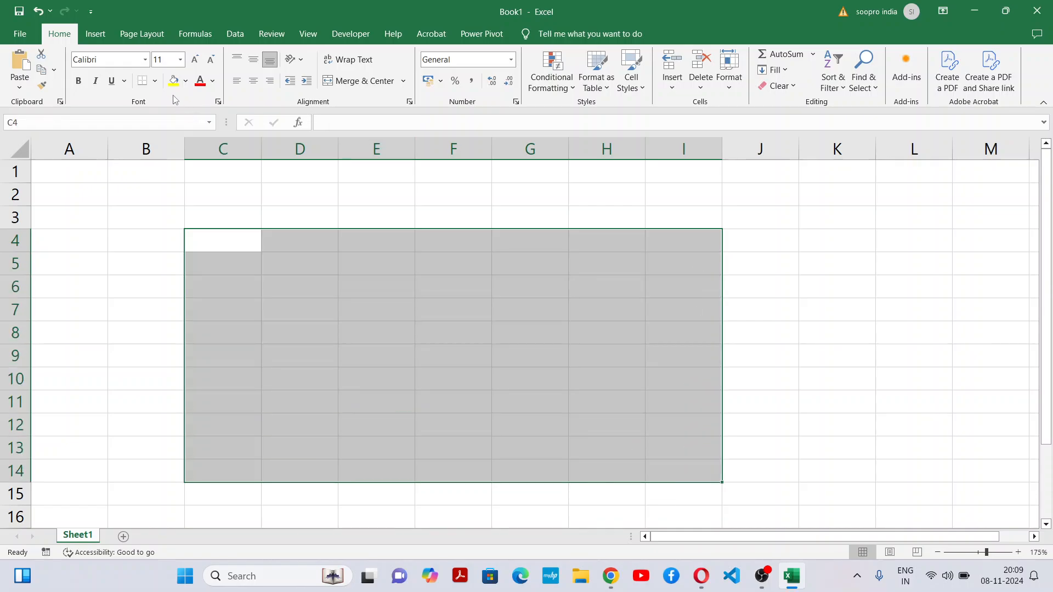
click(157, 82)
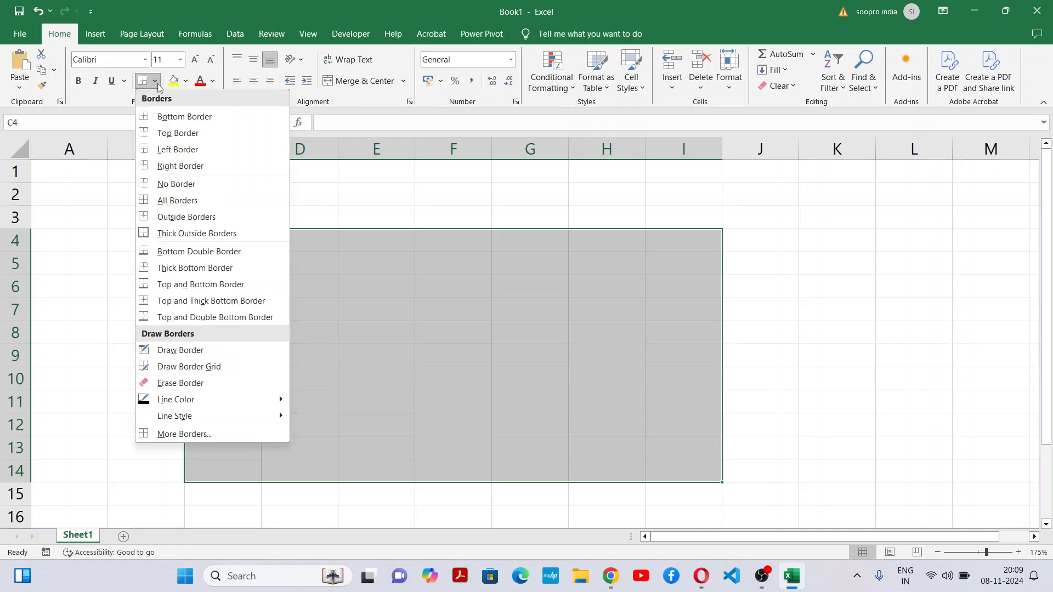
click(163, 201)
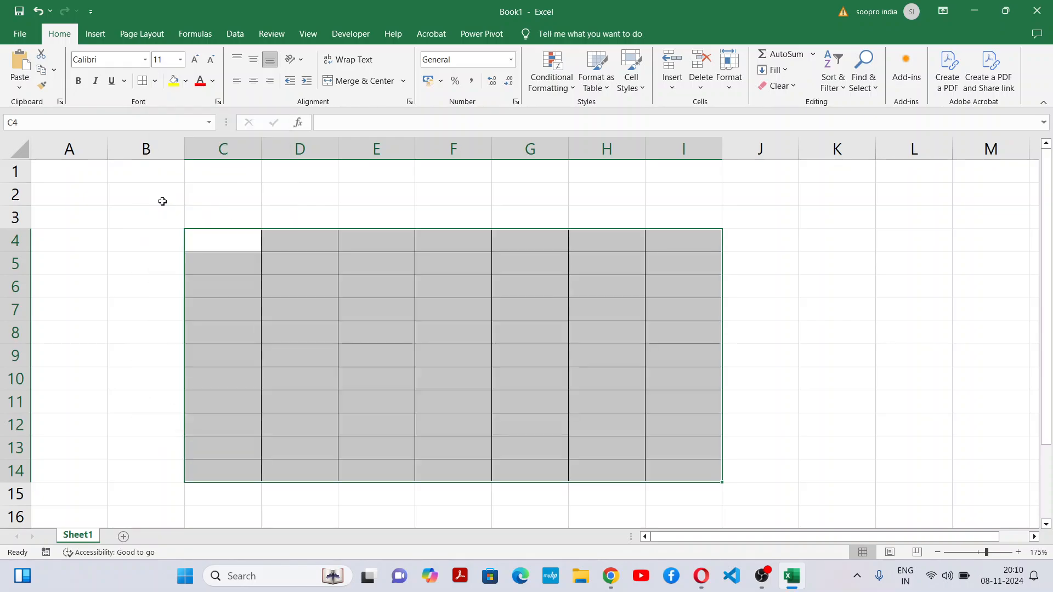
click(395, 412)
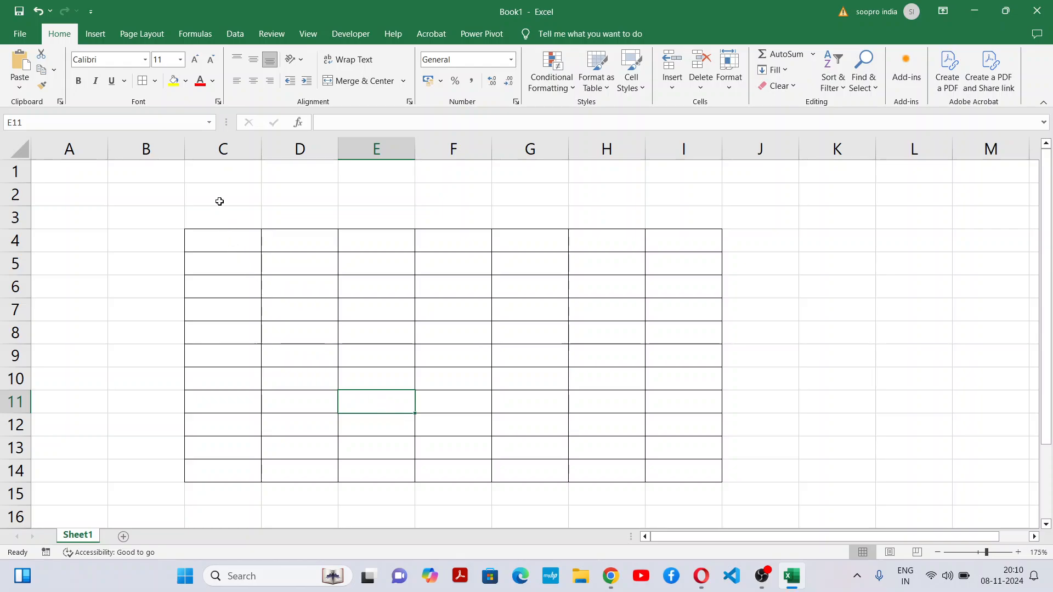
Step: Merge and center C2:I3 above the table grid, with middle alignment and a yellow fill
drag(220, 201, 681, 222)
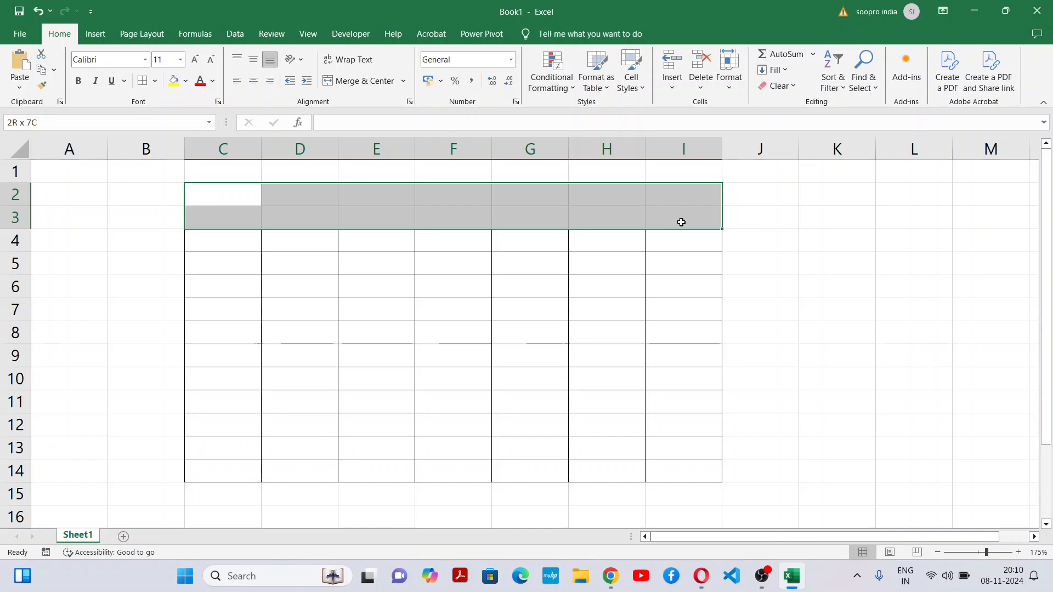
ctrl+scroll(682, 244, down, 2)
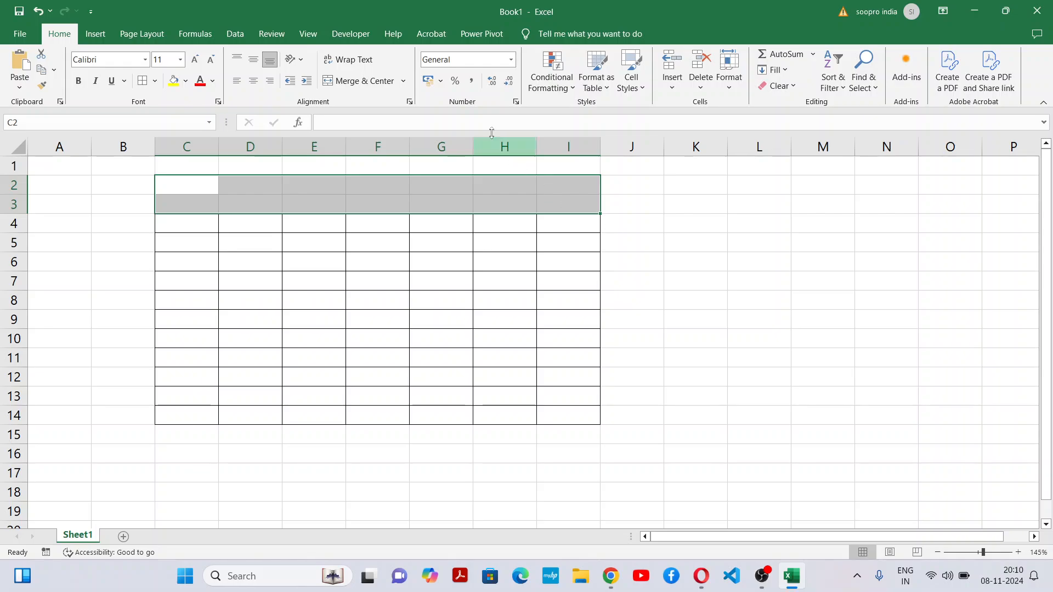
click(362, 81)
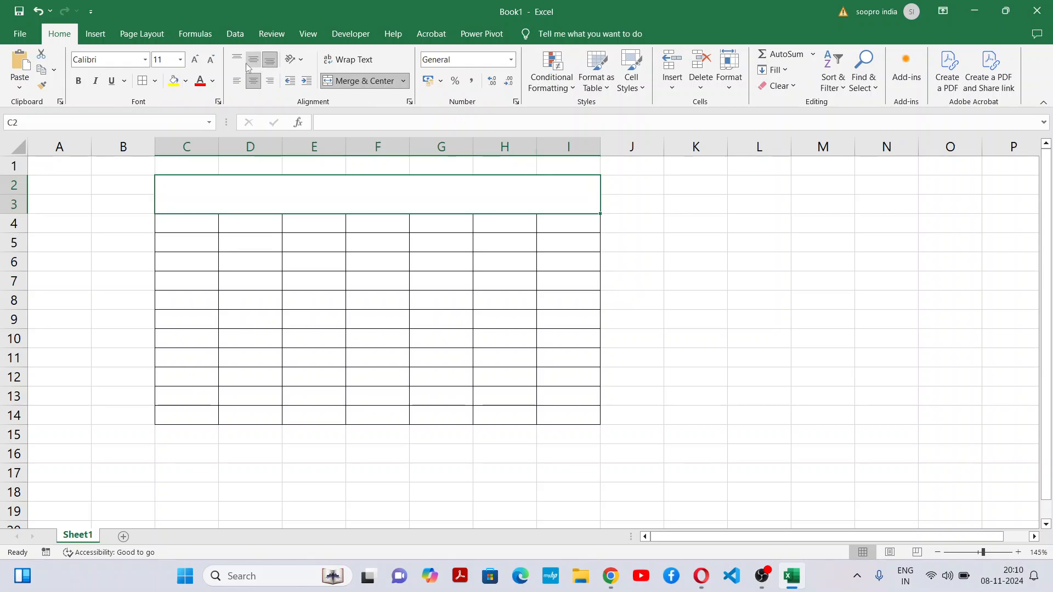
click(173, 80)
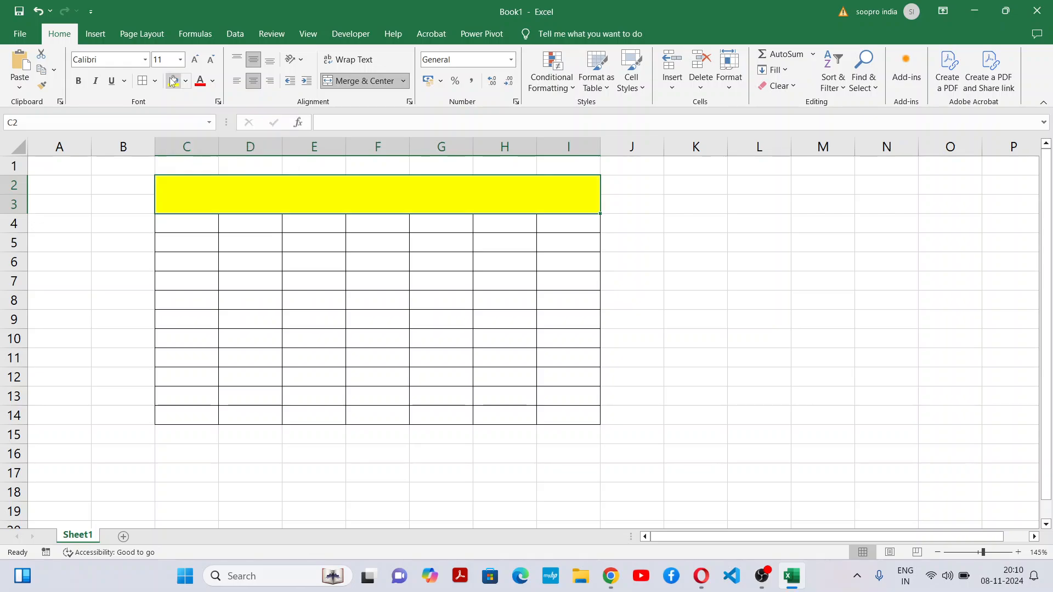
Step: Format the merged heading cell's text as bold, red and size 14
click(78, 81)
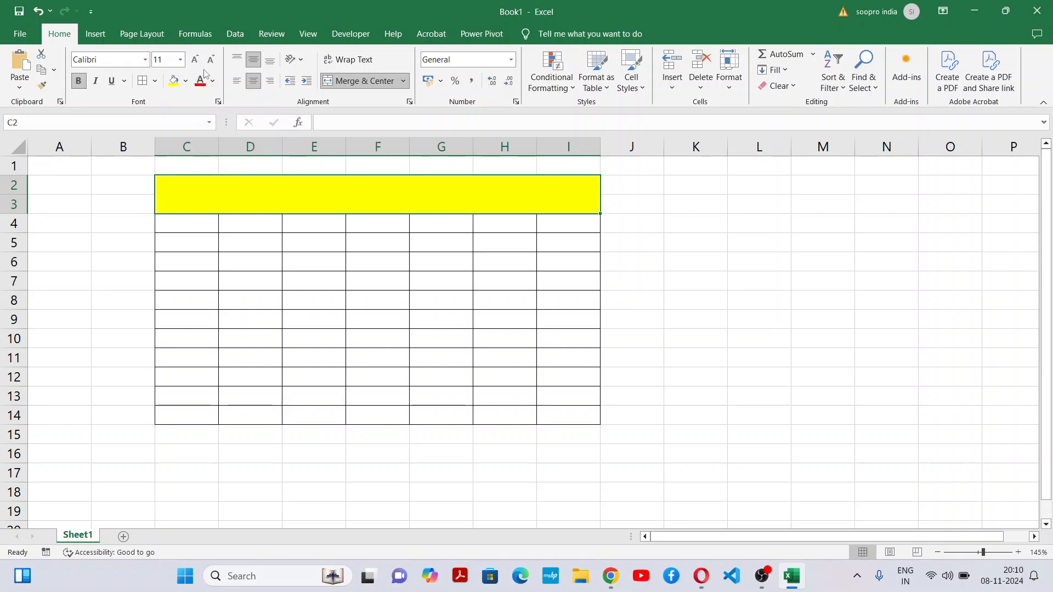
click(195, 59)
click(194, 59)
Step: Enter the title "Filter in another sheet" in the merged yellow cell and select the table's first cell, C4
double_click(355, 184)
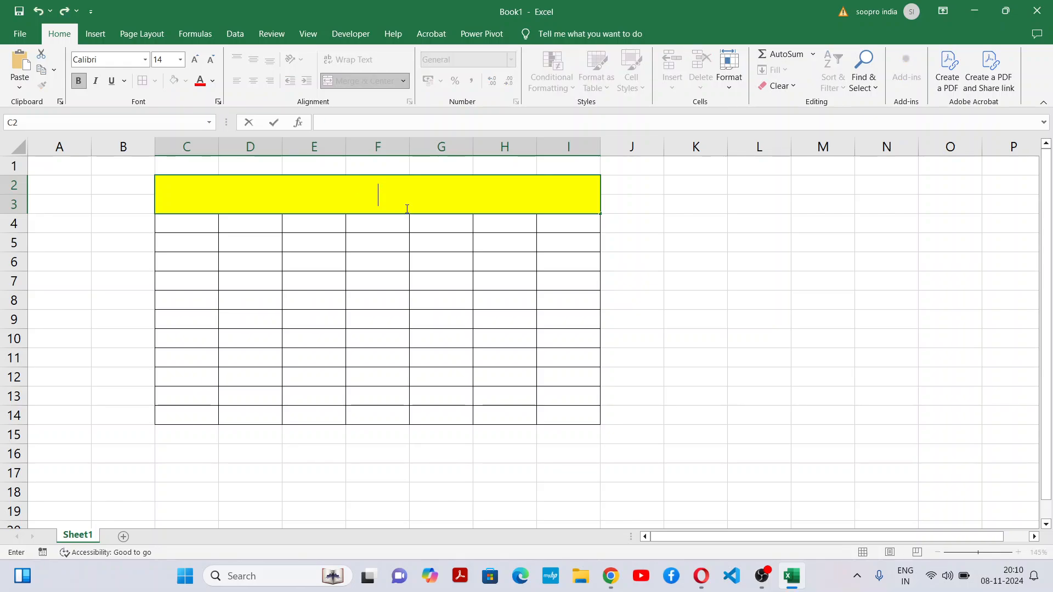
text(Filter in )
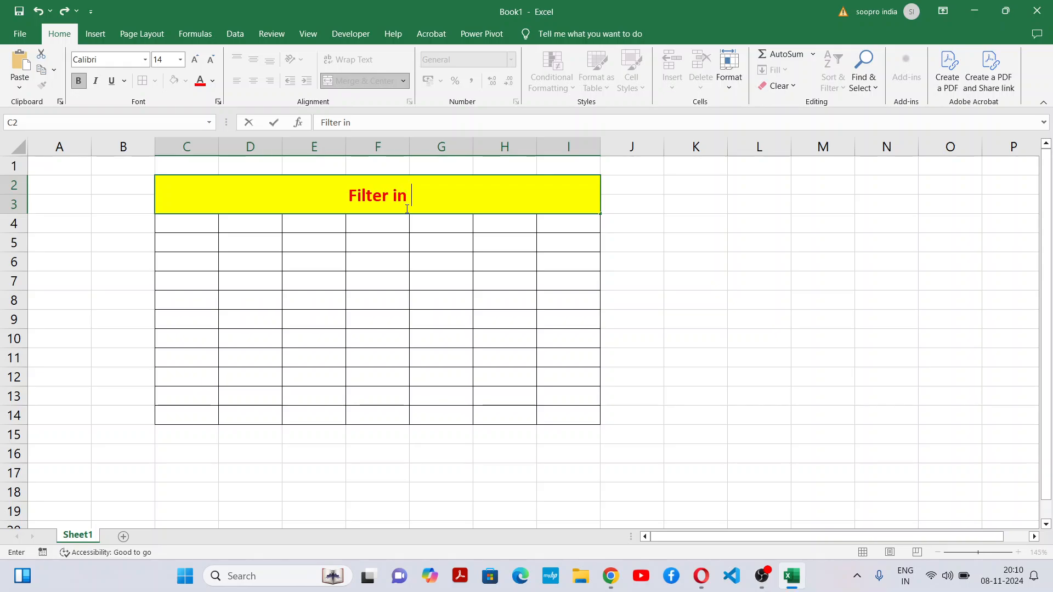
text(another s)
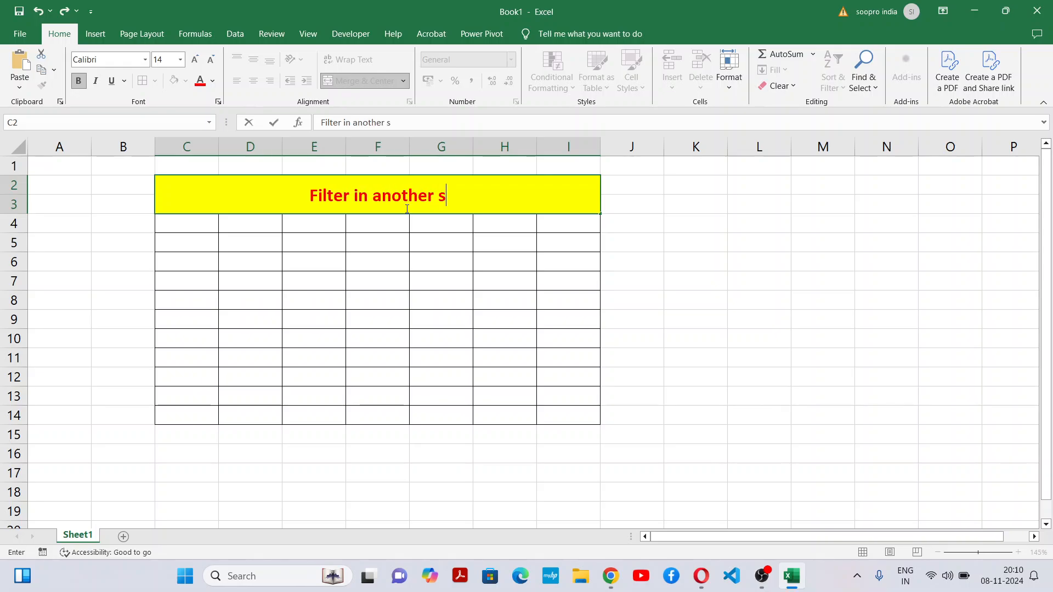
text(heet)
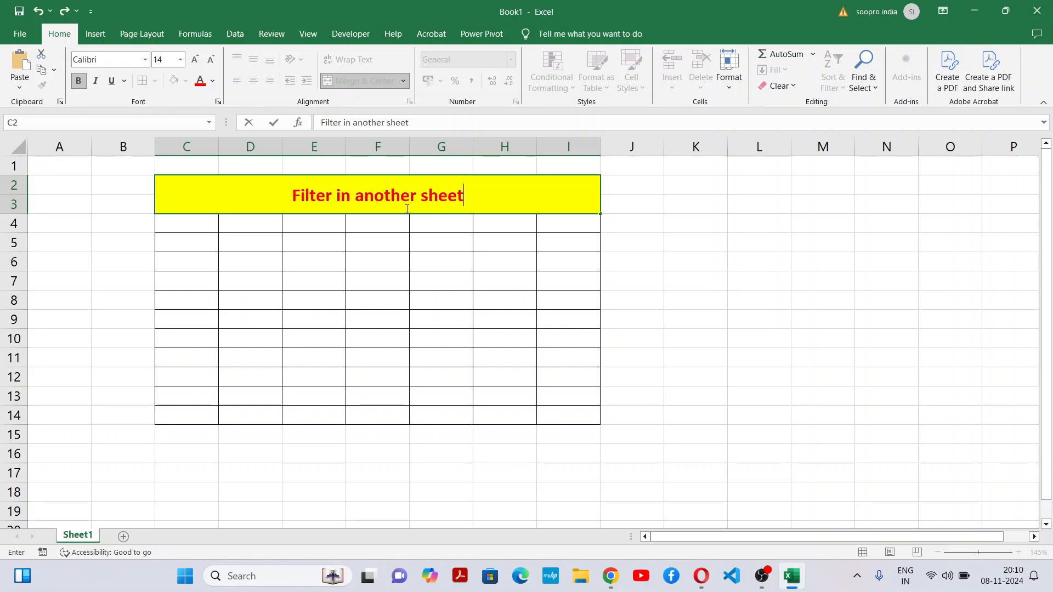
click(465, 265)
click(463, 183)
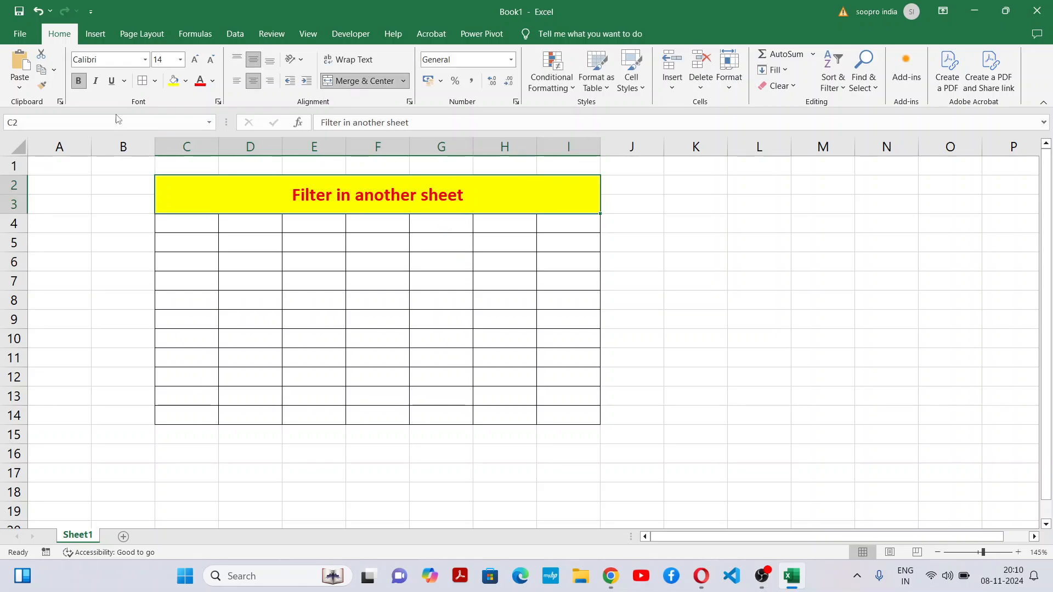
click(297, 282)
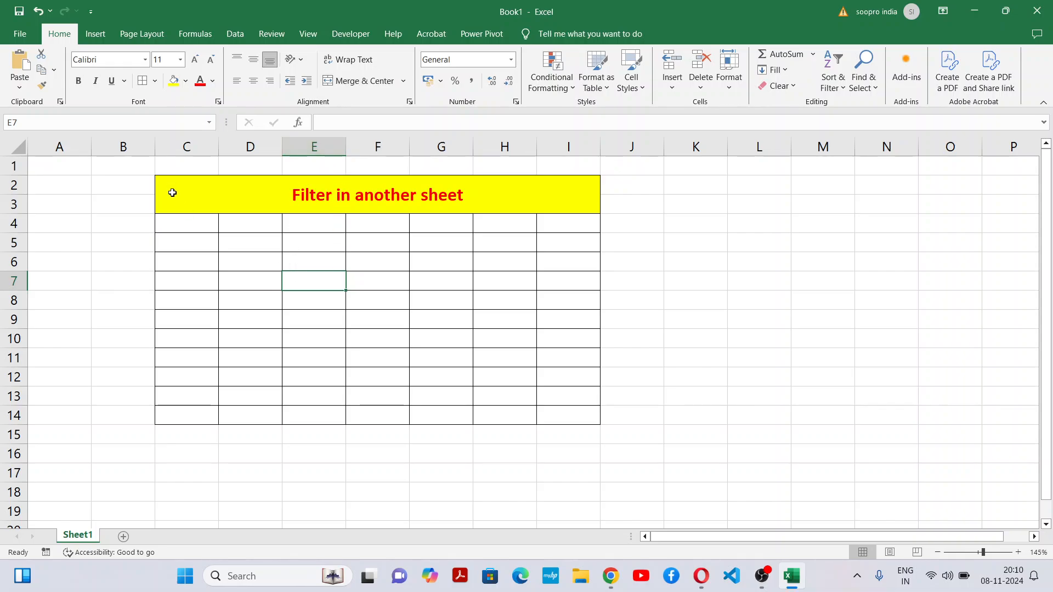
click(184, 223)
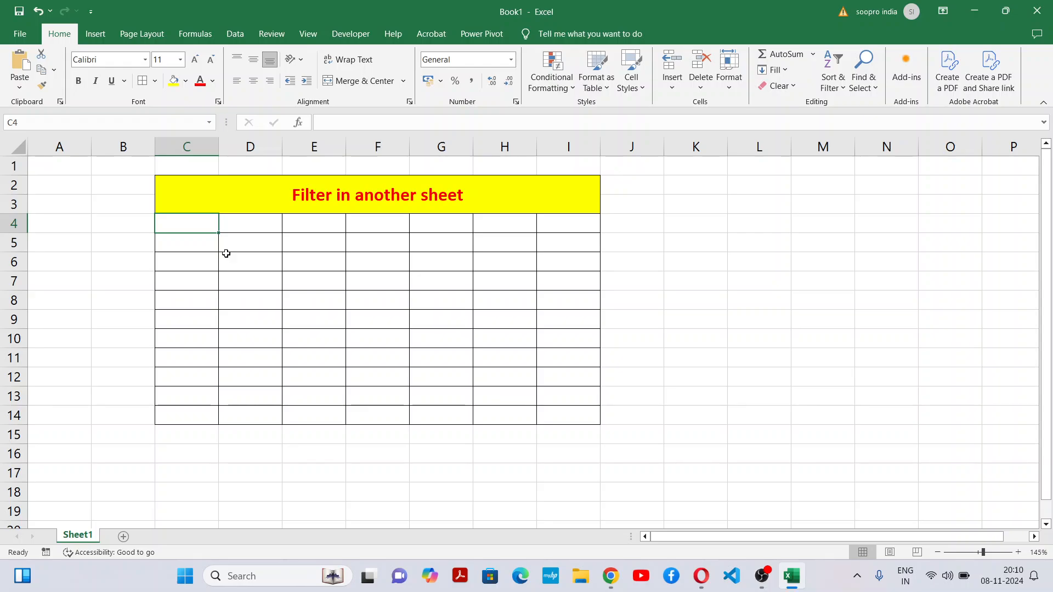
Step: Enter the headers Sno in bold in C4 and Child Name in D4, and fit column D to its text
key(ctrl+b)
text(S)
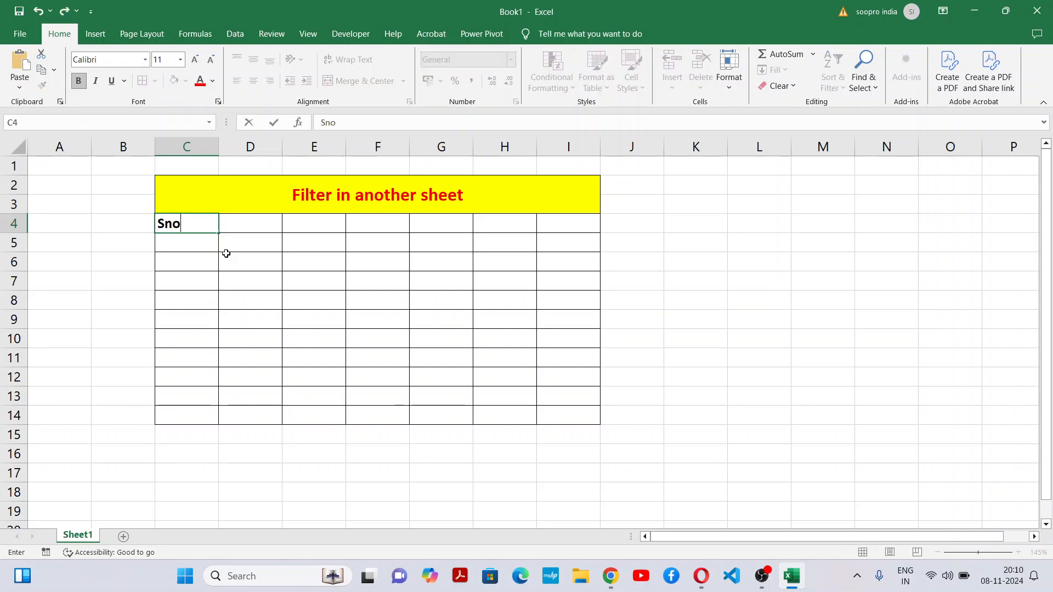
text(no)
key(Tab)
text(Chil)
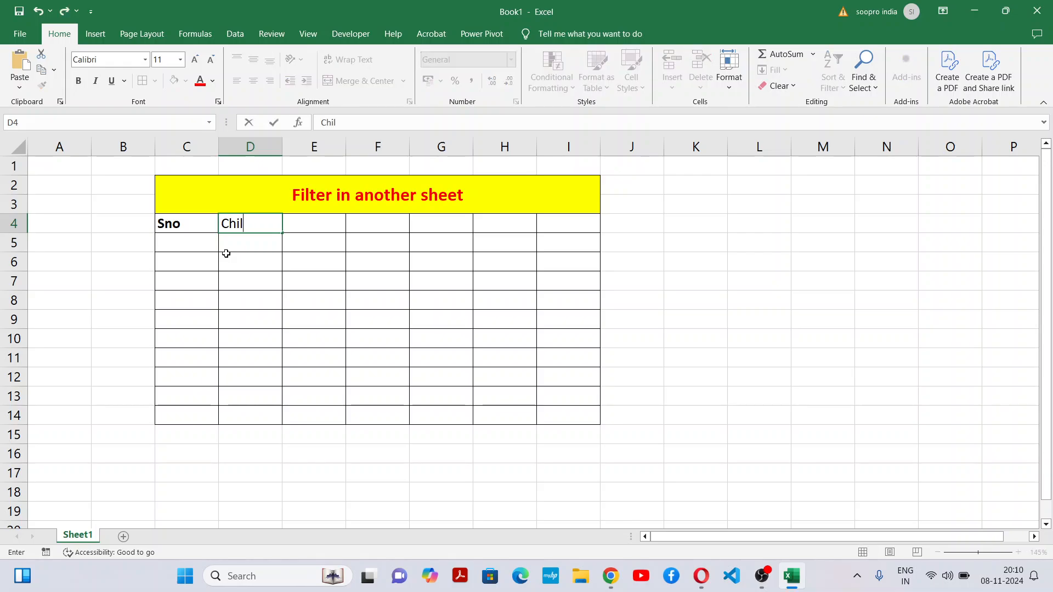
text(d Name)
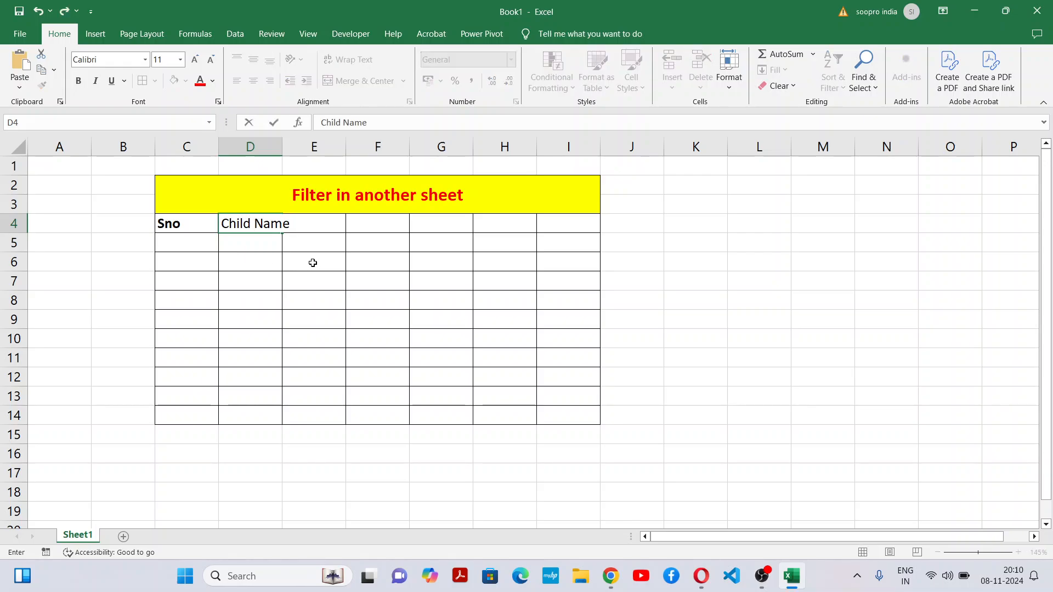
key(Tab)
double_click(282, 147)
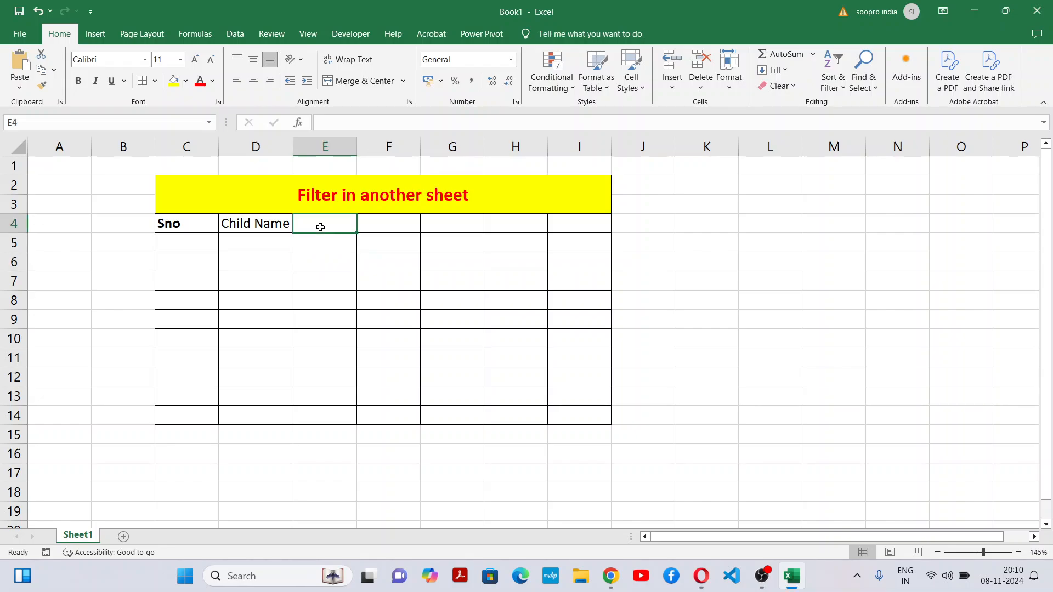
Step: Enter the headers Gender in E4 and Father's Name in F4, and fit column F to its text
text(Gender)
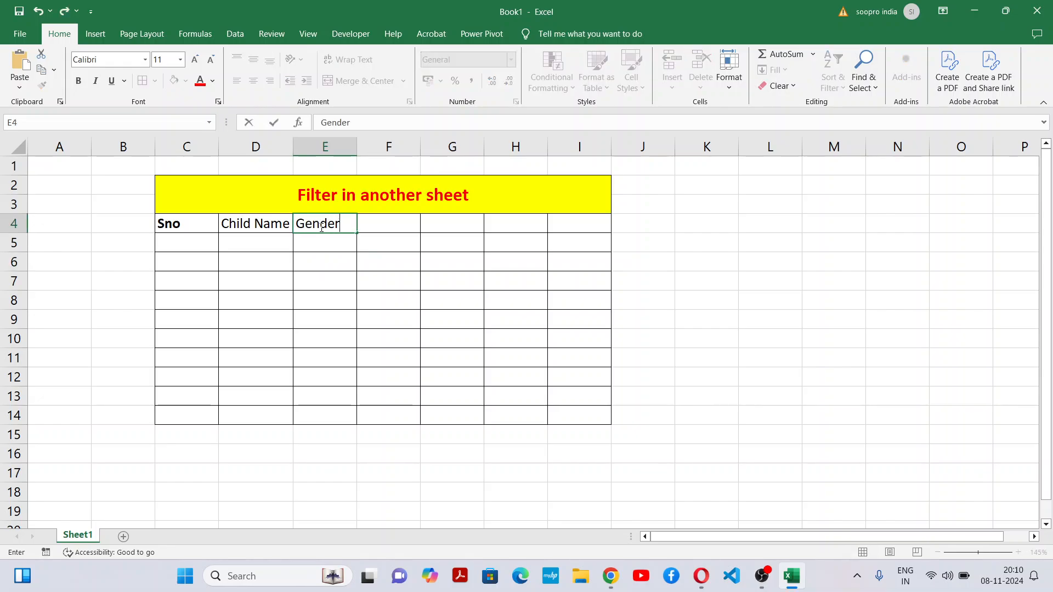
key(Tab)
text(FAthe)
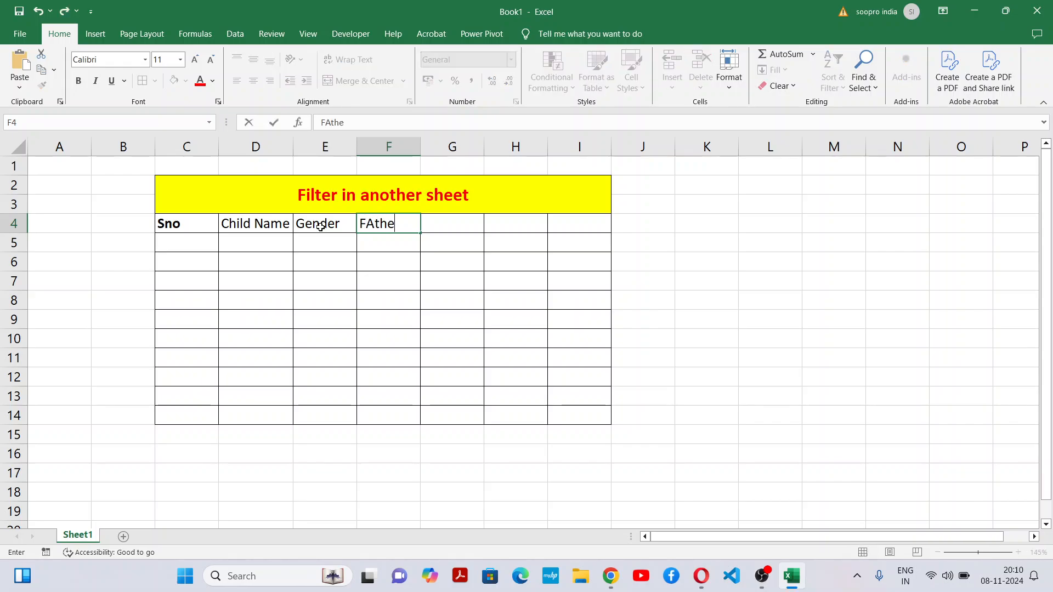
text(athe)
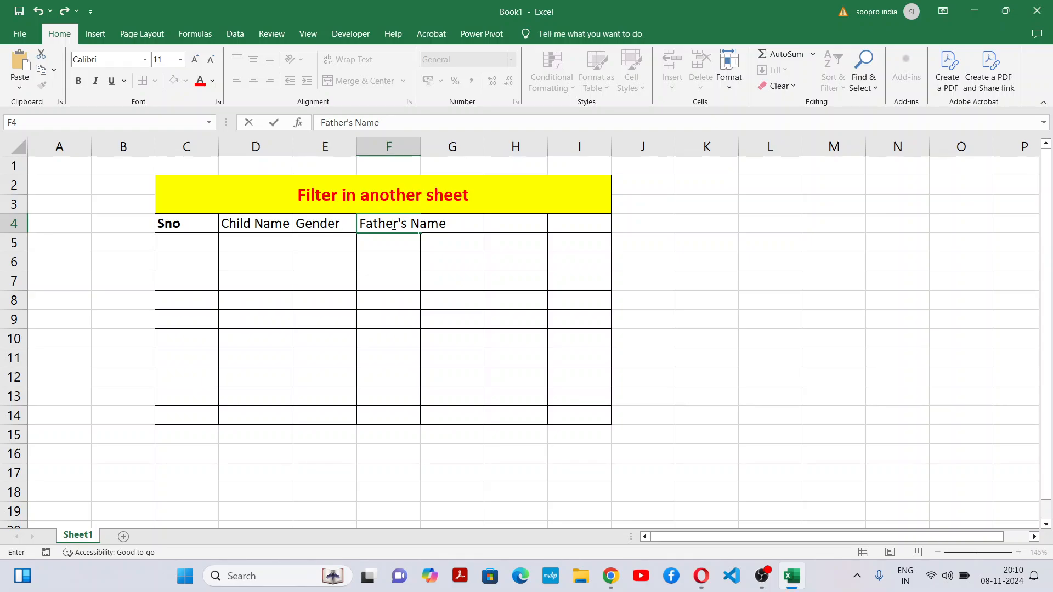
click(474, 241)
double_click(420, 147)
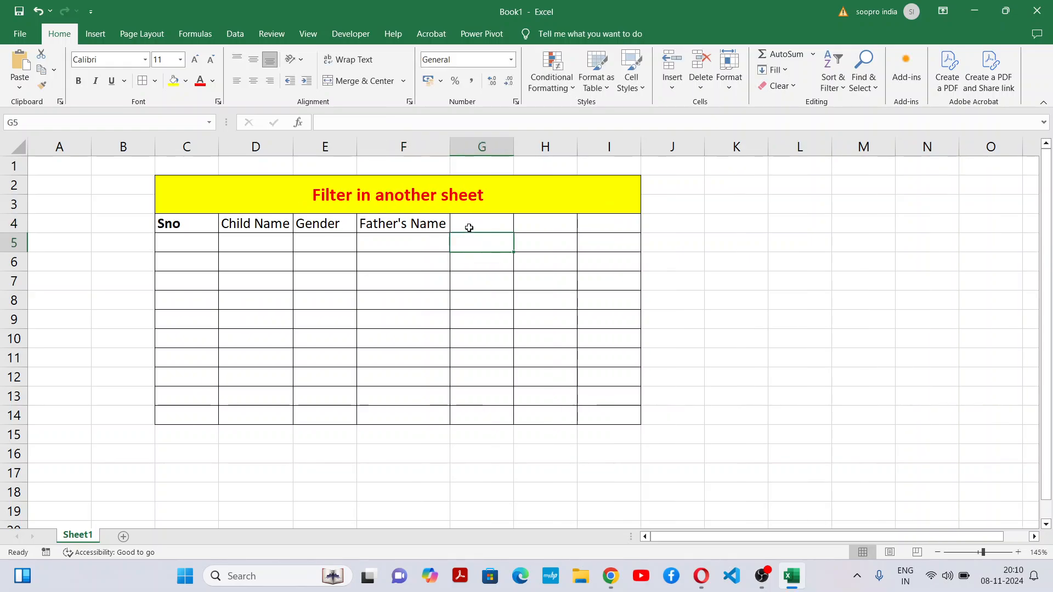
Step: Enter the header Born Place in G4 and fit column G to its text
click(470, 219)
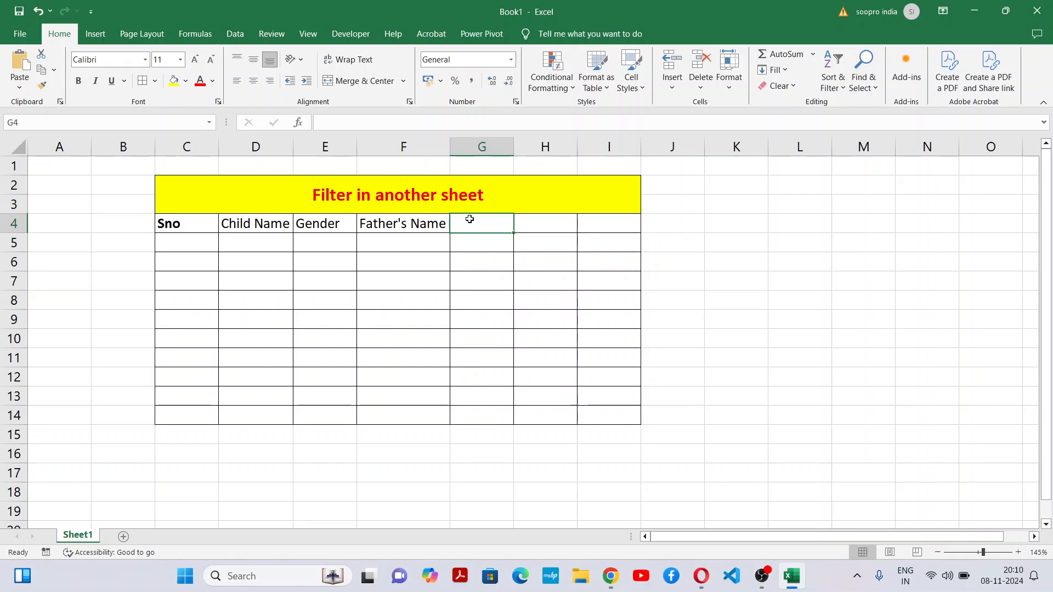
text(Born P)
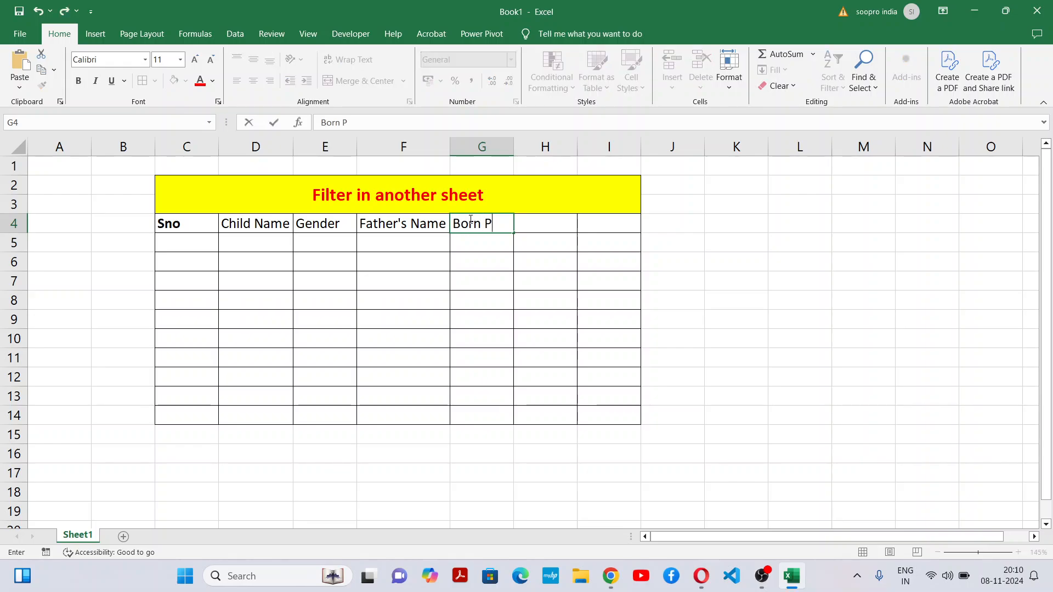
text(lace)
click(555, 277)
double_click(513, 149)
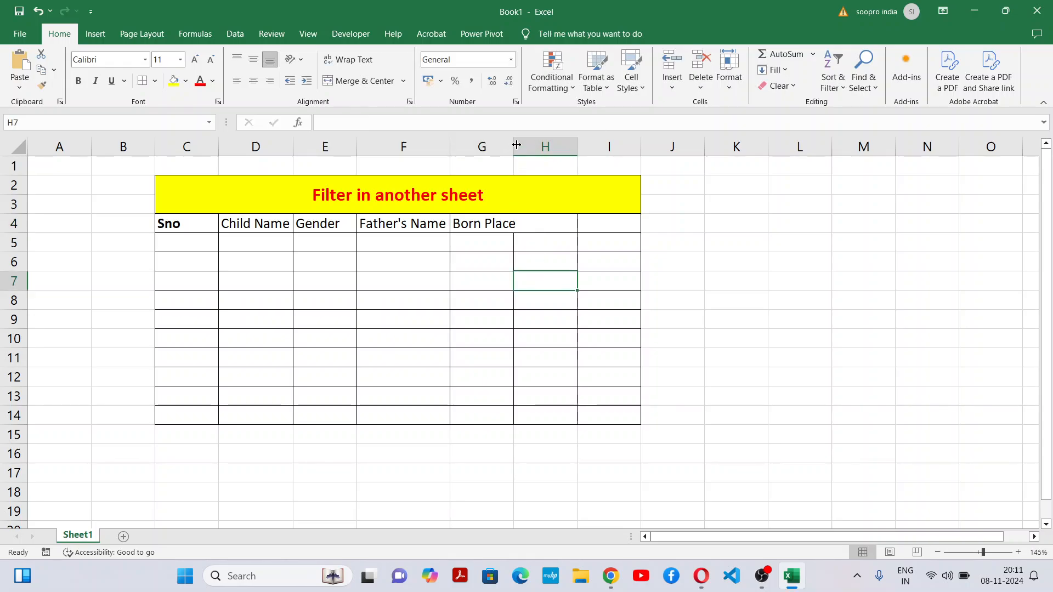
Step: Complete the header row with DOB in H4 and Mobile in I4
click(554, 226)
text(DOB)
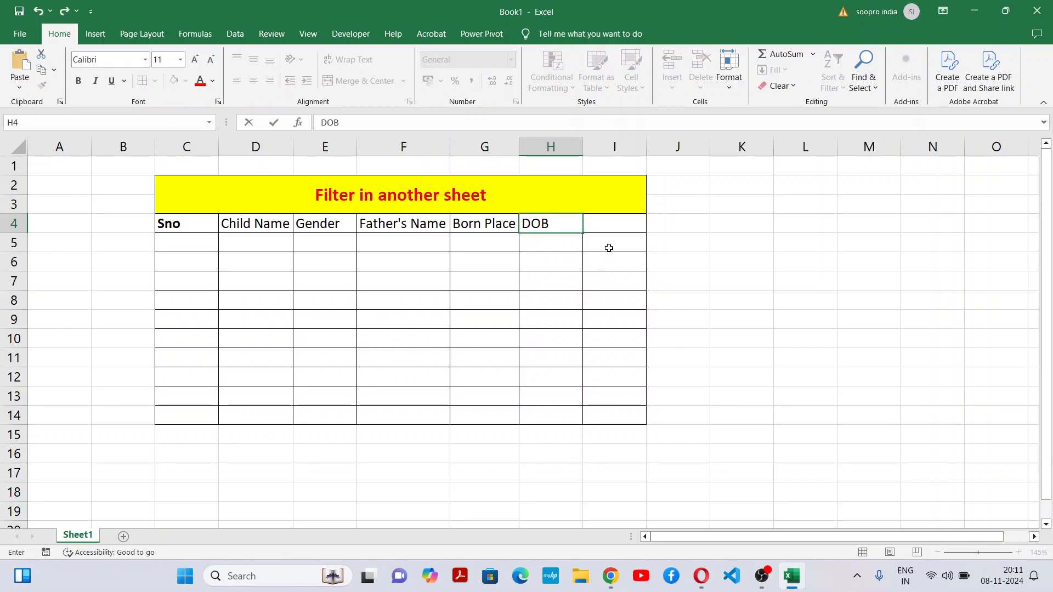
click(612, 229)
text(Mobile)
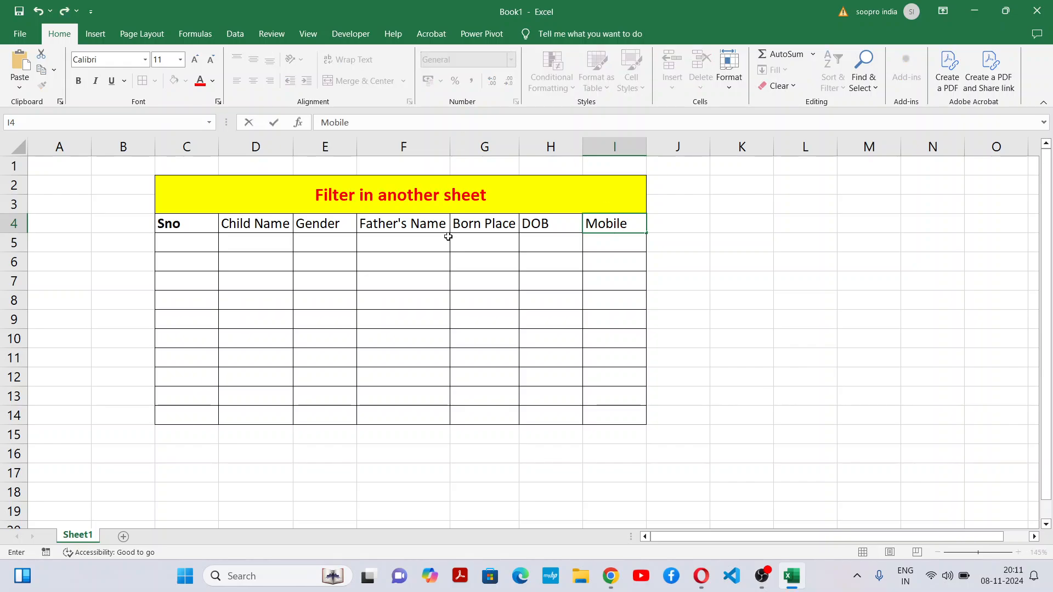
click(463, 340)
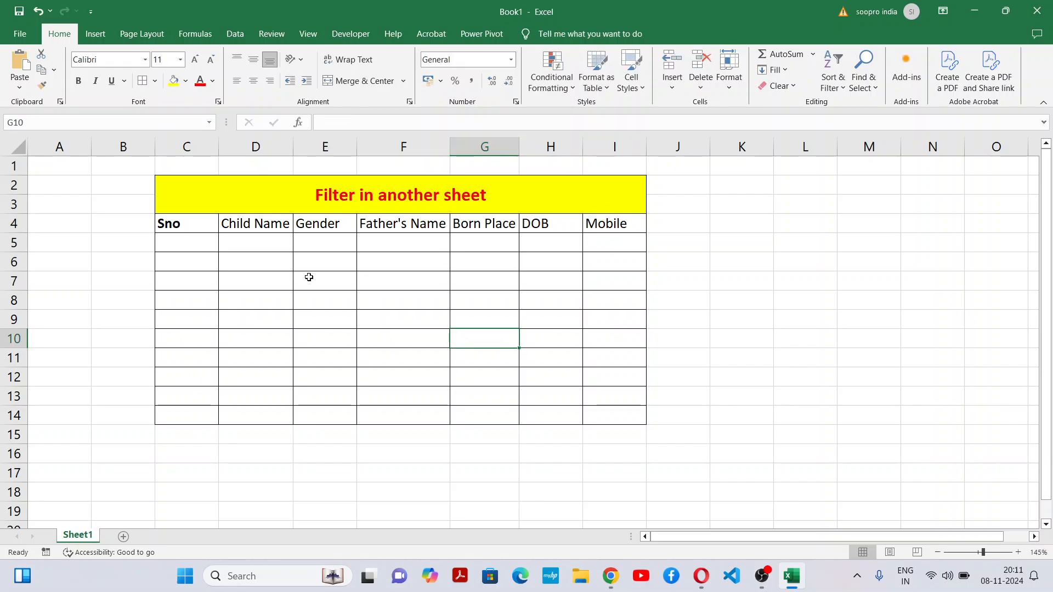
Step: Make the headers in D4:I4 bold and widen the Child Name column
drag(263, 220, 591, 223)
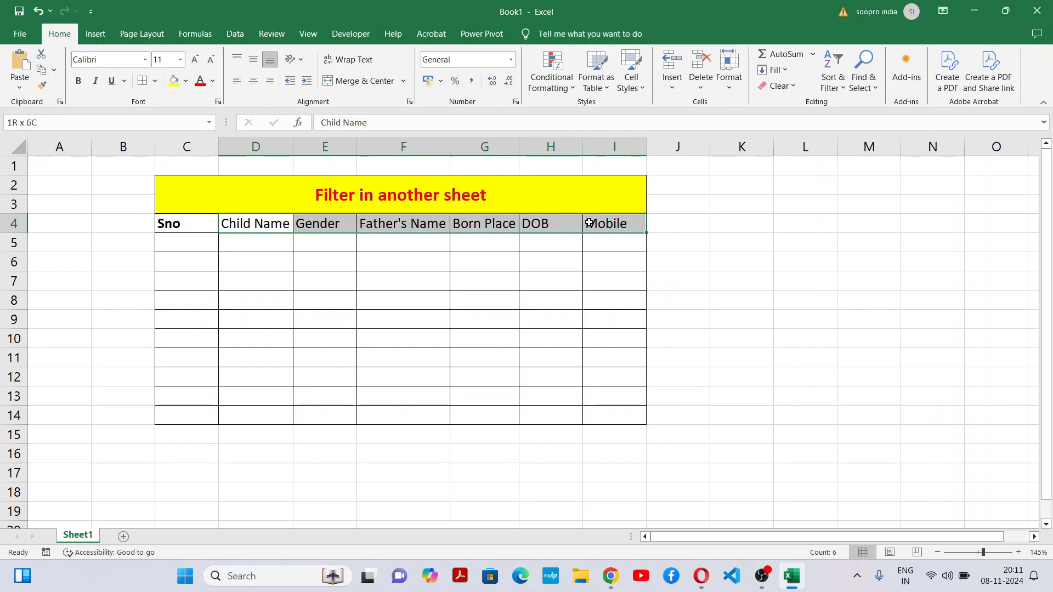
click(78, 80)
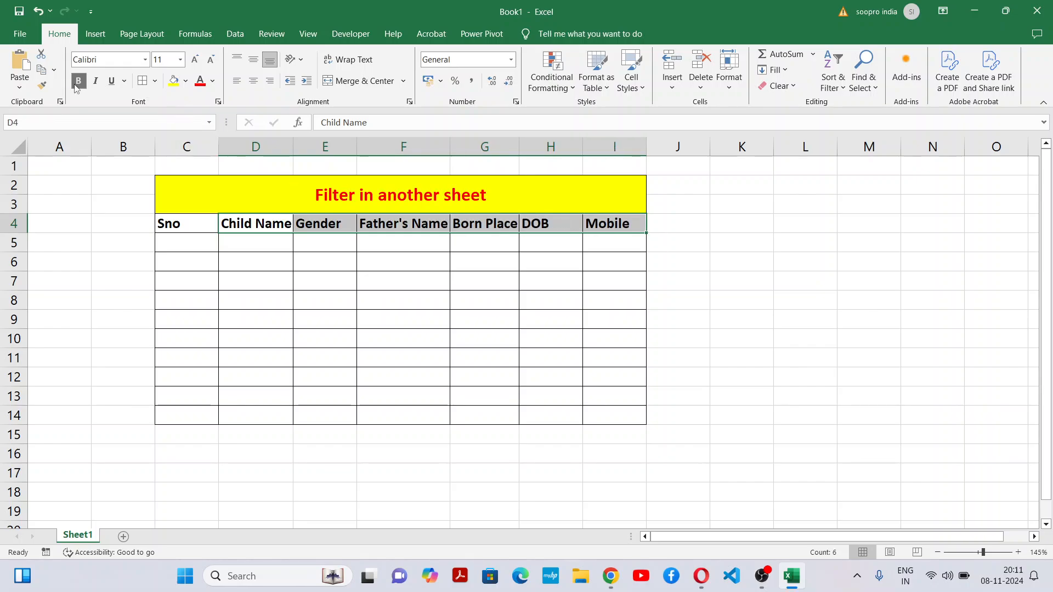
drag(293, 147, 324, 147)
click(396, 282)
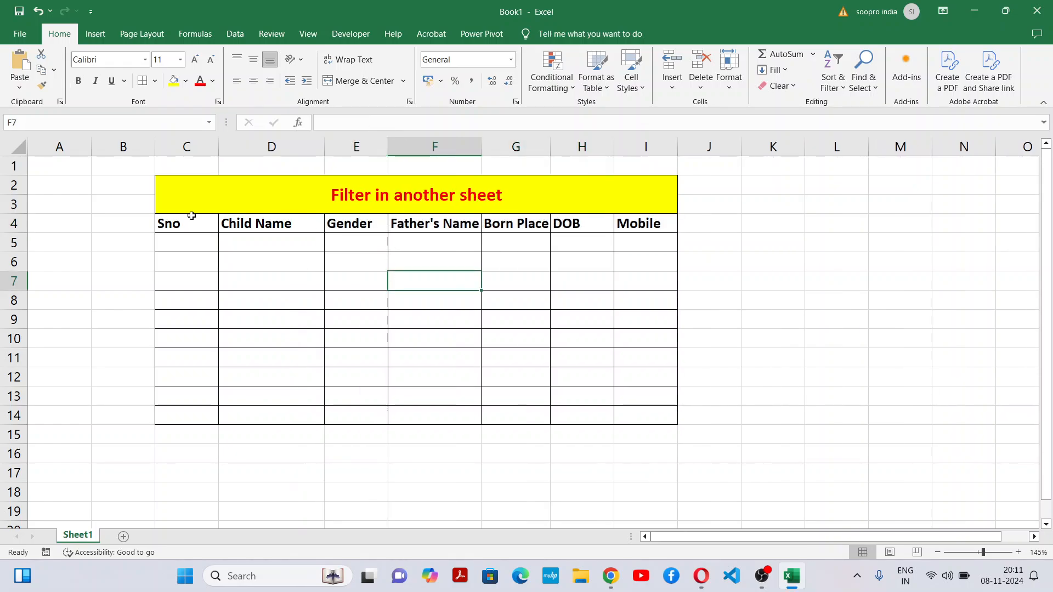
Step: Switch to the Google Meet call, admit the waiting participant, and return to the Excel workbook
drag(191, 217, 649, 416)
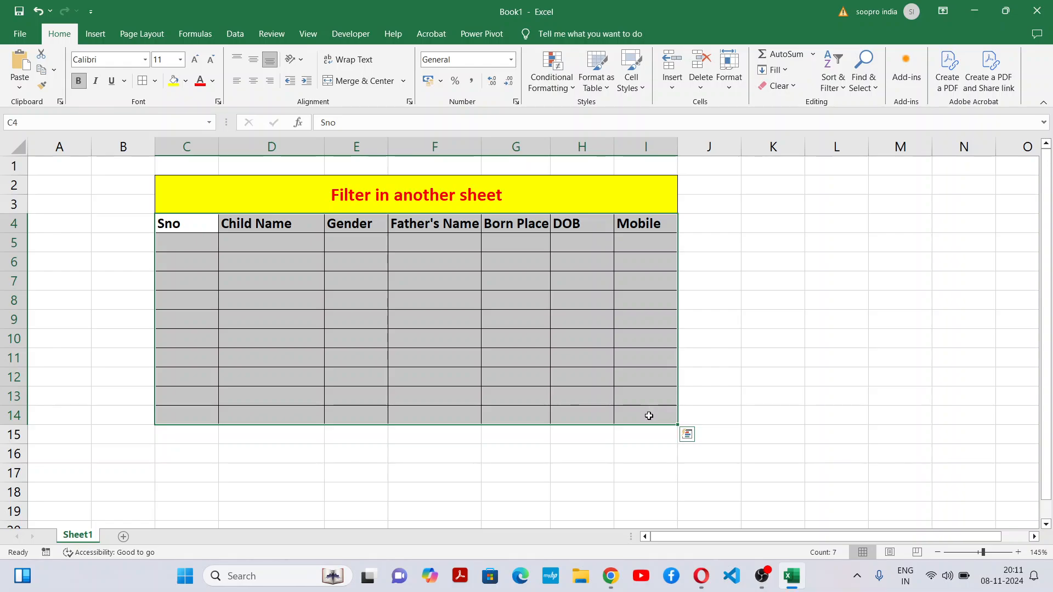
key(alt+Tab)
key(alt+Tab)
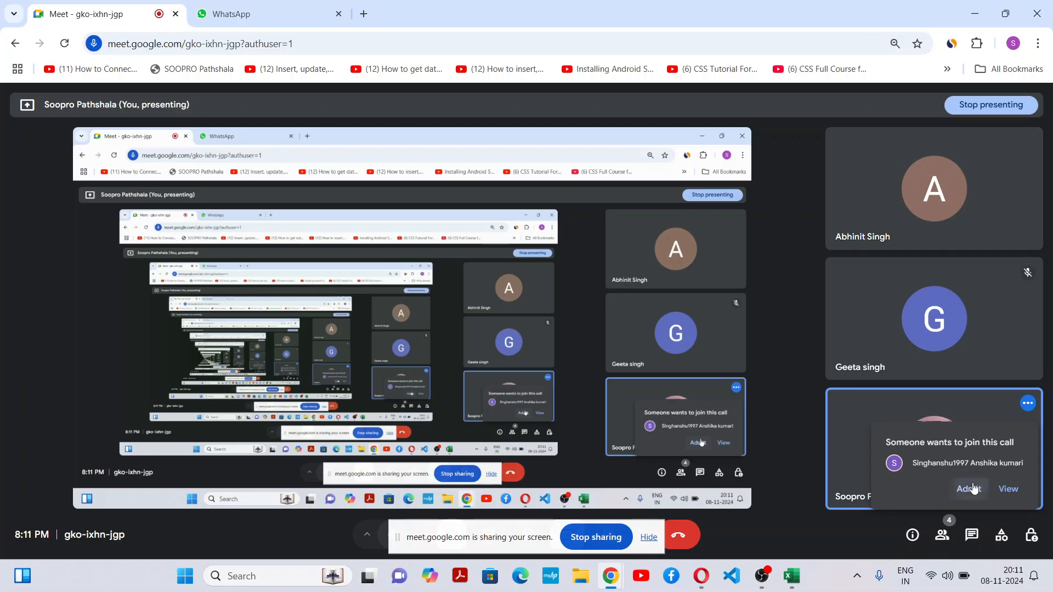
click(969, 489)
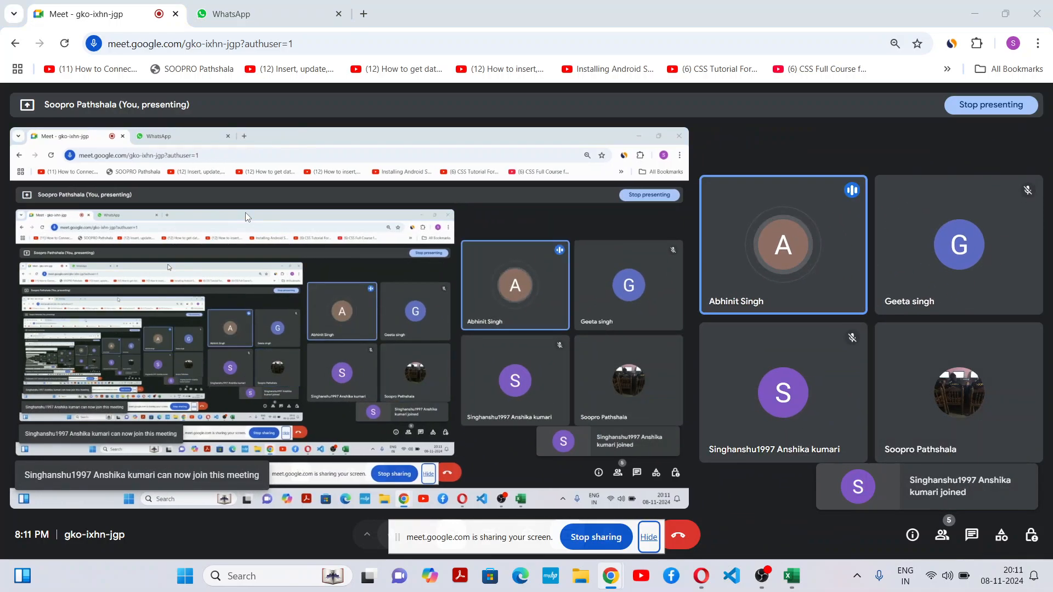
key(alt+Tab)
key(alt+Tab)
key(alt+Tab)
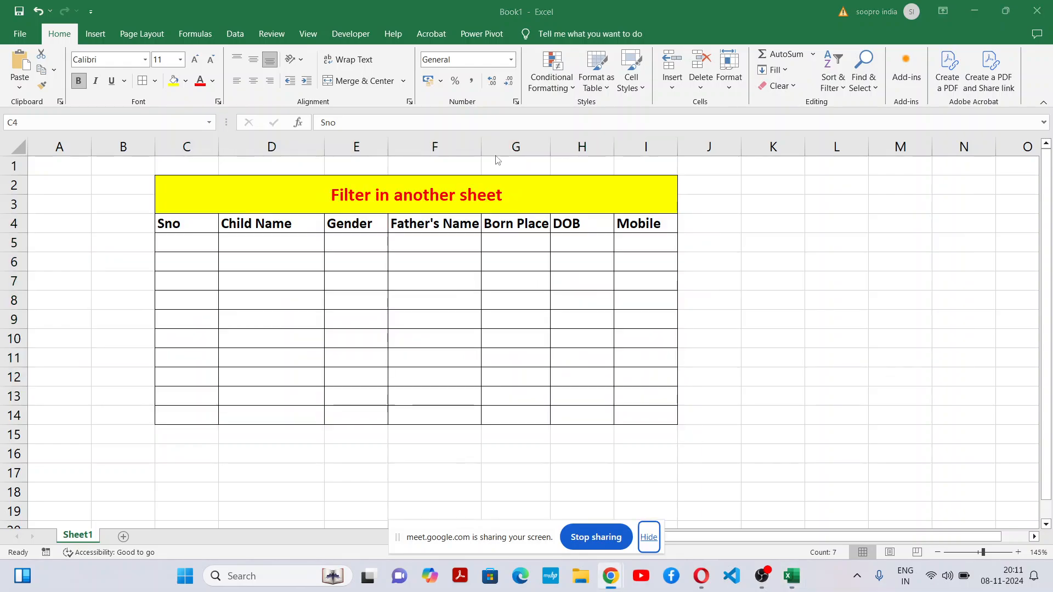
Step: Widen the Father's Name column and center the table range C4:I14 horizontally
key(ctrl+shift+End)
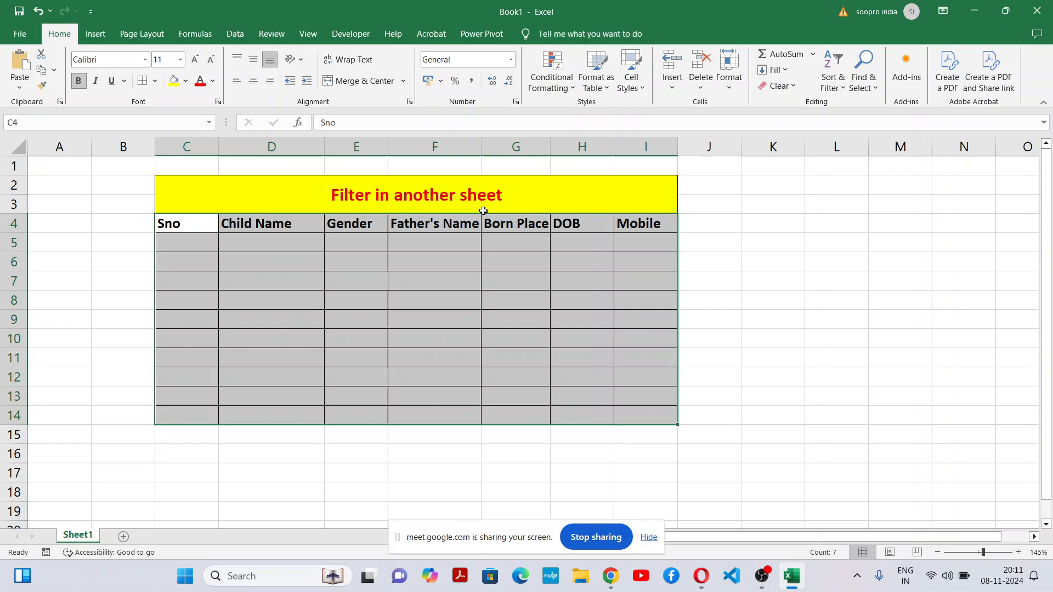
click(491, 276)
drag(480, 139, 514, 139)
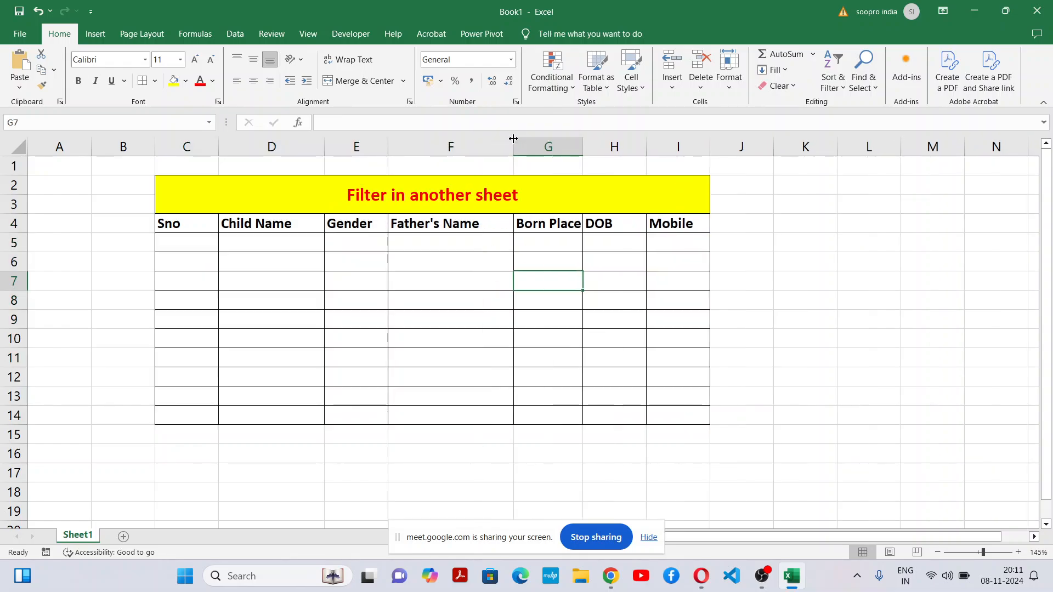
drag(169, 225, 667, 410)
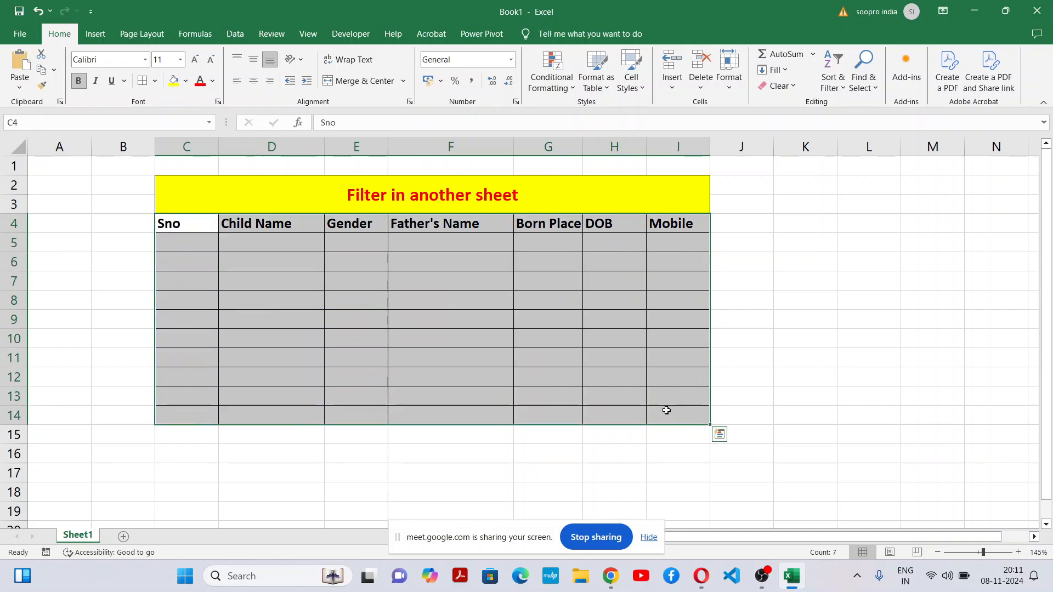
click(253, 81)
click(528, 294)
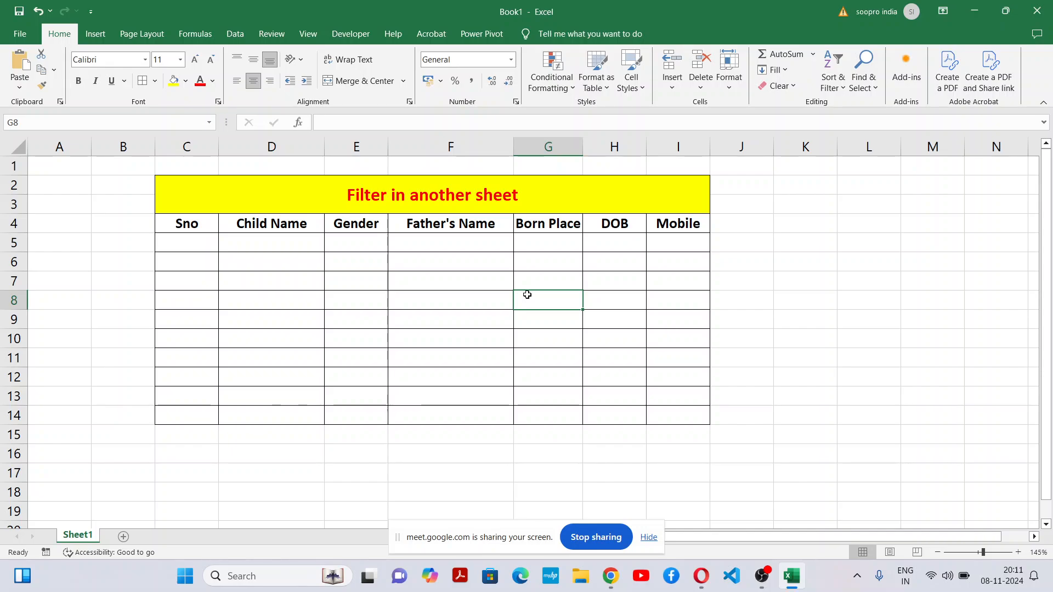
Step: Fill the Sno column with serial numbers 1 to 10 in C5:C14
click(209, 246)
text(1)
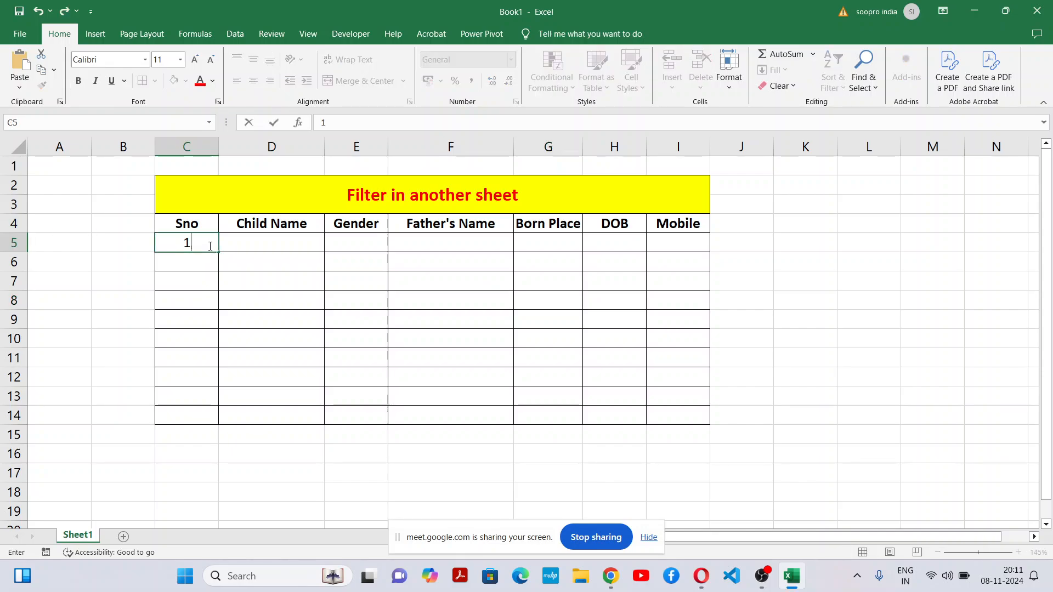
key(Return)
text(2)
click(197, 311)
drag(188, 242, 208, 418)
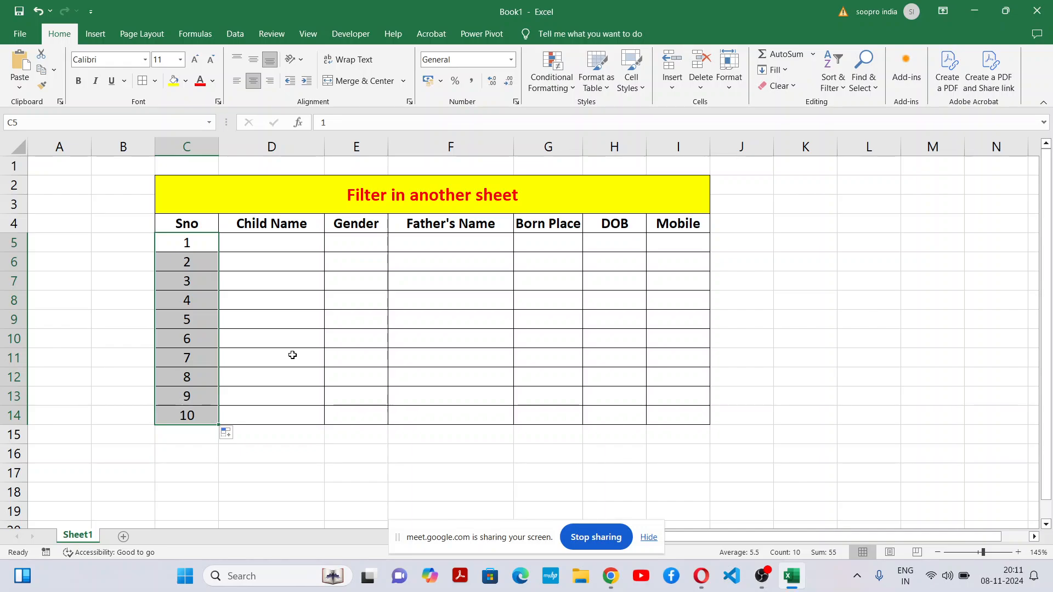
click(293, 356)
Step: Enter a child's first name in each of the cells D5:D9 of the Child Name column
click(294, 241)
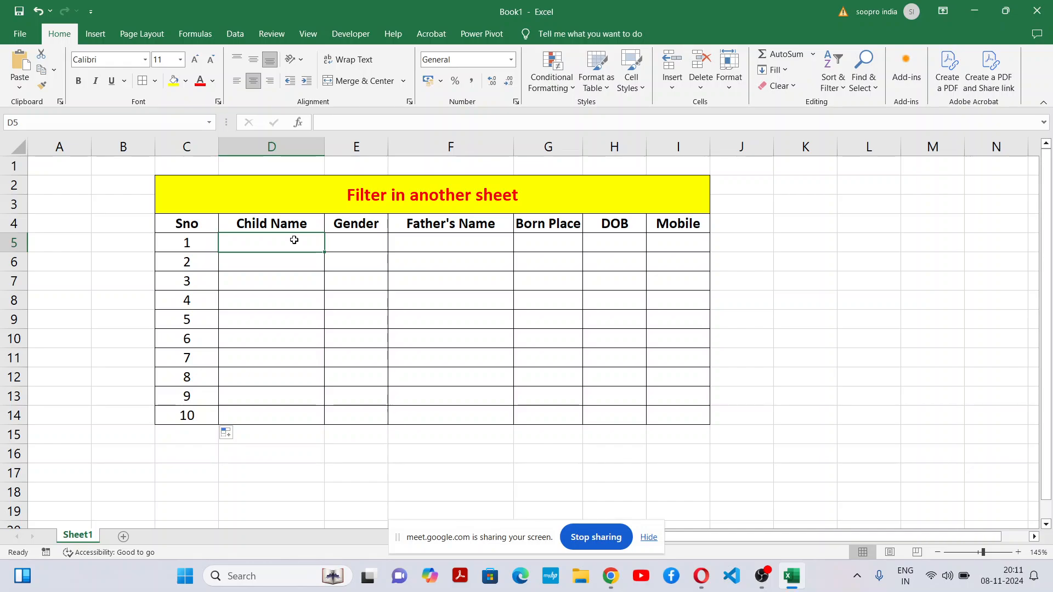
text(Pihu)
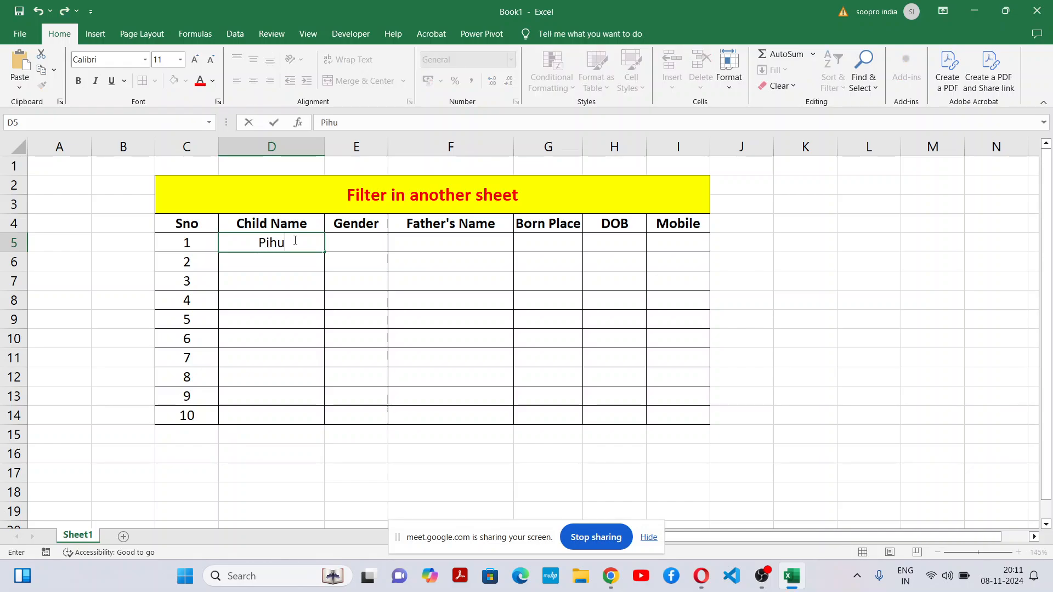
key(Return)
text(Rani)
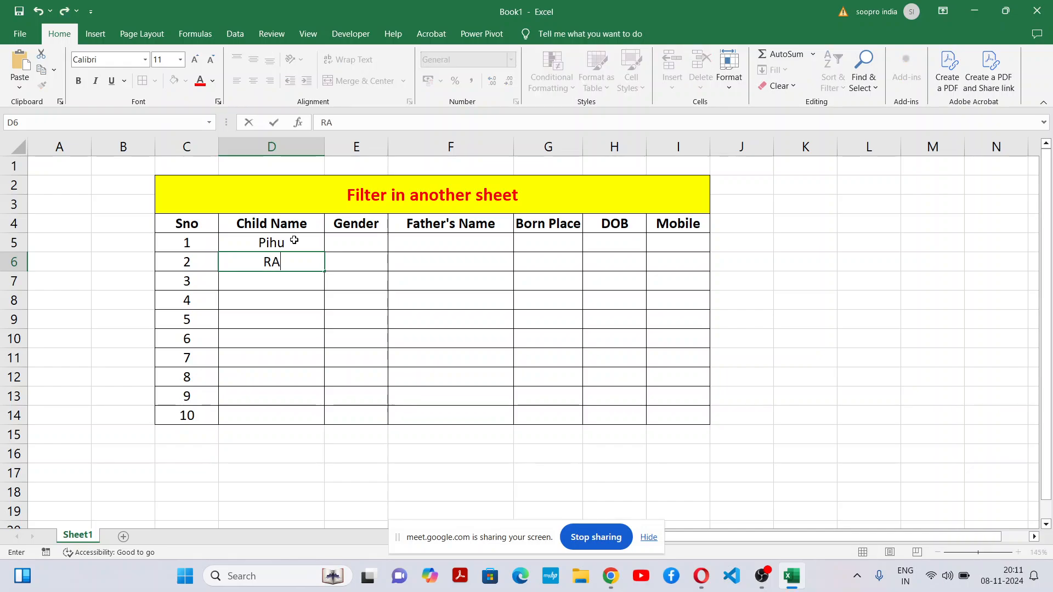
key(Return)
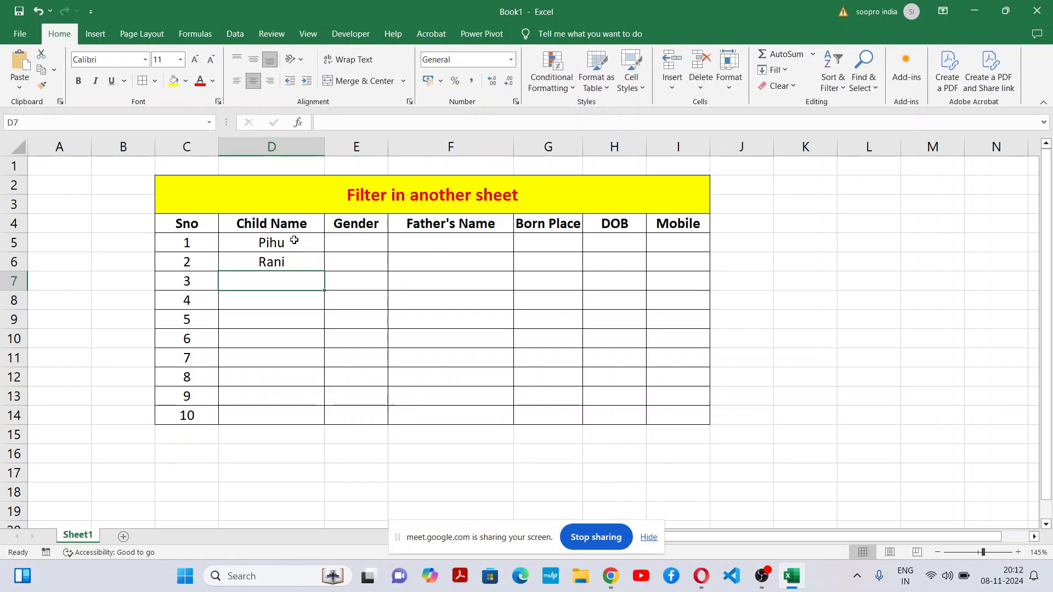
text(Sonu)
key(Return)
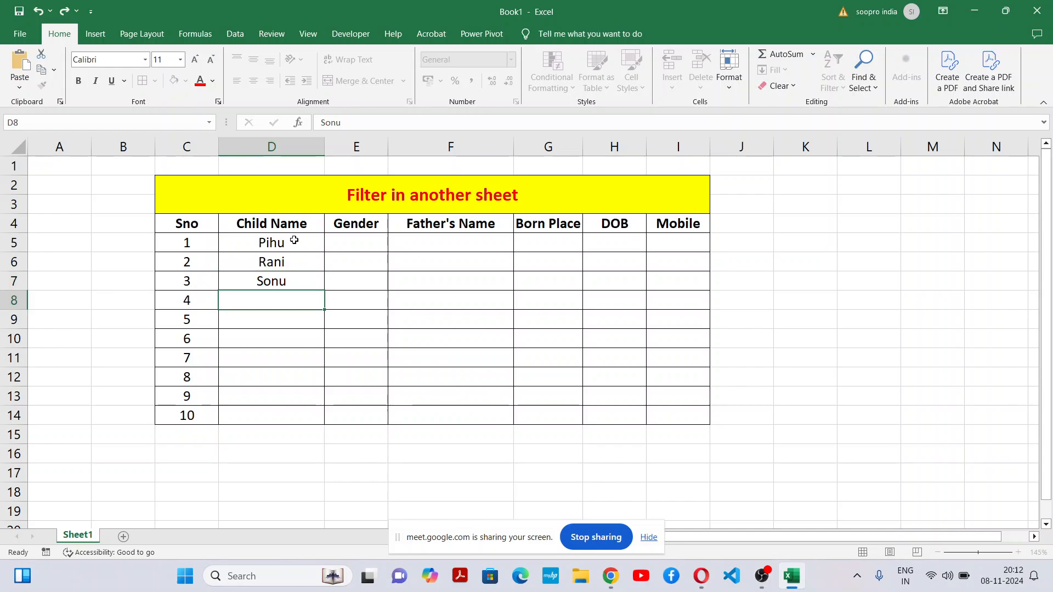
text(Soni)
key(Return)
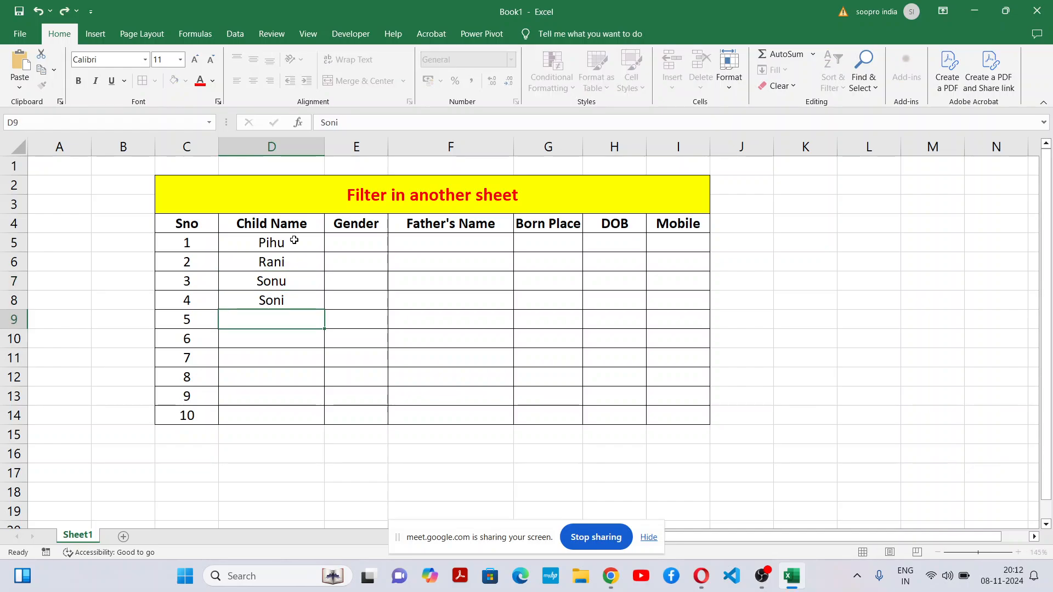
text(Geeta)
key(Return)
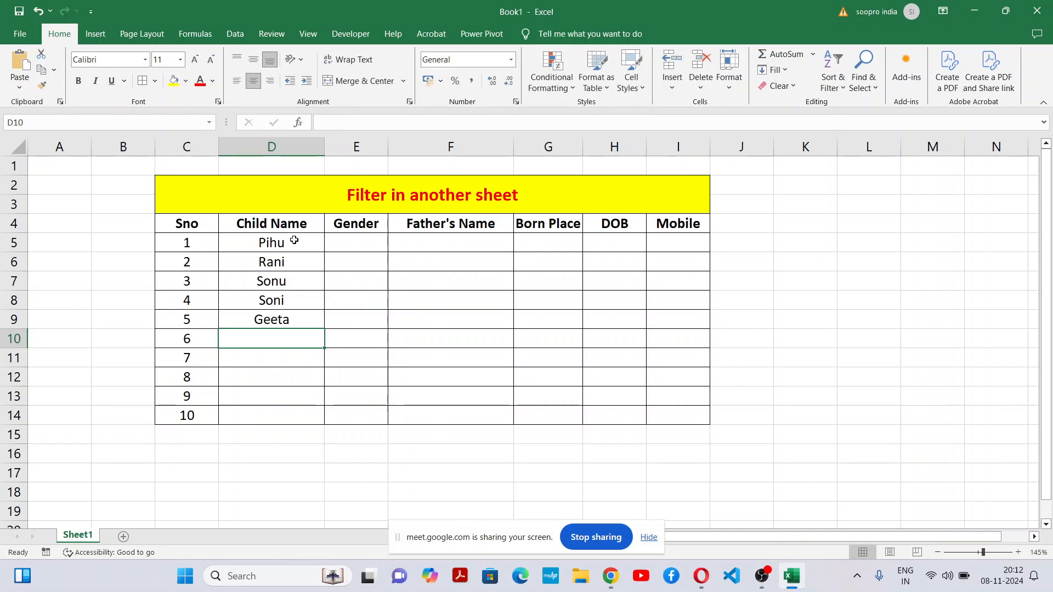
Step: Enter a child's first name in each of the remaining Child Name cells D10:D14
text(Rita)
key(Return)
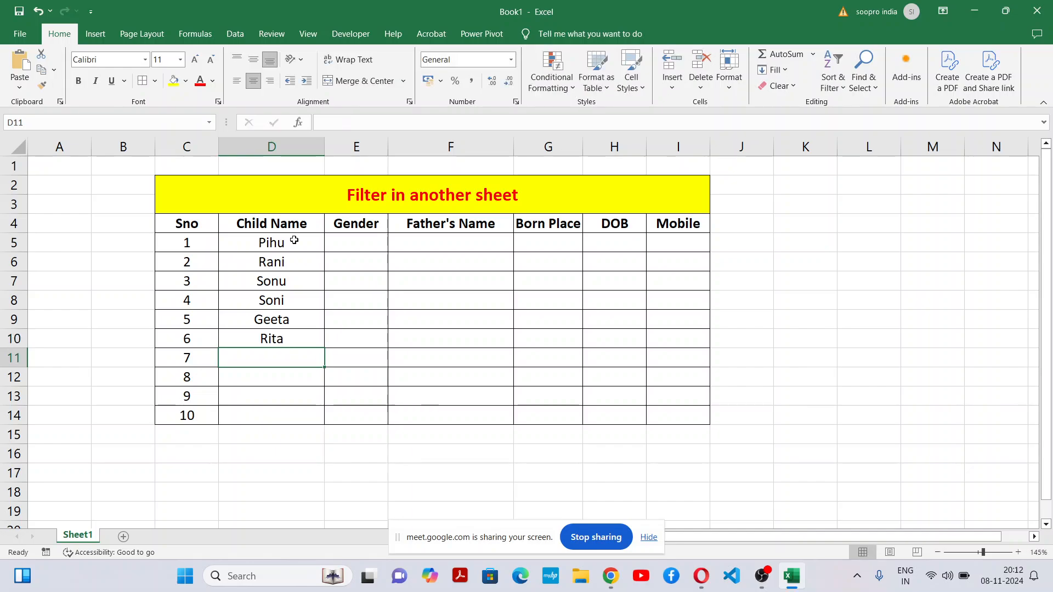
text(Reshma)
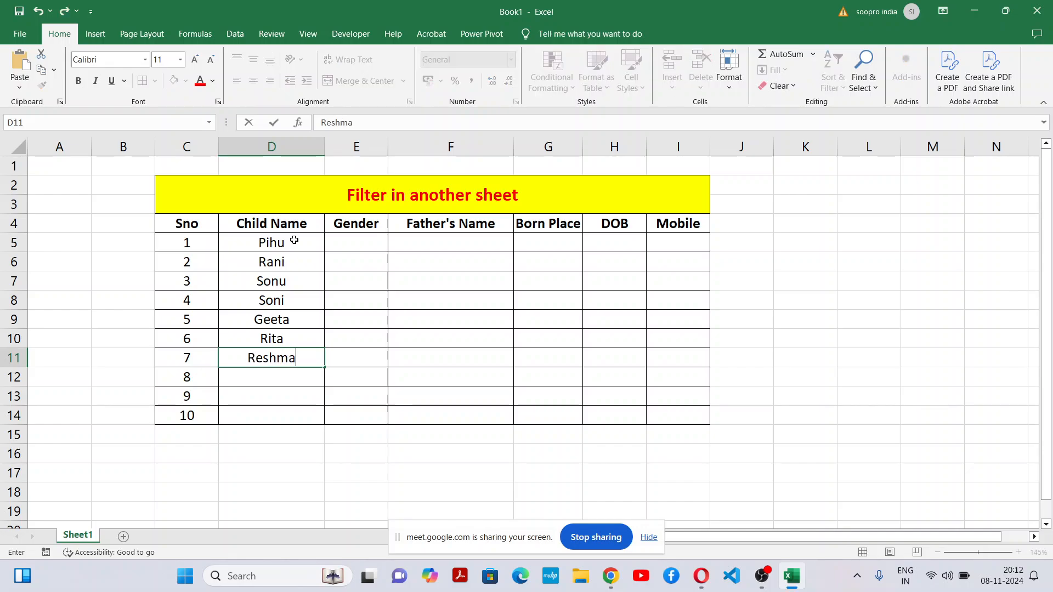
key(Return)
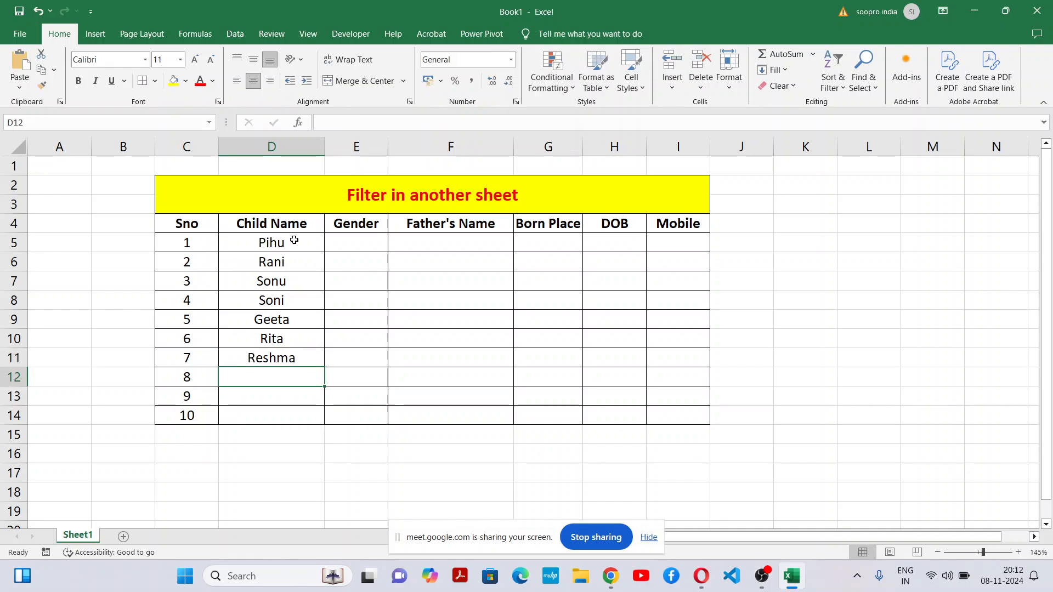
text(Kunal)
key(Return)
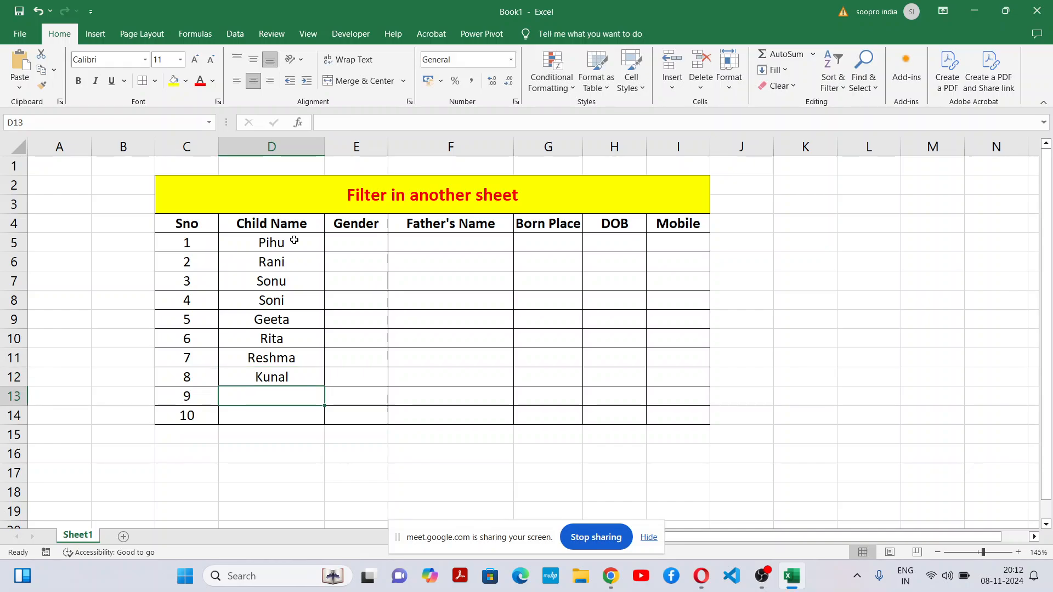
text(Kundan)
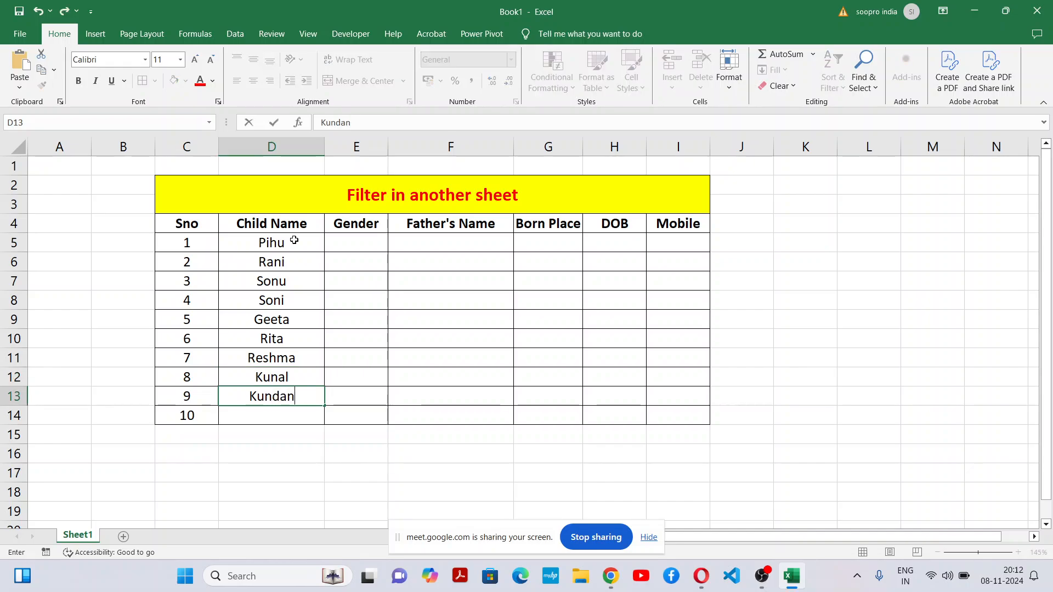
key(Return)
text(Raju)
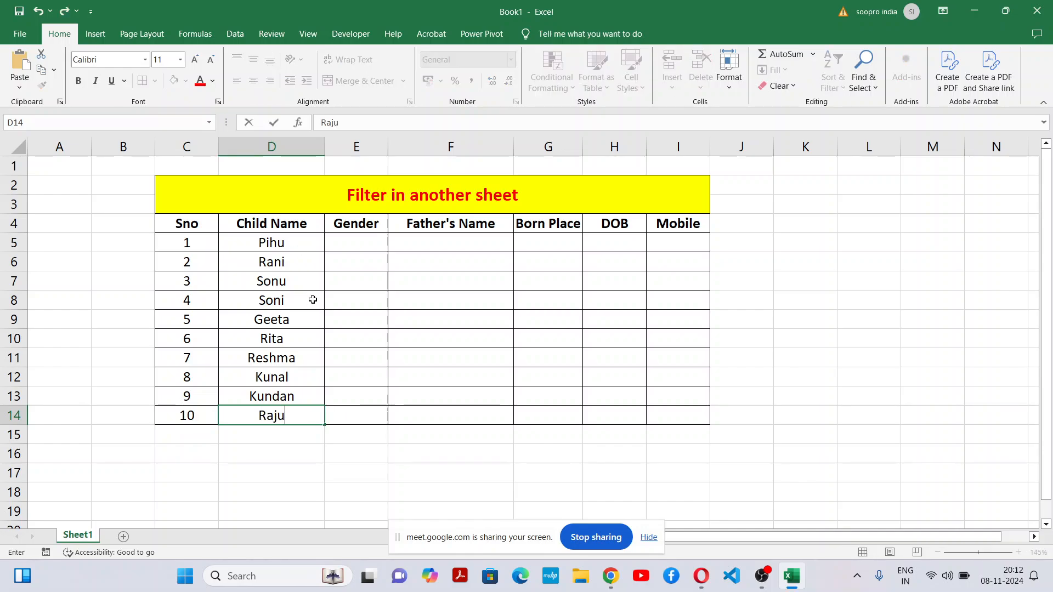
click(360, 395)
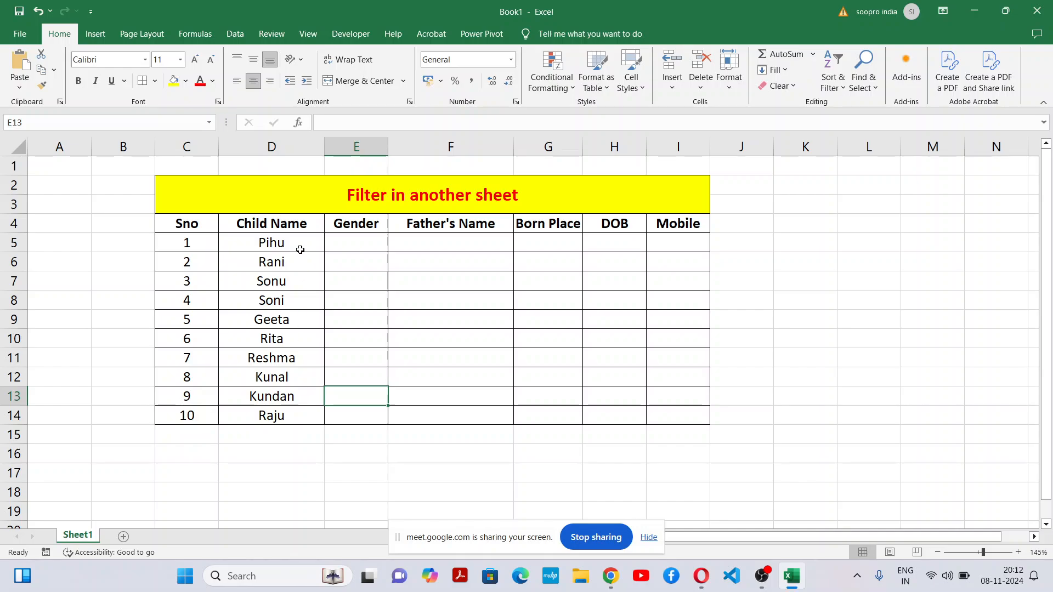
Step: Fill the Gender column with Female in E5 and E6 and Male in E7
click(377, 244)
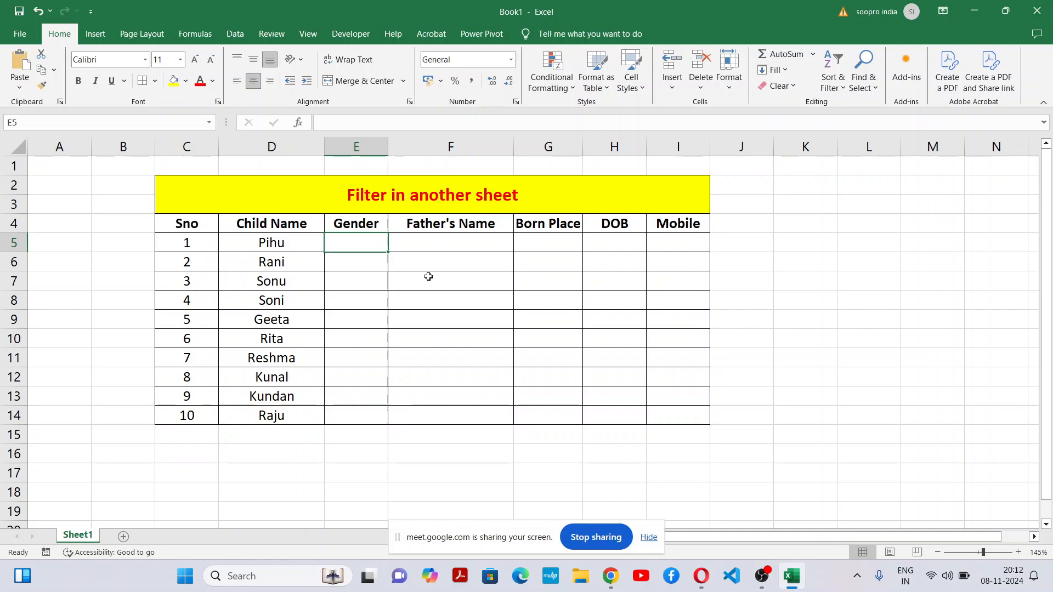
text(Female)
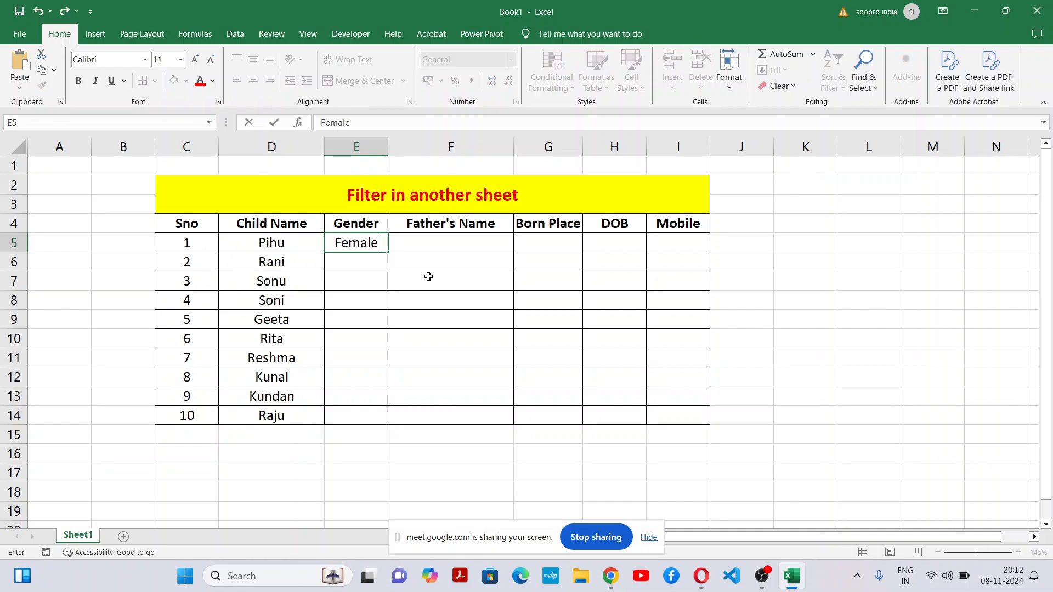
key(Return)
text(Fea)
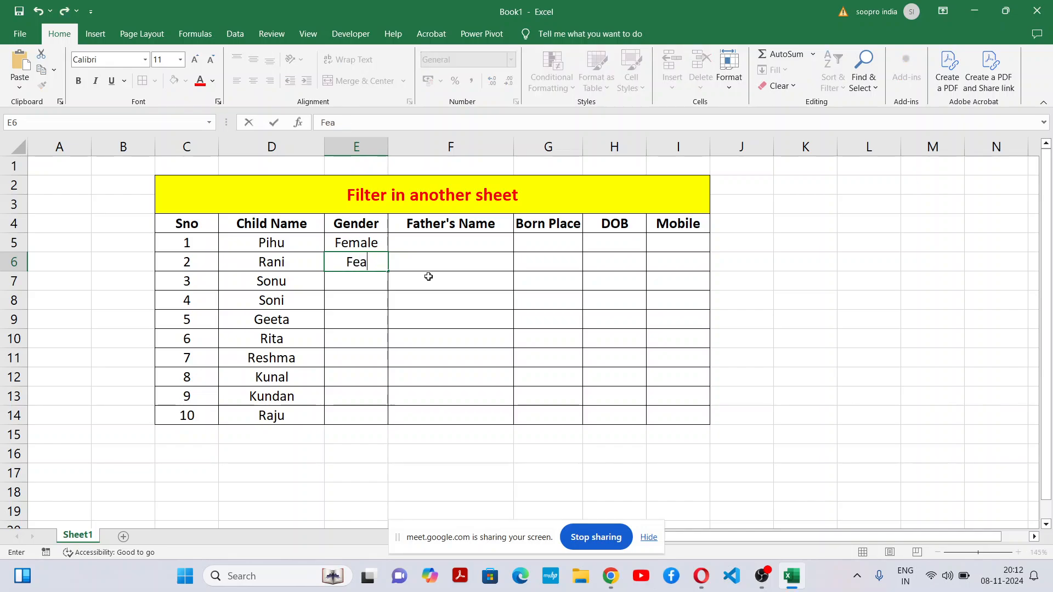
key(BackSpace)
text(male)
key(Return)
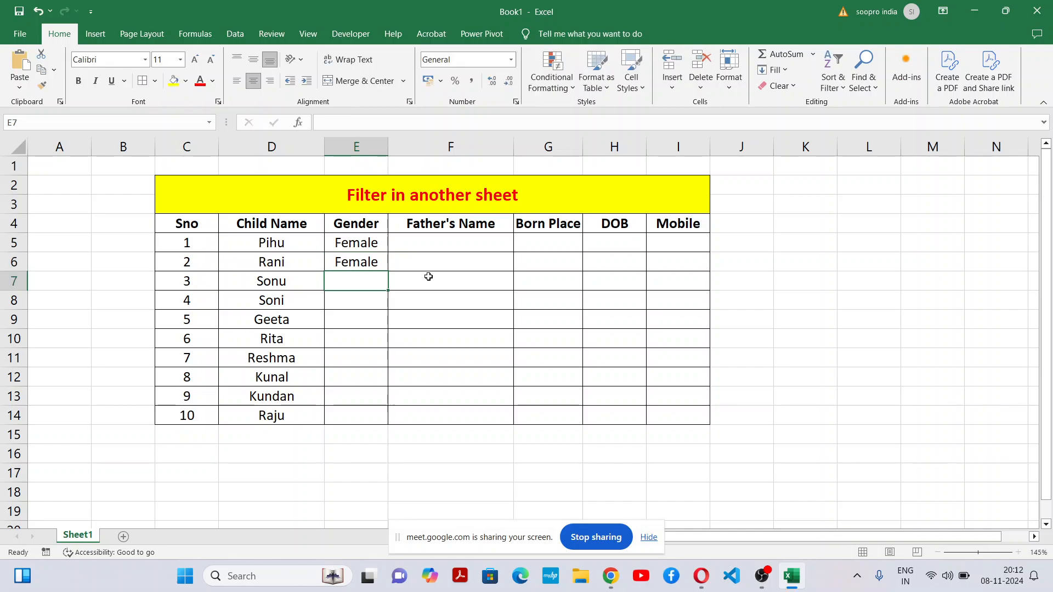
text(Male)
key(Return)
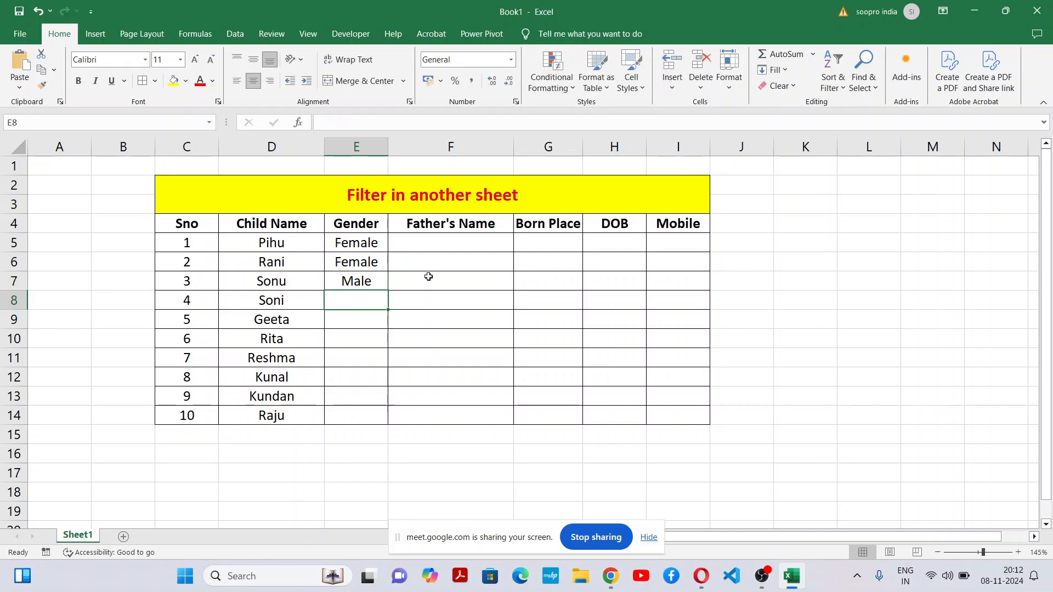
Step: Enter Female as the gender in each of the cells E8:E11
text(Fema)
key(BackSpace)
text(male)
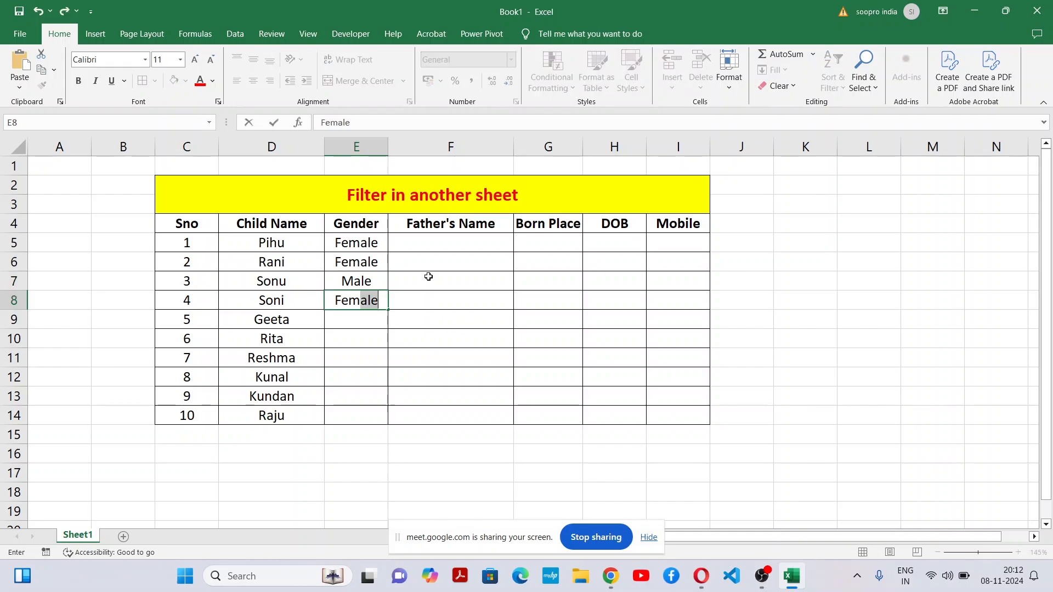
key(Return)
text(Female)
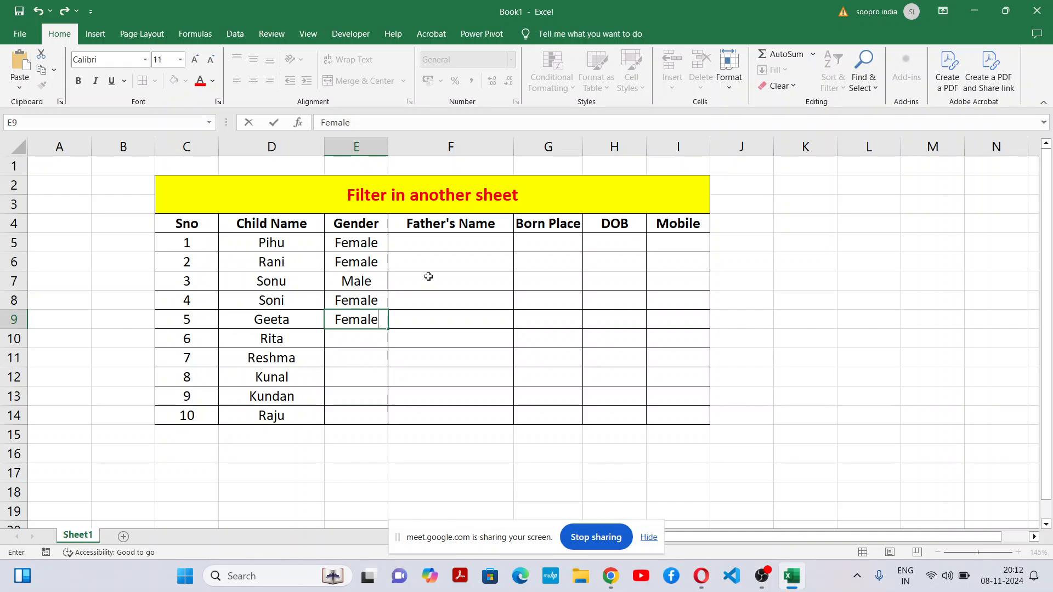
key(Return)
text(Female)
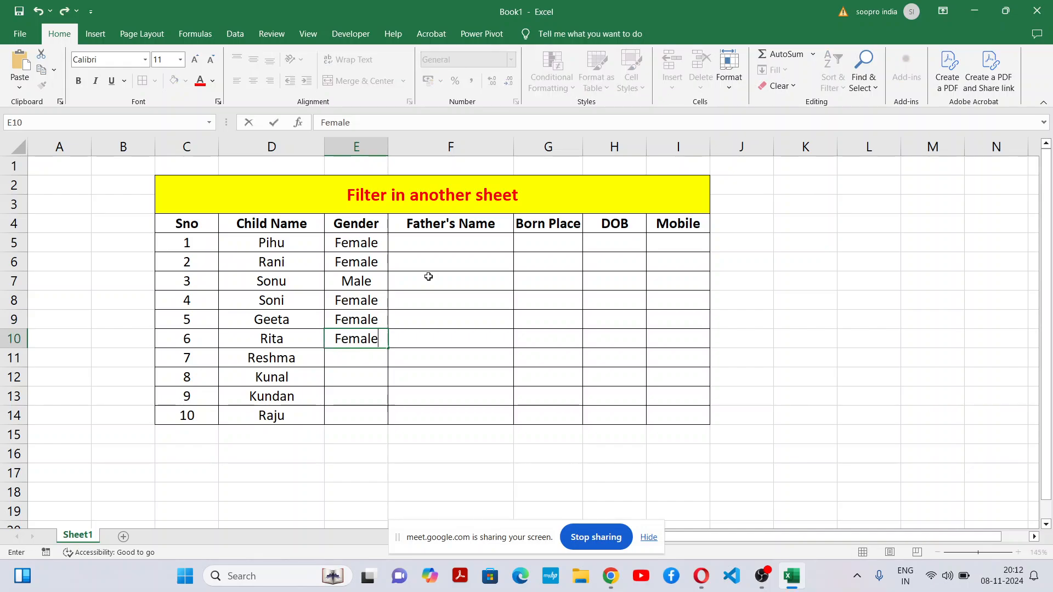
key(Return)
text(Female)
key(Return)
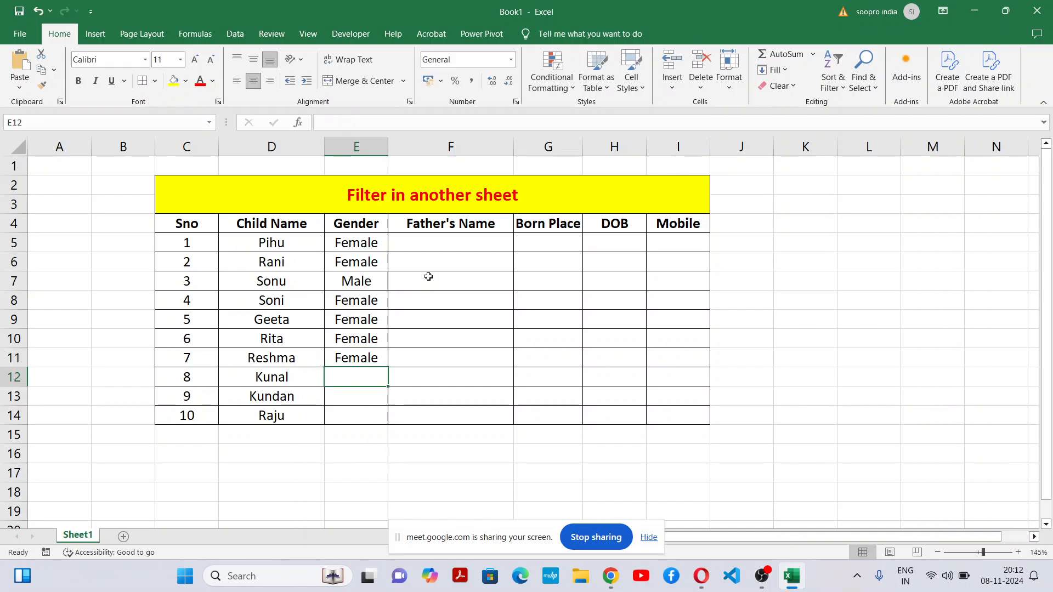
Step: Enter Male as the gender in each of the cells E12:E14
text(Male)
key(Return)
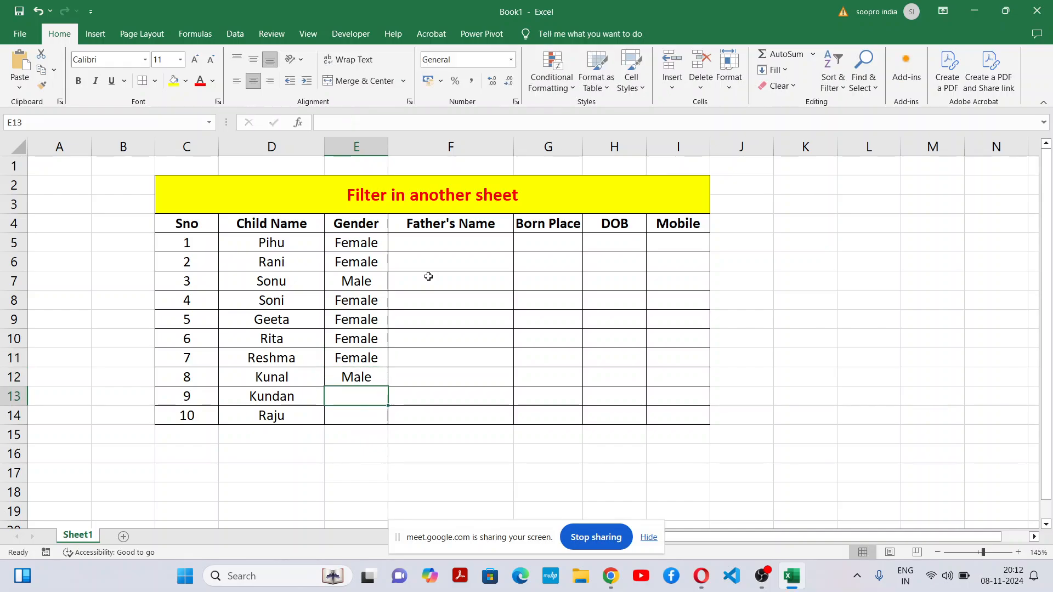
text(Male)
key(Return)
text(Male)
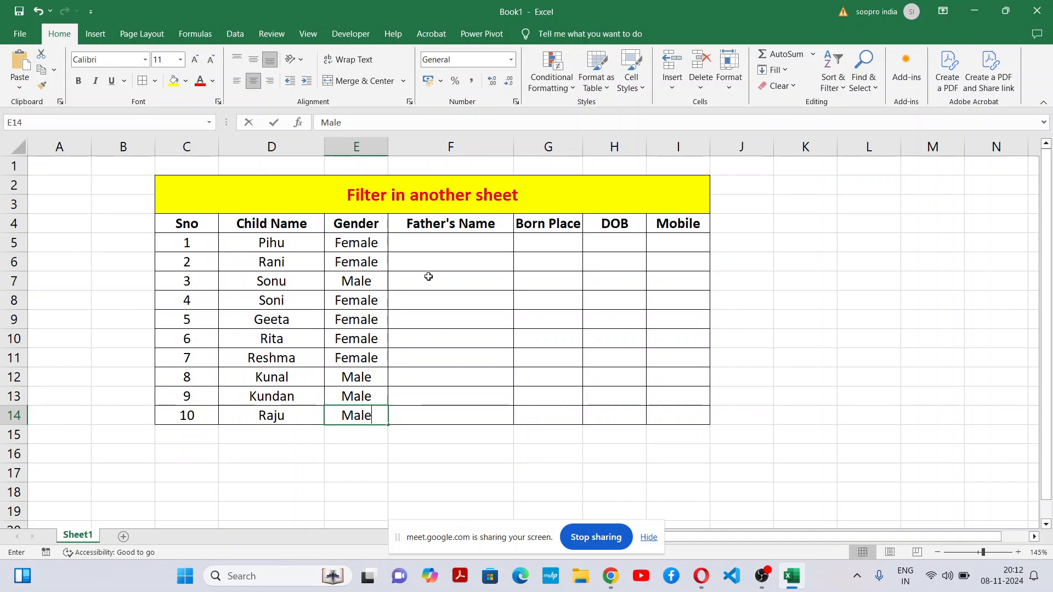
drag(439, 320, 503, 331)
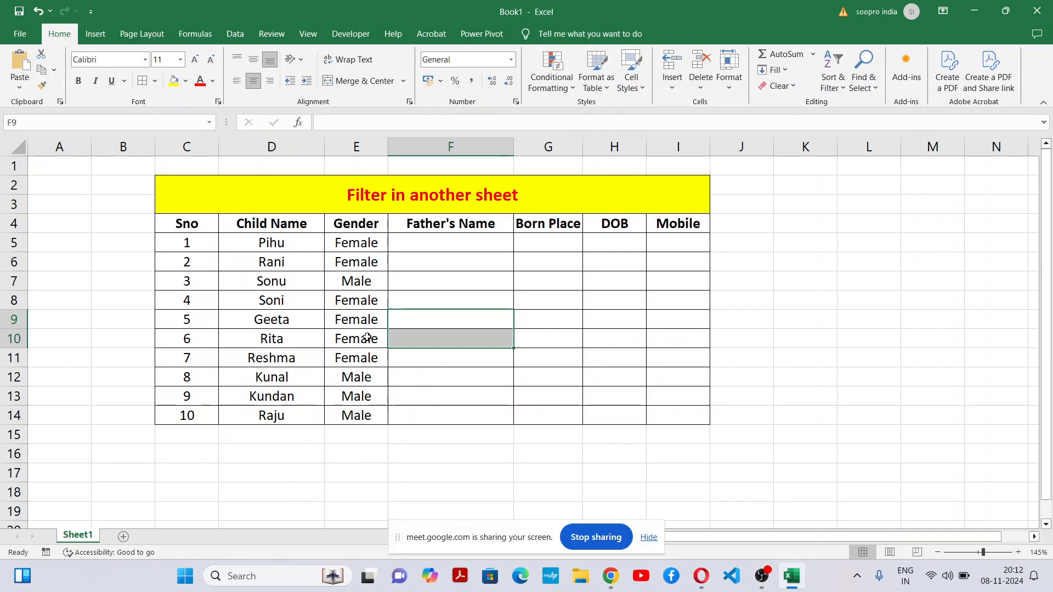
Step: Hide the Google Meet screen-sharing bar that overlays the workbook
click(373, 404)
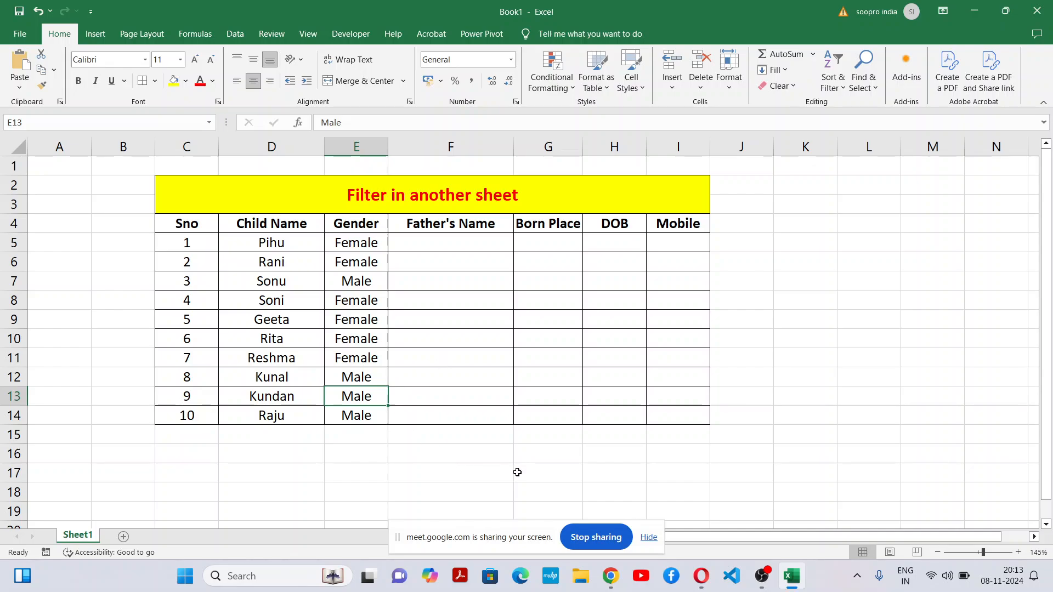
click(649, 538)
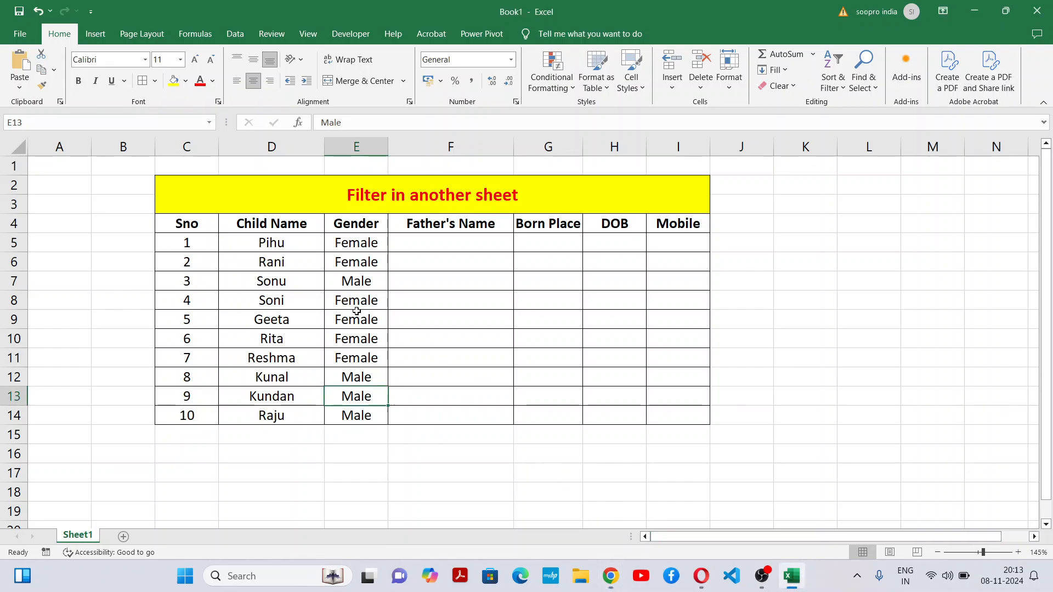
Step: Enter the fathers' full names for the first two children in F5 and F6
click(423, 243)
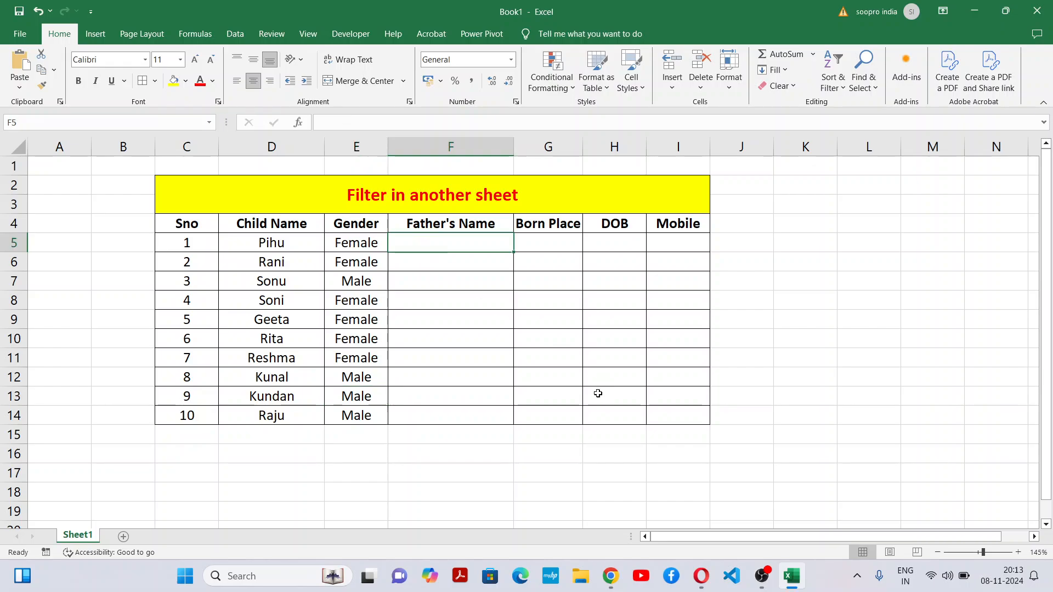
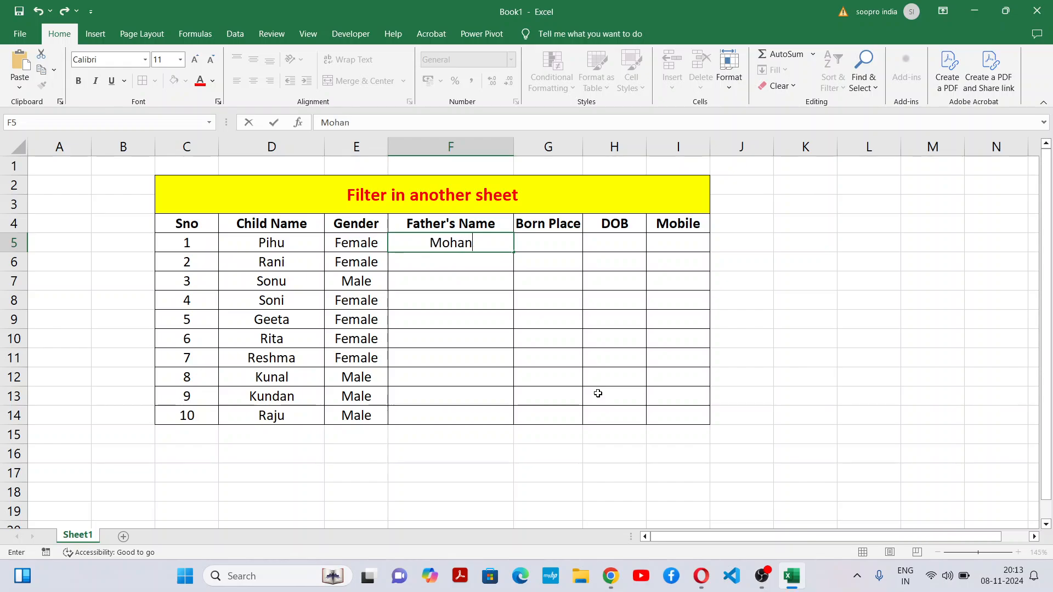
key(Tab)
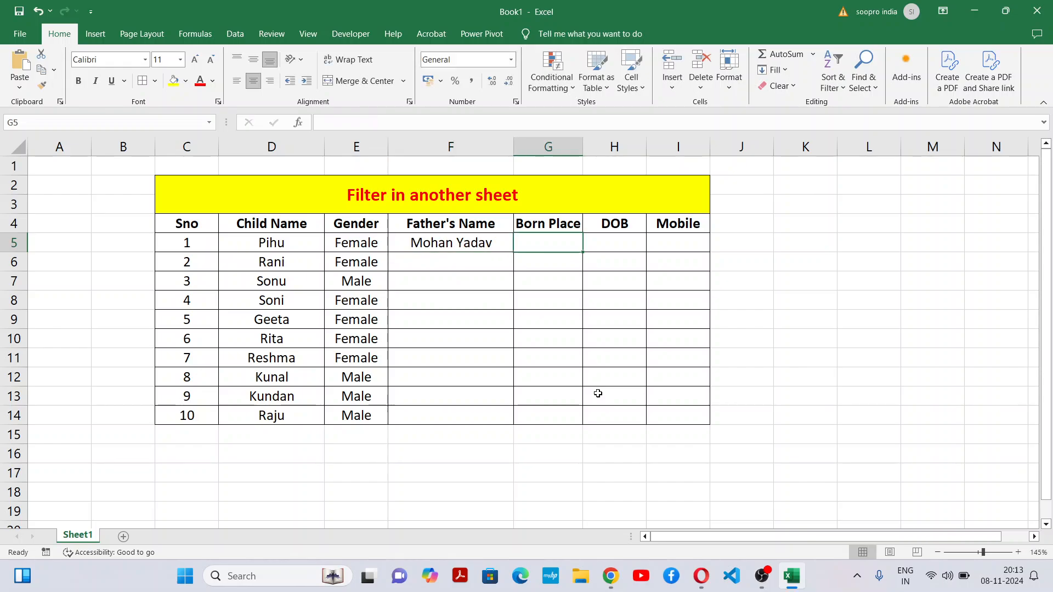
key(Return)
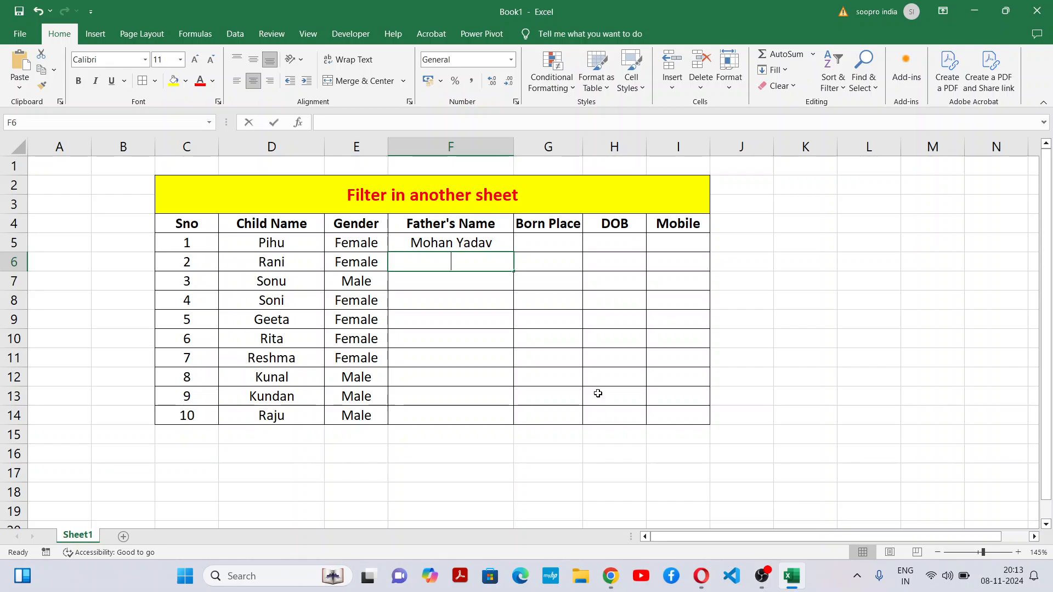
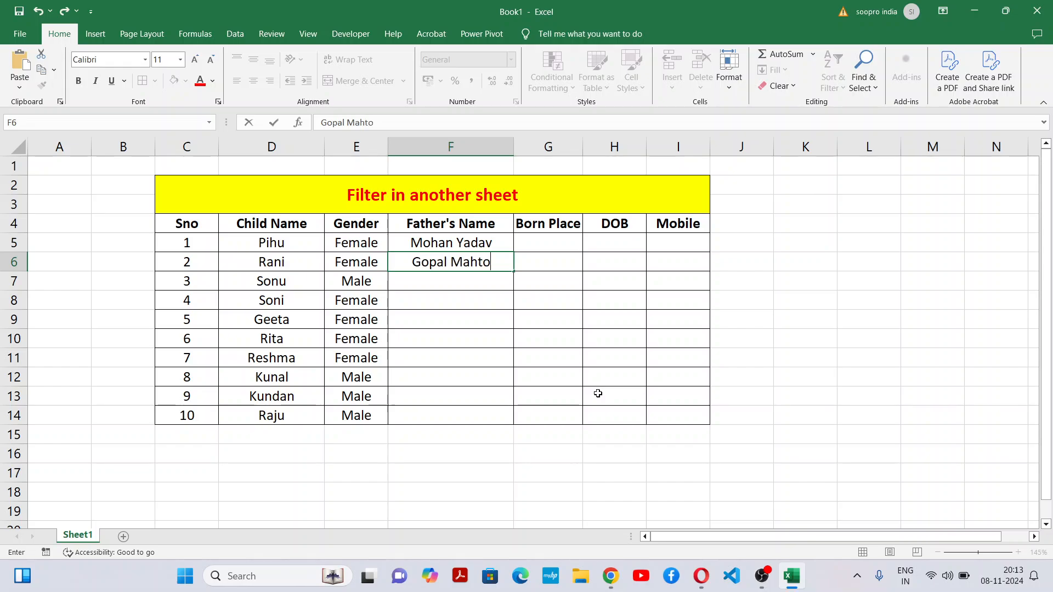
key(Return)
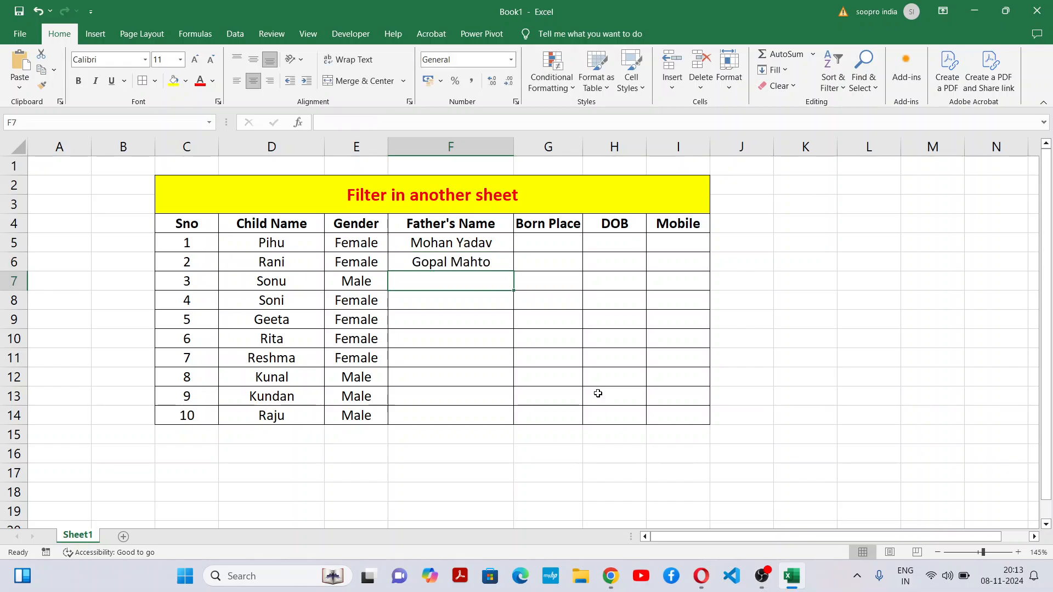
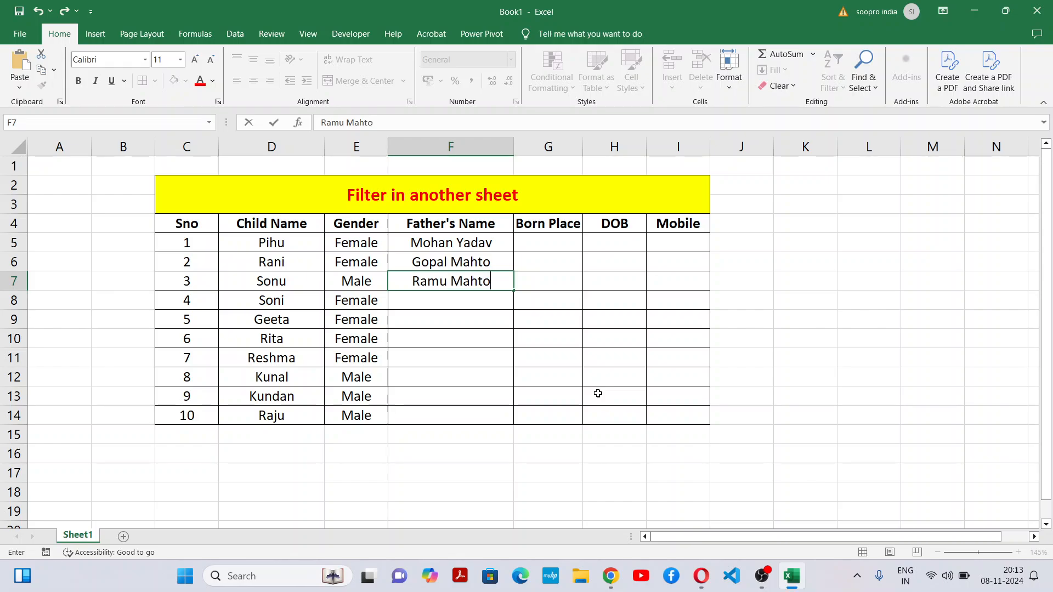
Step: Enter the fathers' full names for the third and fourth children in F7 and F8
key(Return)
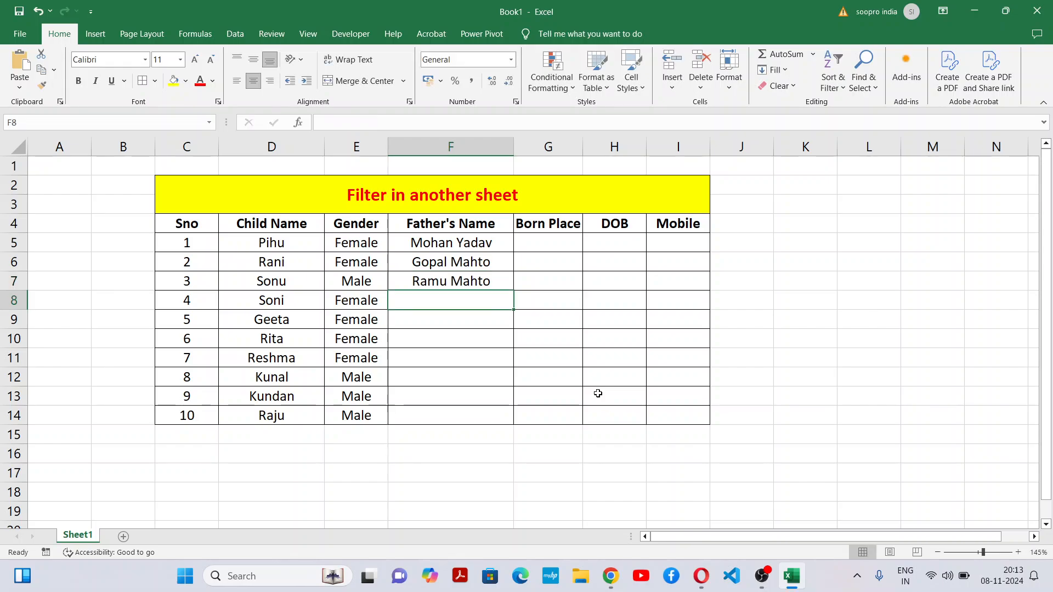
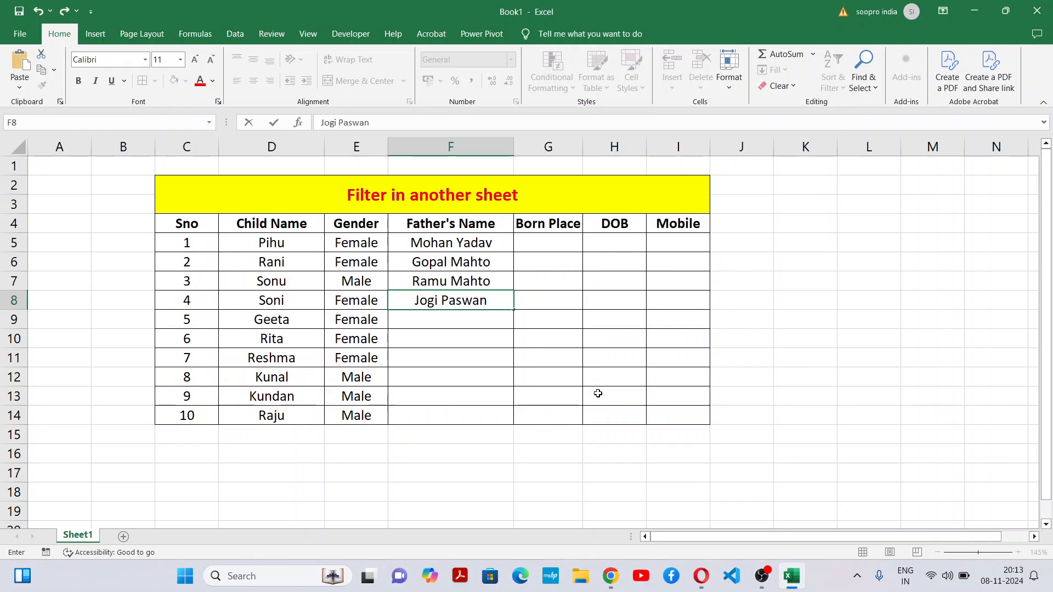
key(Return)
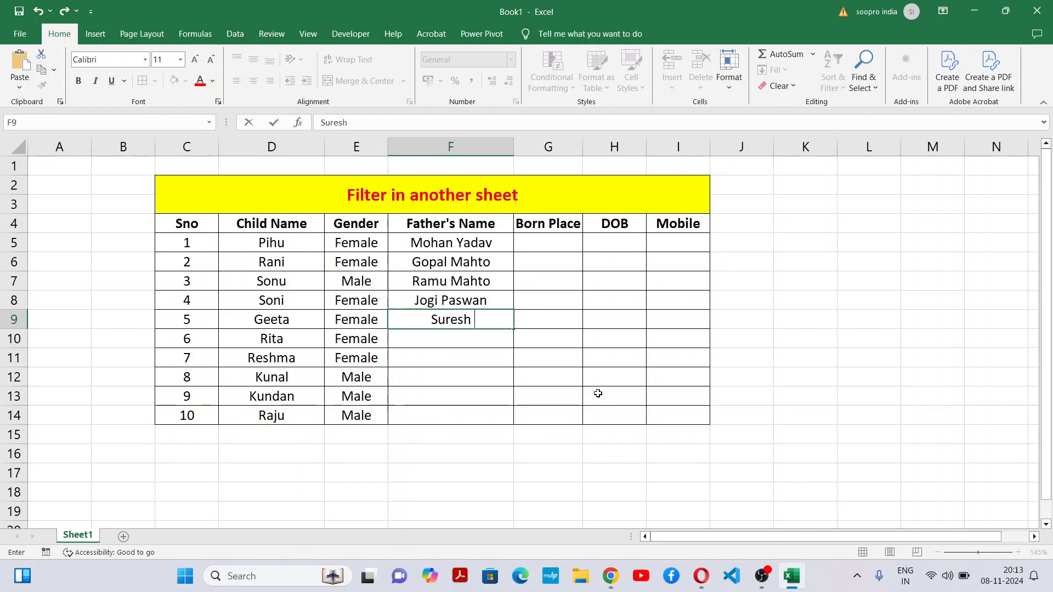
Step: Enter the fathers' full names for the fifth and sixth children in F9 and F10
key(Return)
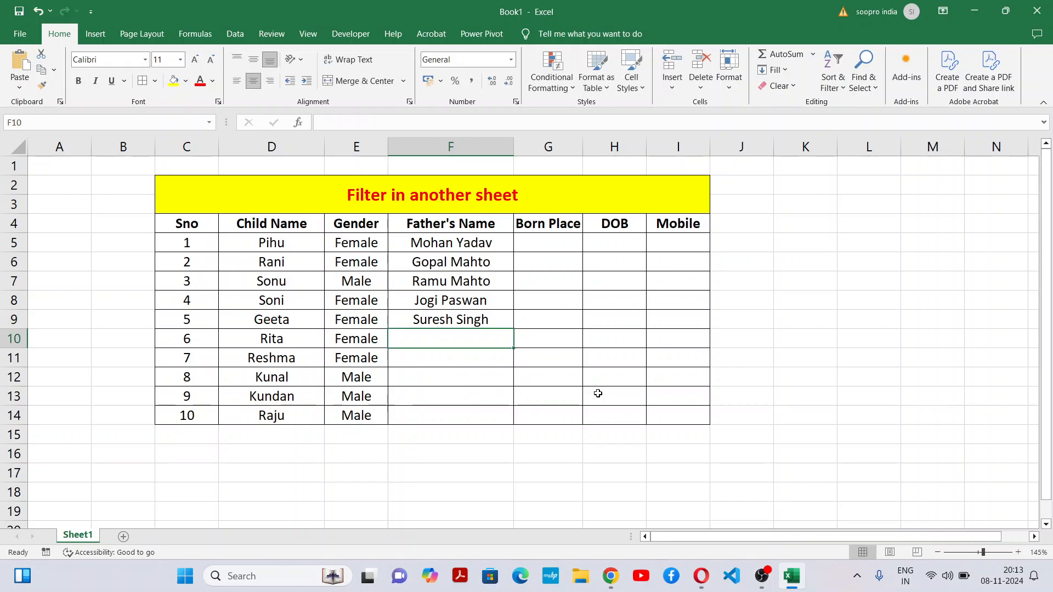
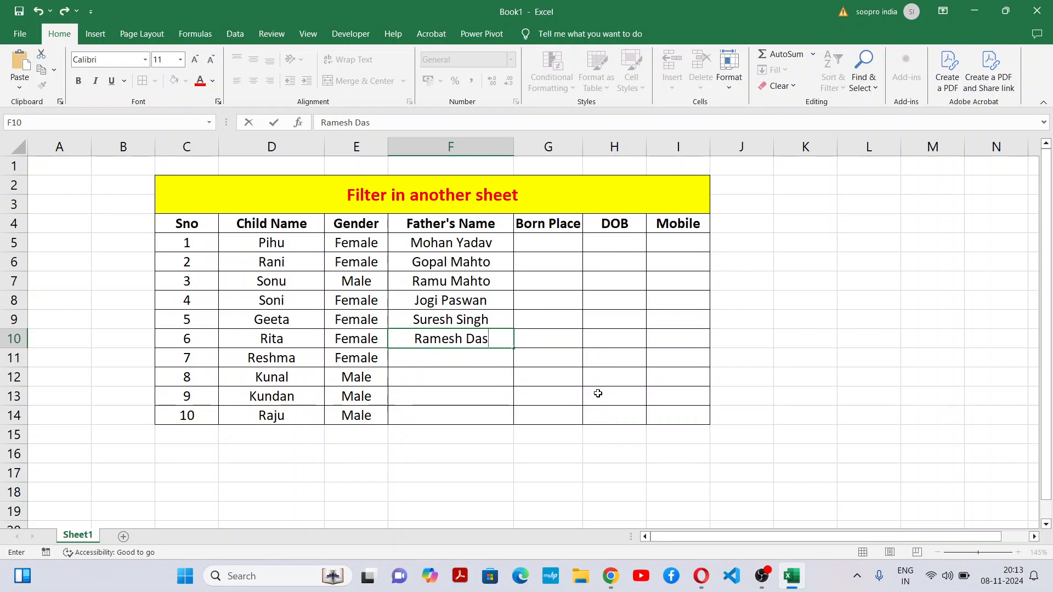
key(Return)
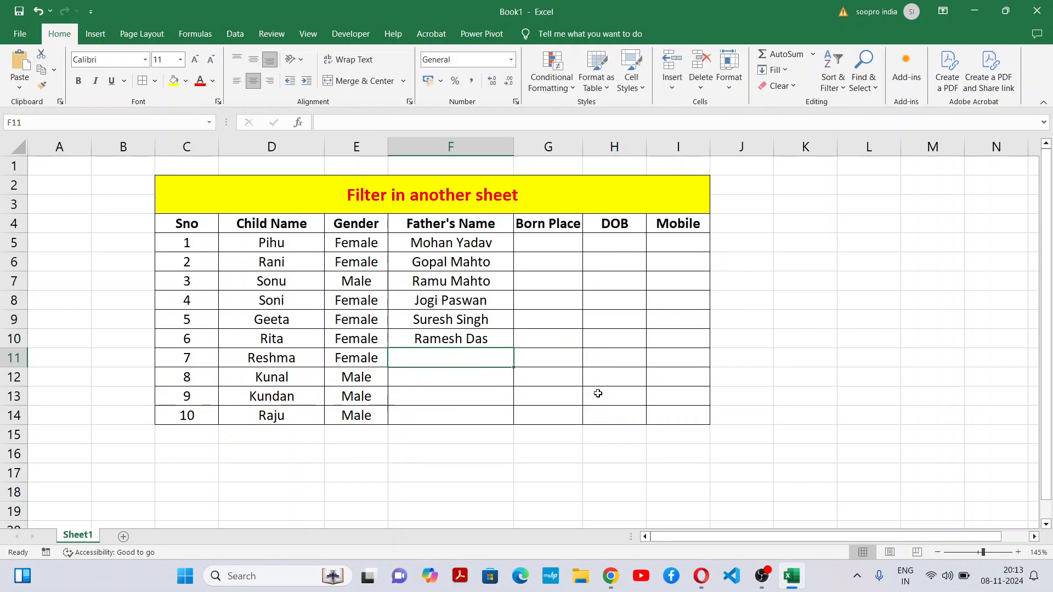
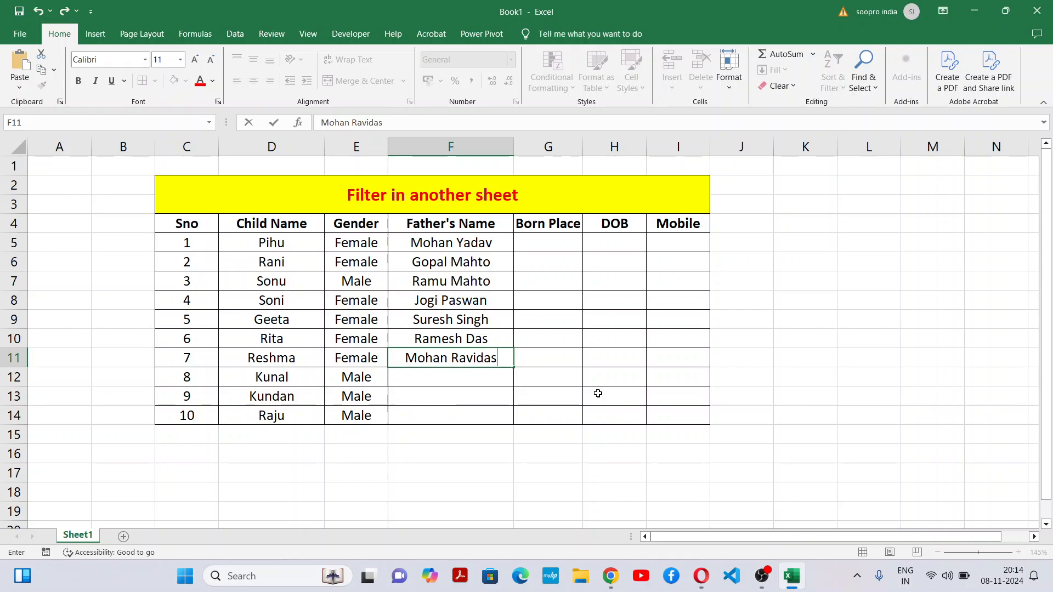
Step: Enter the father's full name for the seventh child in F11, correcting the spelling of the surname
key(Return)
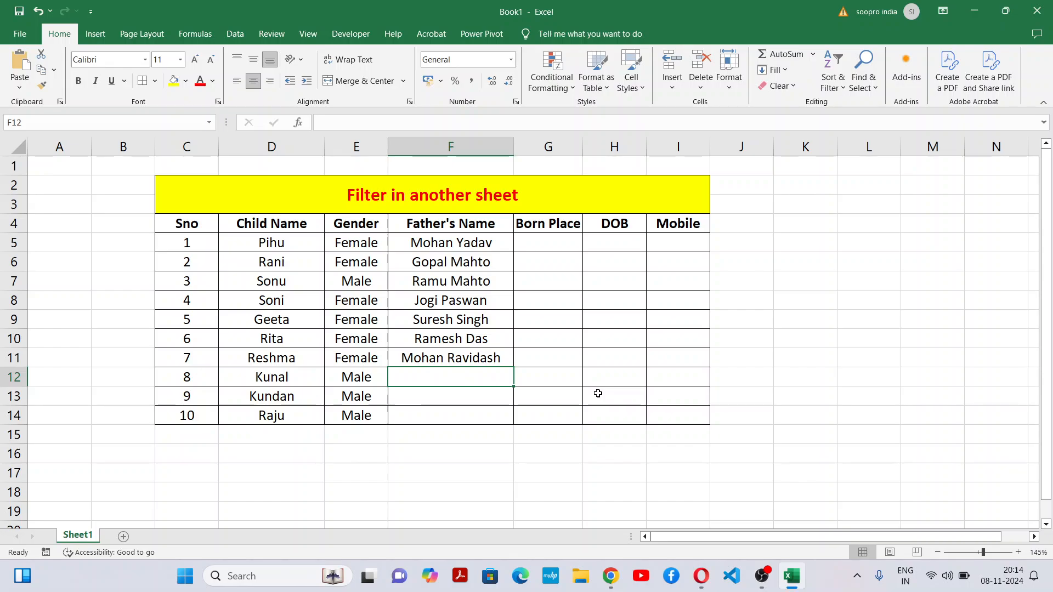
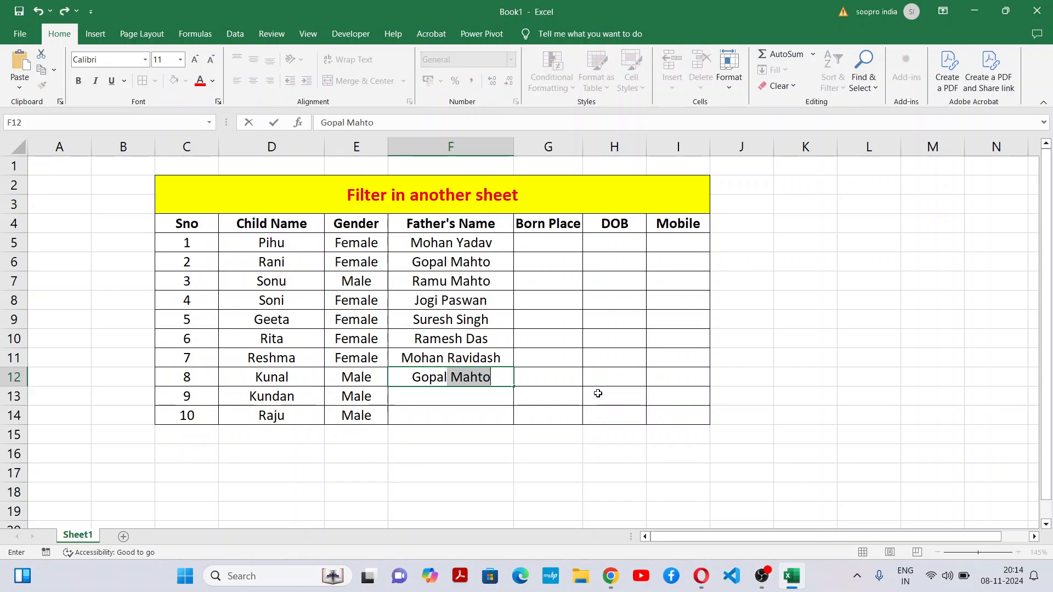
Step: Enter the father's full name for the eighth child in F12, replacing the suggested surname
key(Tab)
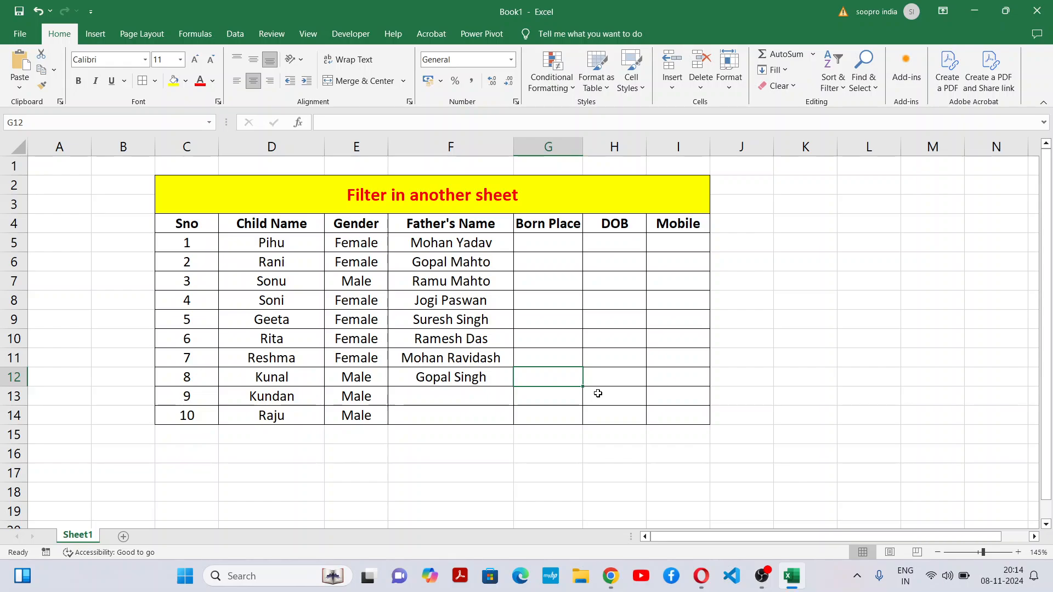
Step: Enter the father's full name for the ninth child in F13
key(Down)
key(Left)
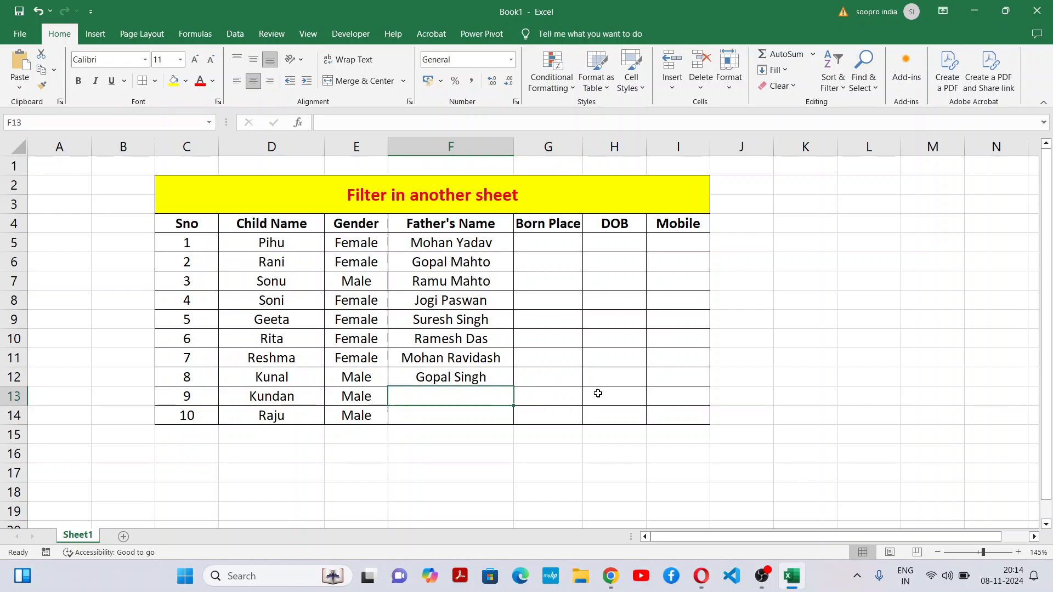
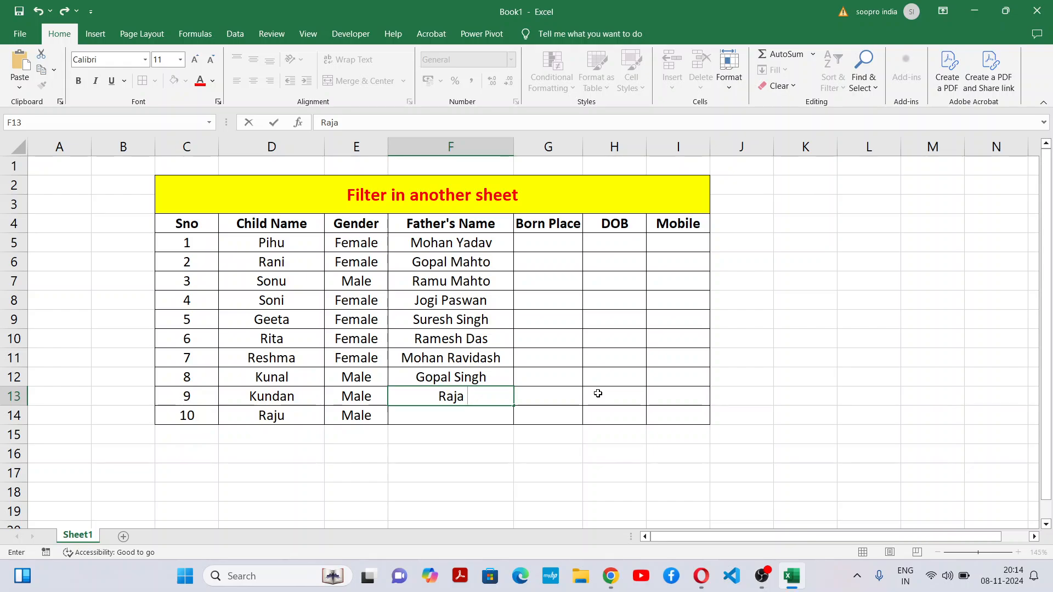
key(BackSpace)
key(BackSpace)
key(Return)
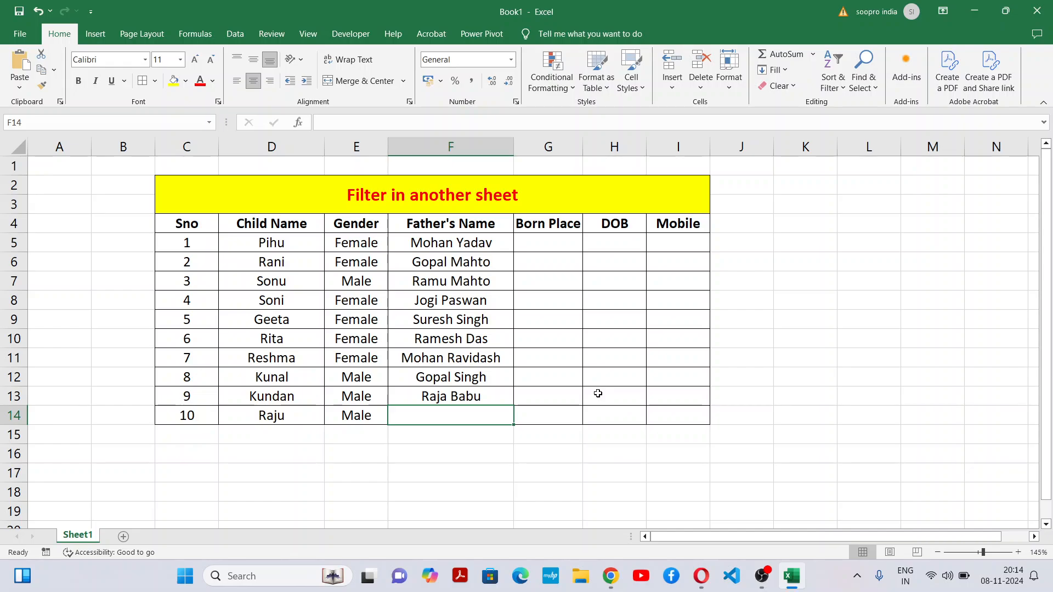
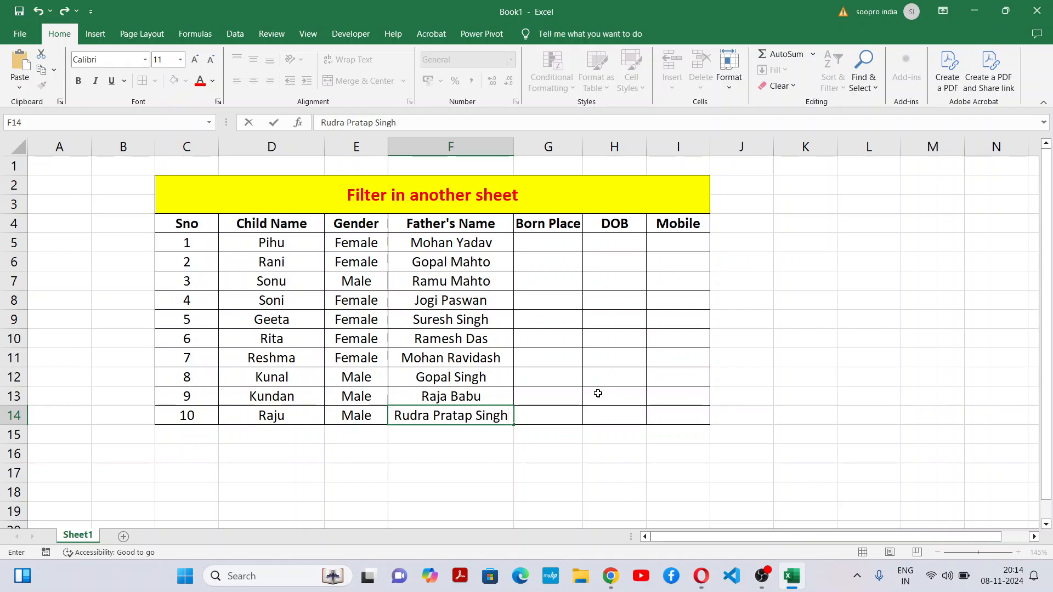
Step: Enter the father's full name for the tenth child in F14
click(636, 301)
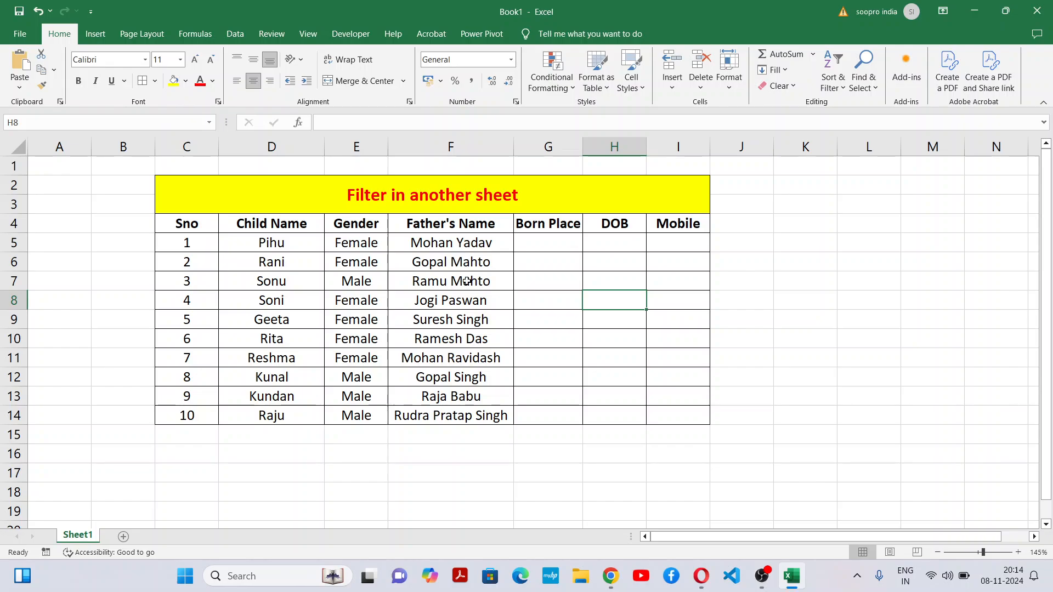
Step: Widen the Born Place column slightly and enter Patna as the first child's birthplace in G5
click(552, 240)
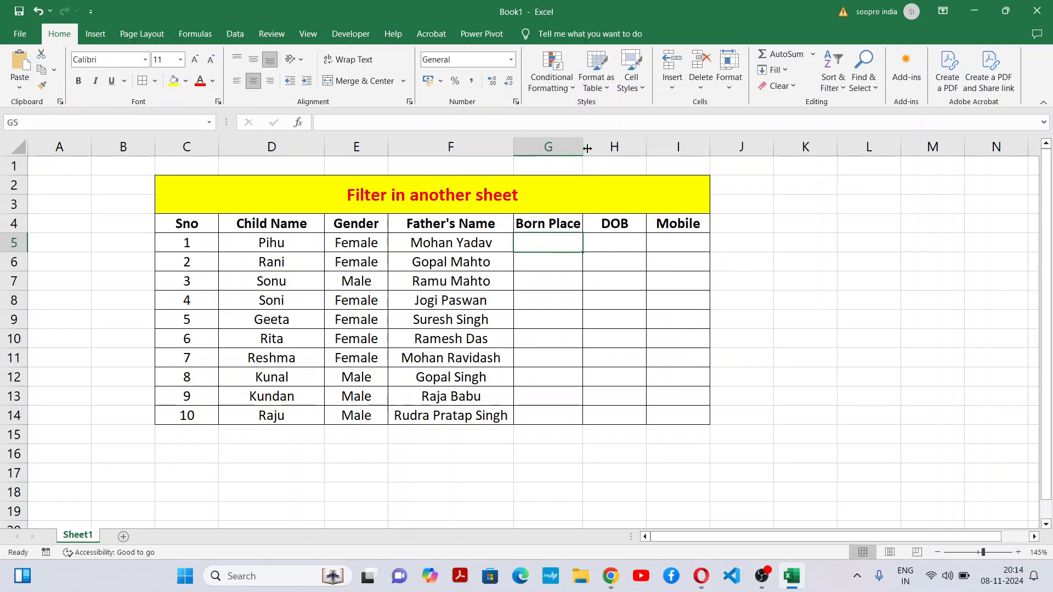
drag(587, 148, 597, 148)
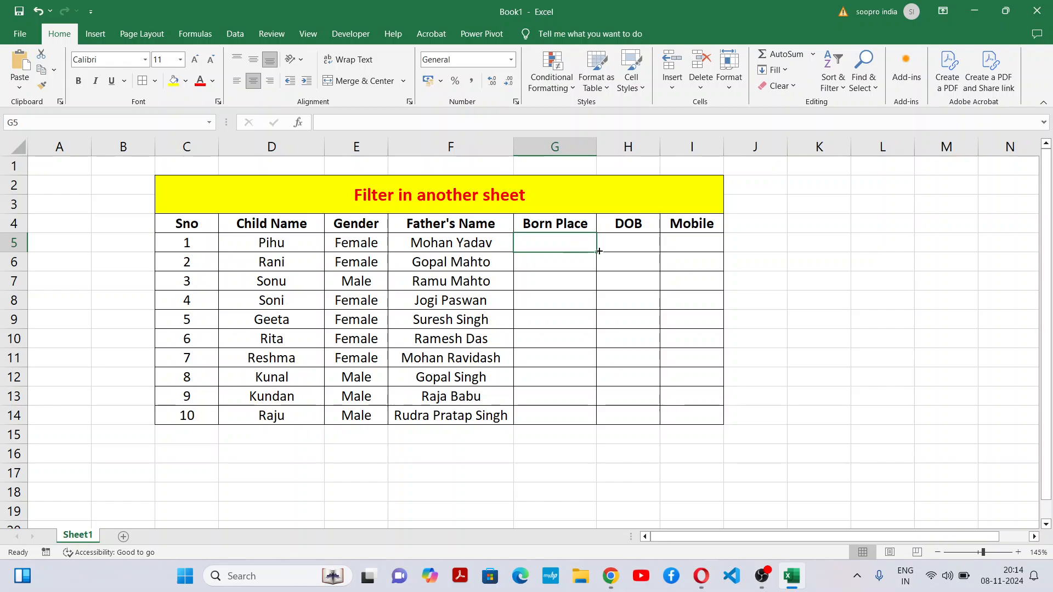
text(PAta)
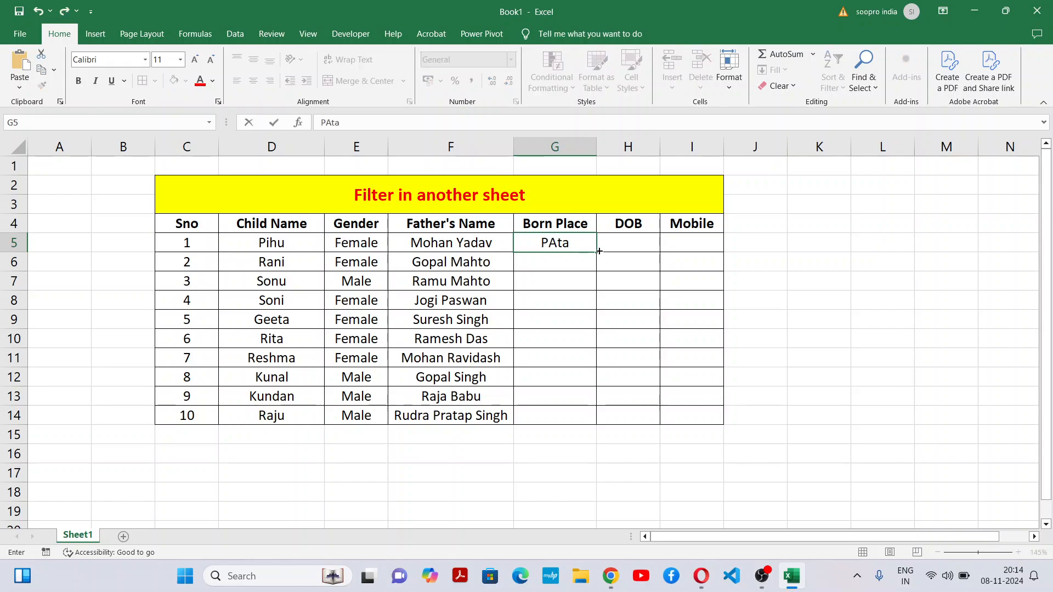
key(BackSpace)
key(BackSpace)
key(BackSpace)
text(atna)
key(Return)
Step: Enter the birthplaces Delhi in G6 and Faridabad in G7
text(Delhi)
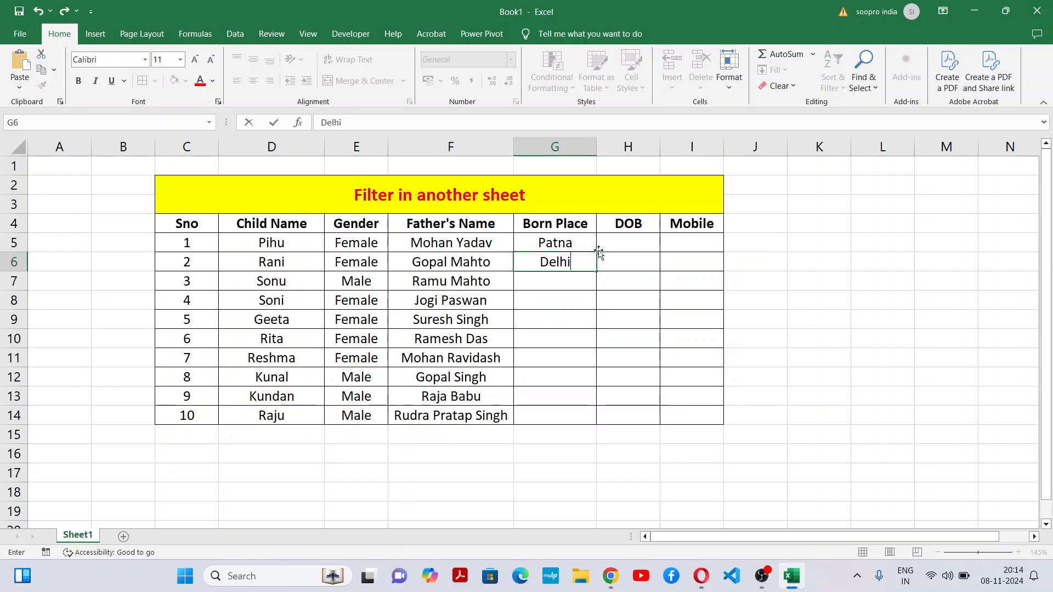
key(Return)
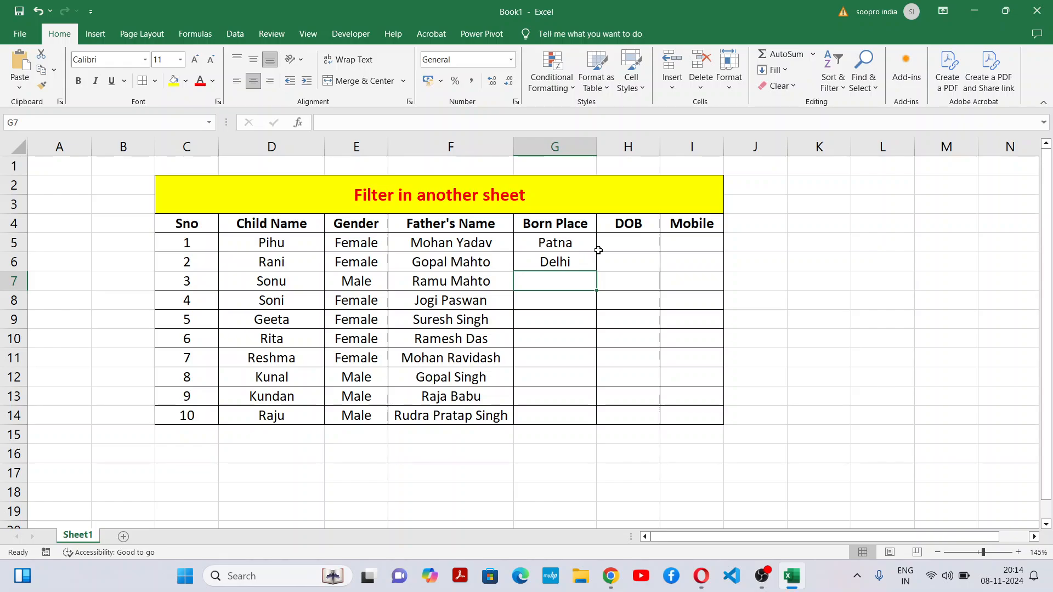
text(Farida)
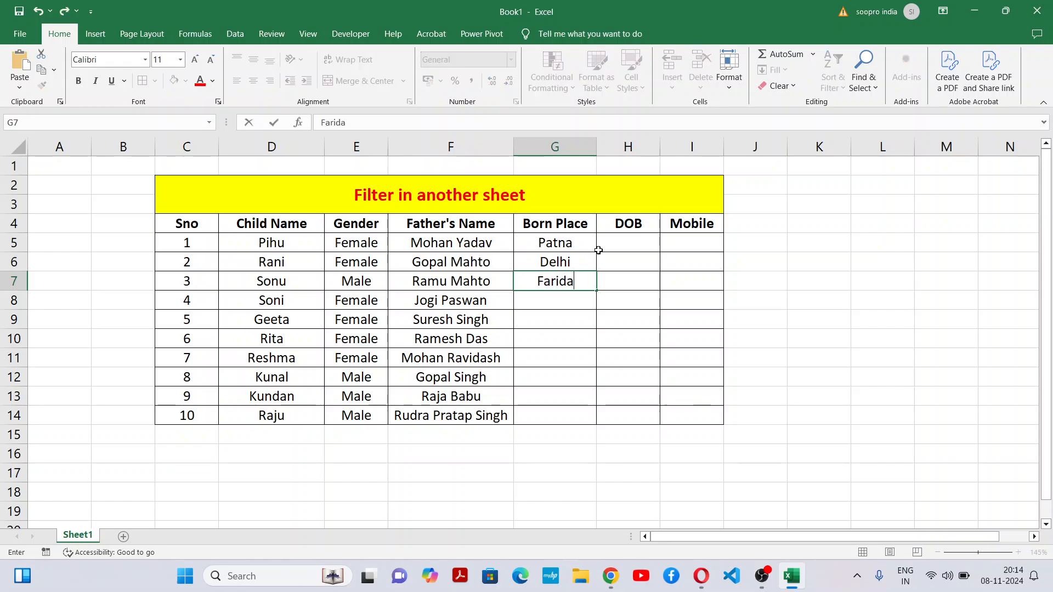
text(bad)
key(Return)
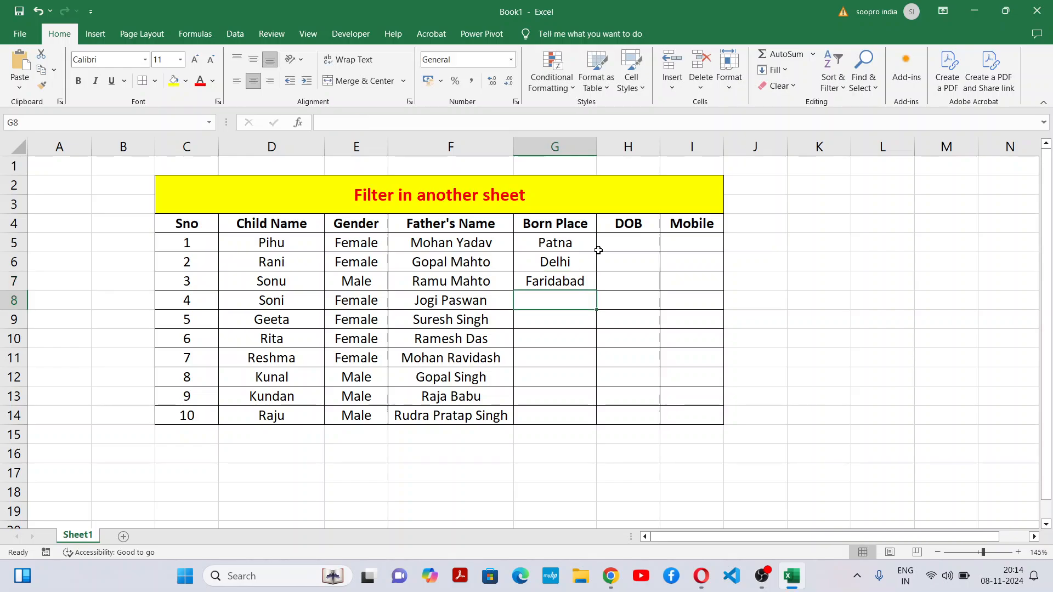
Step: Enter the birthplaces Gurgaon in G8 and Noida in G9
text(Gur)
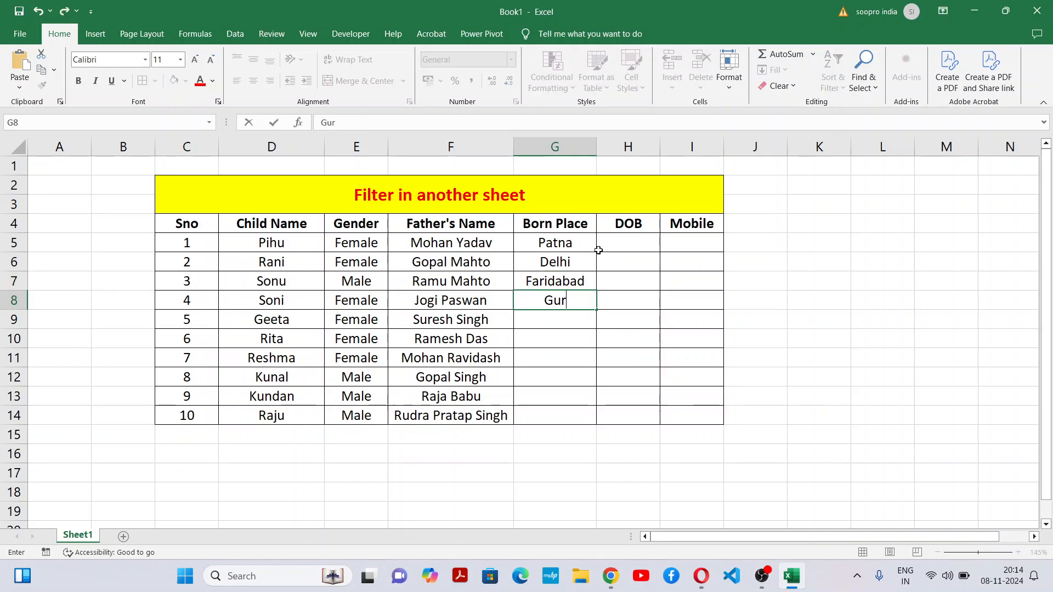
text(gaon)
key(Return)
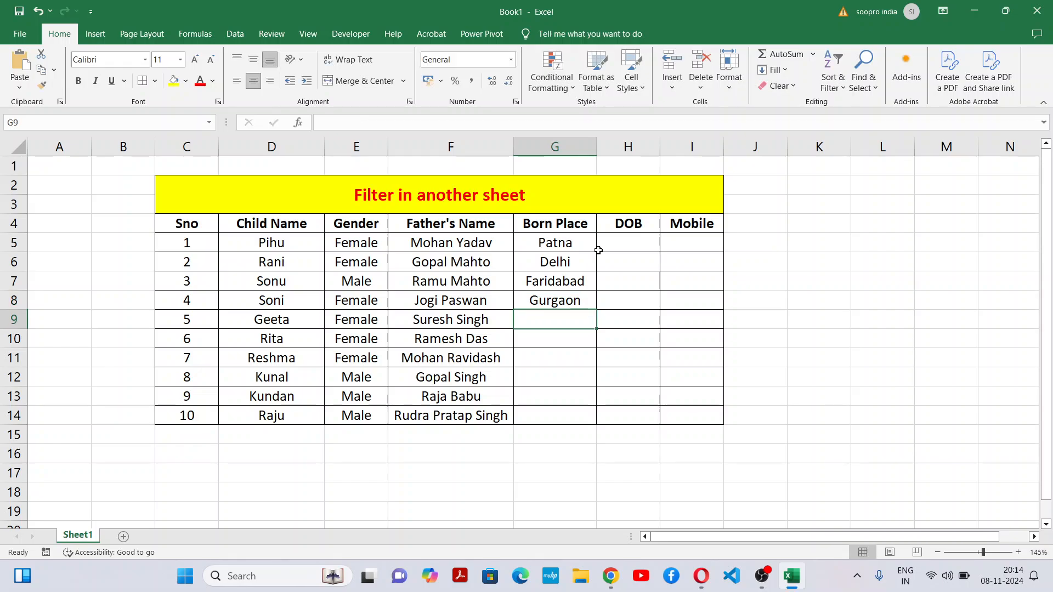
text(Noida)
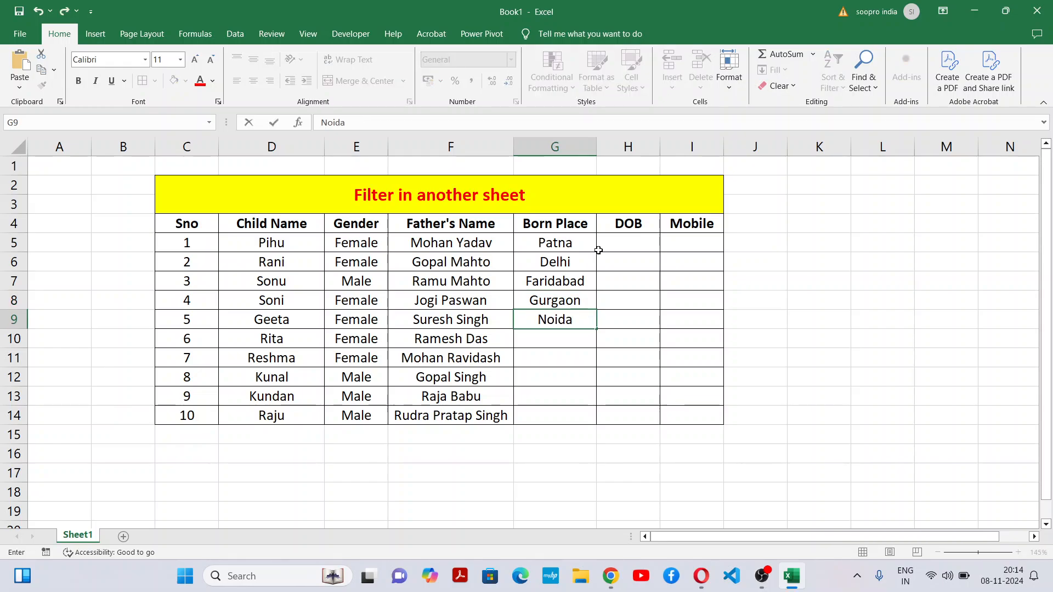
key(Return)
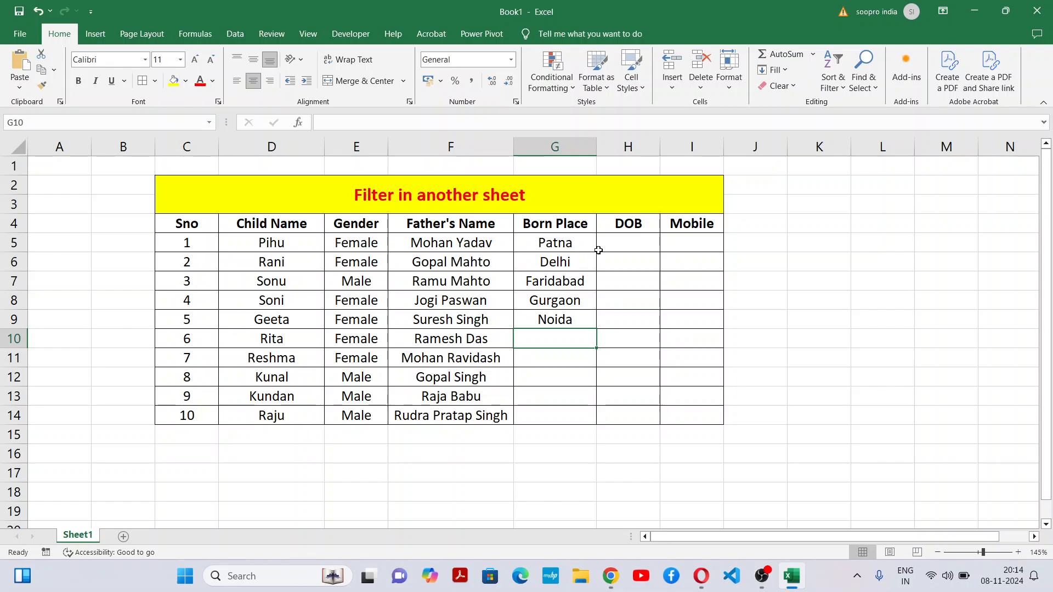
Step: Enter the birthplaces Kanpur in G10 and Varanasi in G11
text(Kanpur)
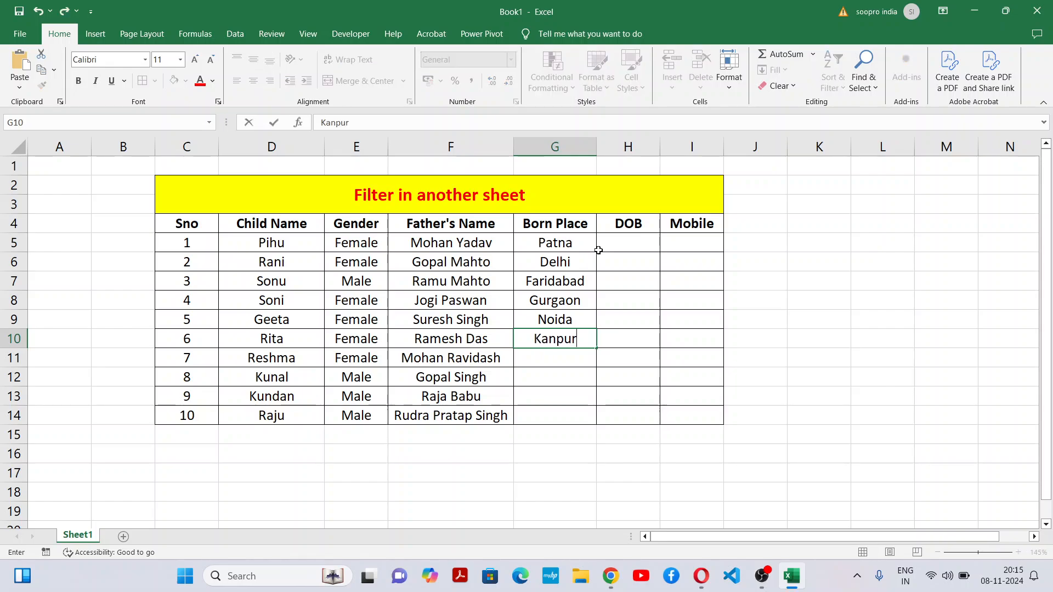
key(Return)
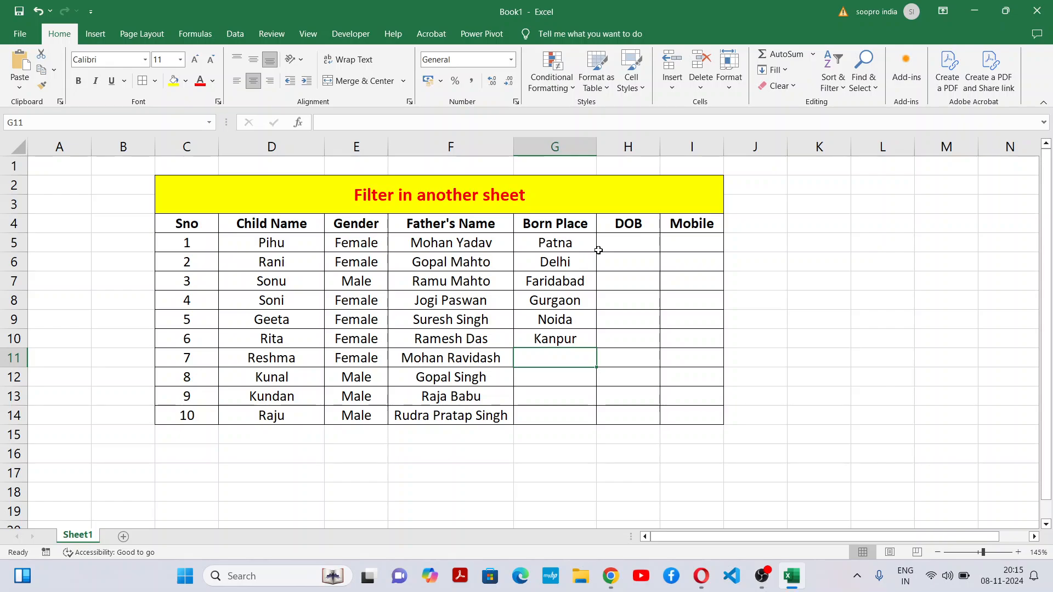
text(Vara)
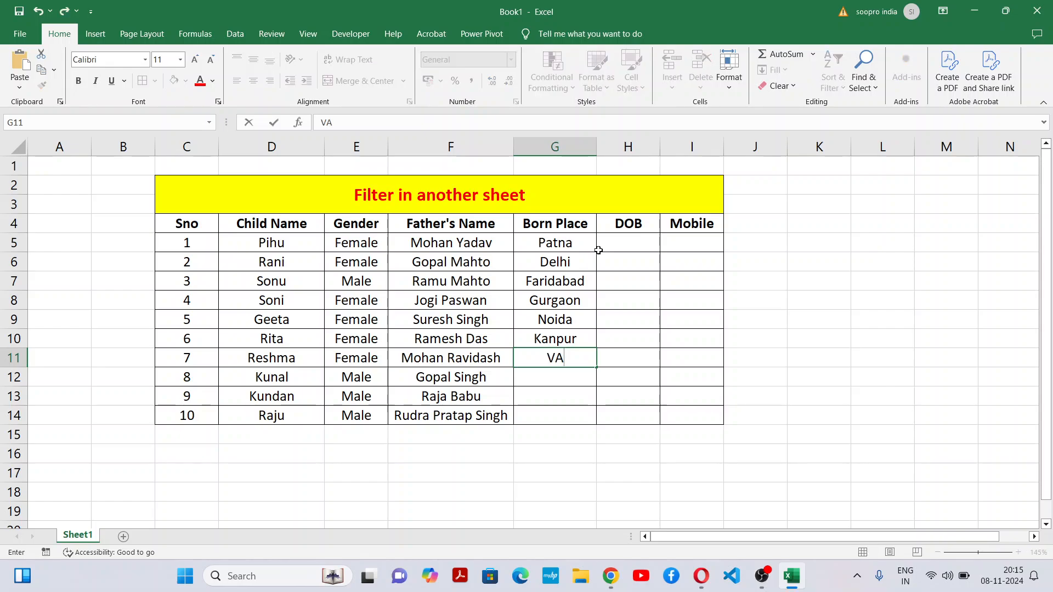
text(nasi)
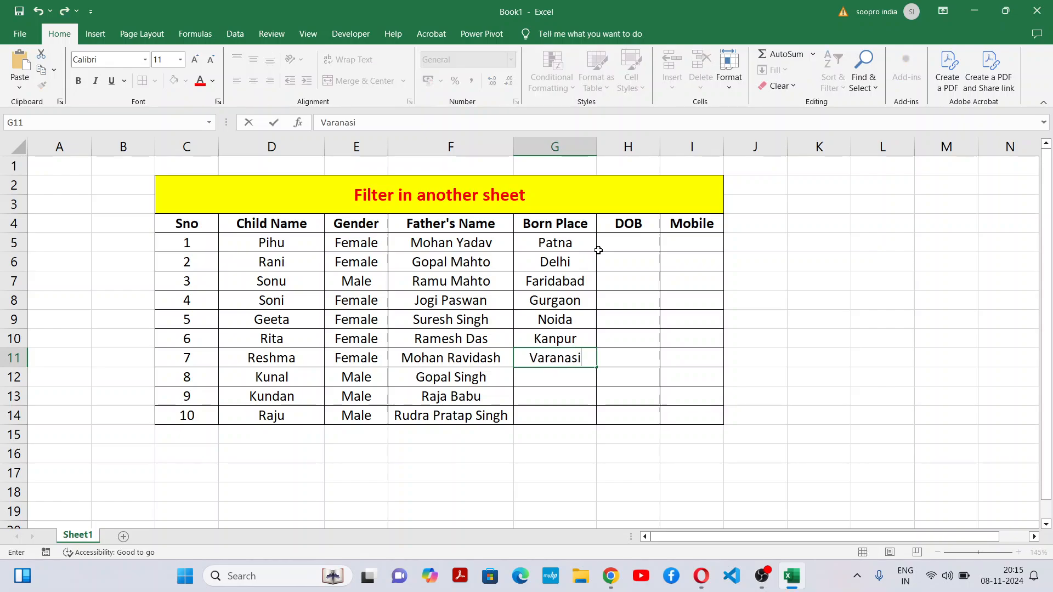
key(Return)
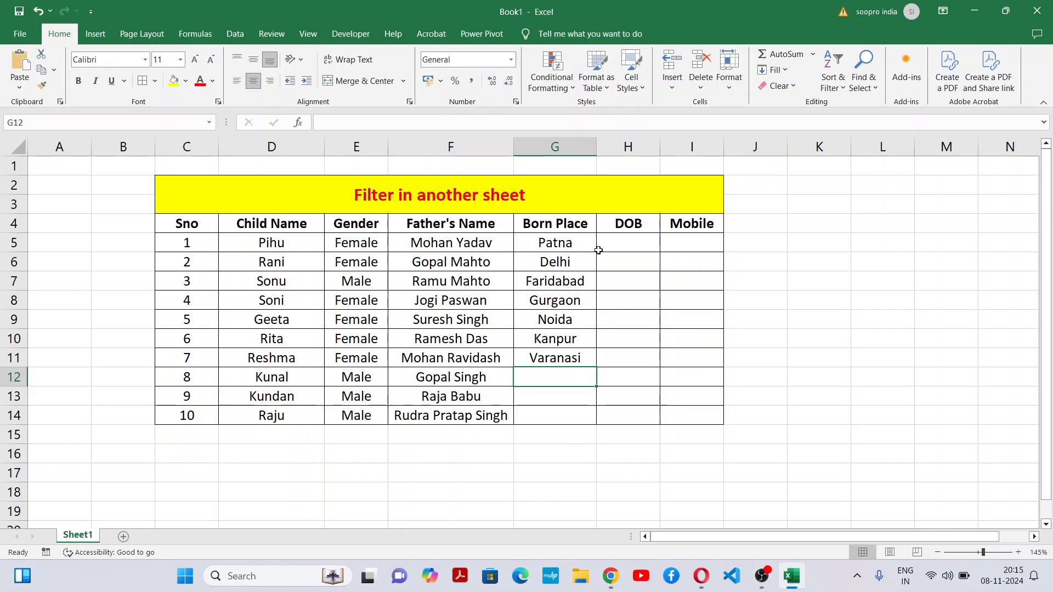
Step: Enter the birthplaces Gaya in G12 and Abad in G13
text(Gaya)
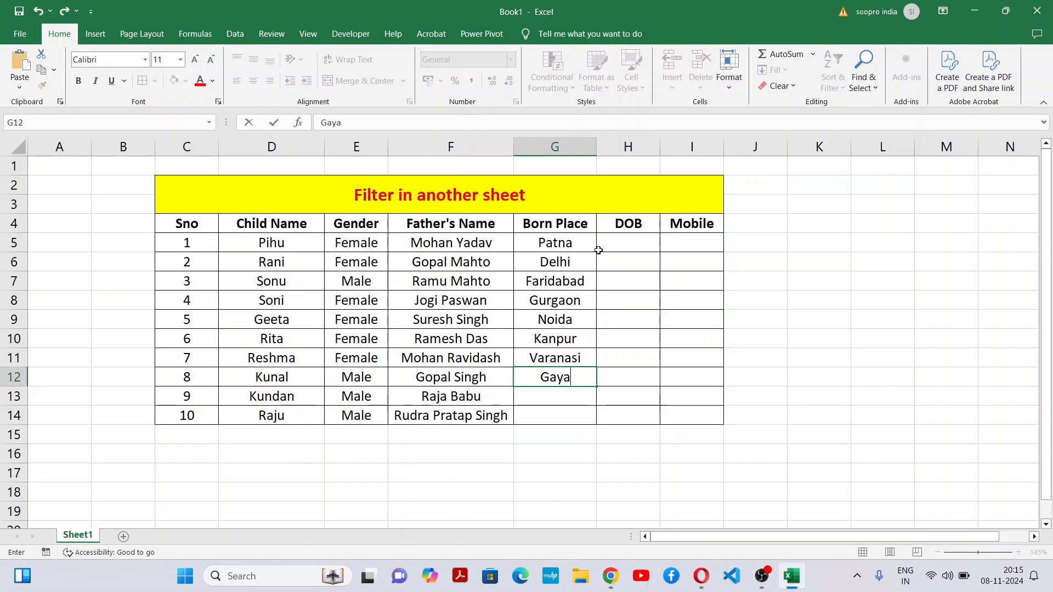
key(Return)
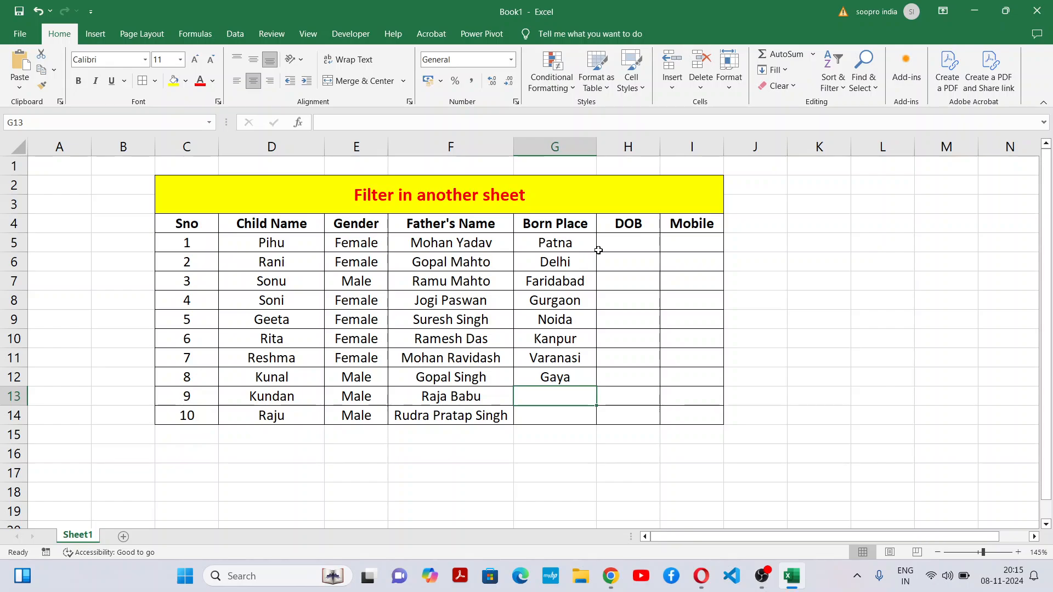
text(Abad)
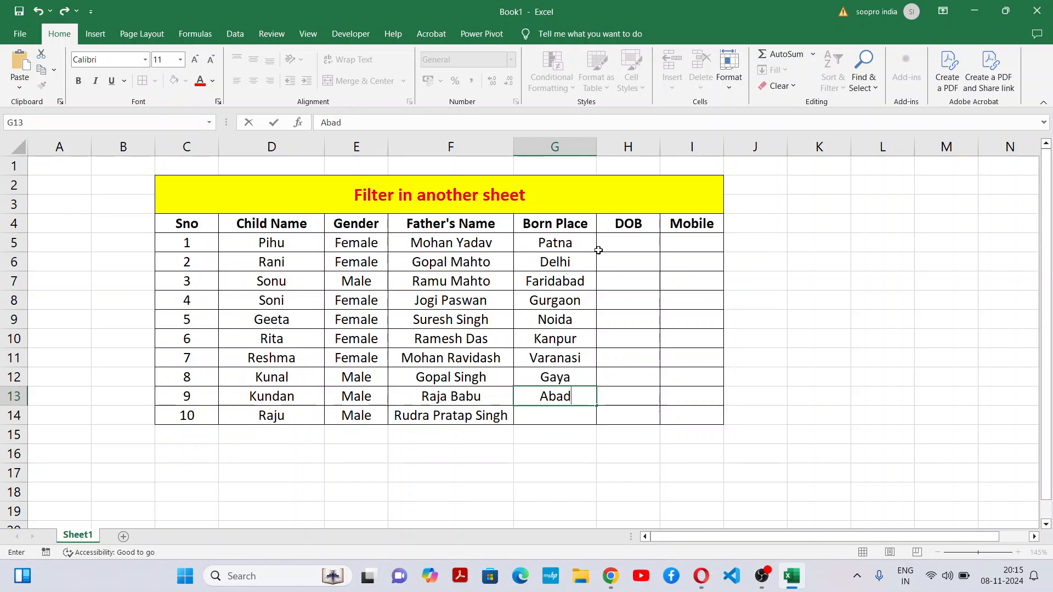
key(Return)
Step: Enter Abad as the tenth child's birthplace in G14, replacing the autocompleted text
text(B)
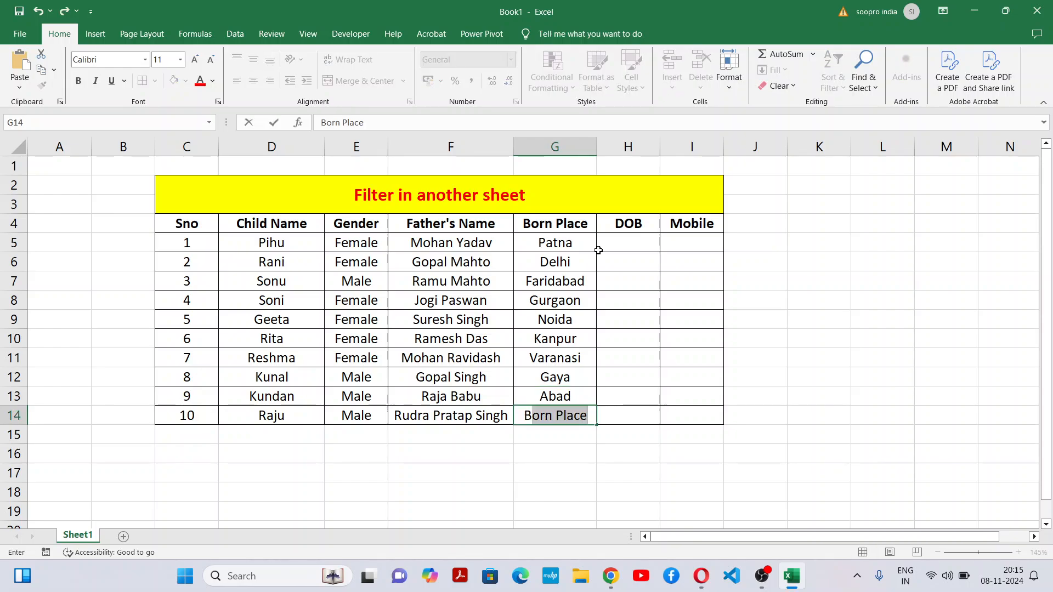
key(BackSpace)
key(BackSpace)
text(Abad)
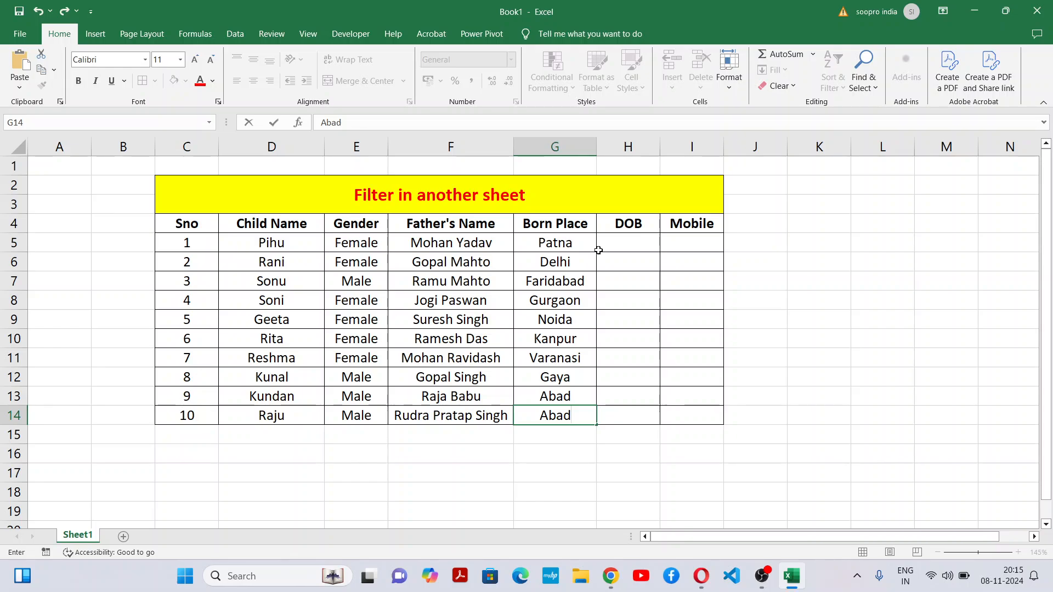
click(625, 418)
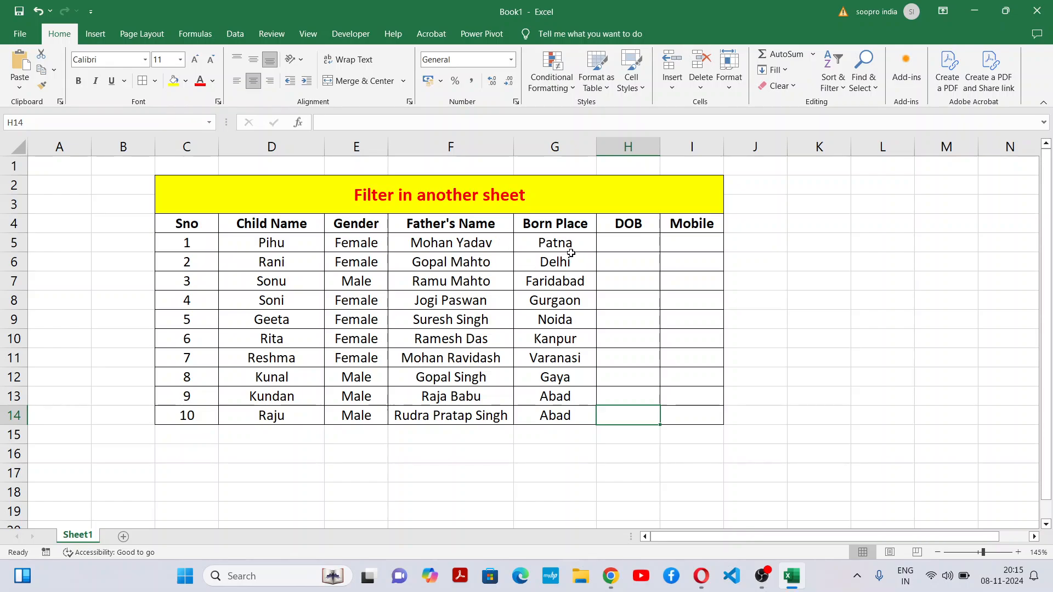
drag(493, 241, 490, 395)
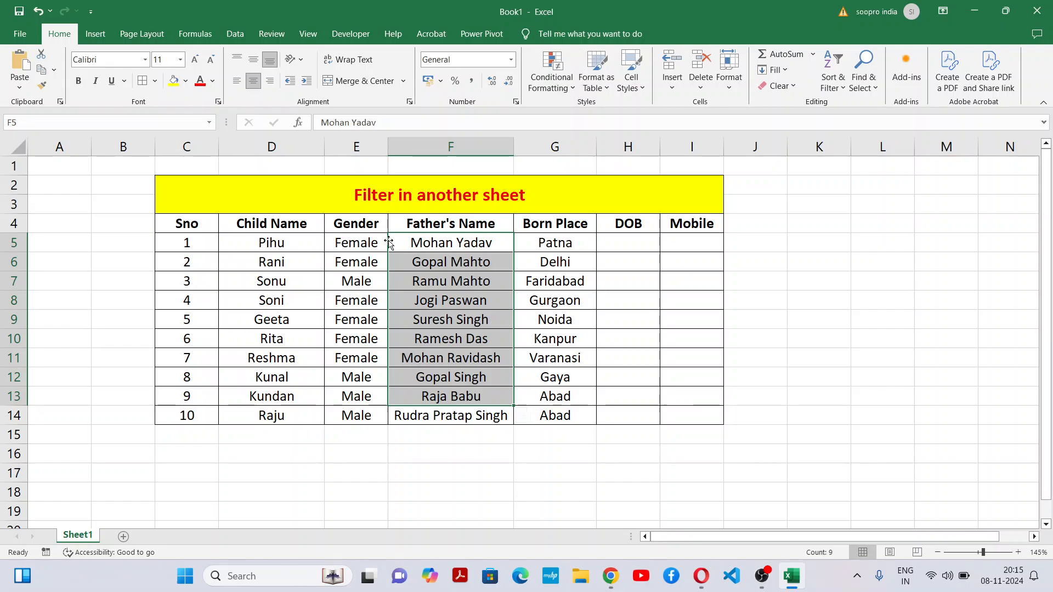
drag(348, 241, 357, 436)
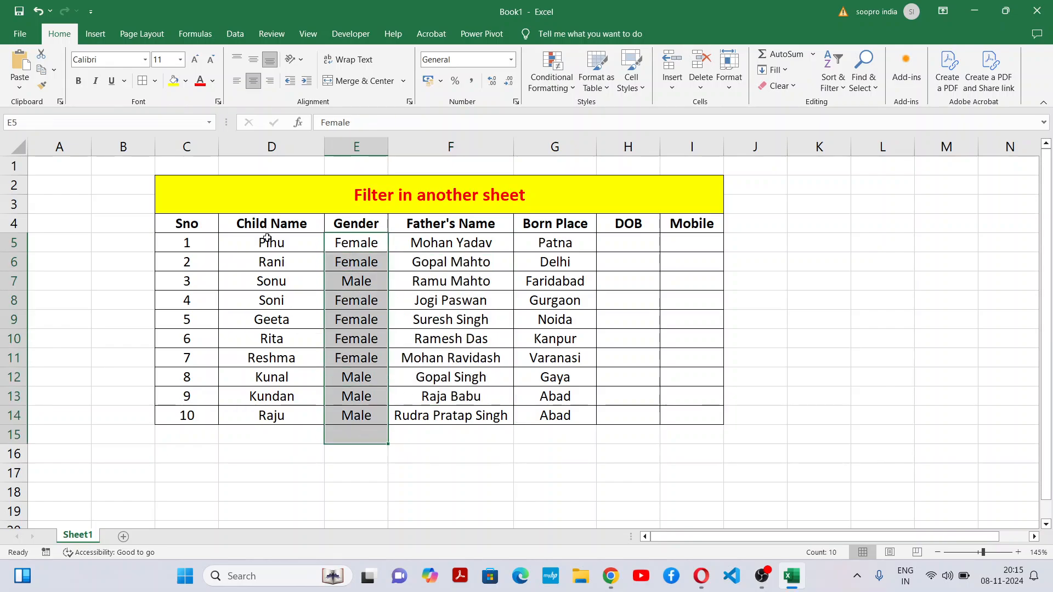
drag(271, 243, 271, 414)
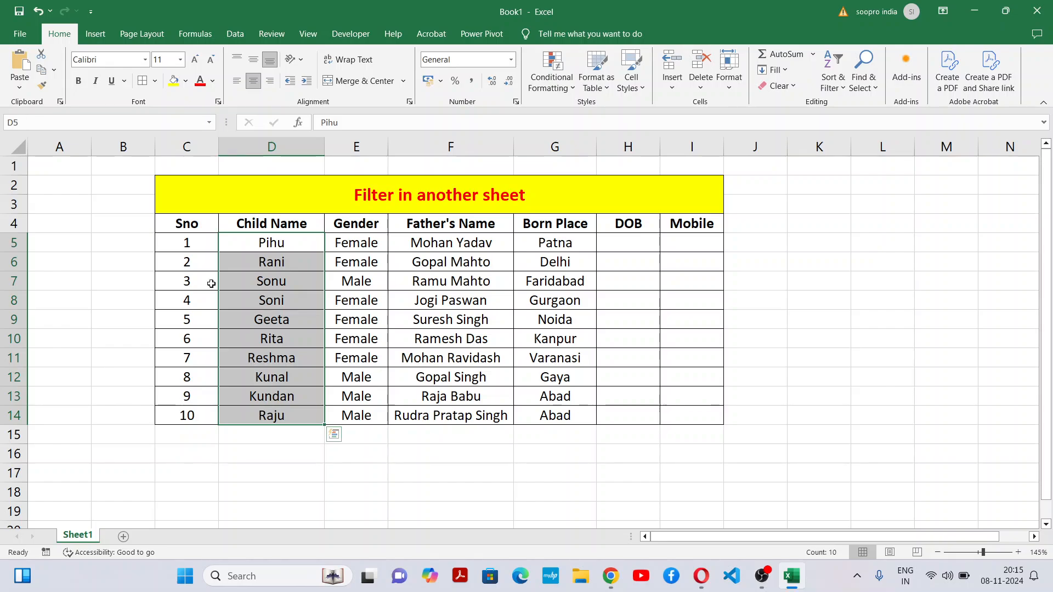
drag(187, 241, 192, 388)
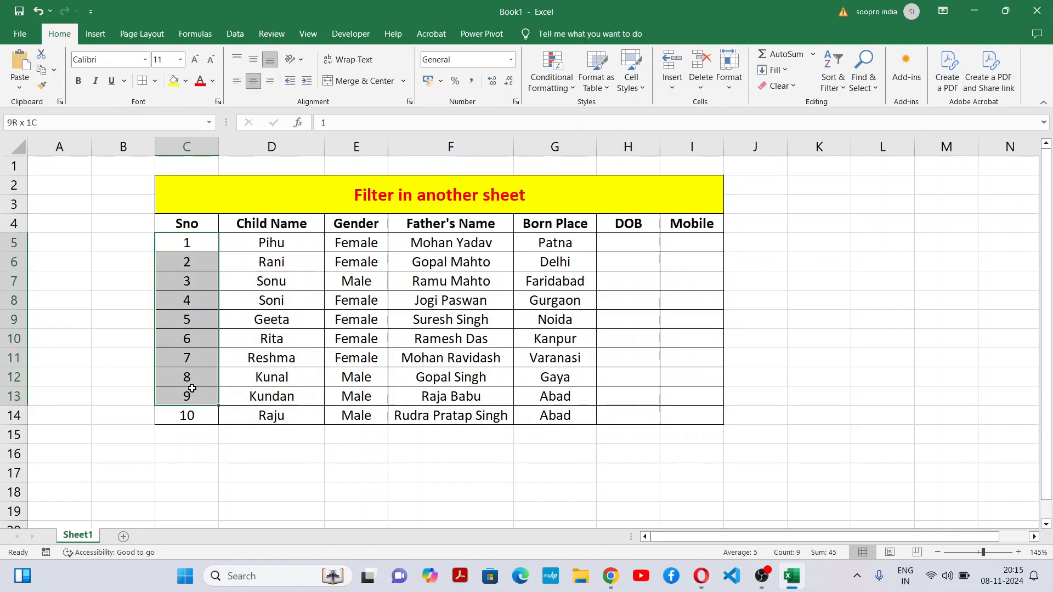
click(578, 337)
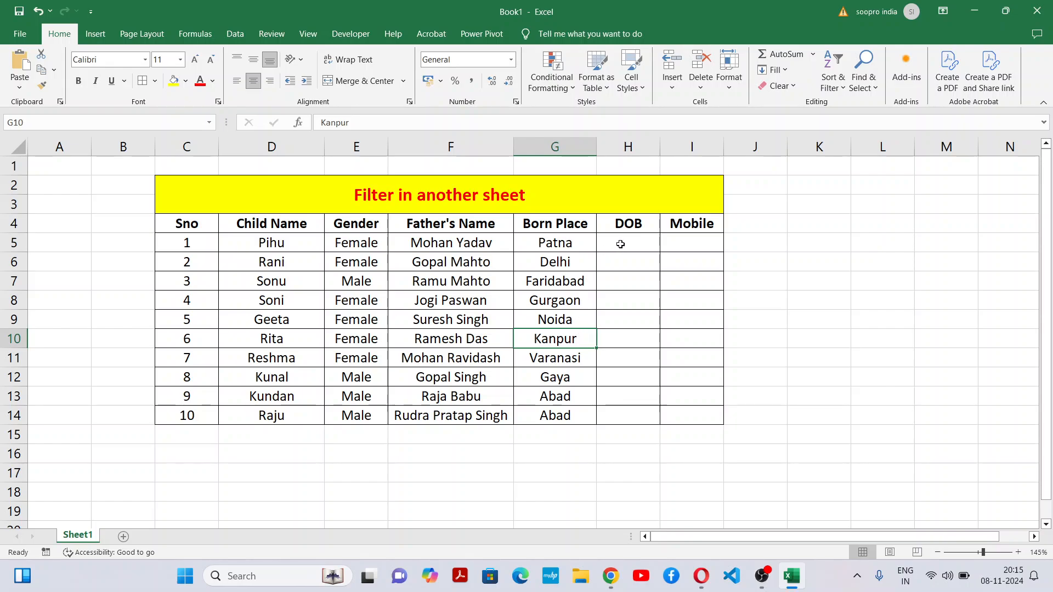
click(664, 240)
Step: Enter the first child's date of birth in H5
click(621, 249)
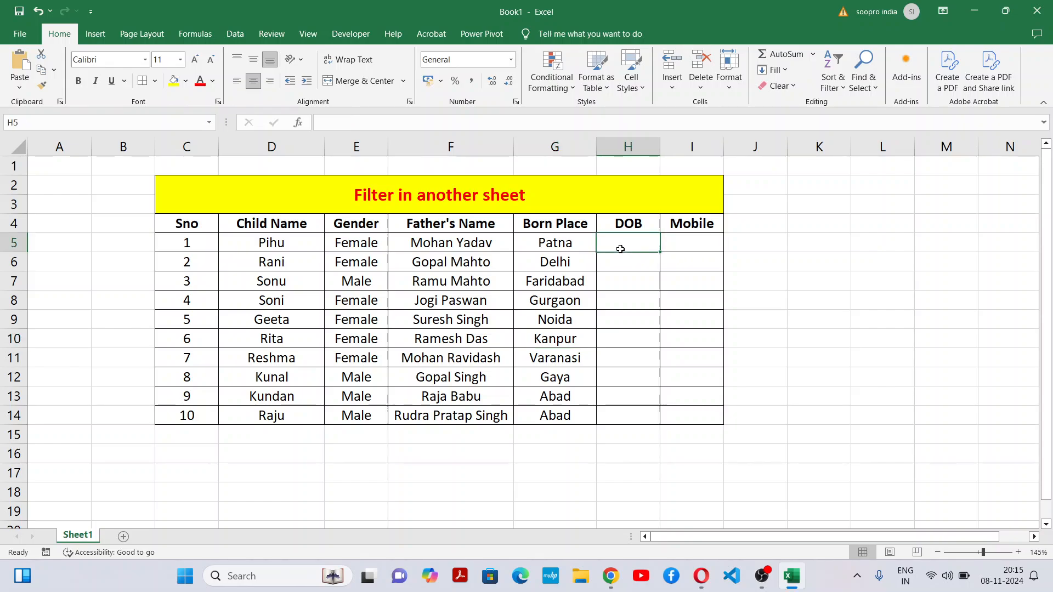
text(10)
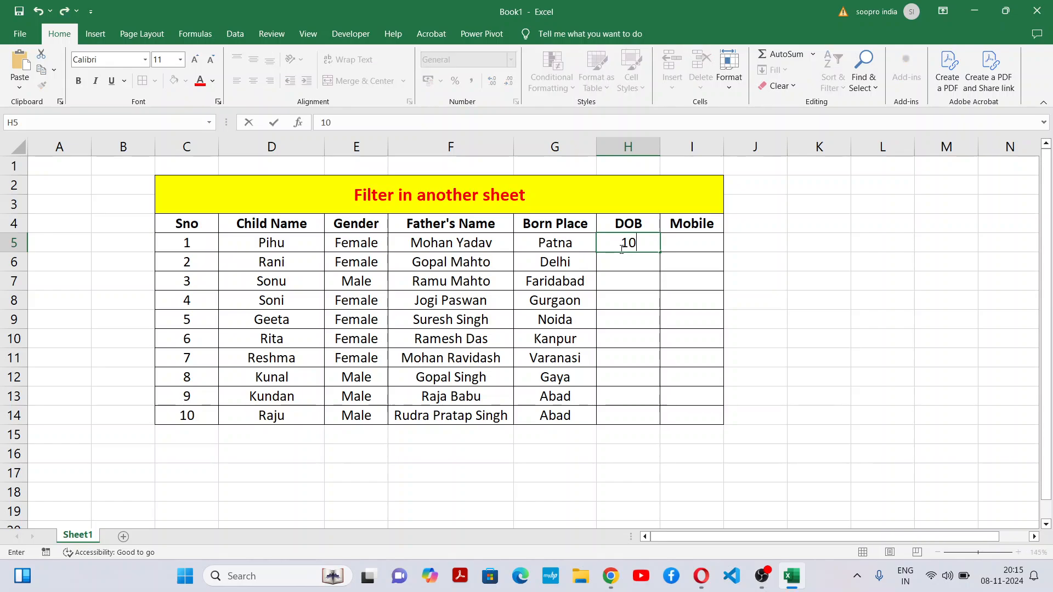
text(/03/2005)
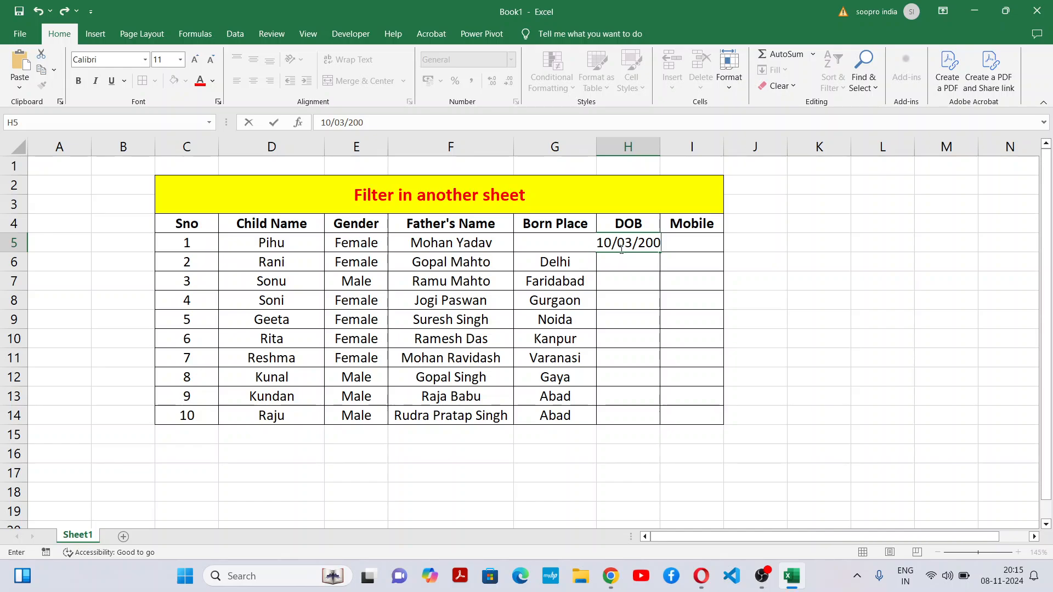
key(Return)
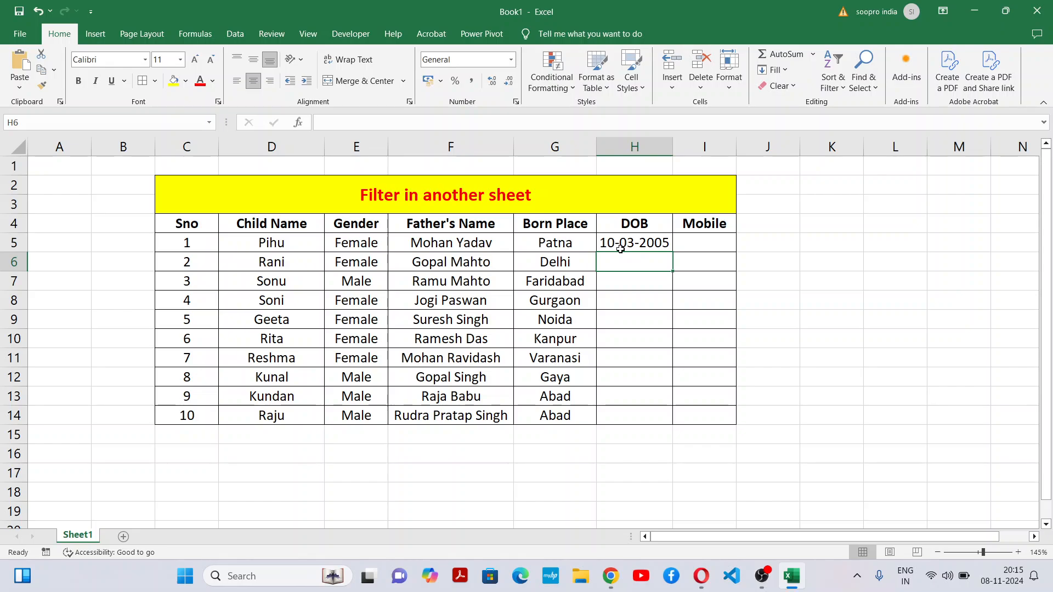
Step: Enter the dates of birth for the second and third children in H6 and H7
text(11-04)
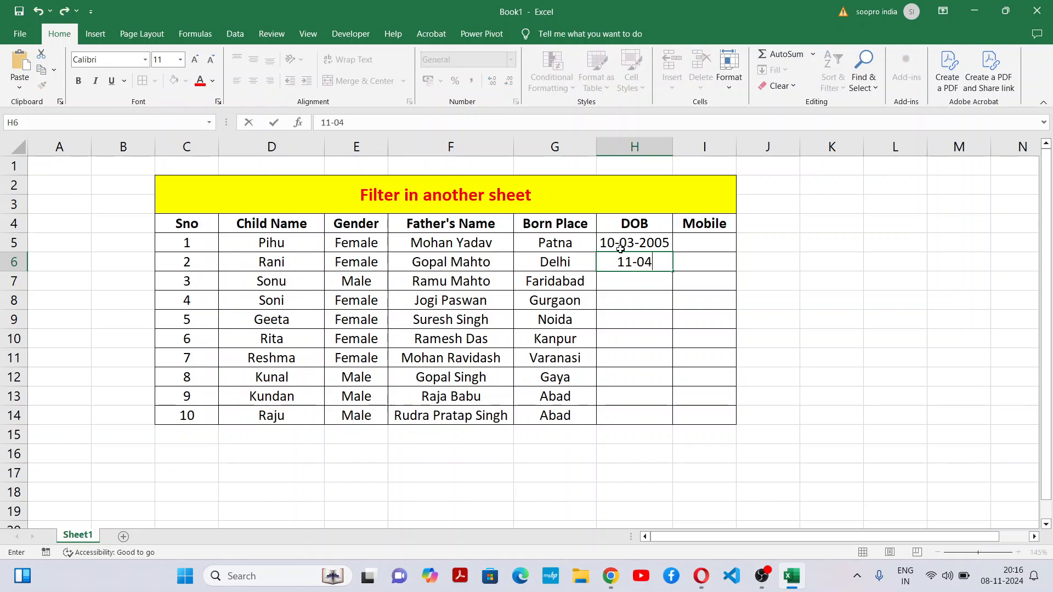
text(-2006)
key(Return)
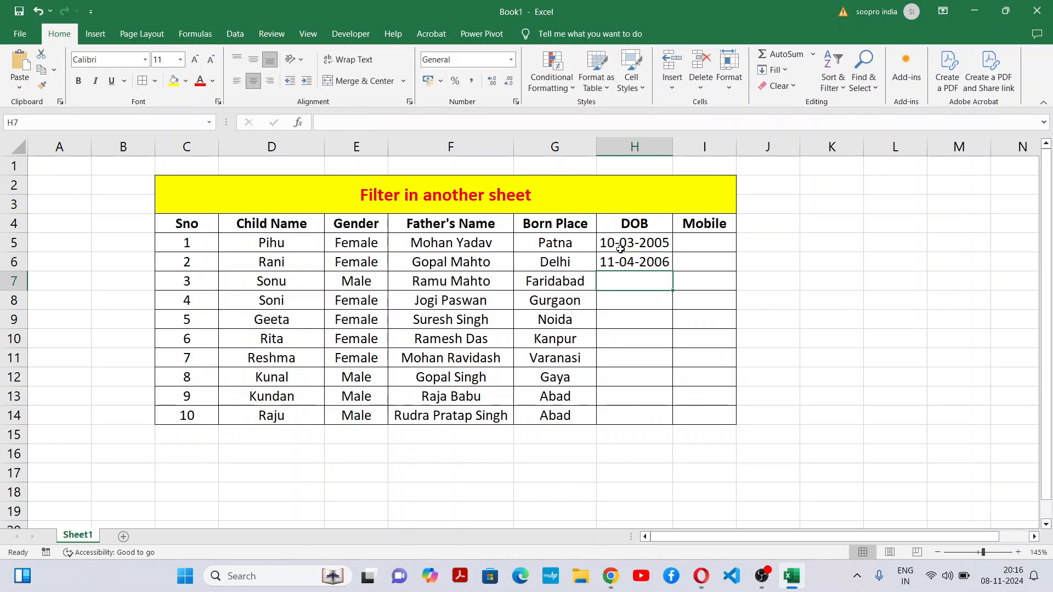
text(10)
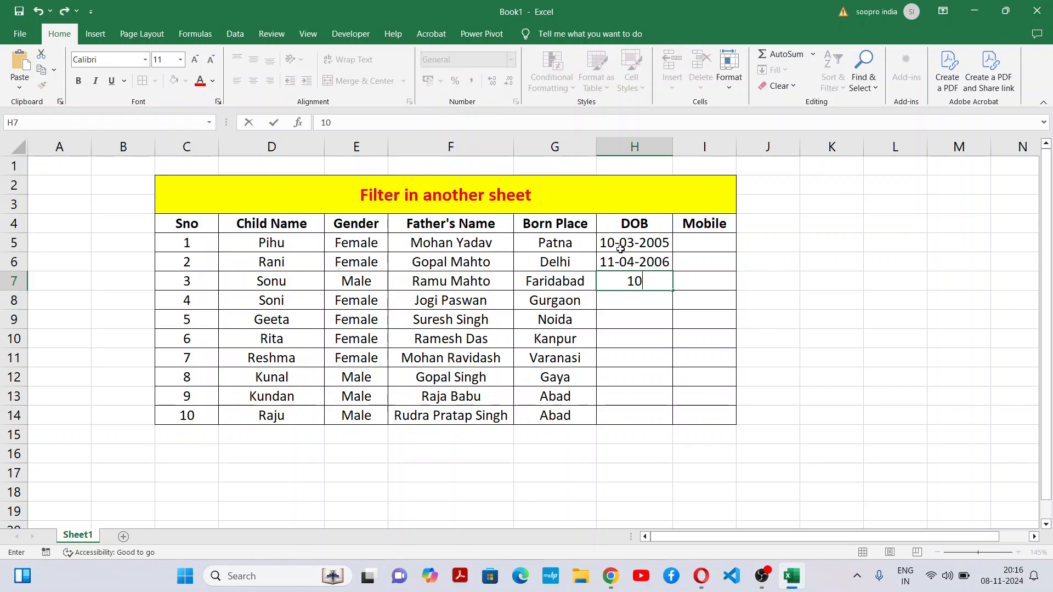
text(-04-2007)
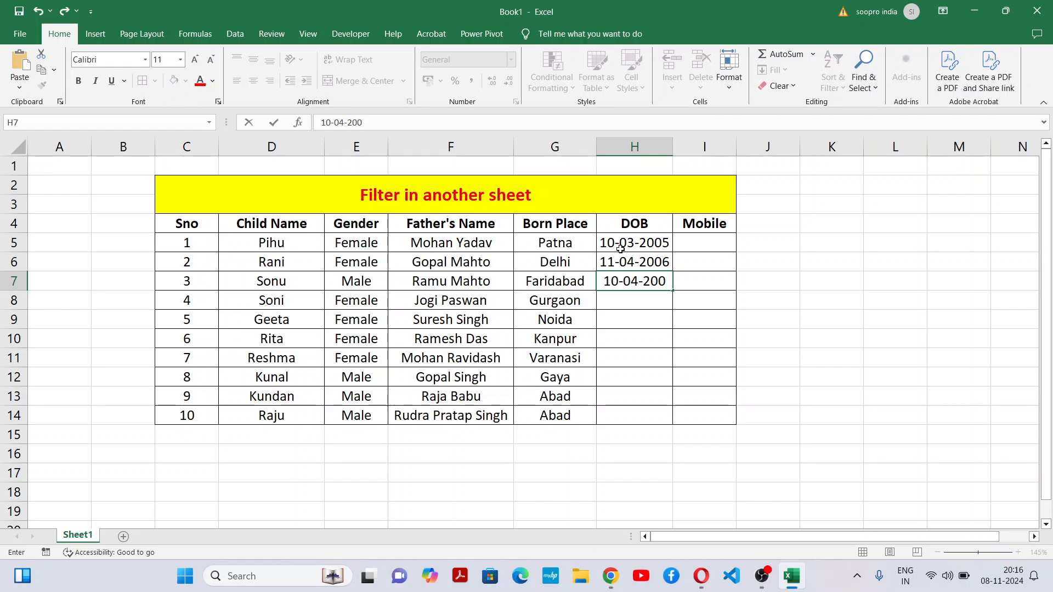
key(ctrl+Return)
Step: Enter the dates of birth for the fourth and fifth children in H8 and H9
key(Down)
text(11-0)
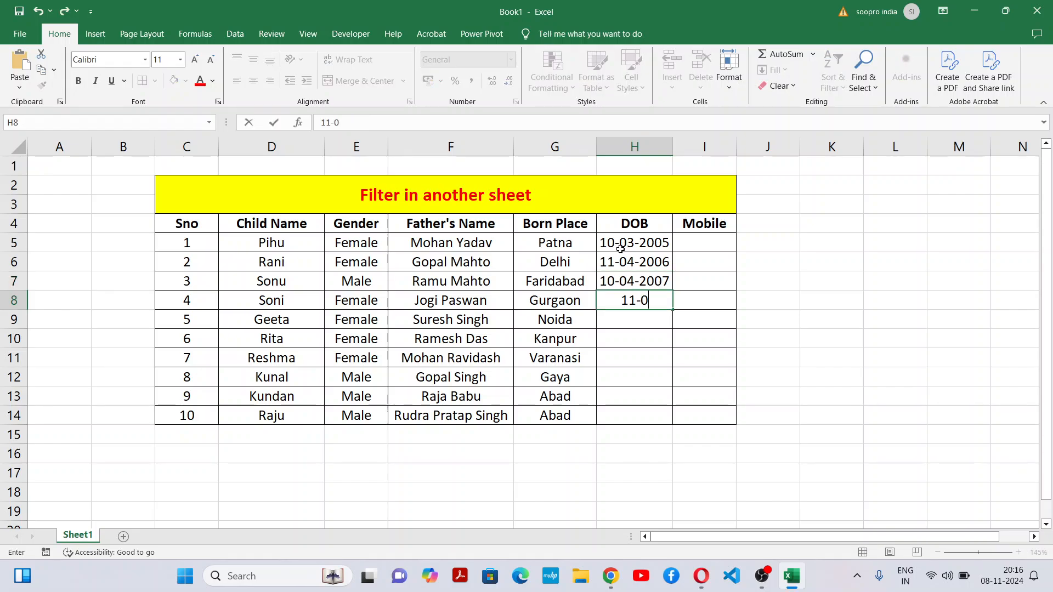
text(4-2008)
key(Return)
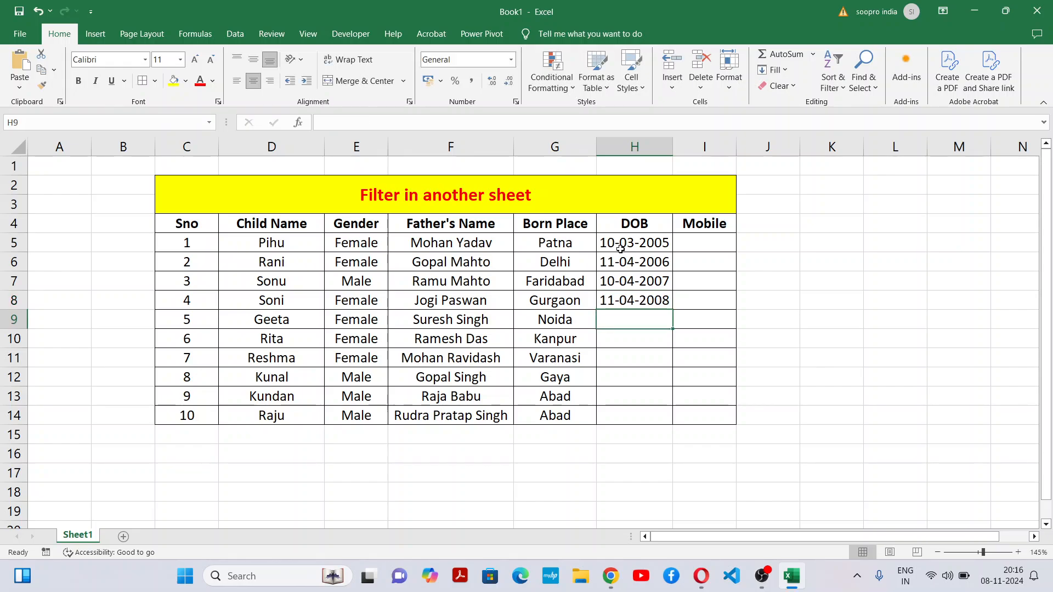
text(10-04)
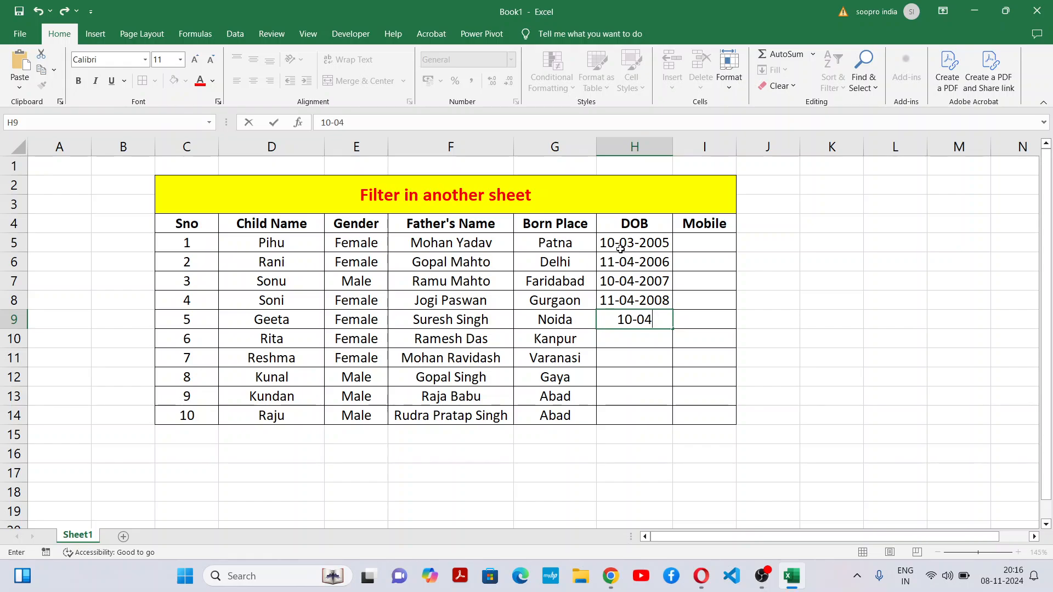
text(-2009)
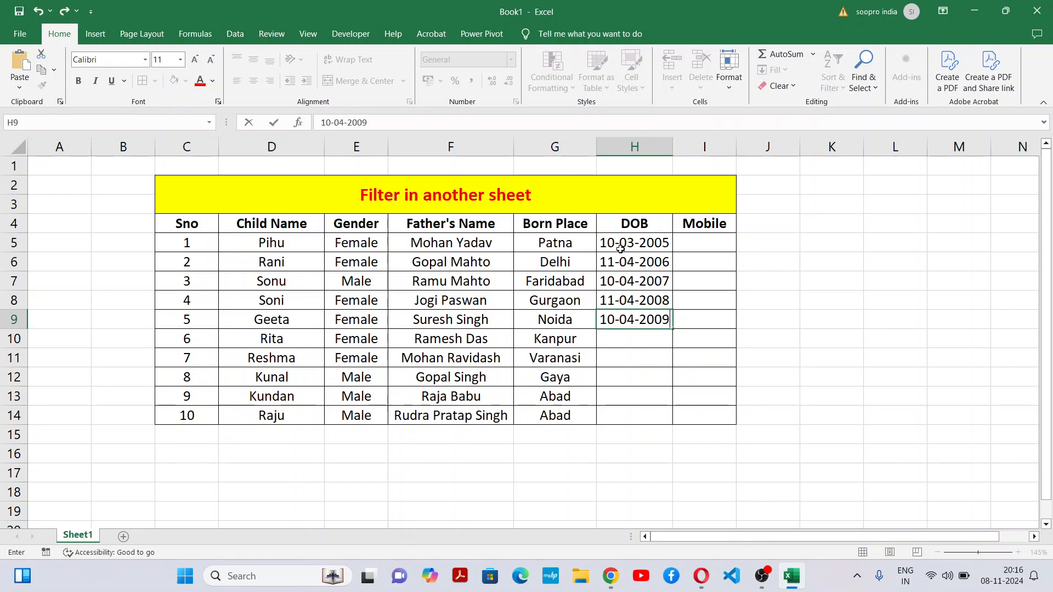
key(Return)
Step: Enter the sixth child's date of birth in H10
text(11-)
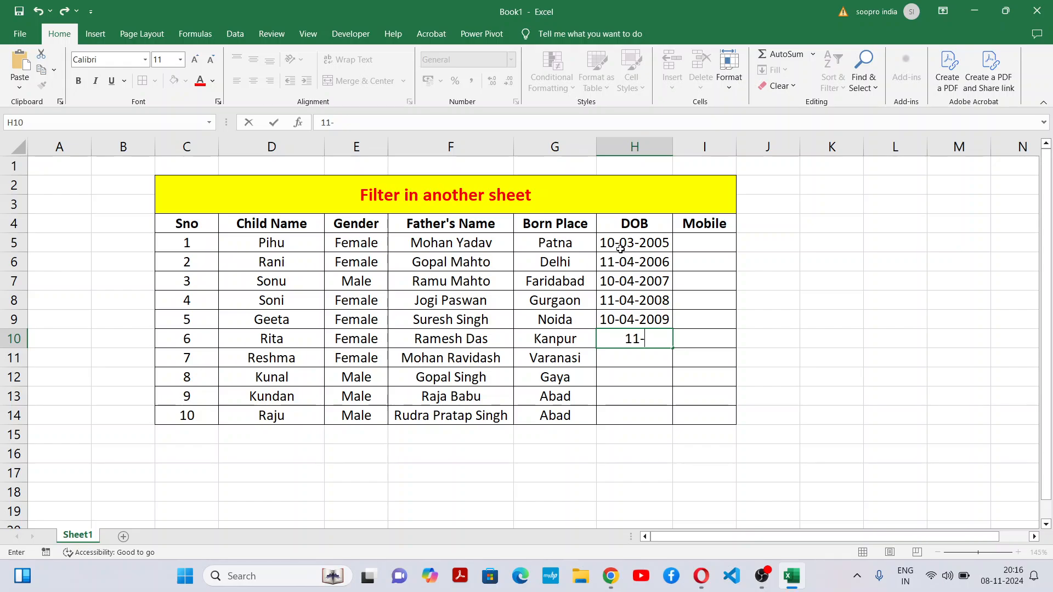
text(09-2001)
key(Return)
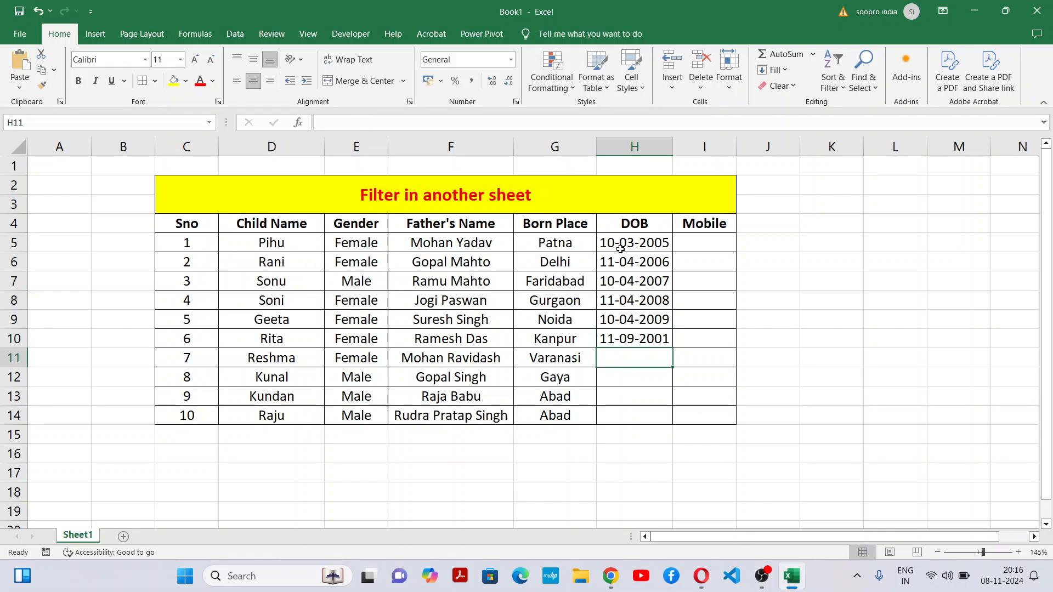
Step: Enter the dates of birth for the seventh and eighth children in H11 and H12
text(10-030)
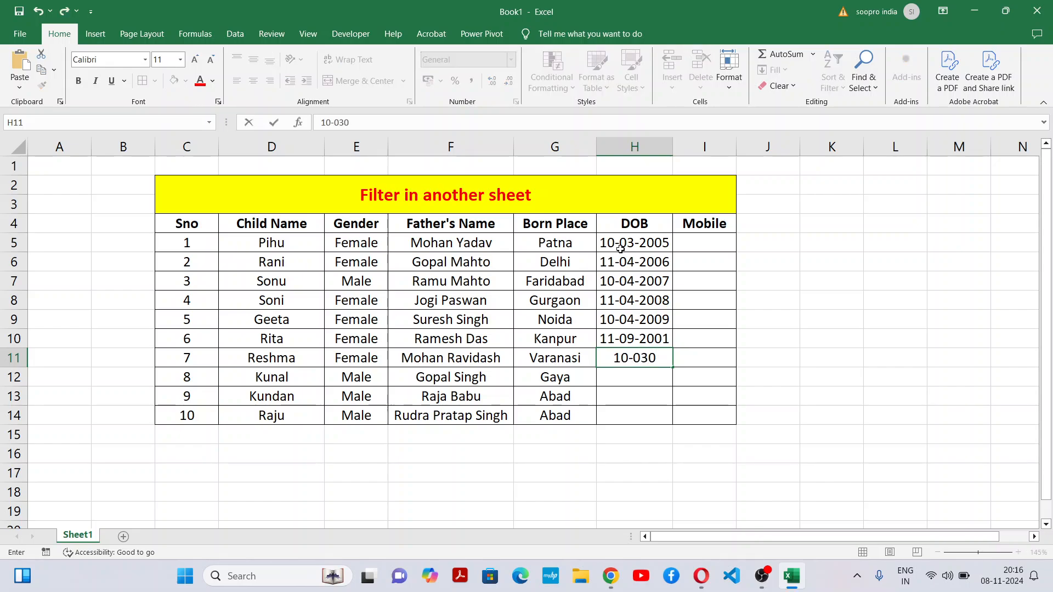
key(BackSpace)
text(-2003)
key(Return)
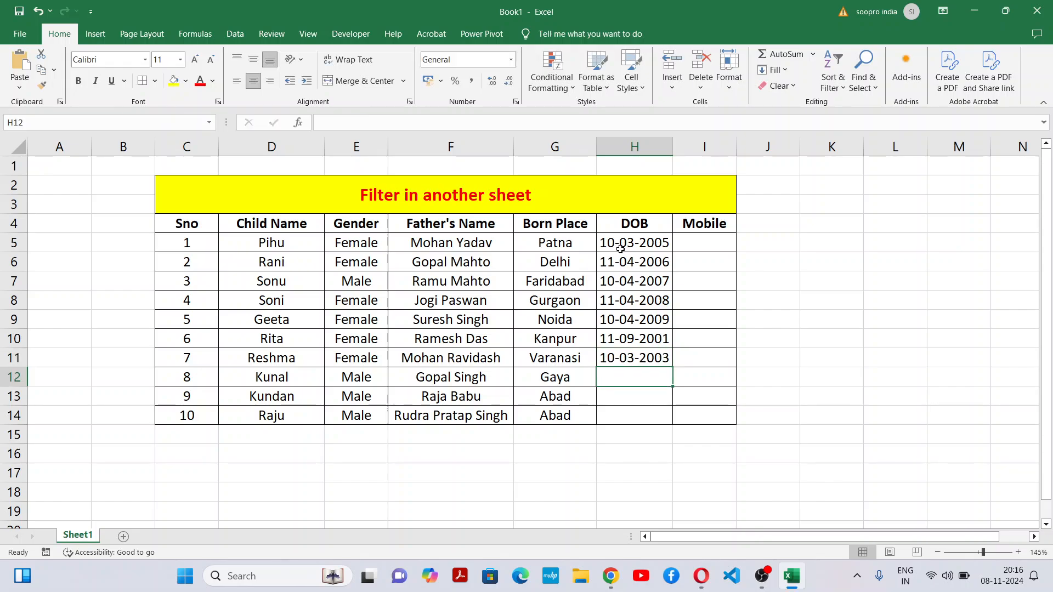
text(1)
key(BackSpace)
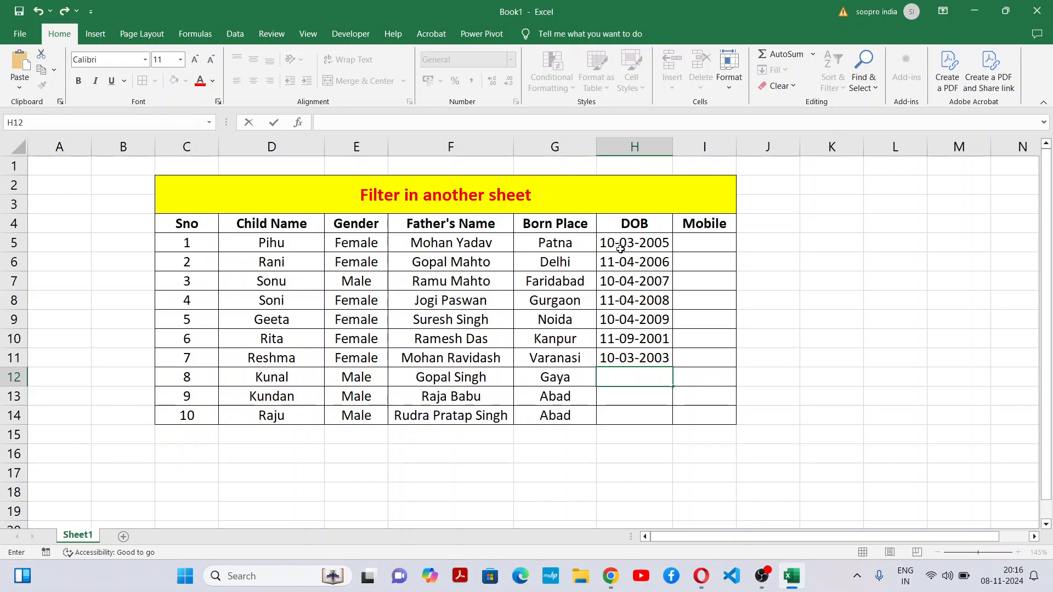
text(02-04-2001)
key(Return)
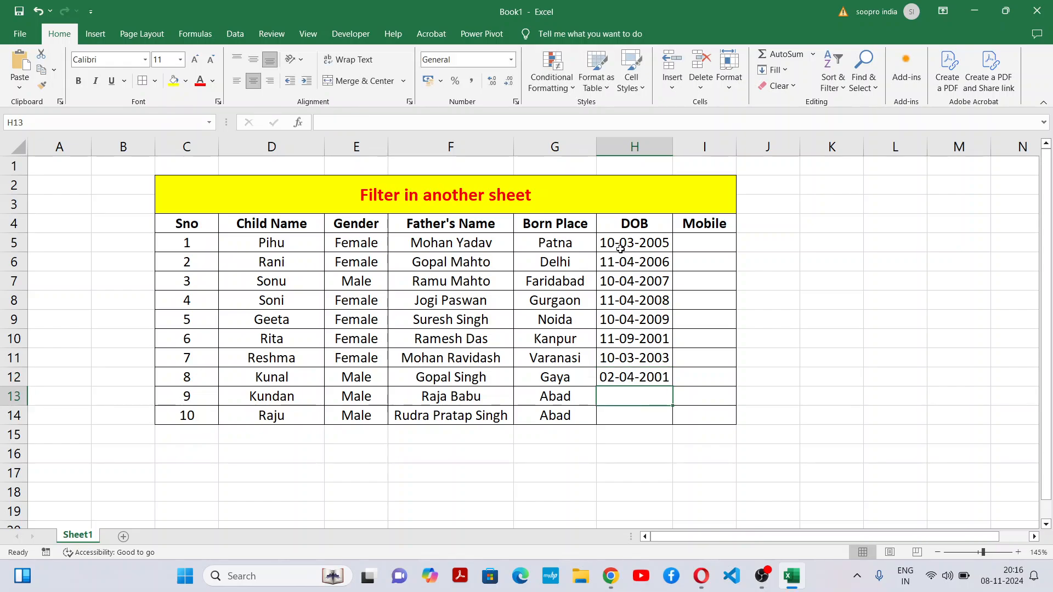
Step: Enter the dates of birth for the ninth and tenth children in H13 and H14
text(01-0)
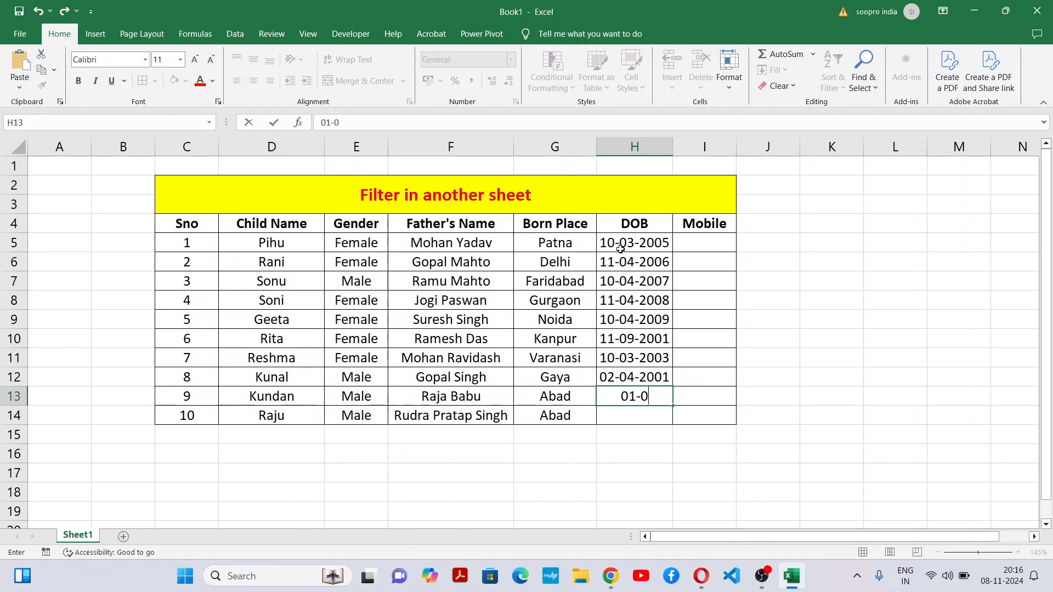
text(2-2002)
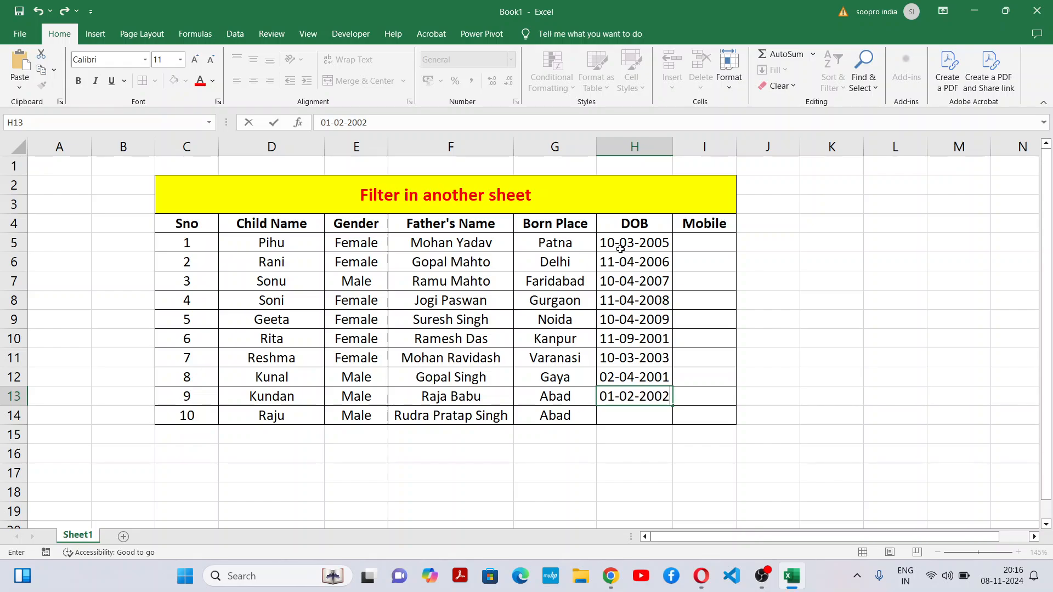
key(Return)
text(0)
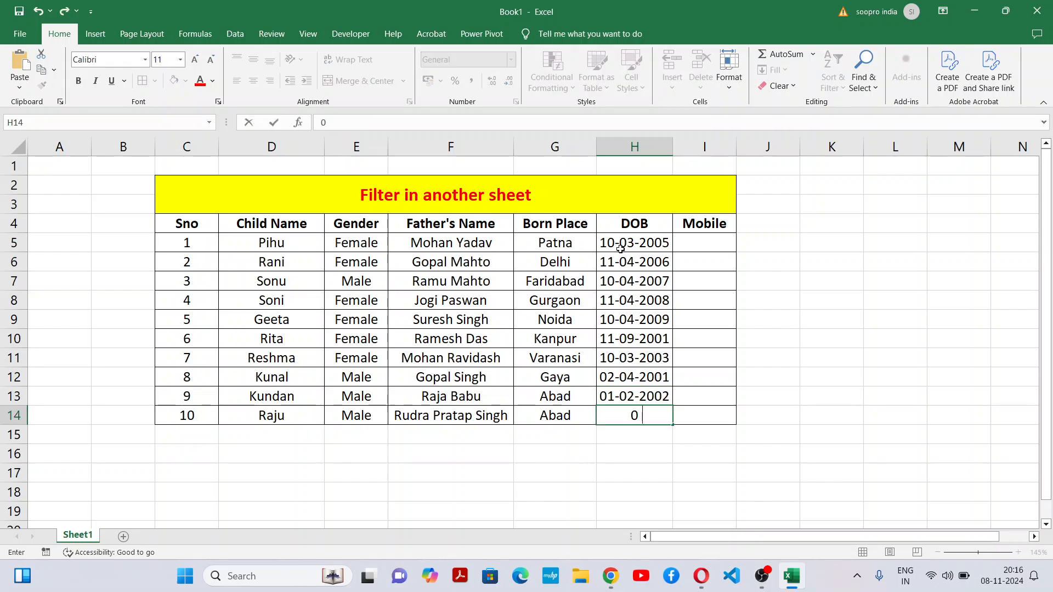
text(1-02-1990)
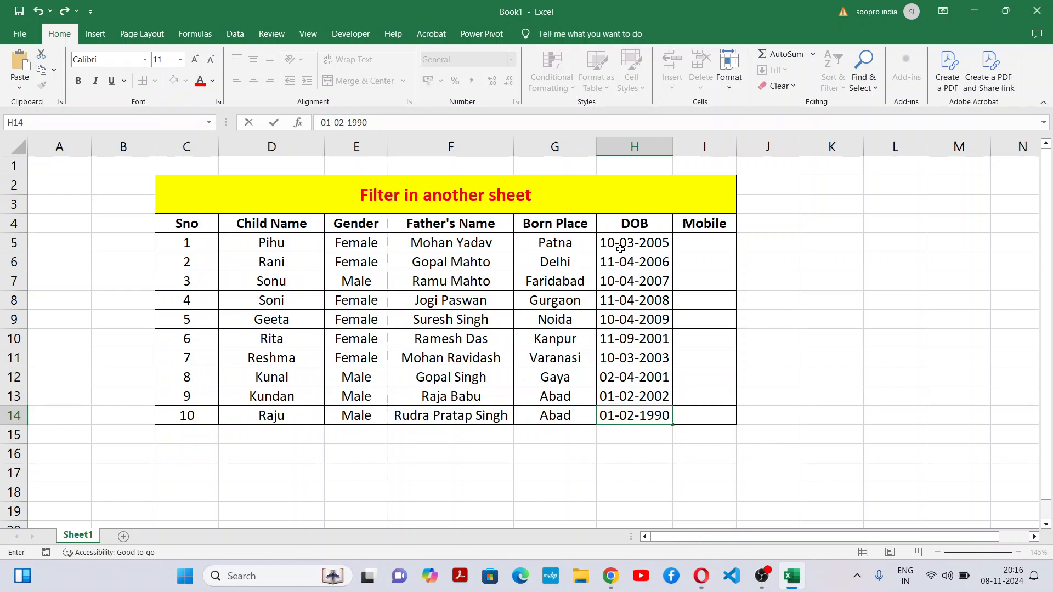
click(723, 351)
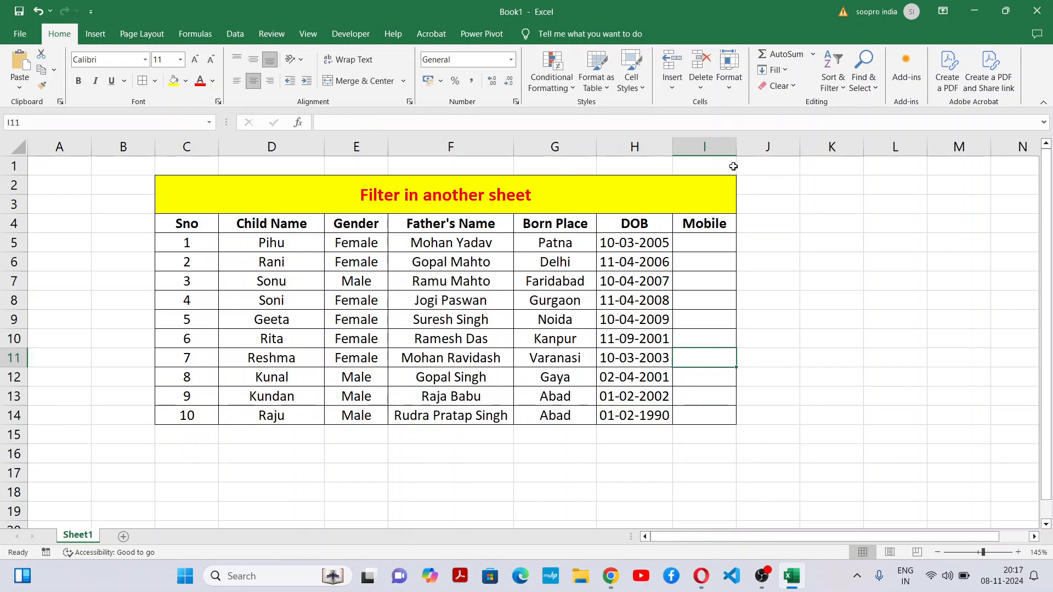
Step: Widen the Mobile column so it can hold ten-digit numbers
drag(740, 140, 763, 141)
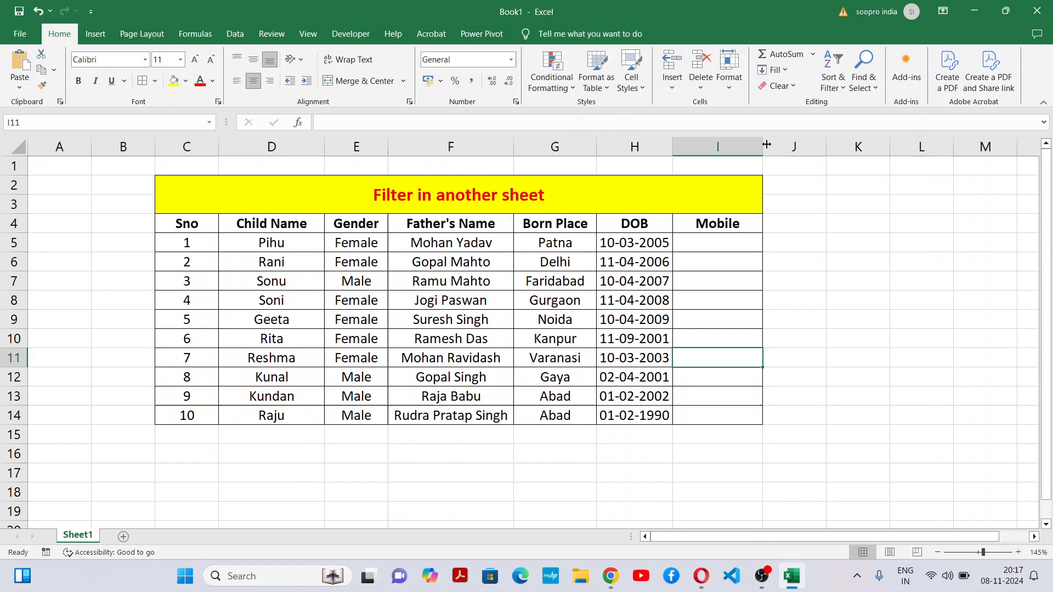
click(717, 315)
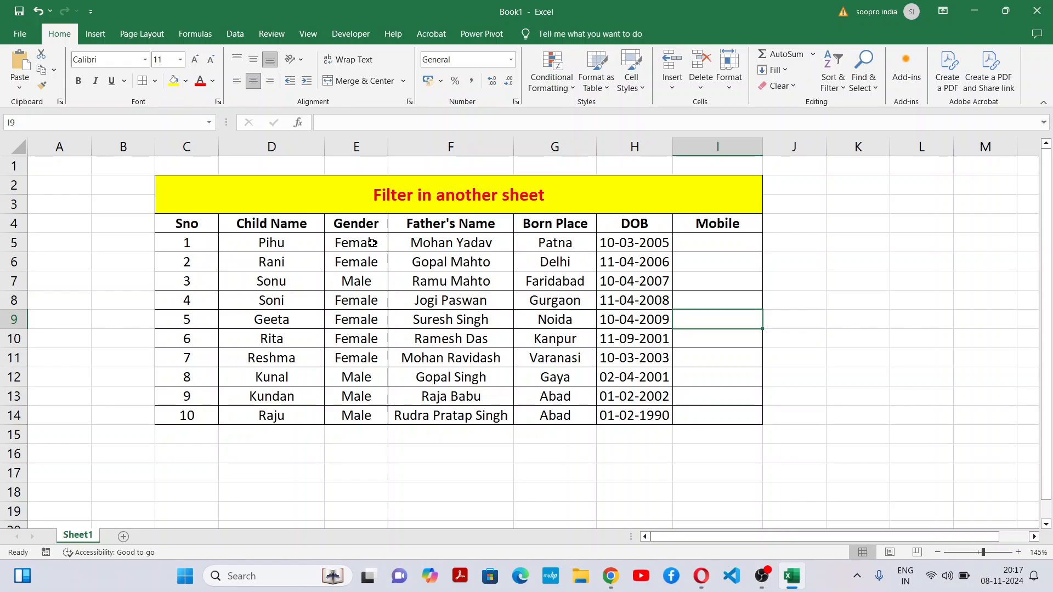
Step: Examine the Gender column and the table rows of the male and female children
drag(371, 244, 364, 408)
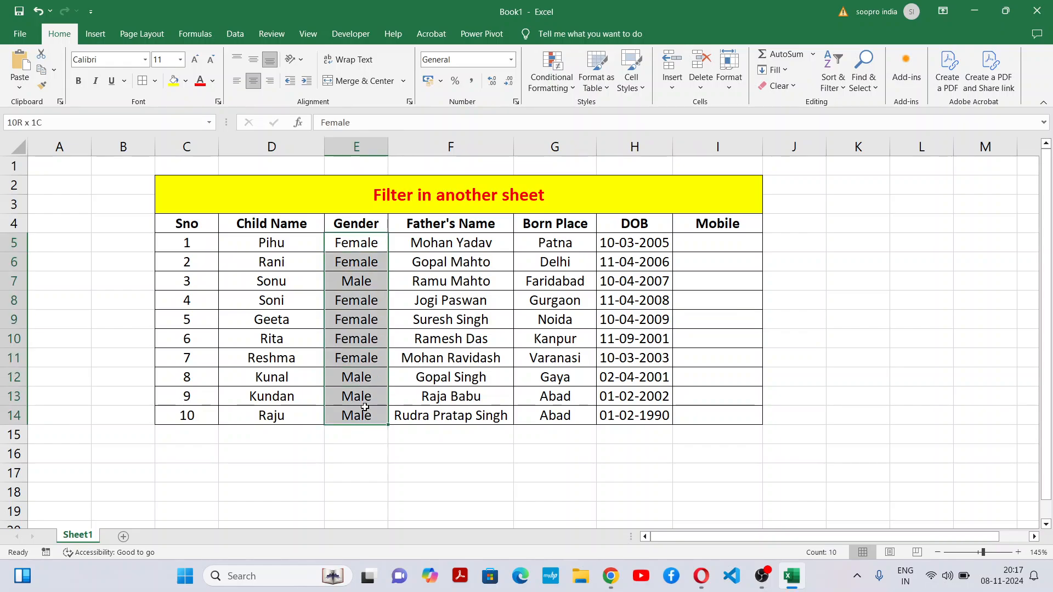
click(399, 381)
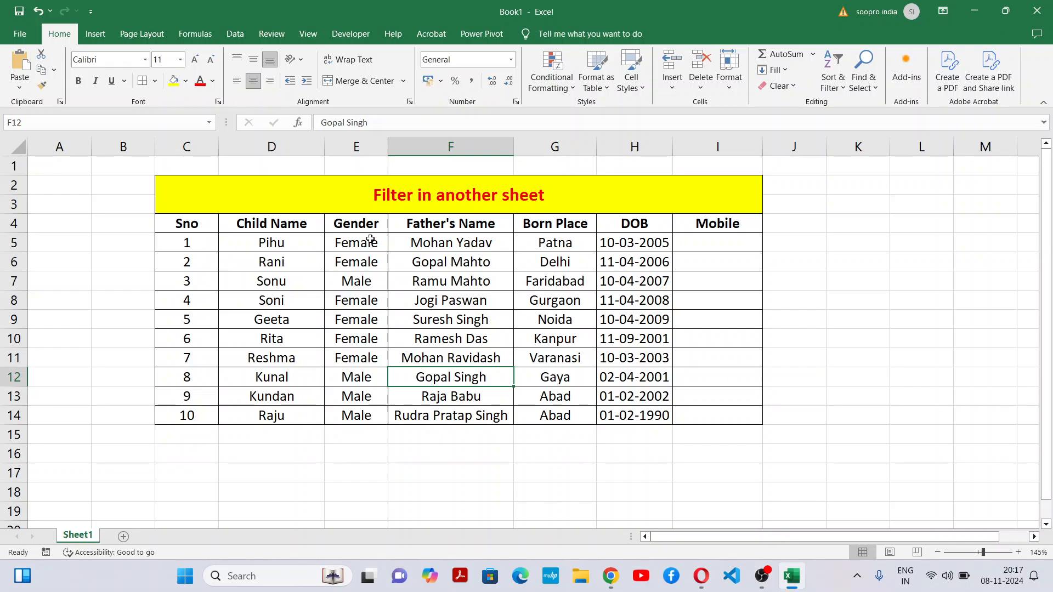
drag(371, 239, 353, 424)
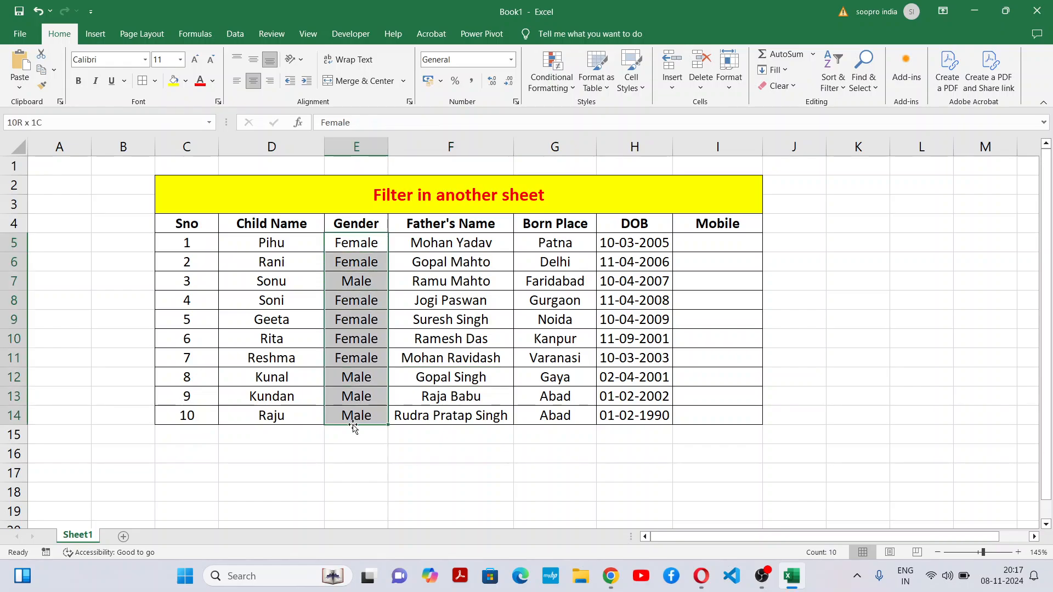
click(467, 337)
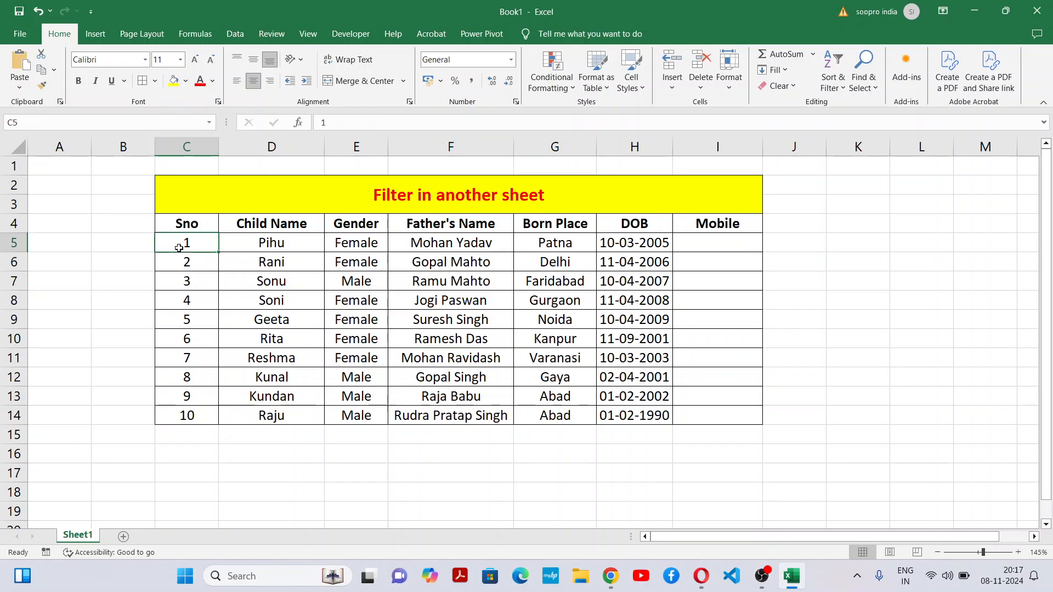
drag(186, 281, 733, 287)
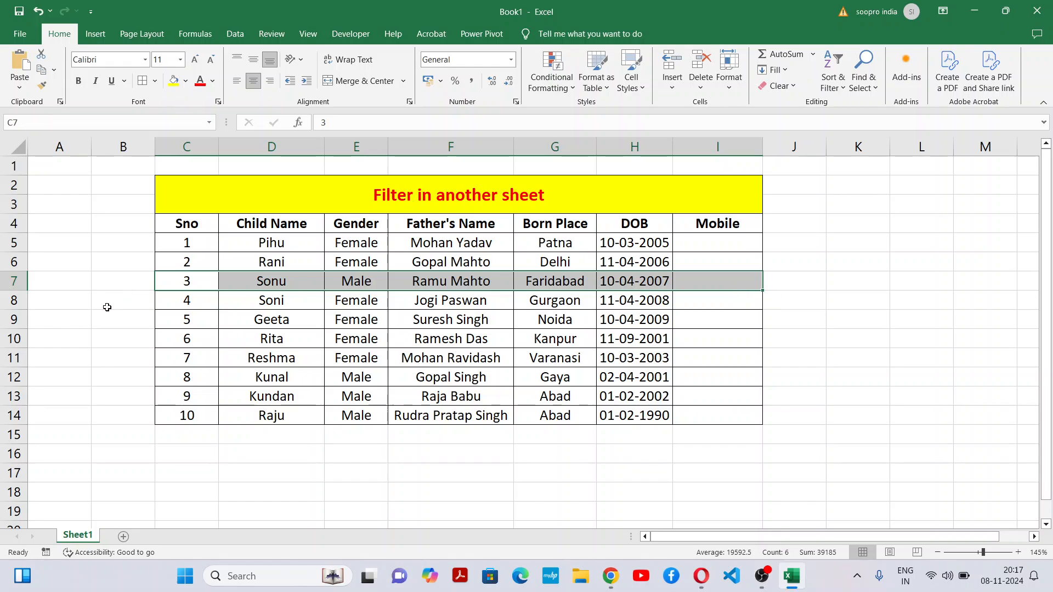
drag(172, 376, 714, 371)
drag(170, 400, 685, 416)
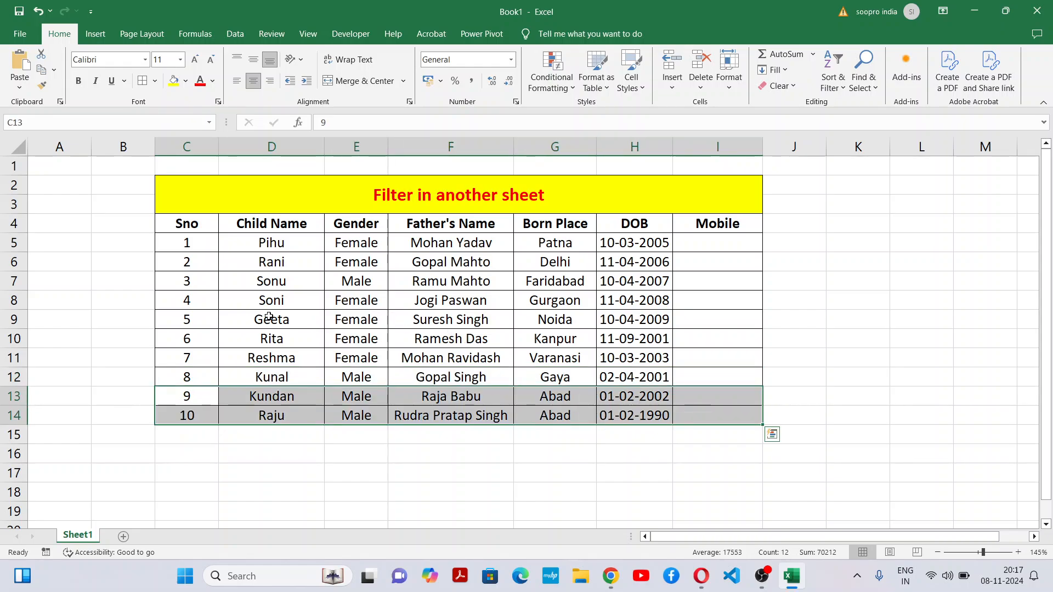
click(201, 316)
drag(220, 319, 787, 355)
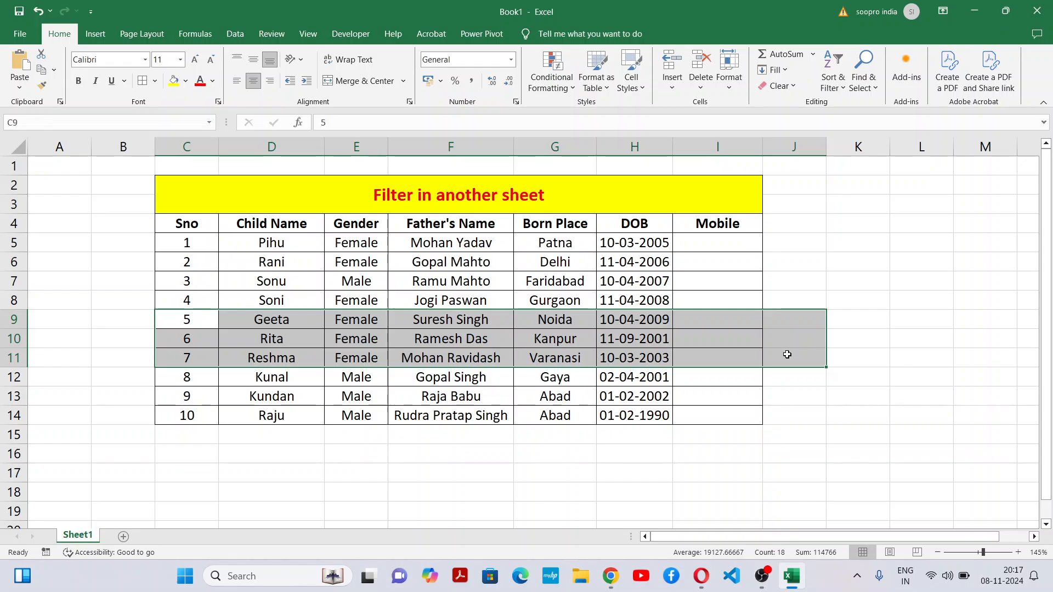
click(509, 289)
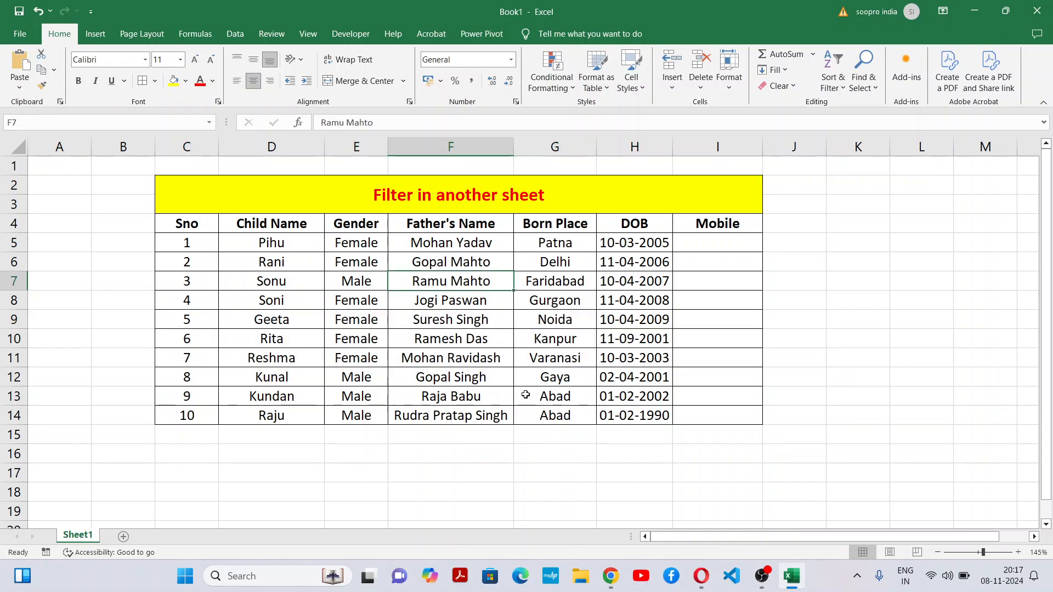
Step: Enter the mobile numbers for the first and second children in I5 and I6
click(735, 245)
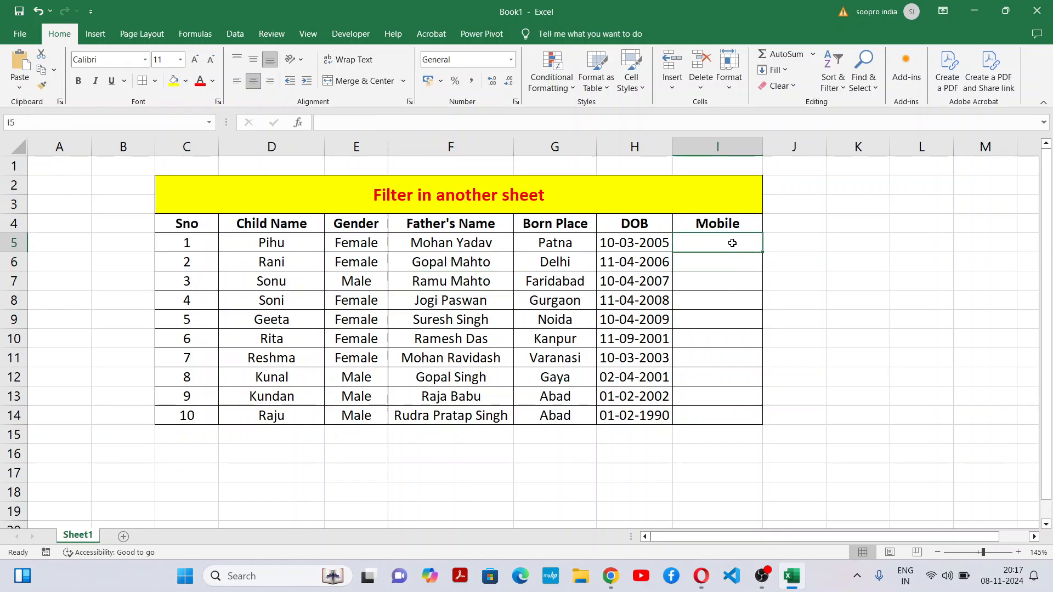
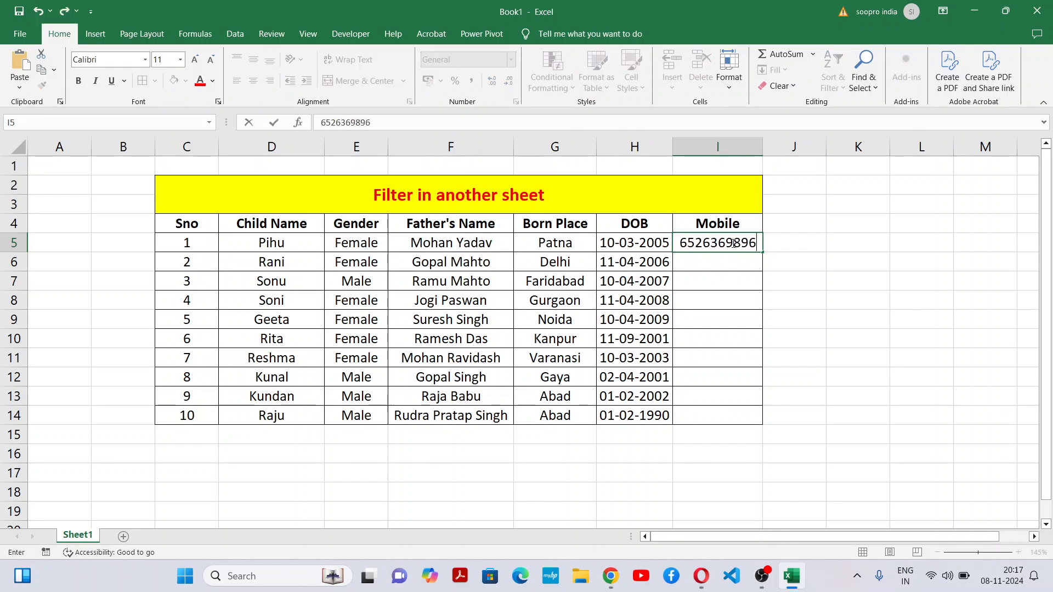
key(Return)
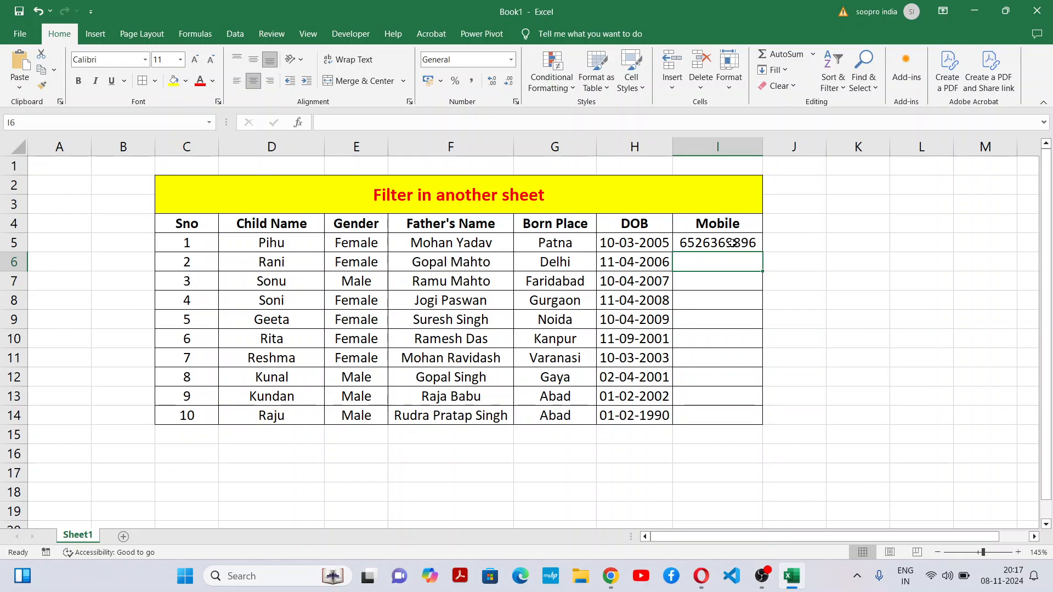
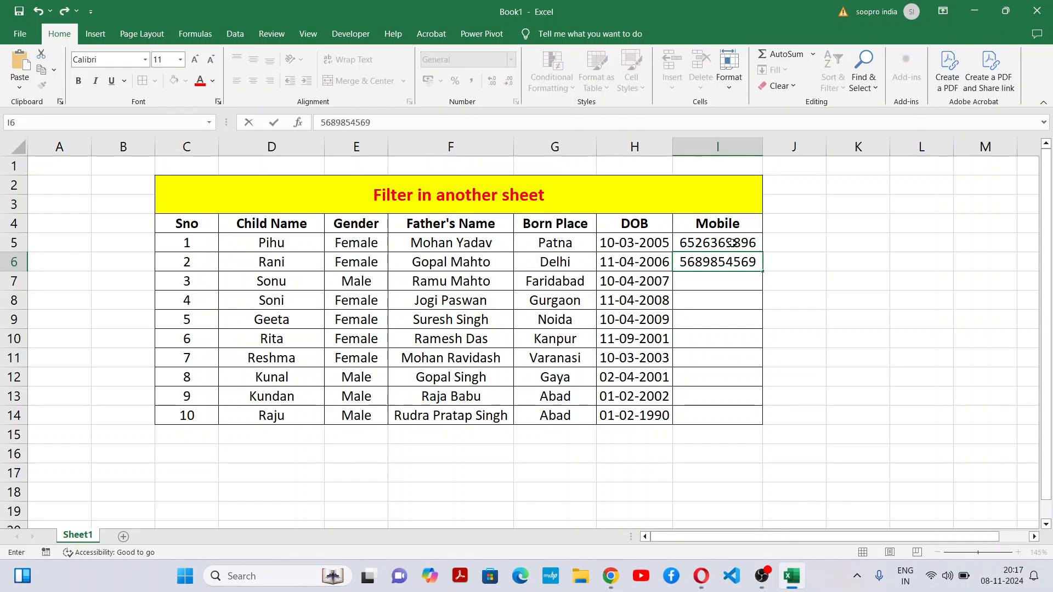
key(Return)
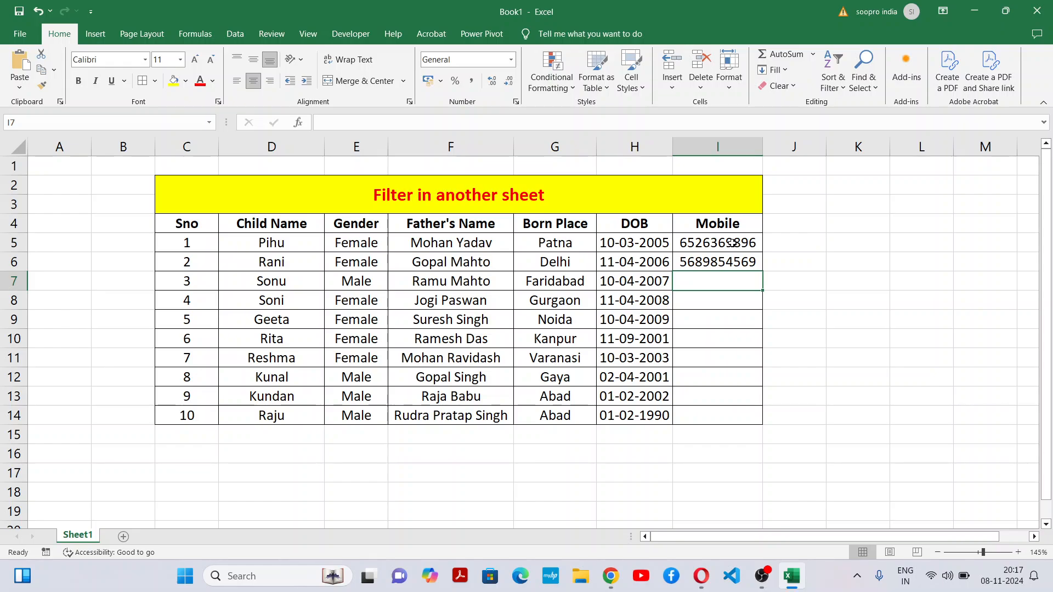
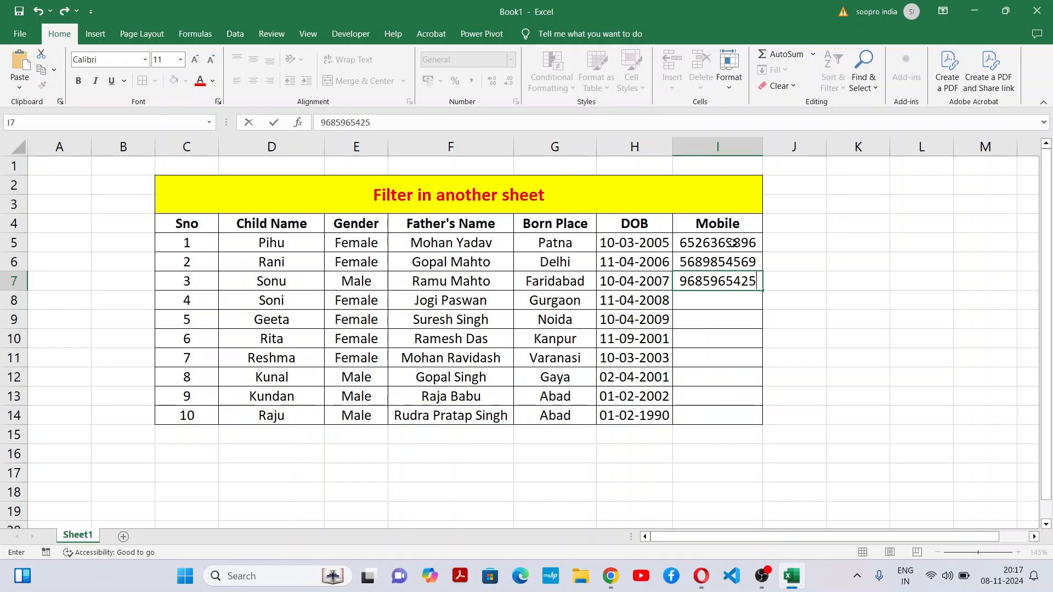
Step: Enter the mobile numbers for the third and fourth children in I7 and I8
key(Return)
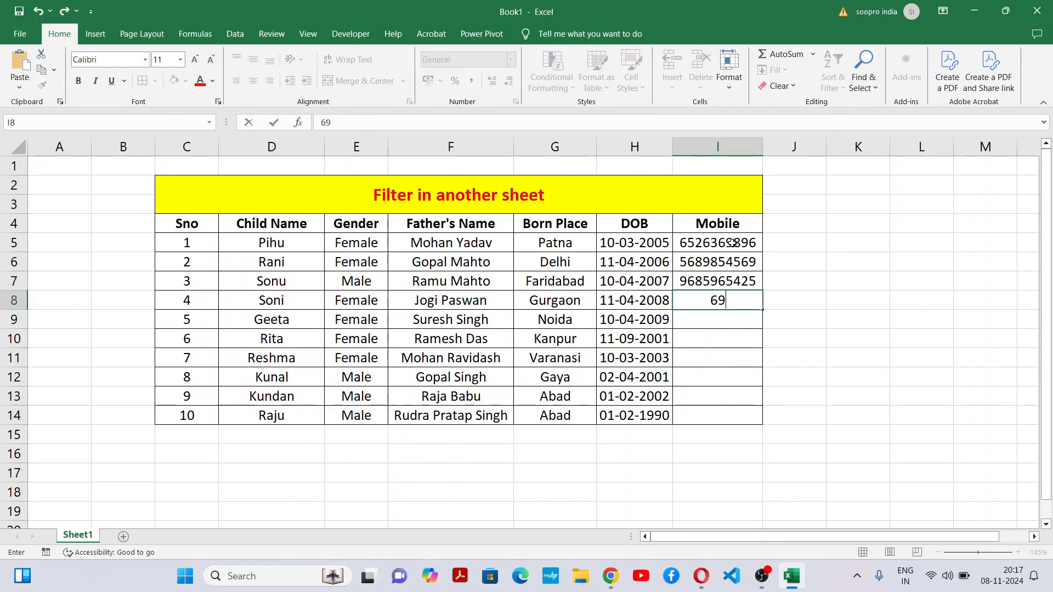
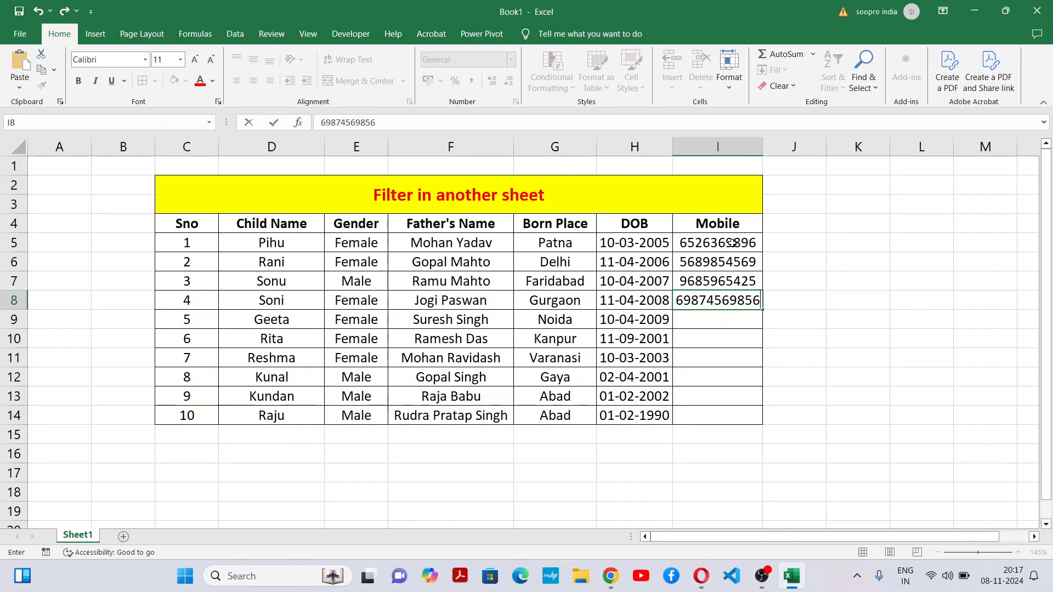
key(Return)
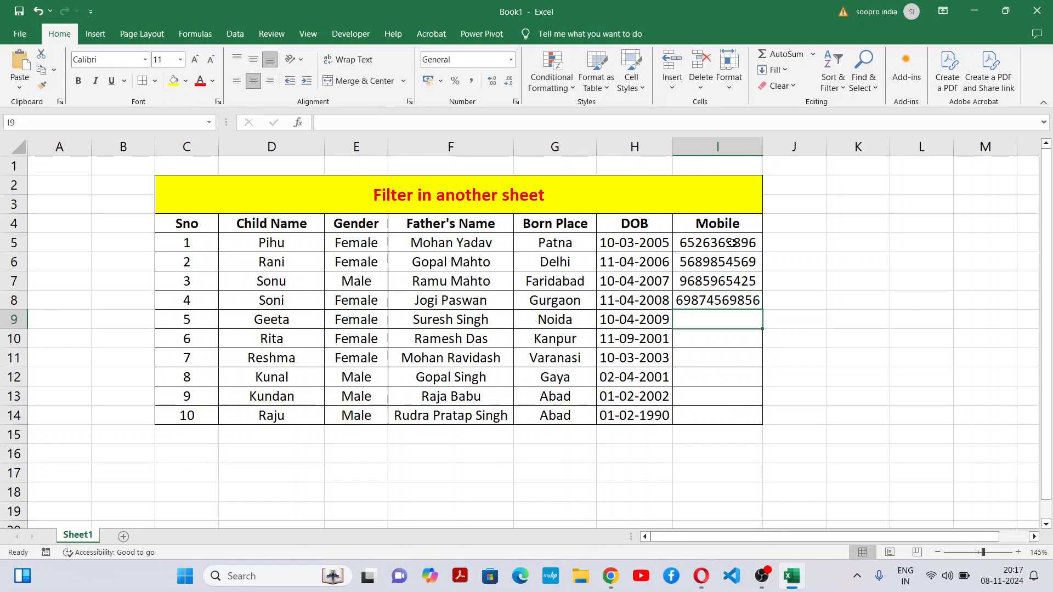
key(Up)
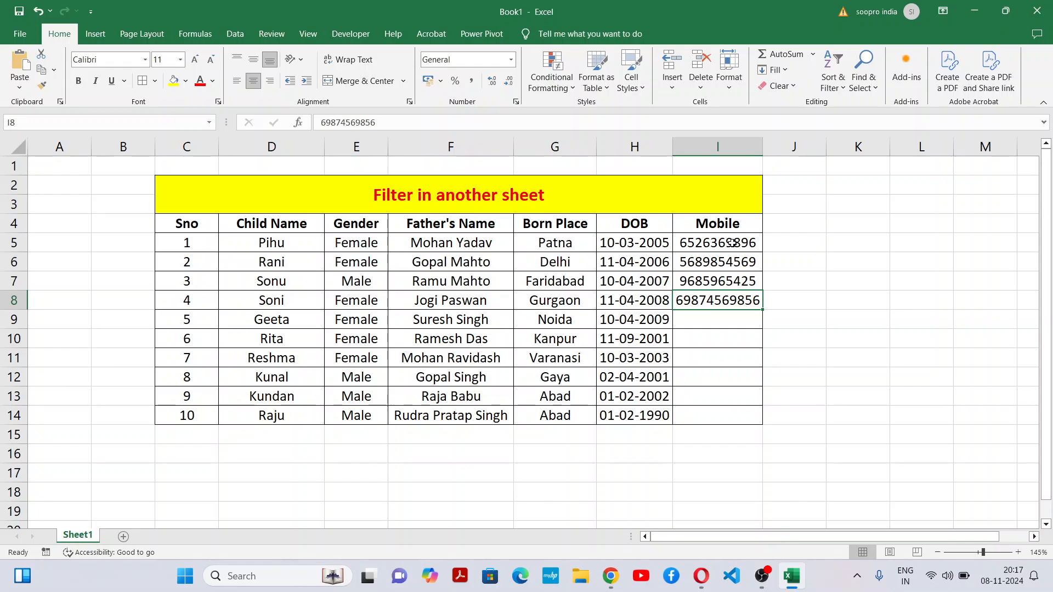
Step: Check the join request in the Google Meet call and return to the Excel workbook
key(alt+Tab)
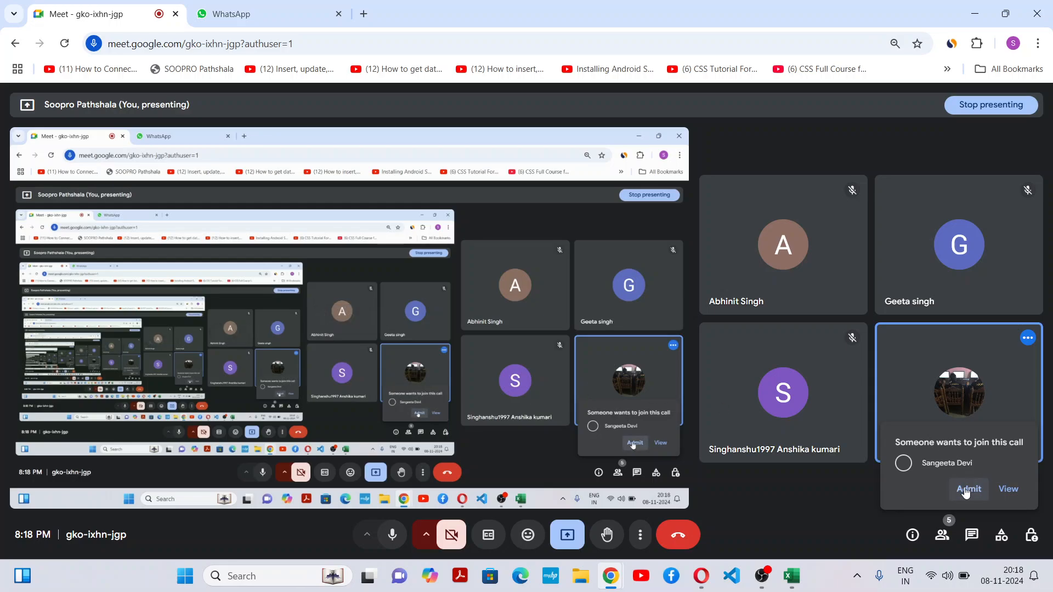
key(alt+Tab)
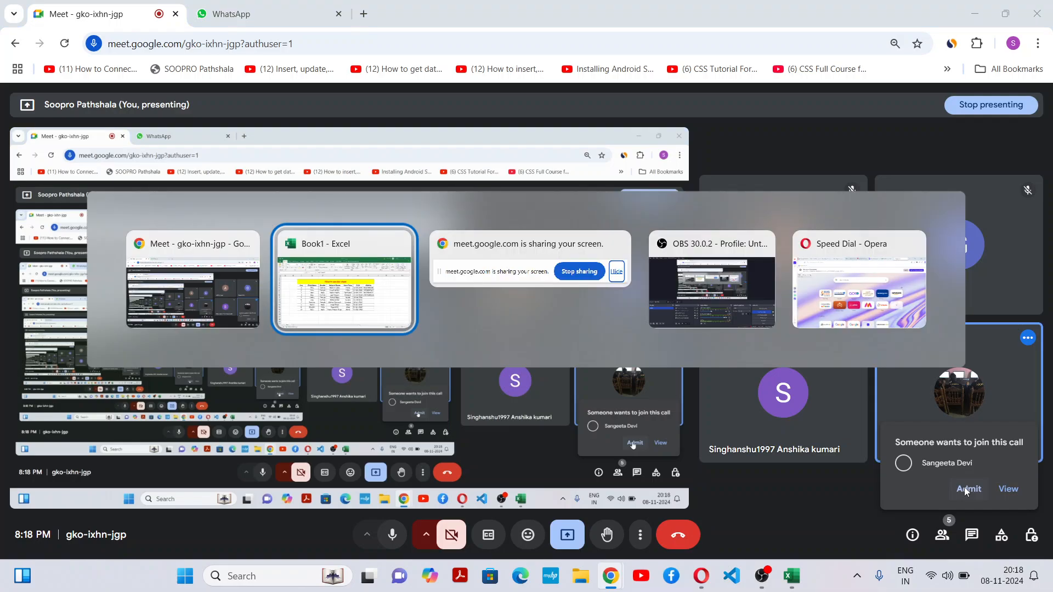
Step: Remove the extra leading digit from the fourth child's mobile number in I8
click(723, 324)
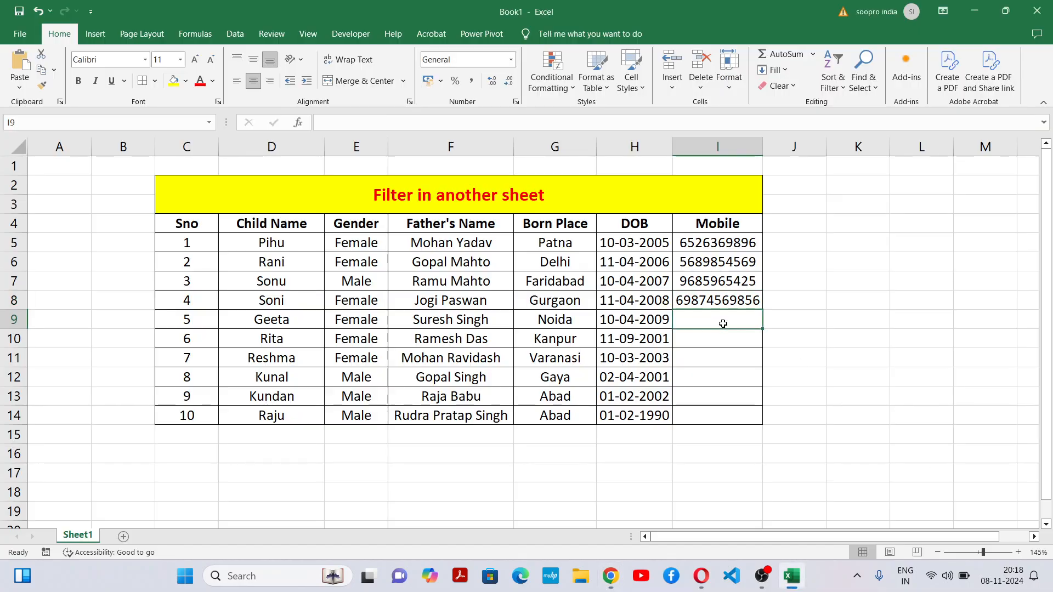
double_click(678, 298)
key(Delete)
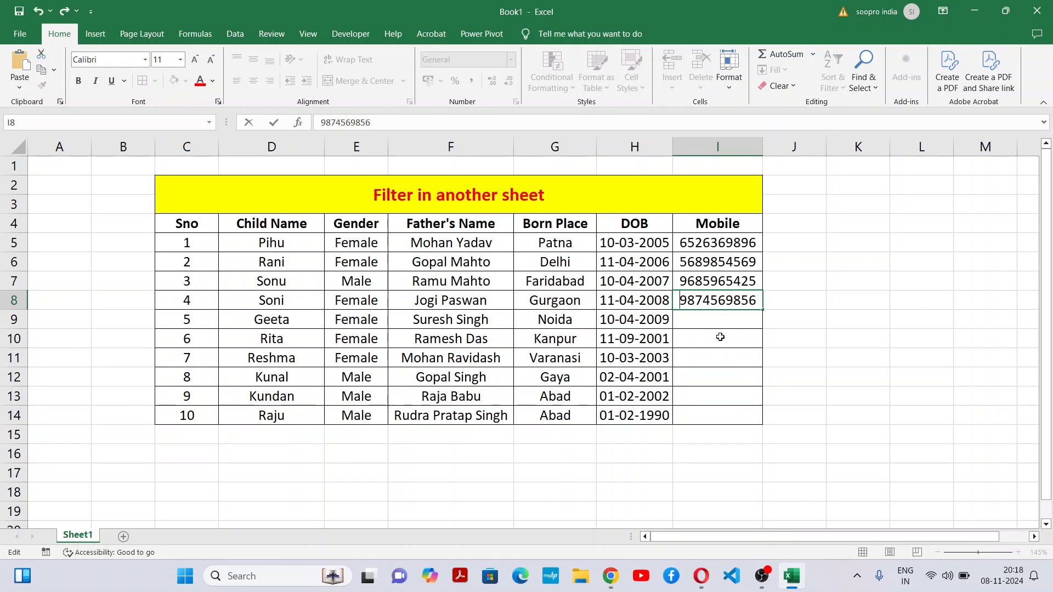
click(720, 337)
Step: Enter the mobile numbers for the fifth and sixth children in I9 and I10
click(730, 319)
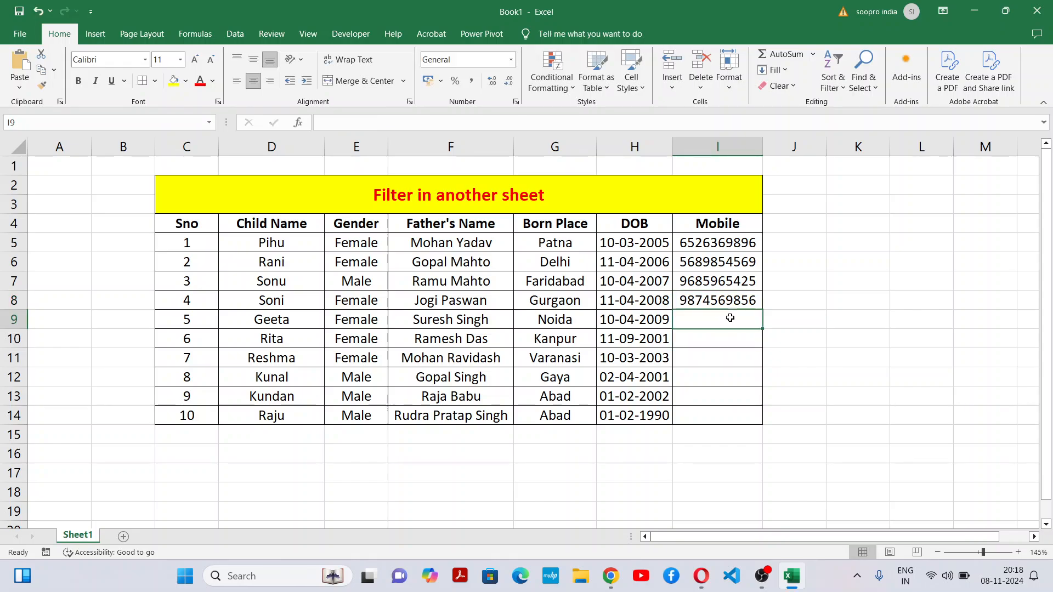
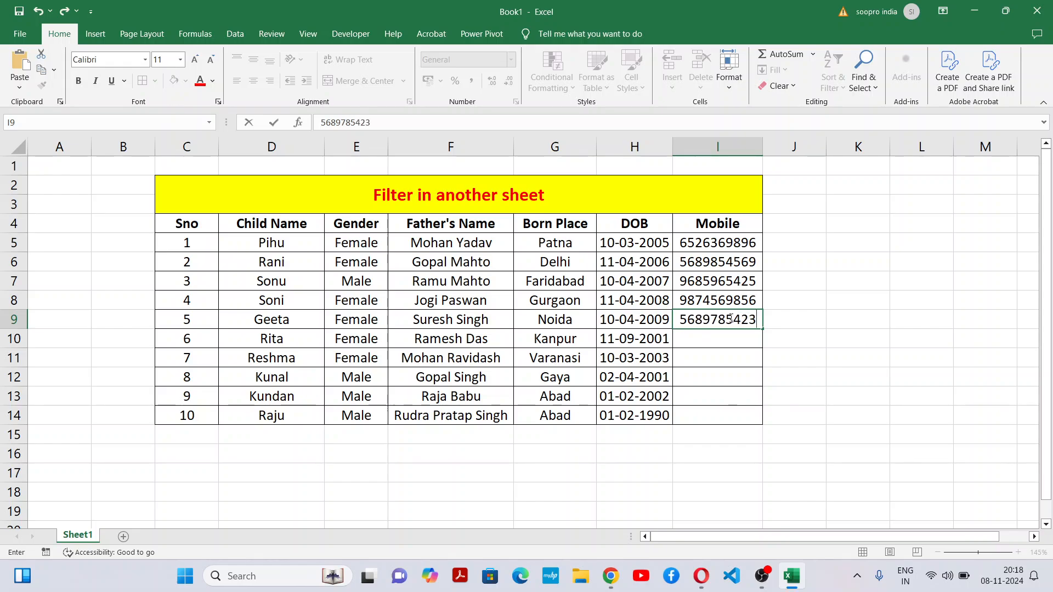
key(Return)
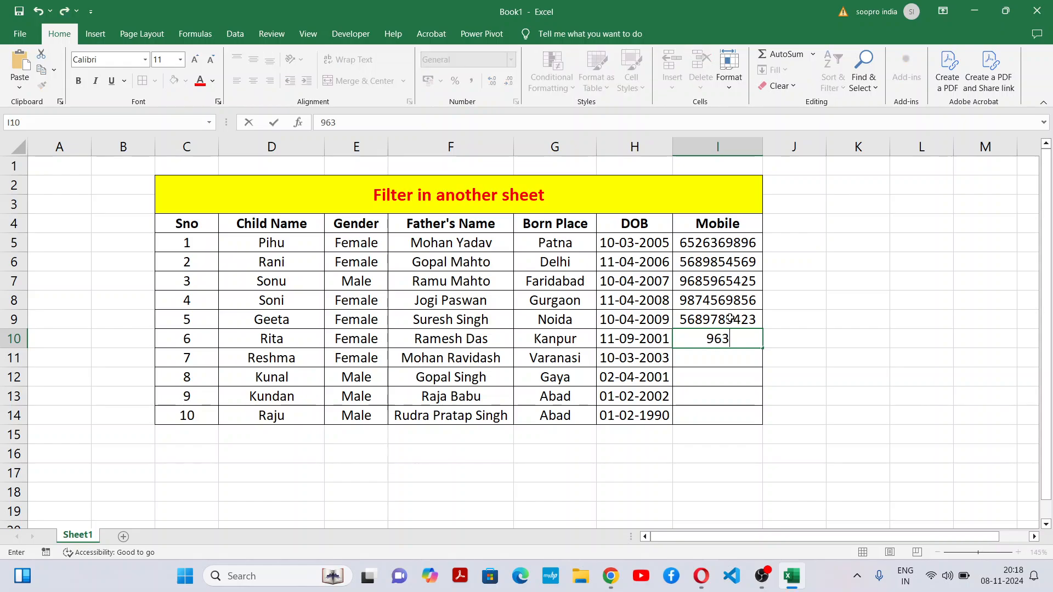
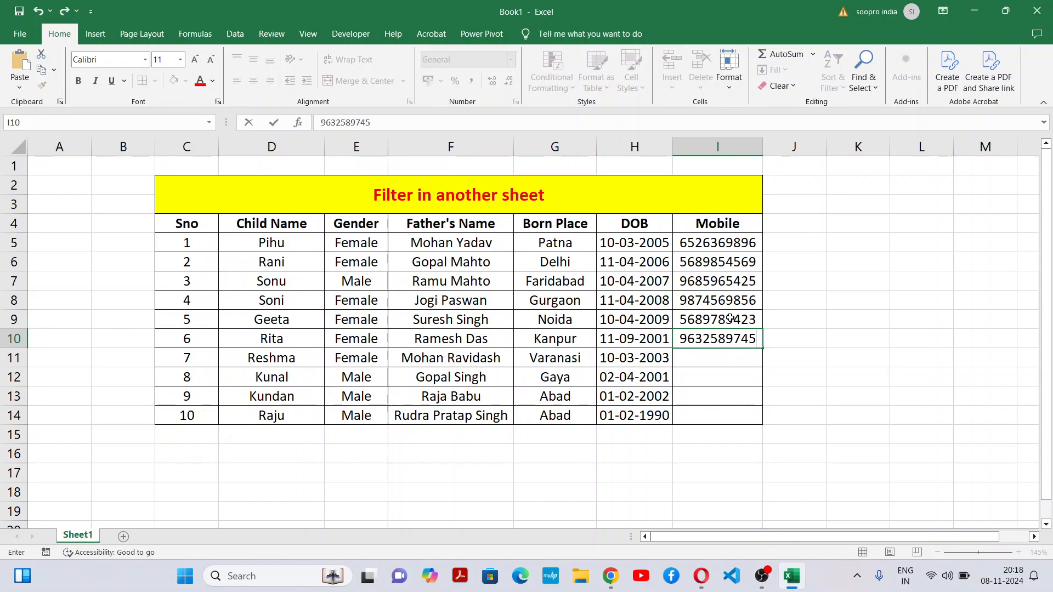
key(Return)
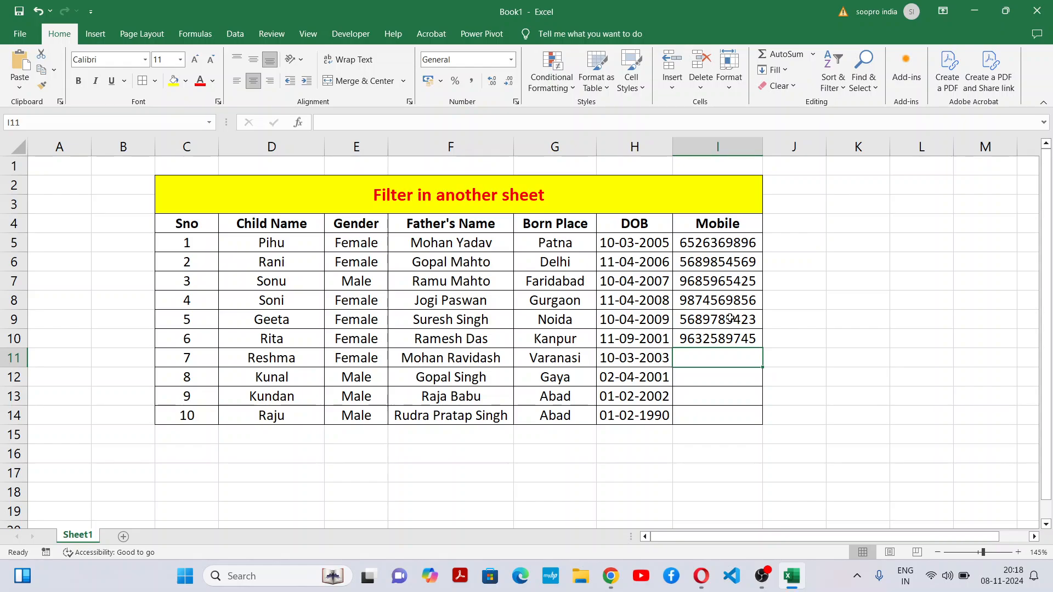
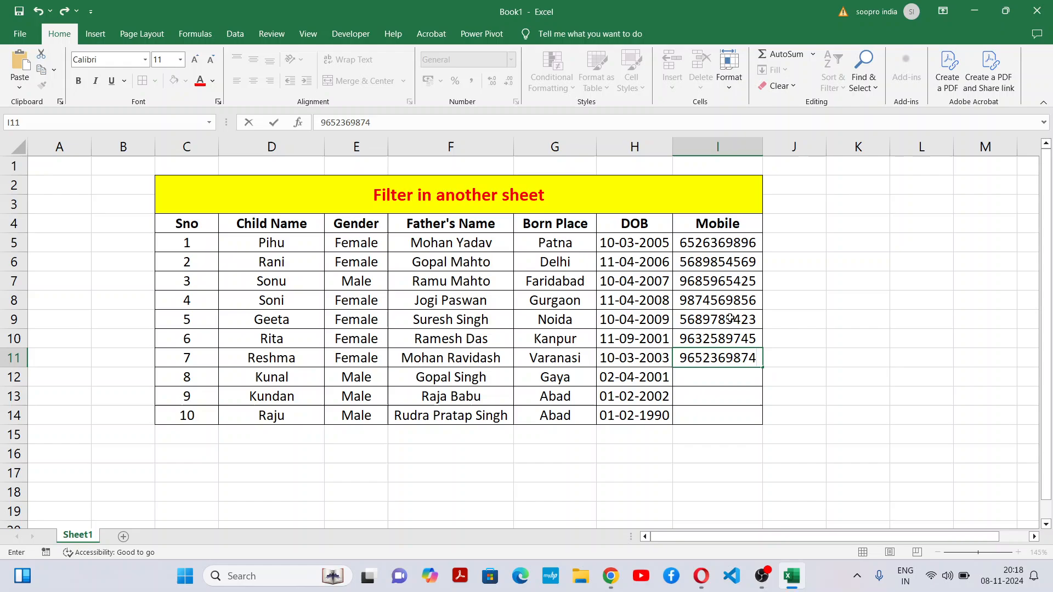
Step: Enter the mobile numbers for the seventh and eighth children in I11 and I12
key(Return)
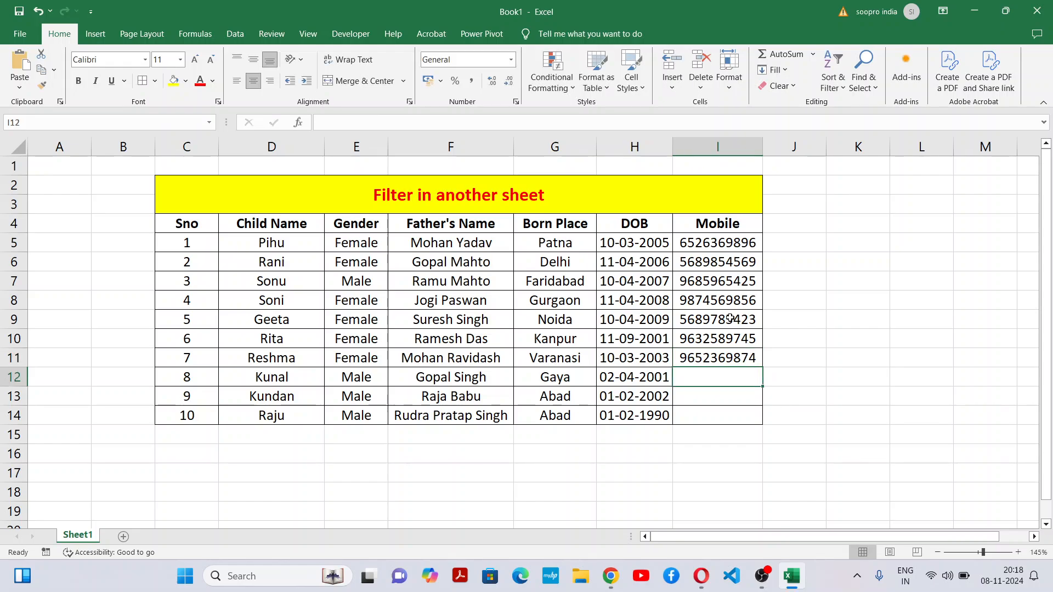
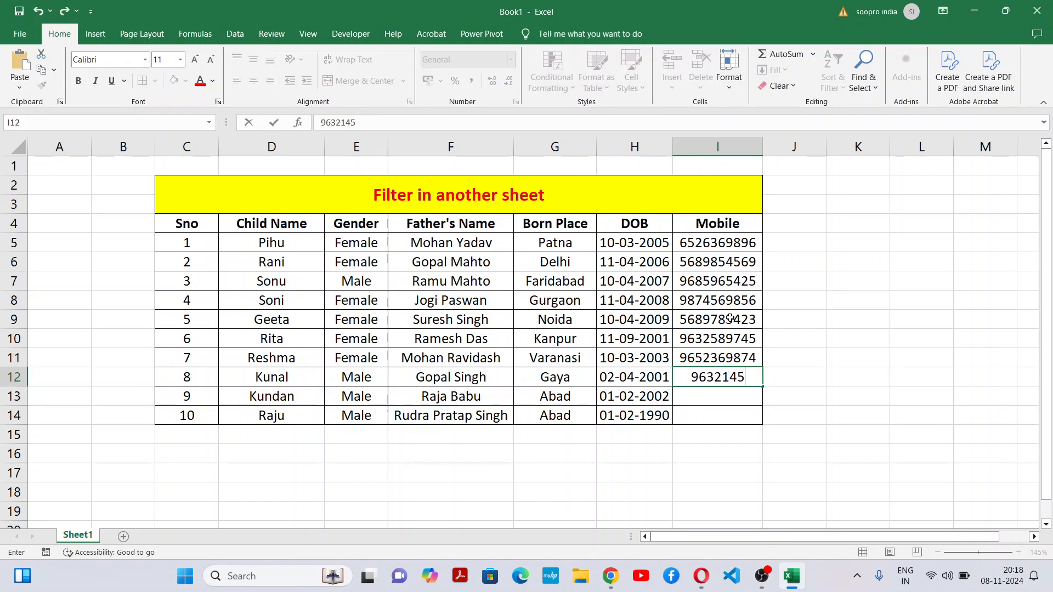
key(Return)
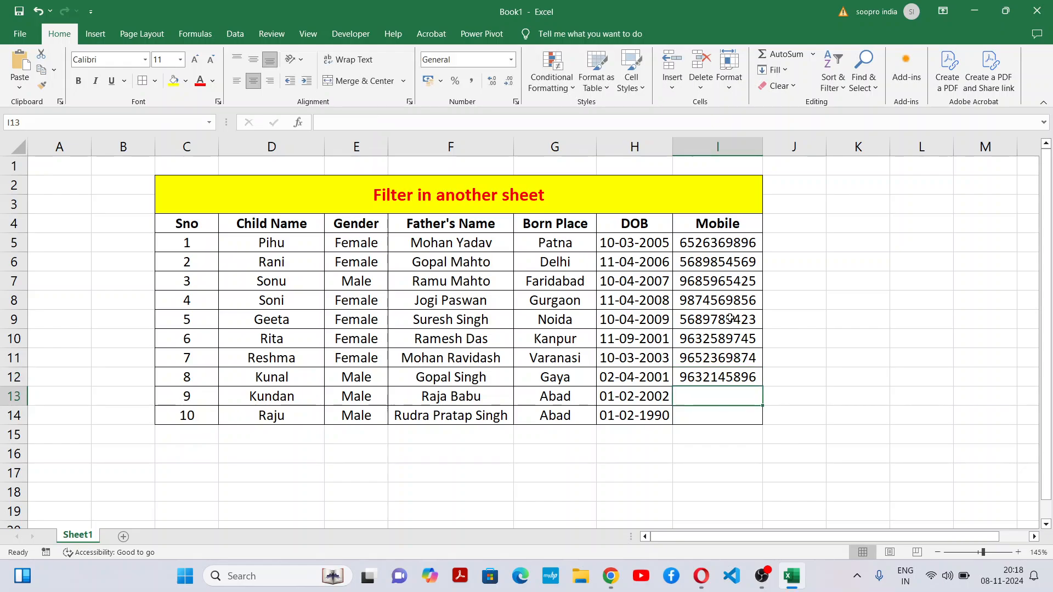
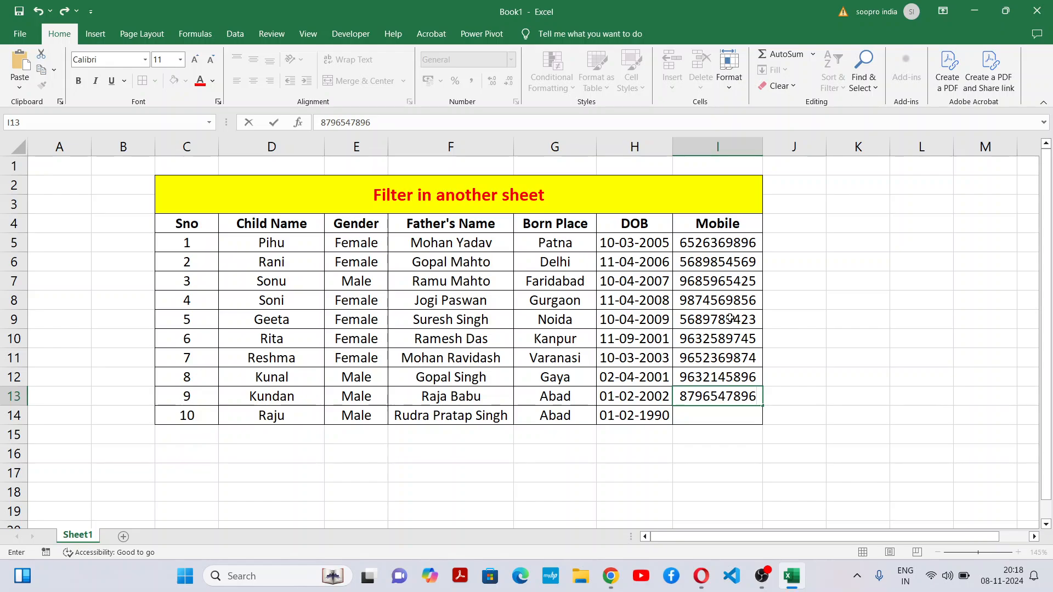
Step: Enter the mobile numbers for the ninth and tenth children in I13 and I14
key(Return)
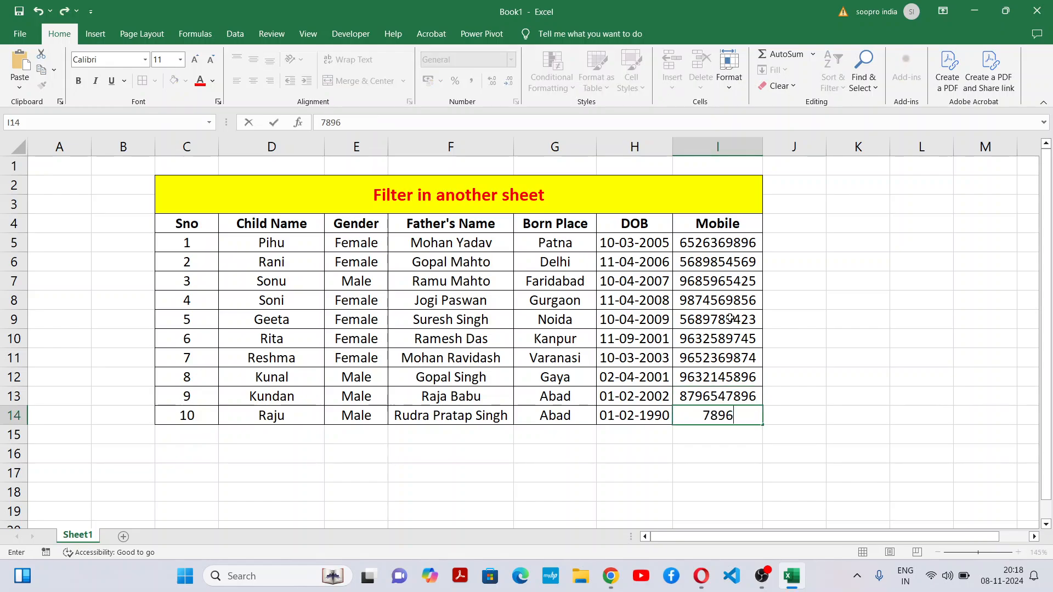
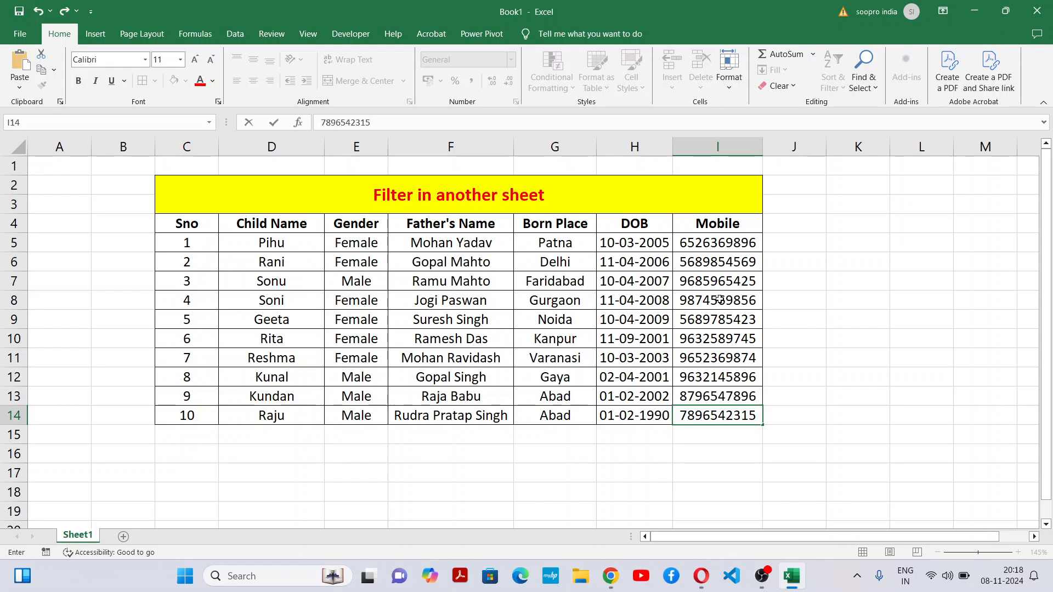
click(893, 396)
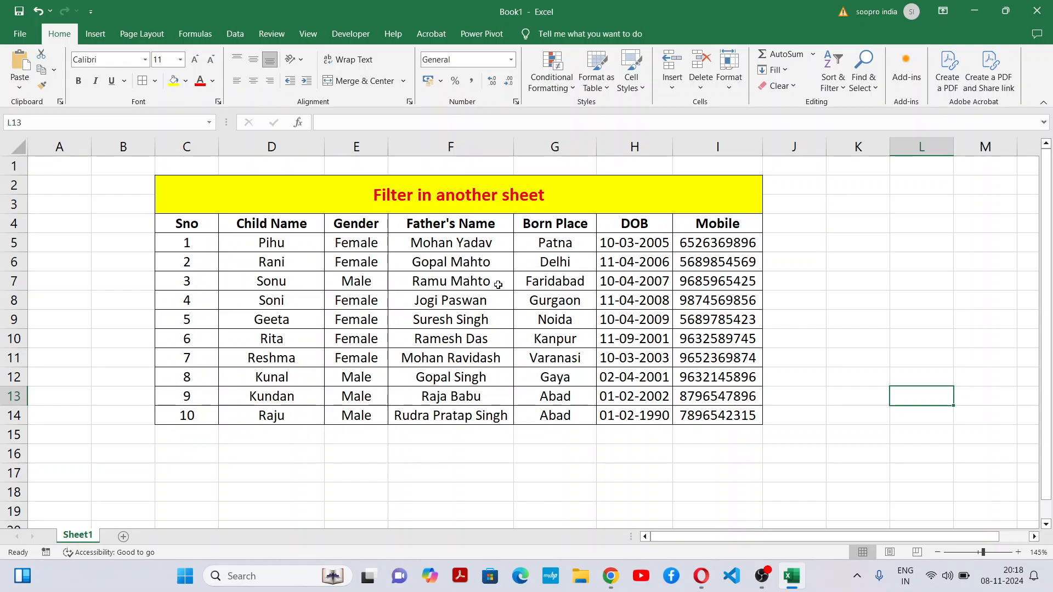
Step: Review the completed table's data rows along with its Child Name and Gender columns
click(203, 244)
drag(204, 243, 705, 438)
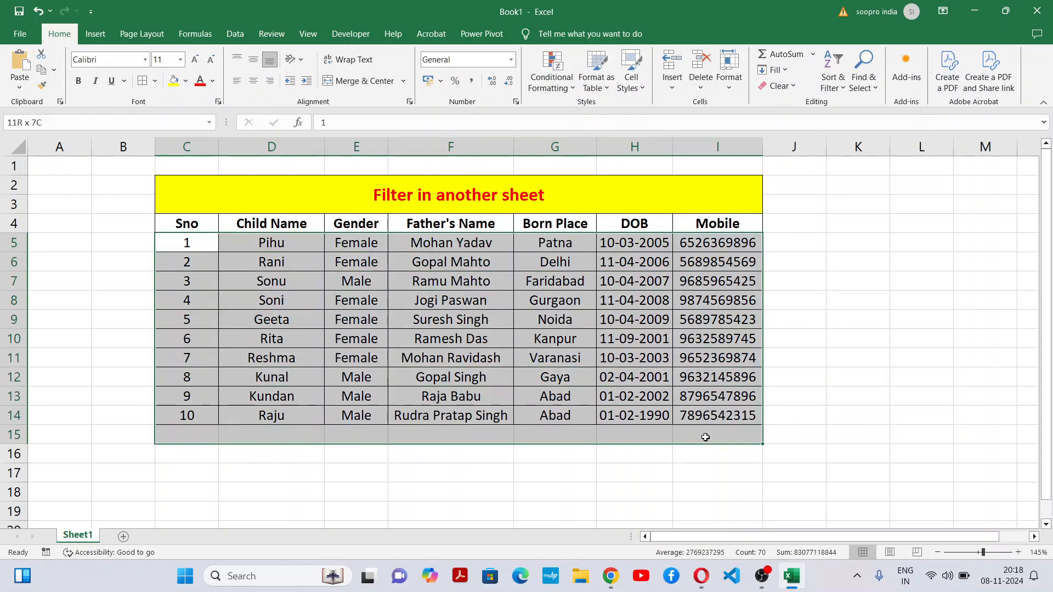
click(446, 454)
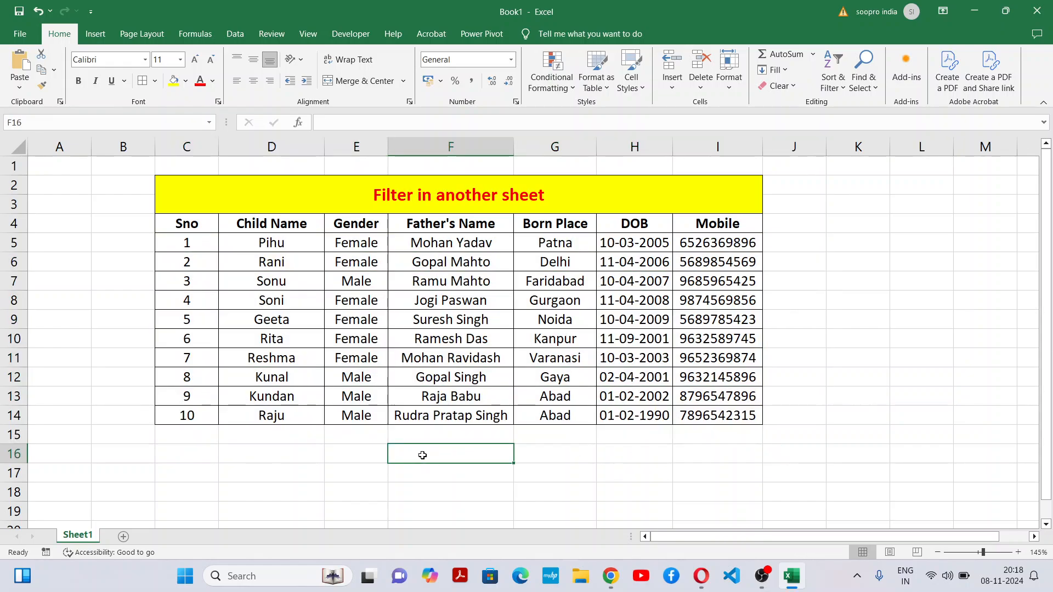
click(287, 247)
drag(288, 246, 282, 411)
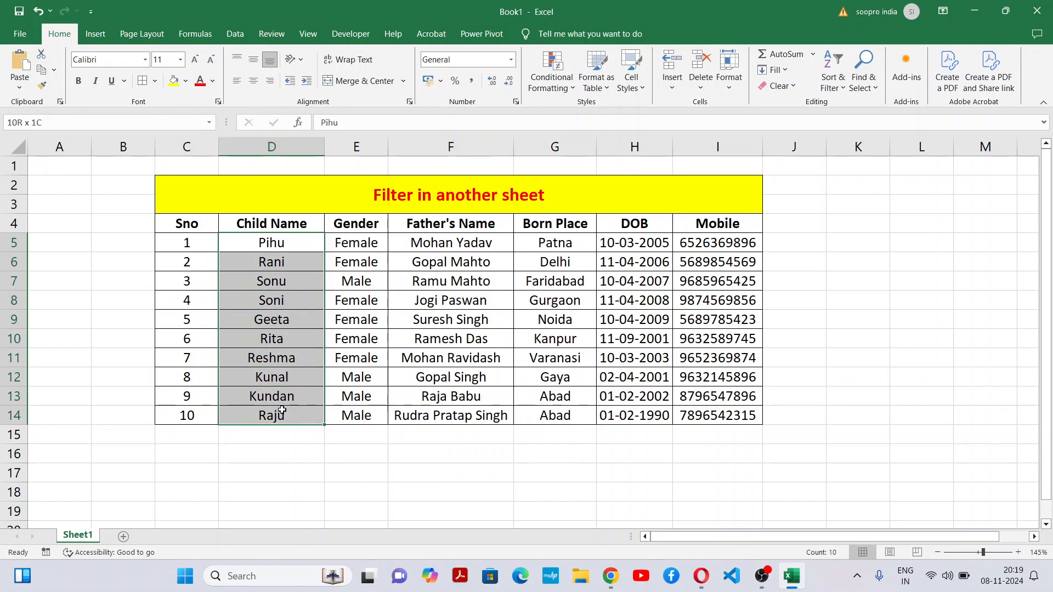
drag(377, 240, 361, 402)
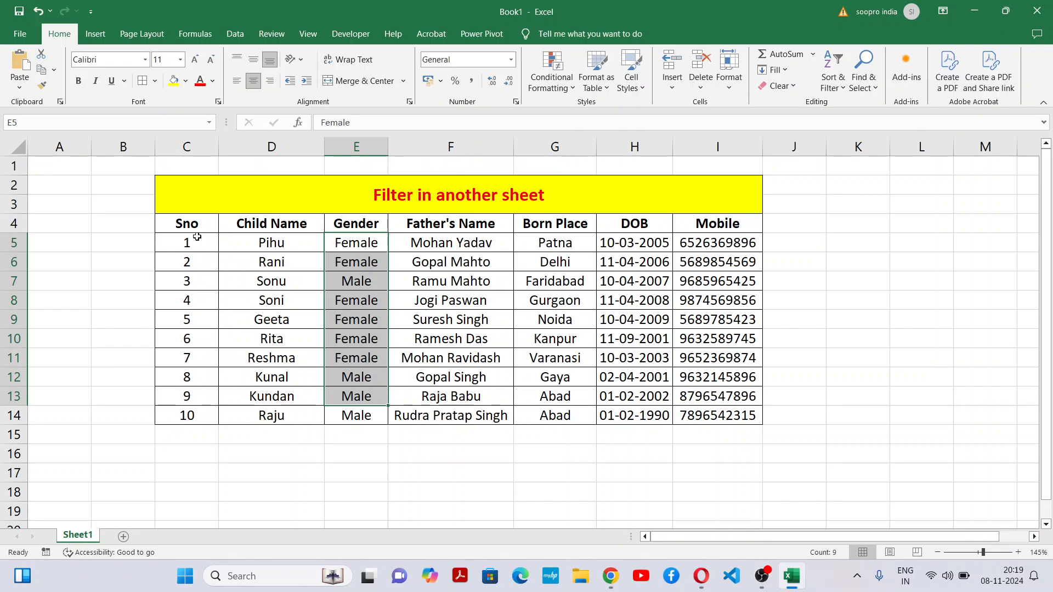
drag(197, 239, 786, 418)
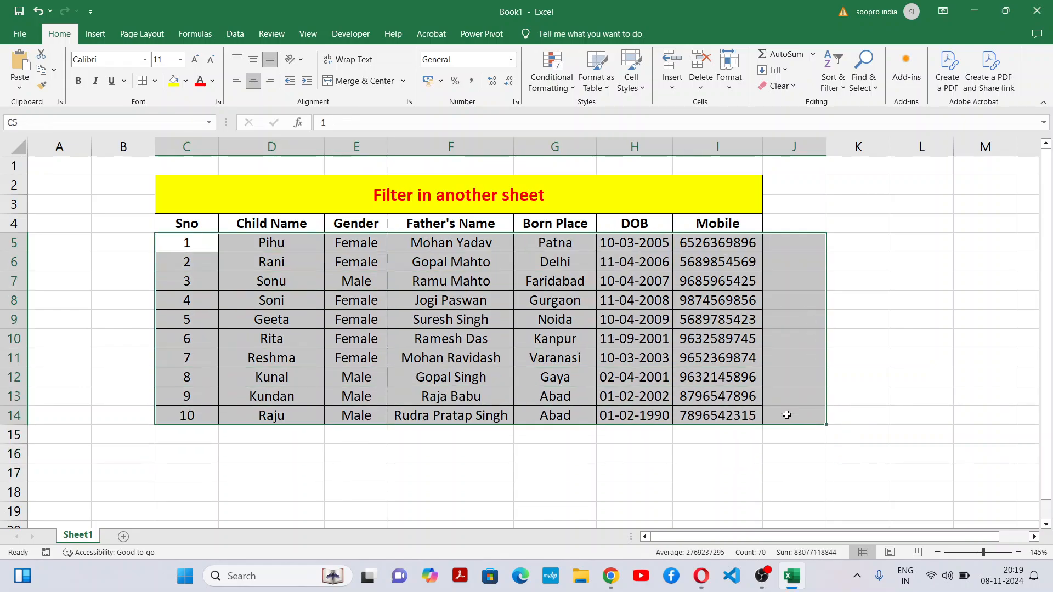
click(694, 452)
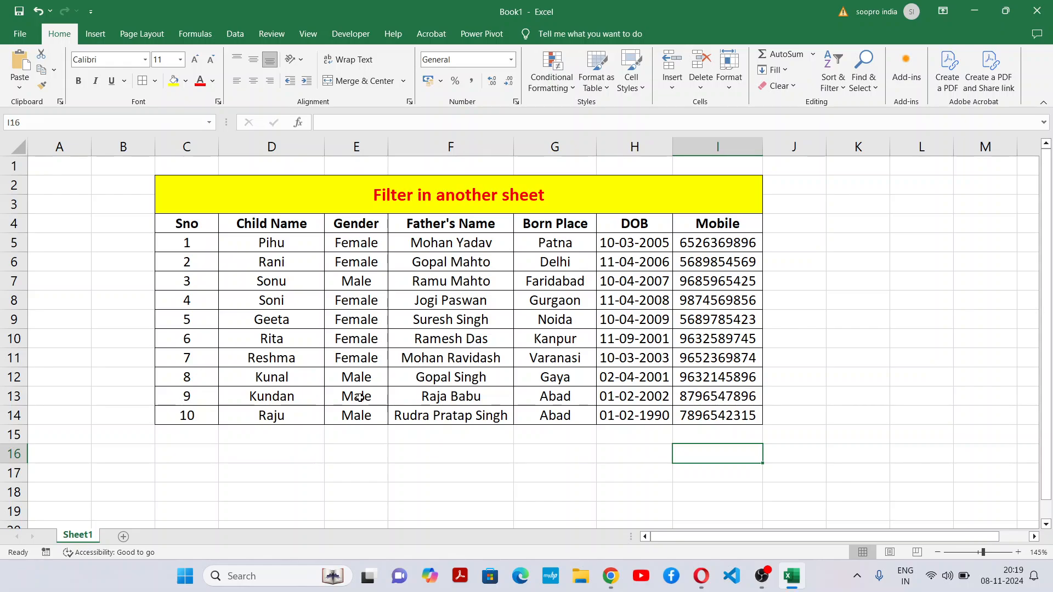
drag(359, 420, 372, 241)
click(381, 445)
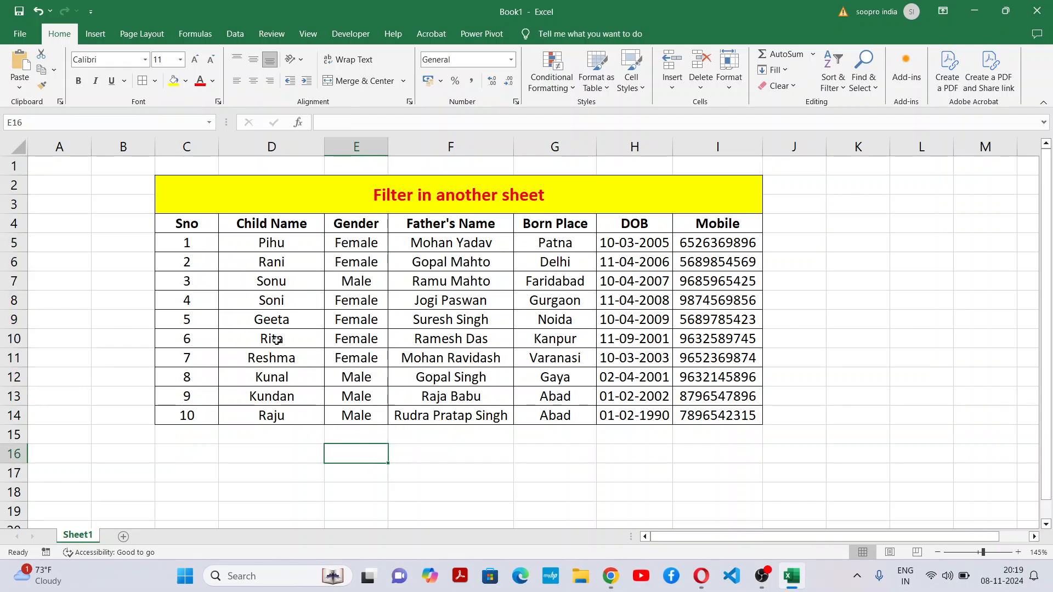
drag(173, 243, 713, 380)
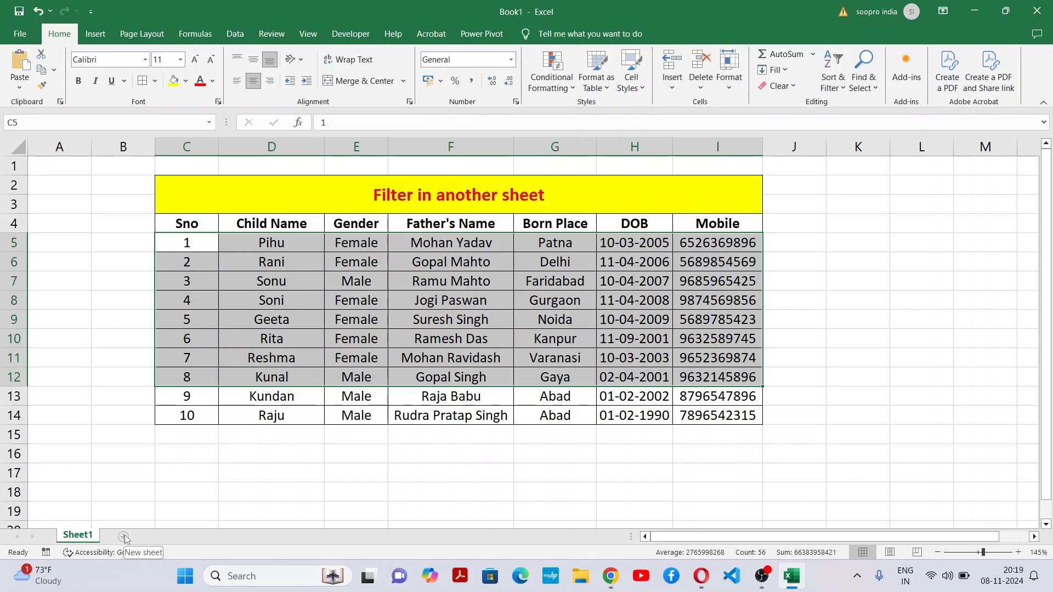
click(379, 399)
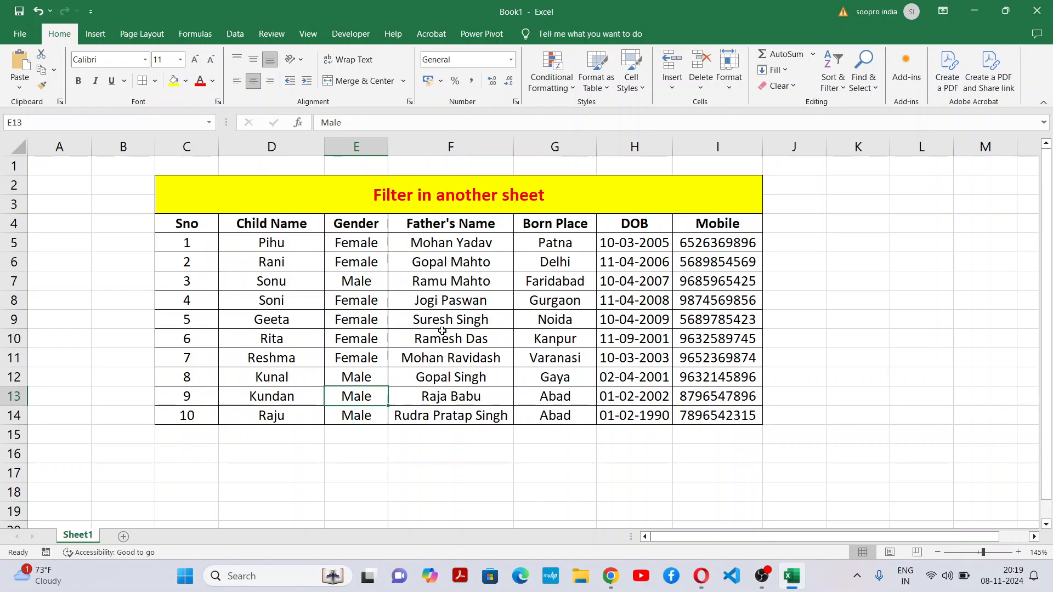
Step: Add a new worksheet after Sheet1 and rename it Male
click(124, 538)
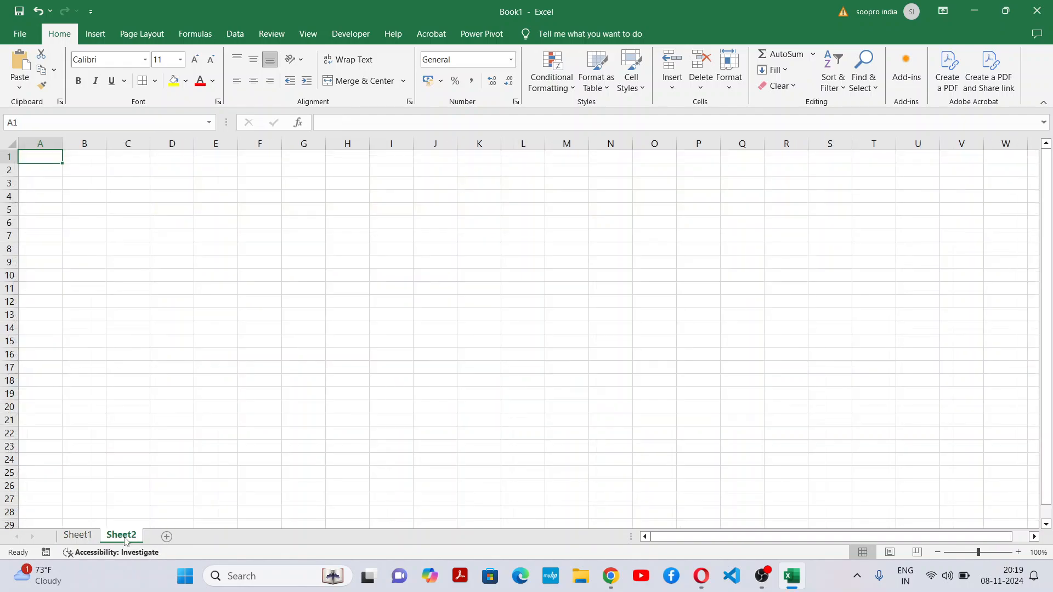
right_click(125, 541)
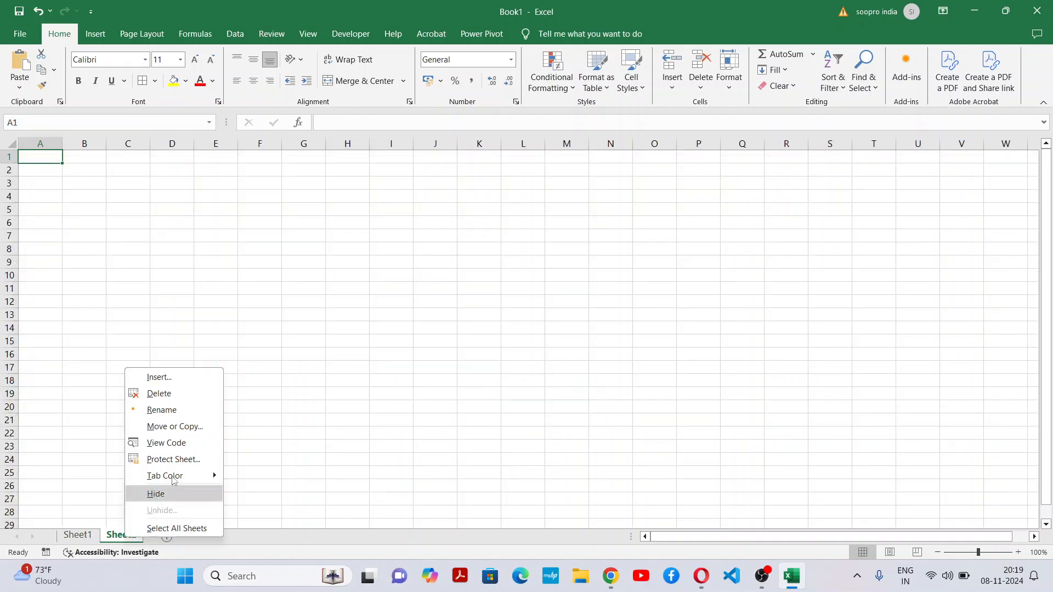
click(202, 413)
text(Male)
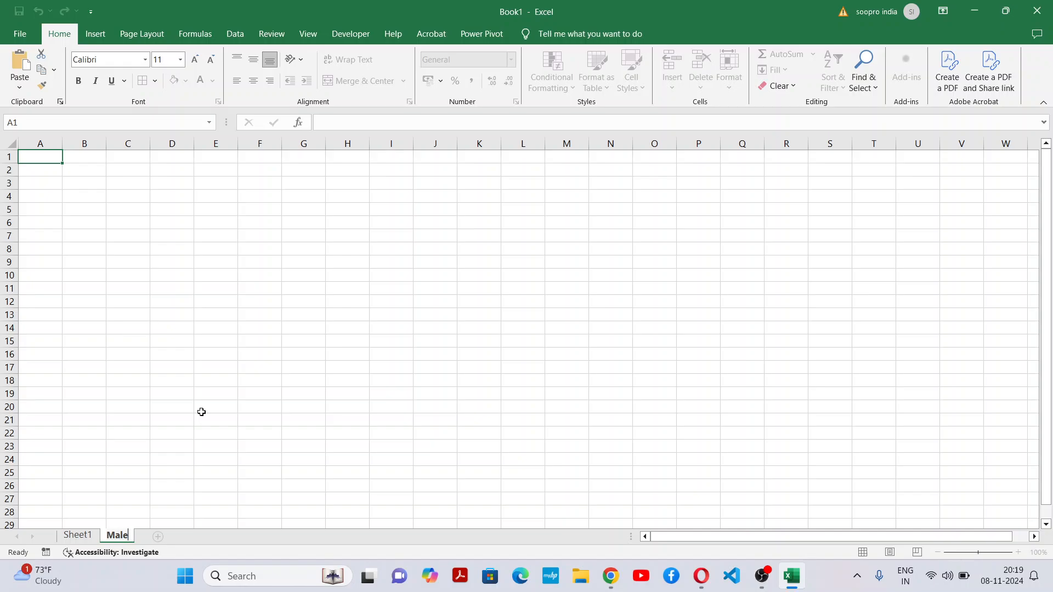
click(422, 367)
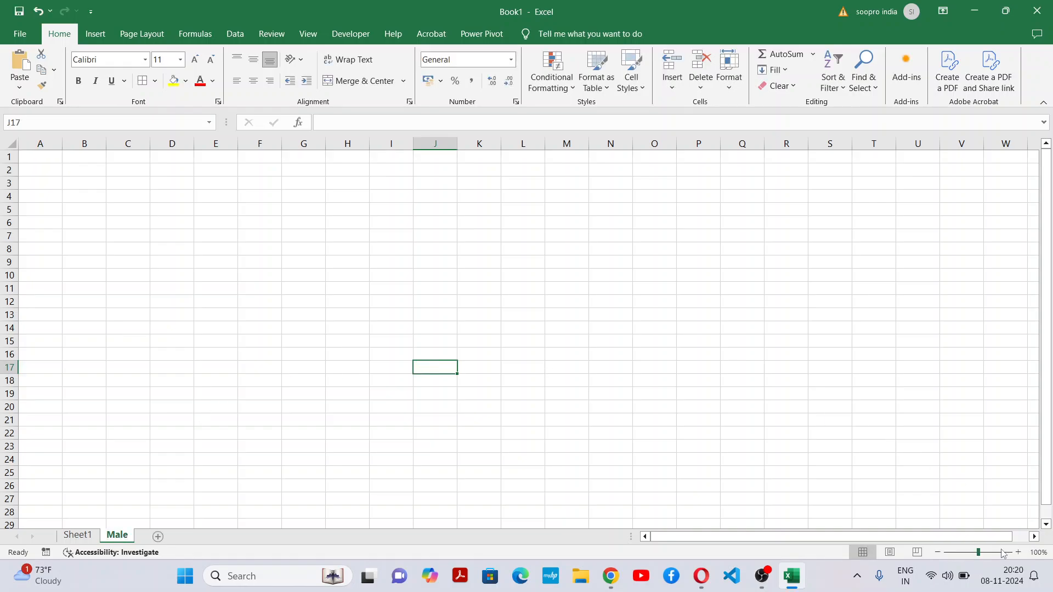
click(1019, 553)
click(1019, 553)
click(1019, 553)
click(514, 355)
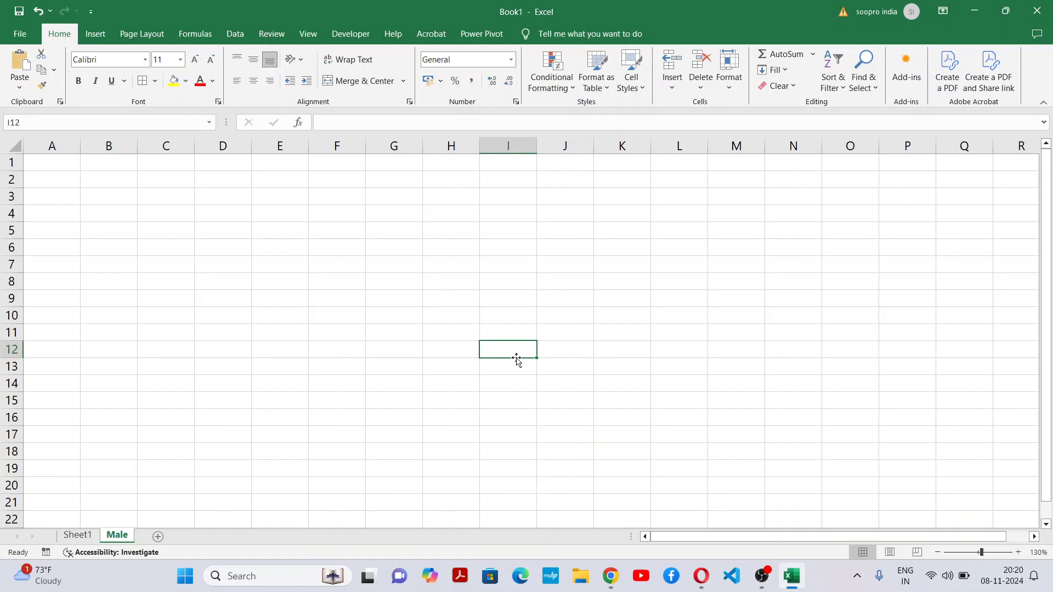
Step: Add another worksheet after the Male sheet and rename it Female
click(158, 538)
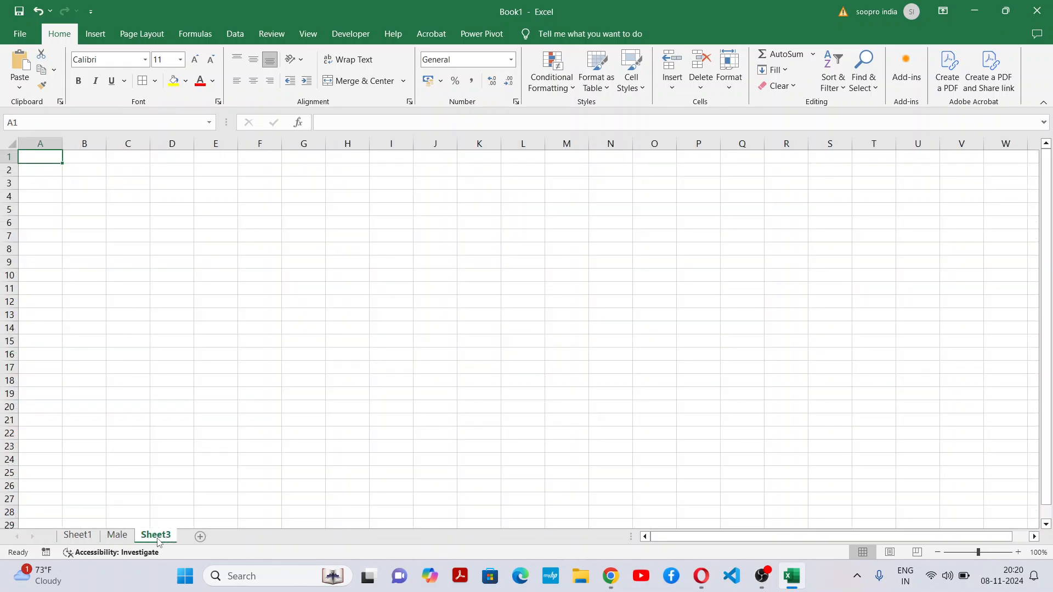
right_click(158, 540)
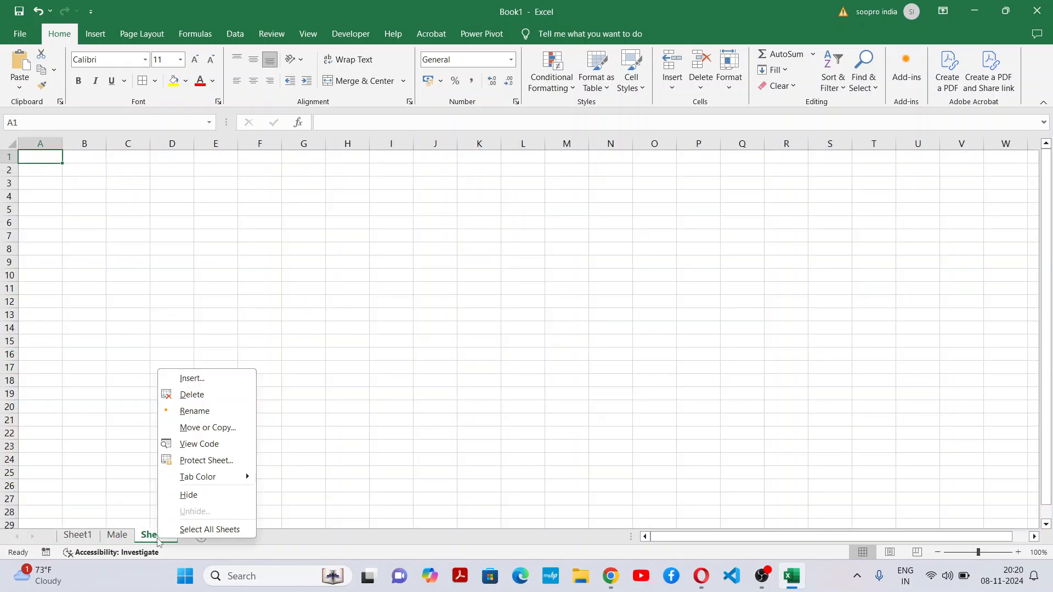
click(211, 409)
text(Female)
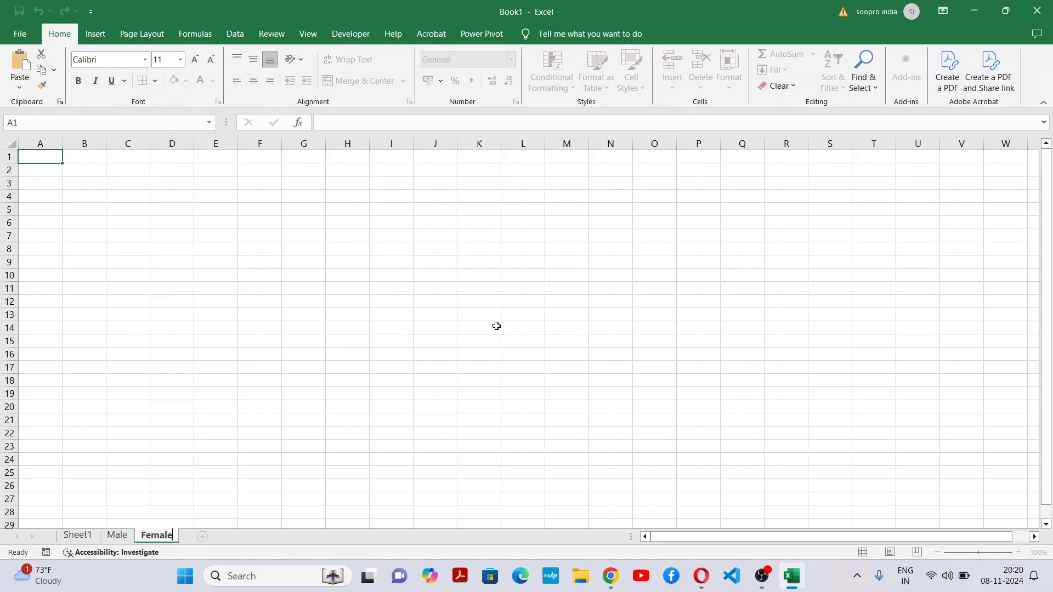
click(497, 326)
click(1019, 552)
click(1018, 552)
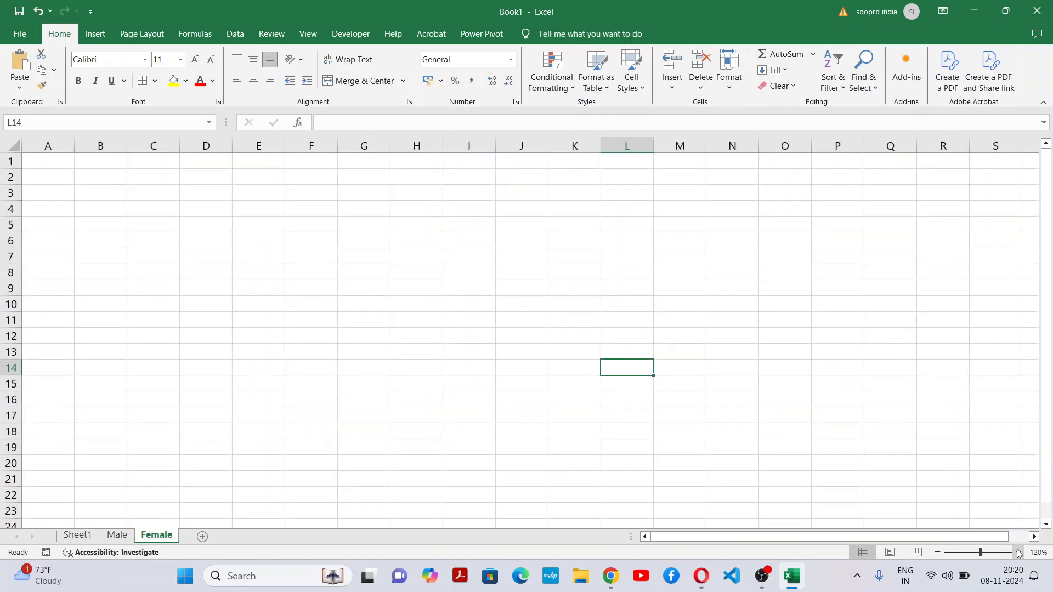
click(1018, 551)
click(444, 448)
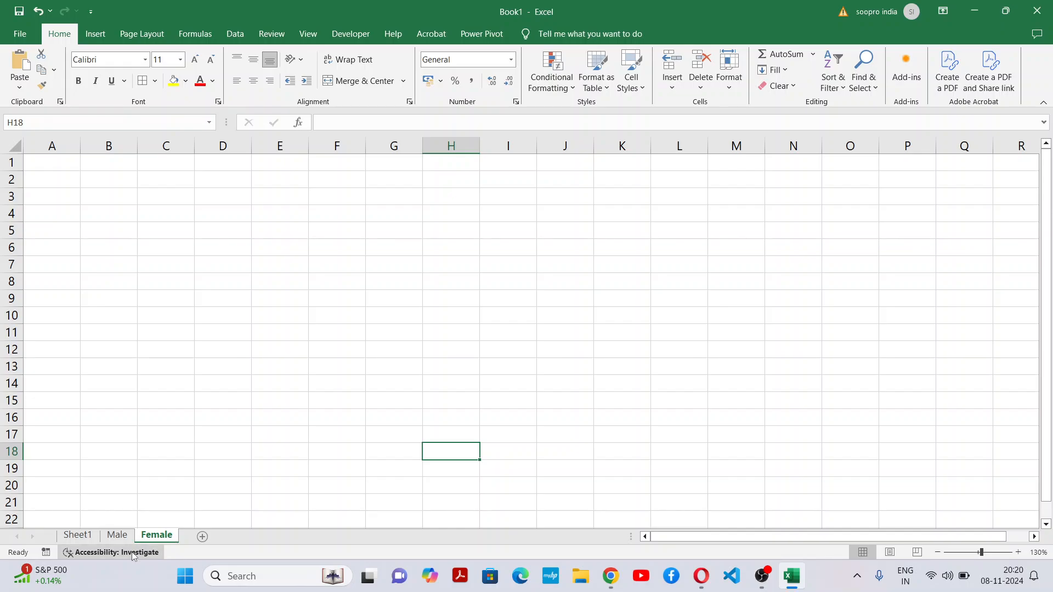
click(126, 536)
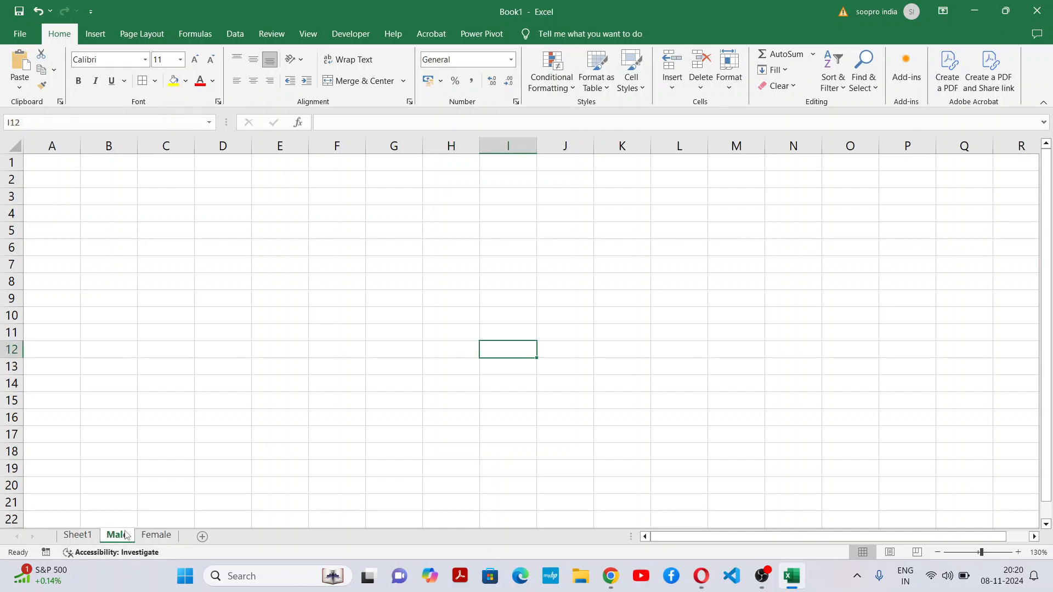
right_click(126, 536)
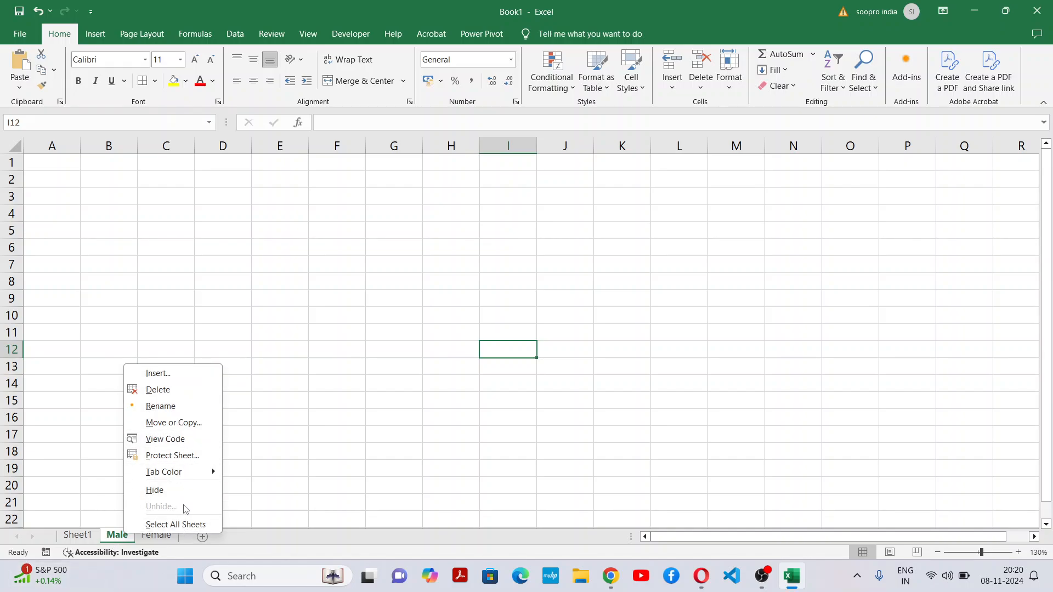
click(179, 406)
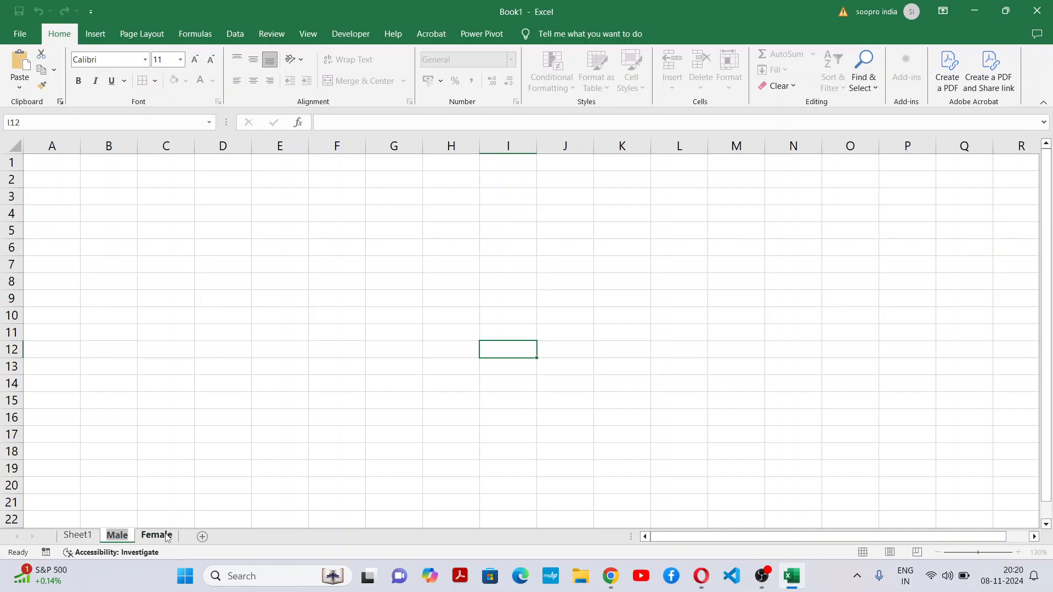
click(187, 468)
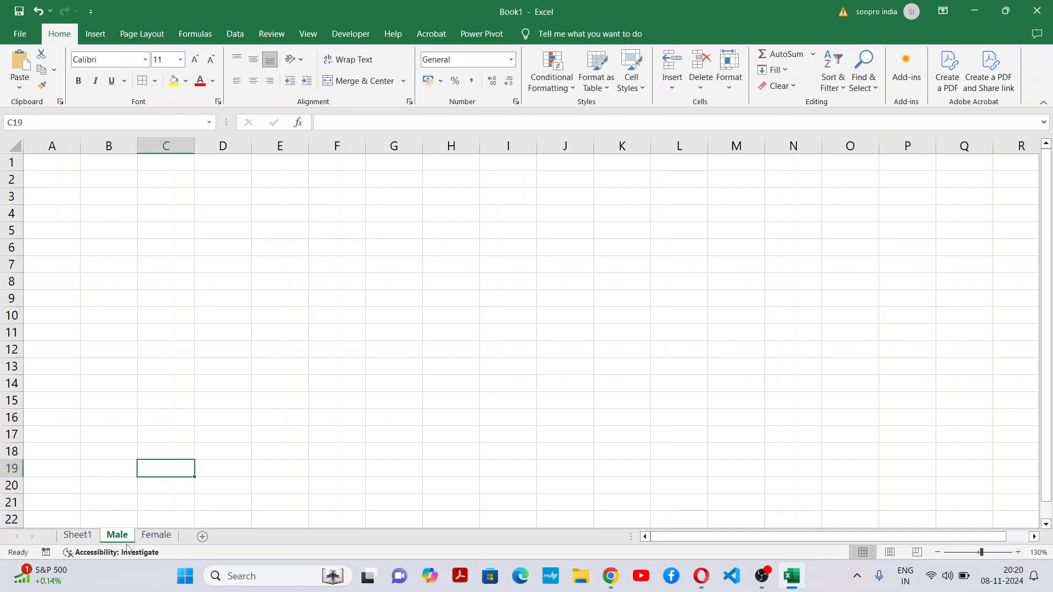
Step: Review the source table C2:I14 on Sheet1 together with the Male and Female destination sheets
click(159, 536)
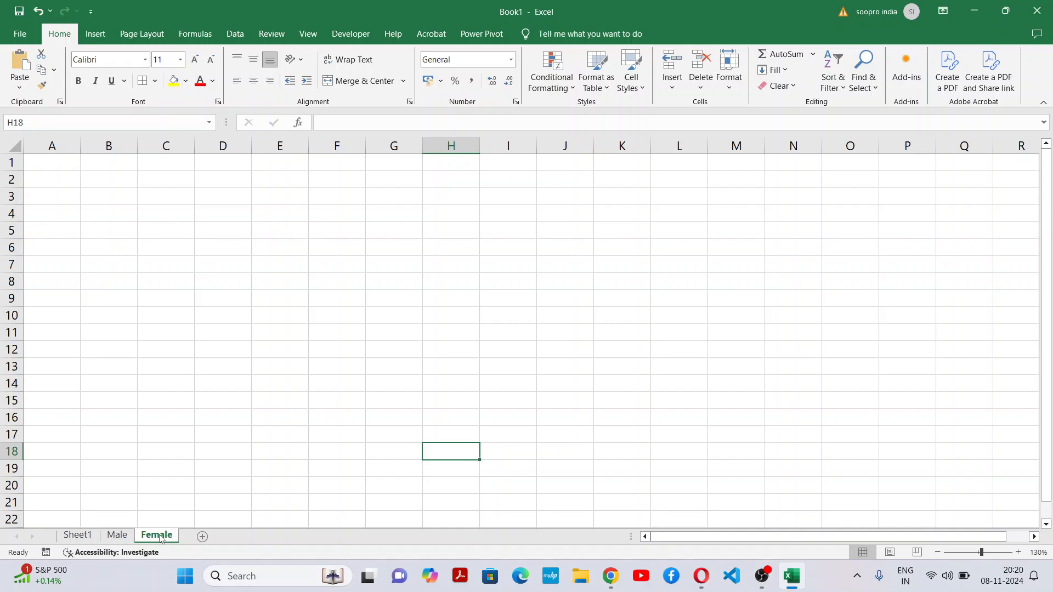
click(93, 536)
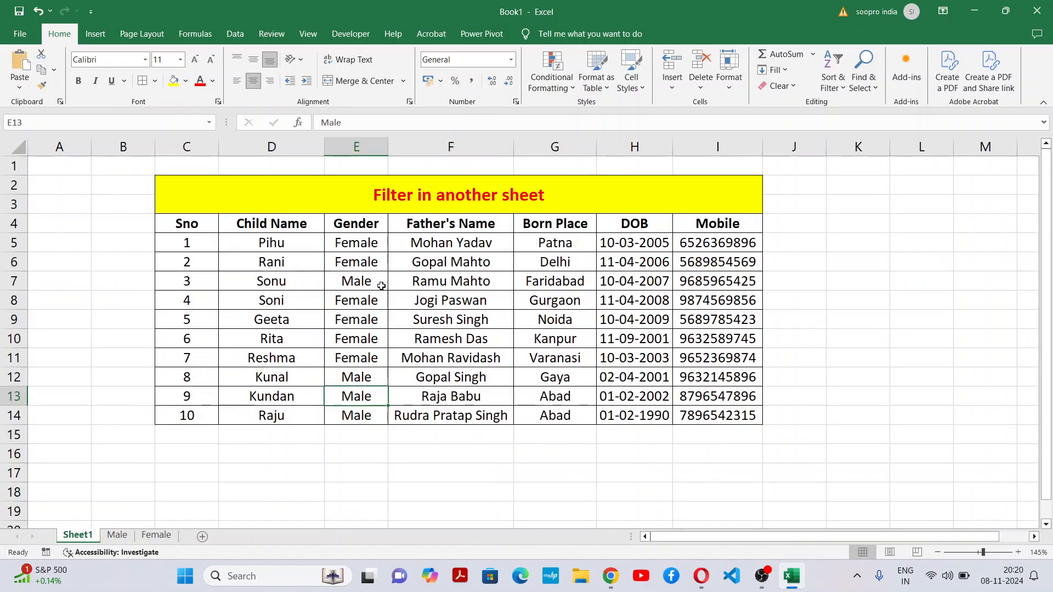
drag(320, 181, 684, 417)
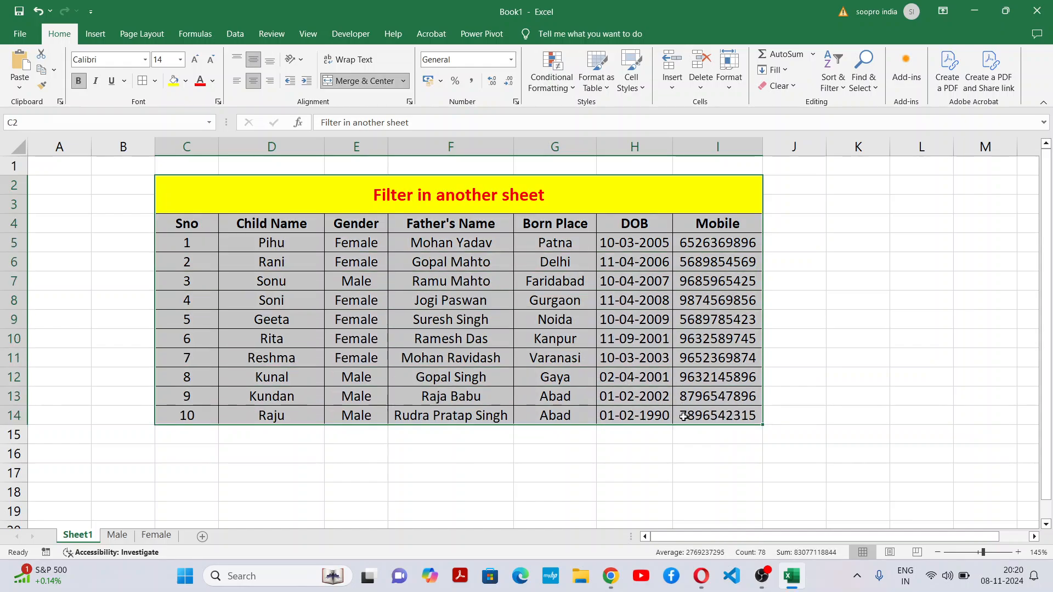
click(117, 536)
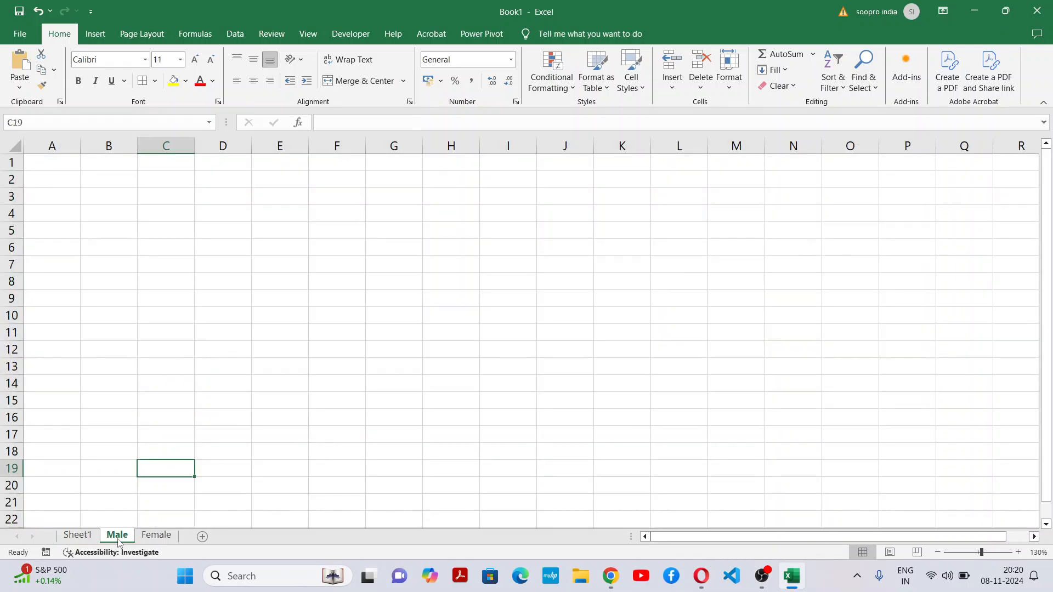
click(156, 536)
click(117, 536)
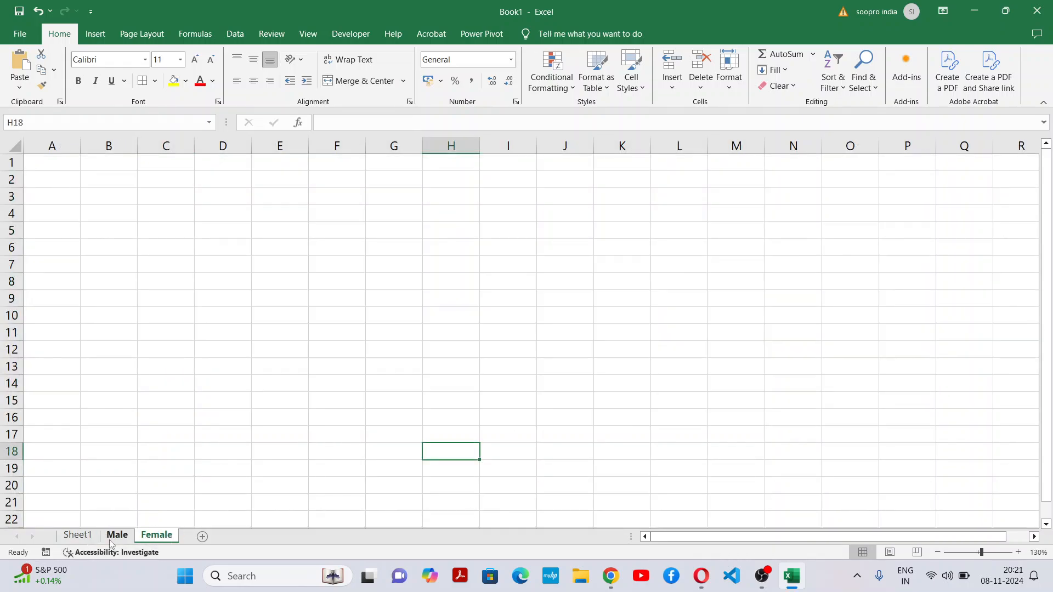
click(78, 536)
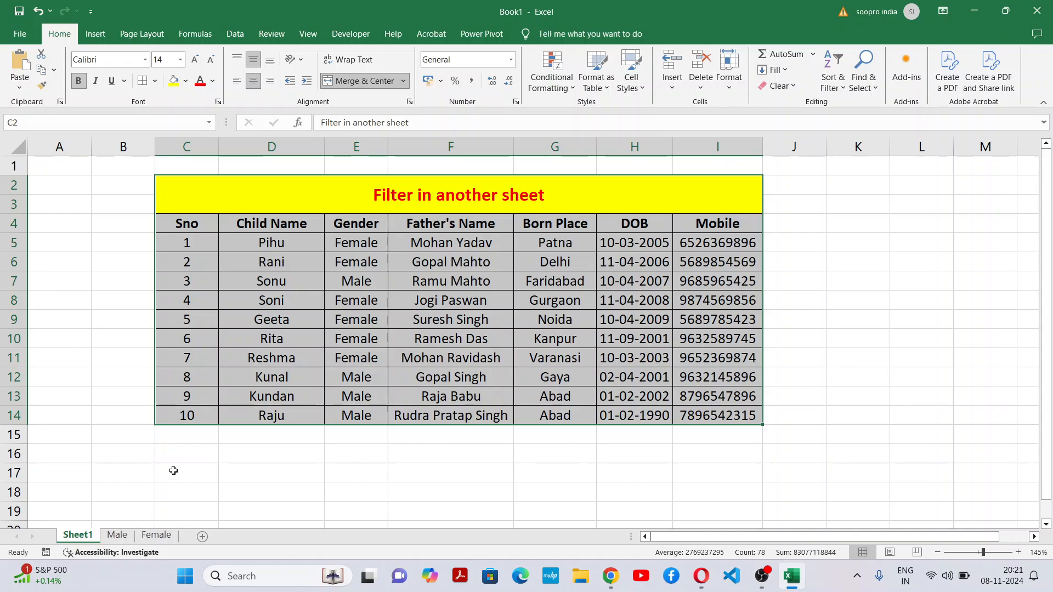
click(173, 472)
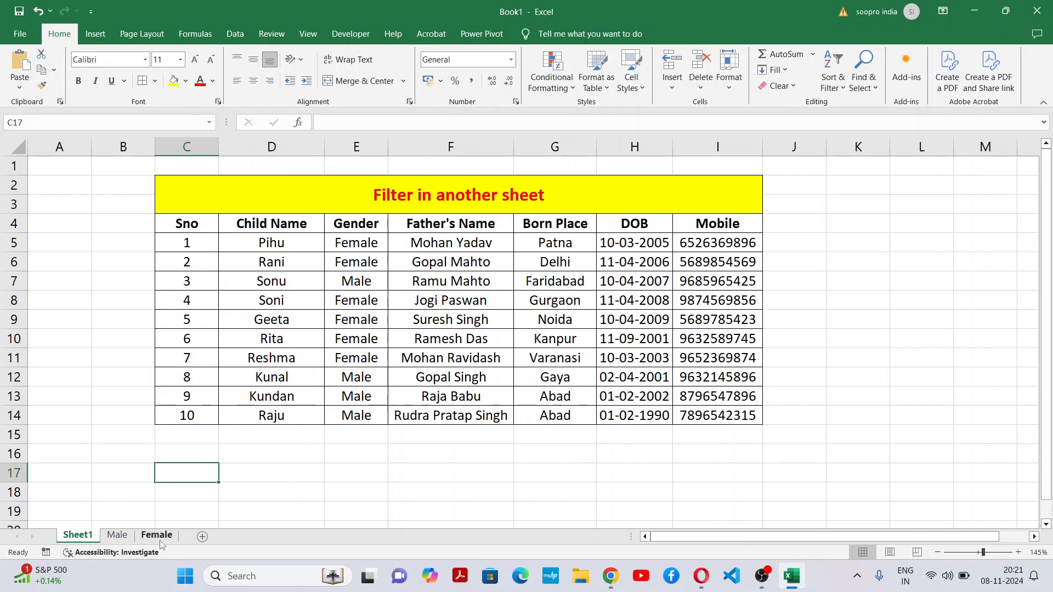
click(277, 486)
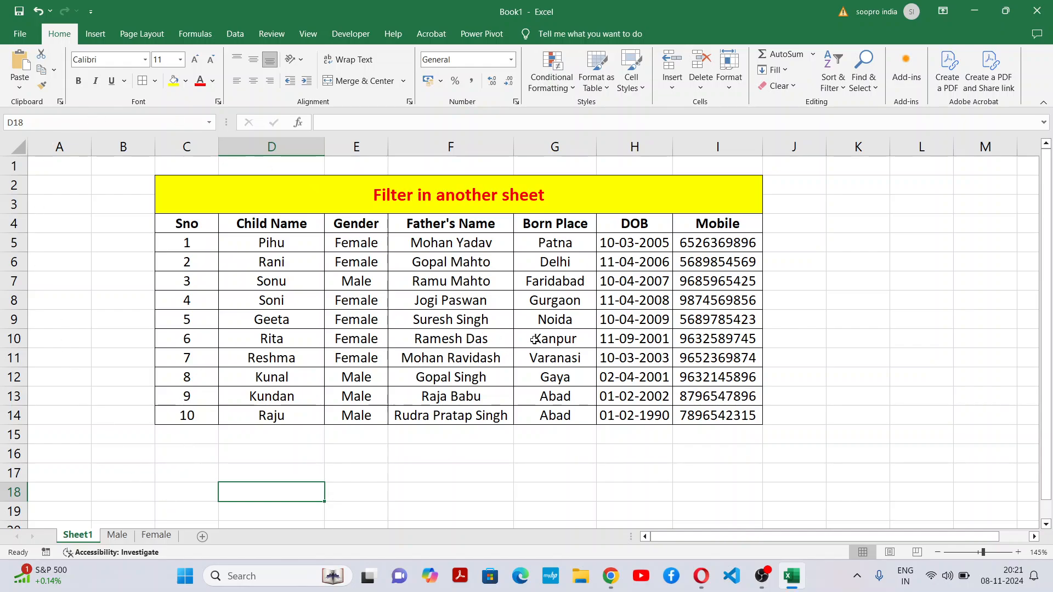
click(122, 538)
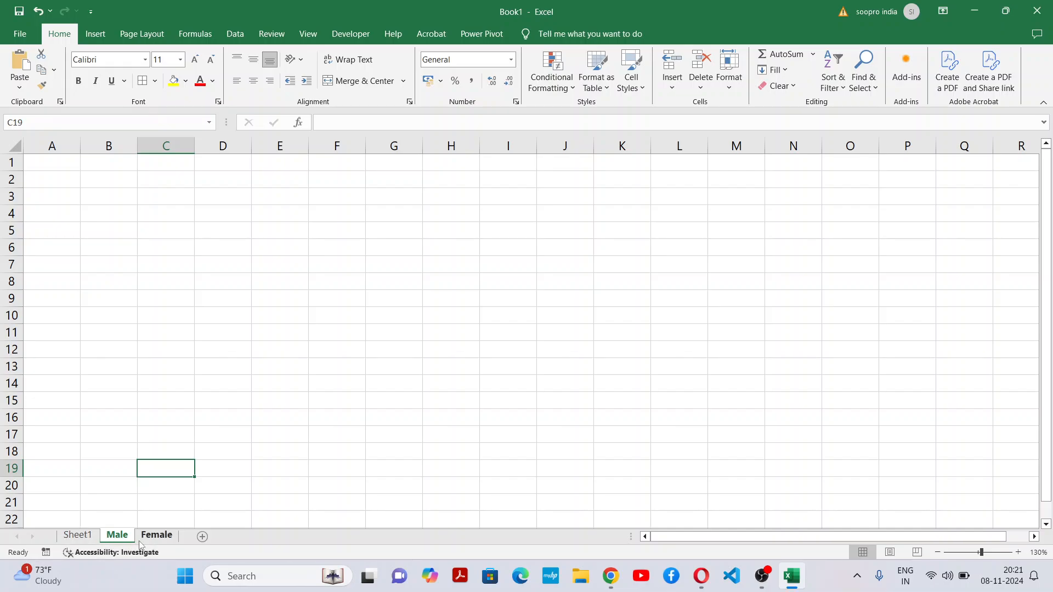
click(164, 537)
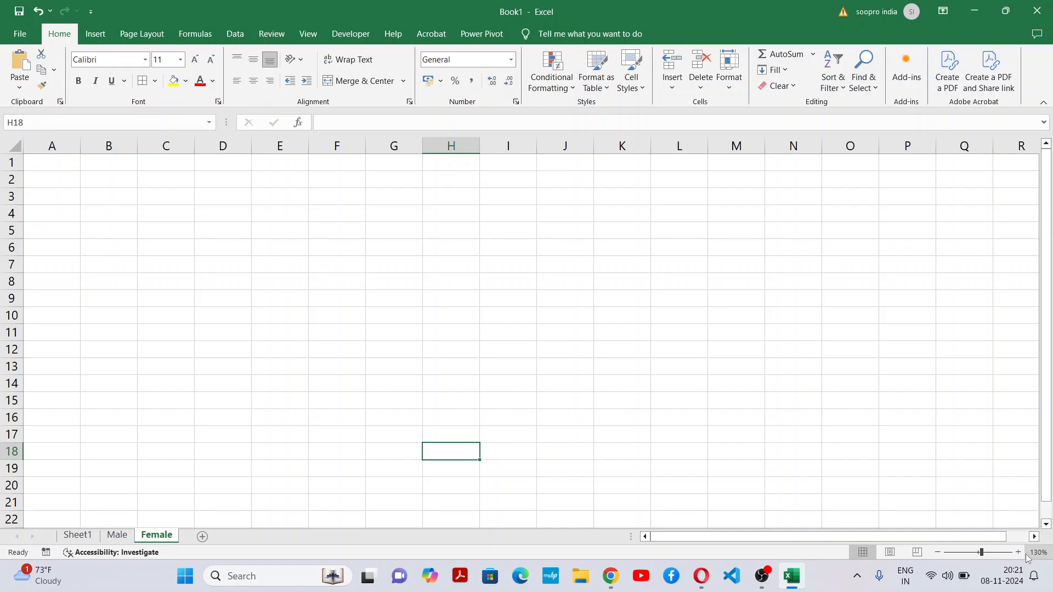
click(1018, 552)
click(371, 421)
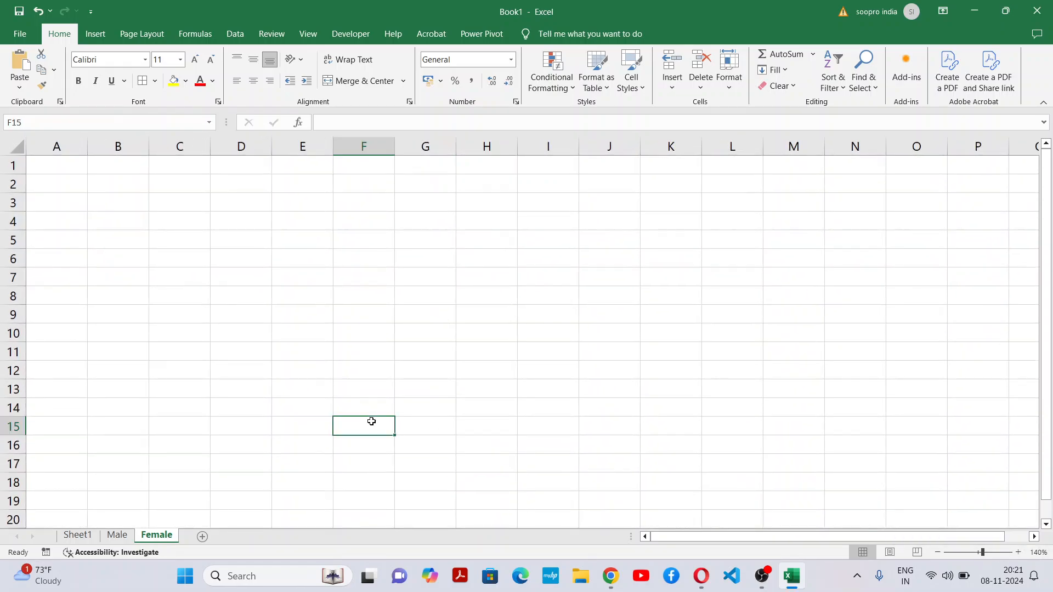
Step: Start an Advanced Filter from the Male sheet
click(117, 536)
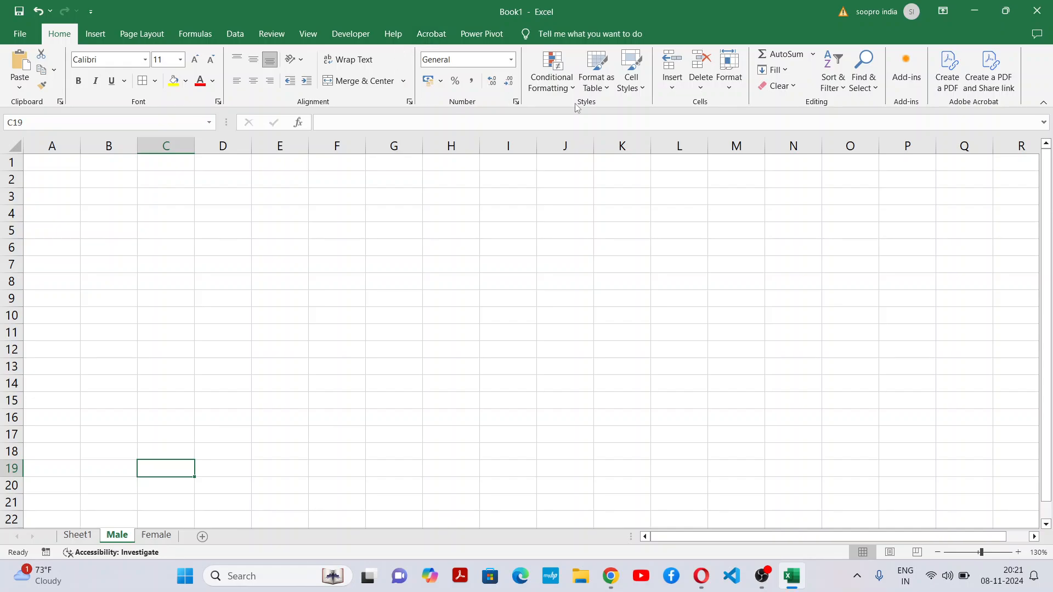
click(236, 34)
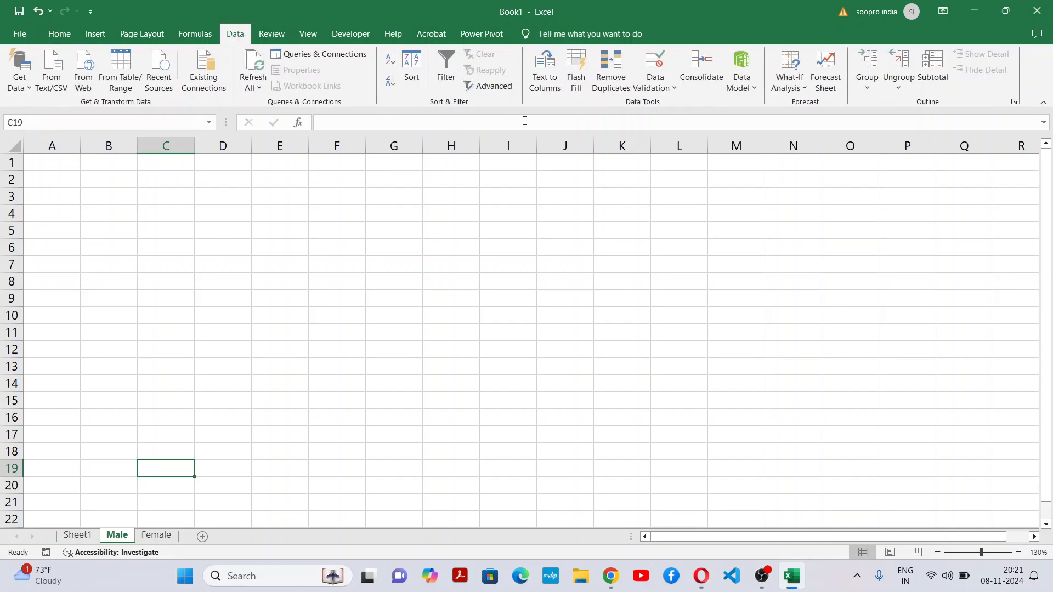
click(506, 88)
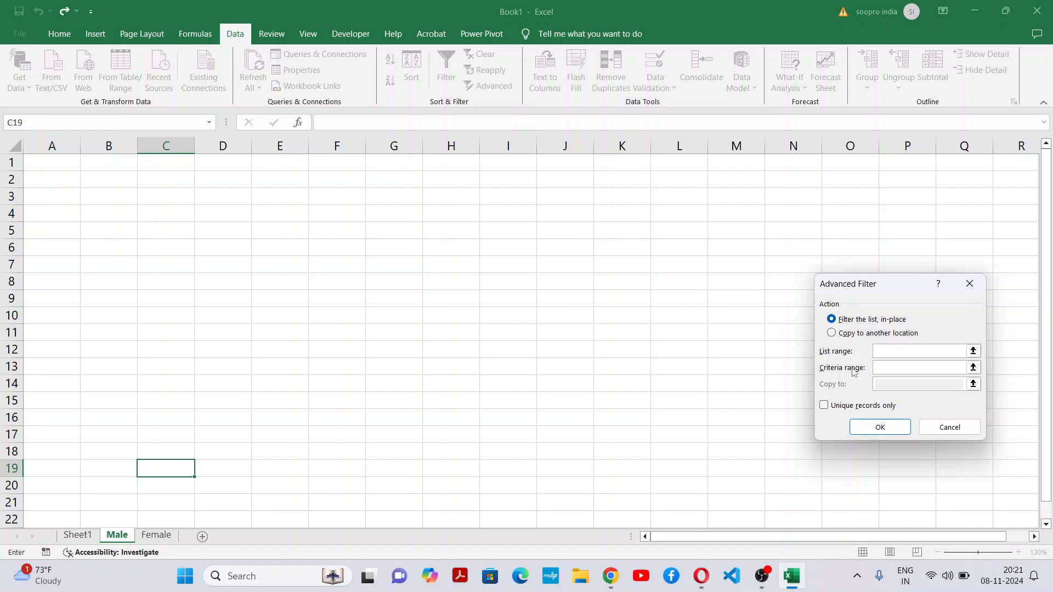
drag(898, 287, 377, 168)
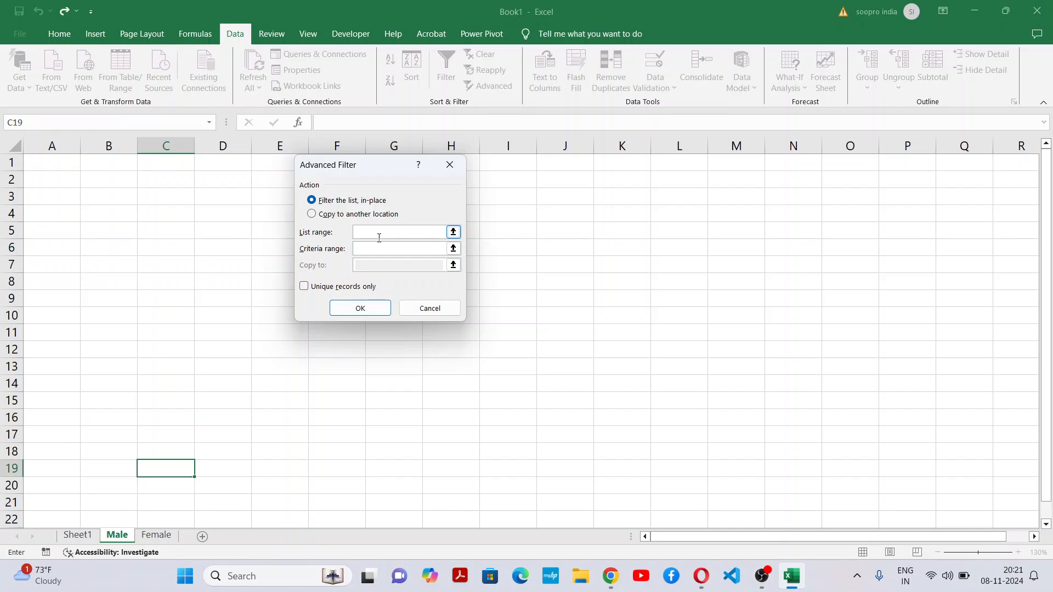
key(alt+Tab)
key(alt+Tab)
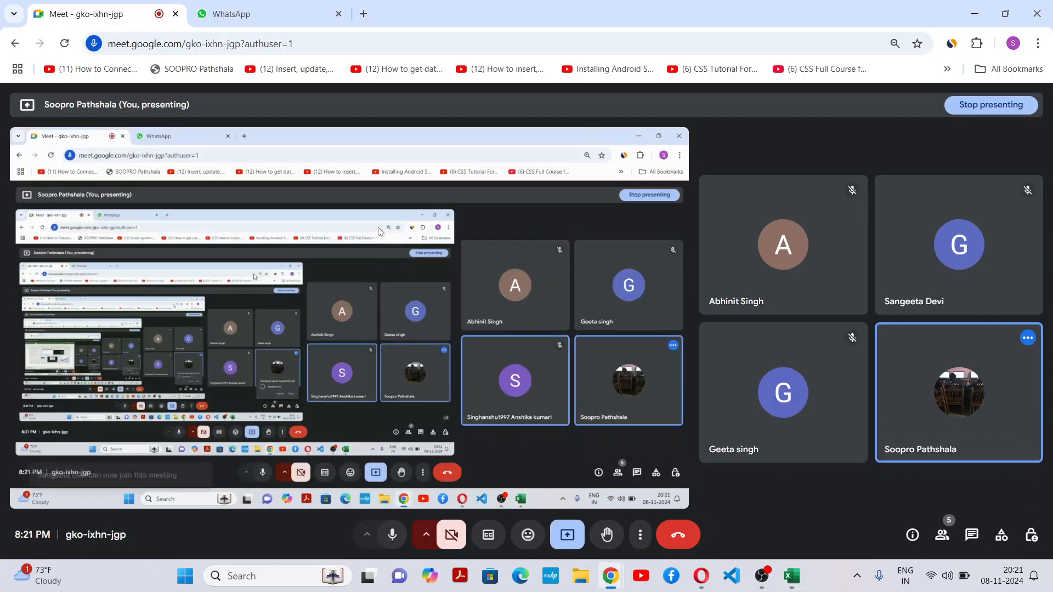
key(alt+Tab)
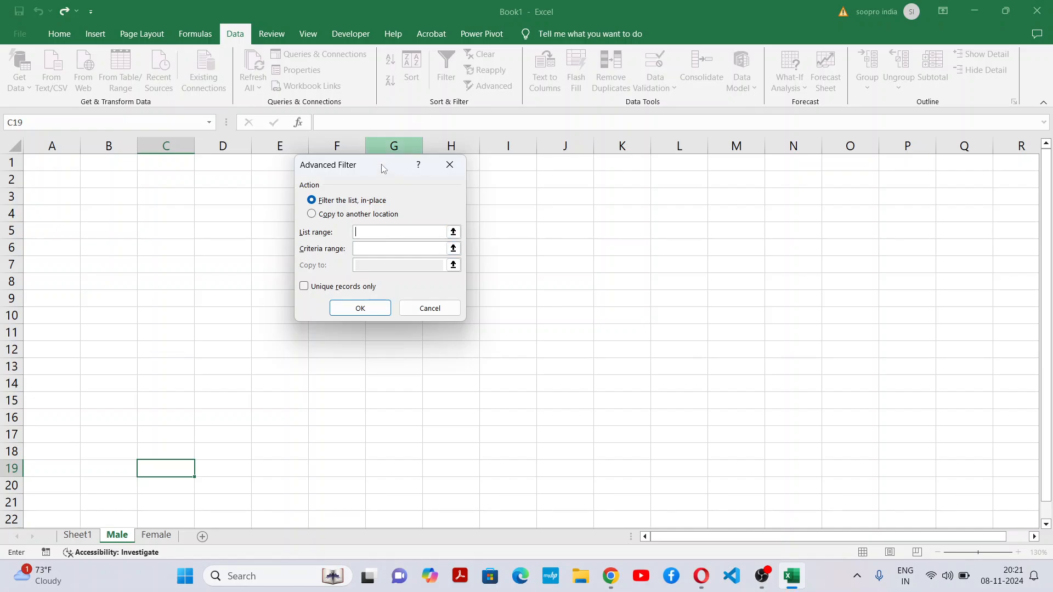
Step: Set the Advanced Filter's list range to the table with its headers, Sheet1!$C$4:$I$14
drag(382, 165, 514, 248)
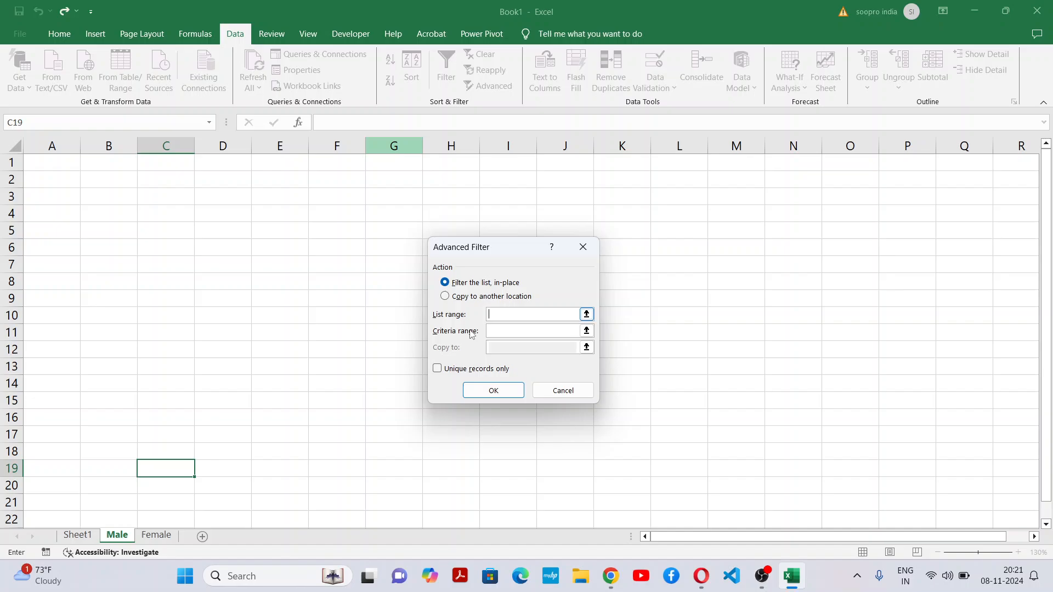
click(93, 540)
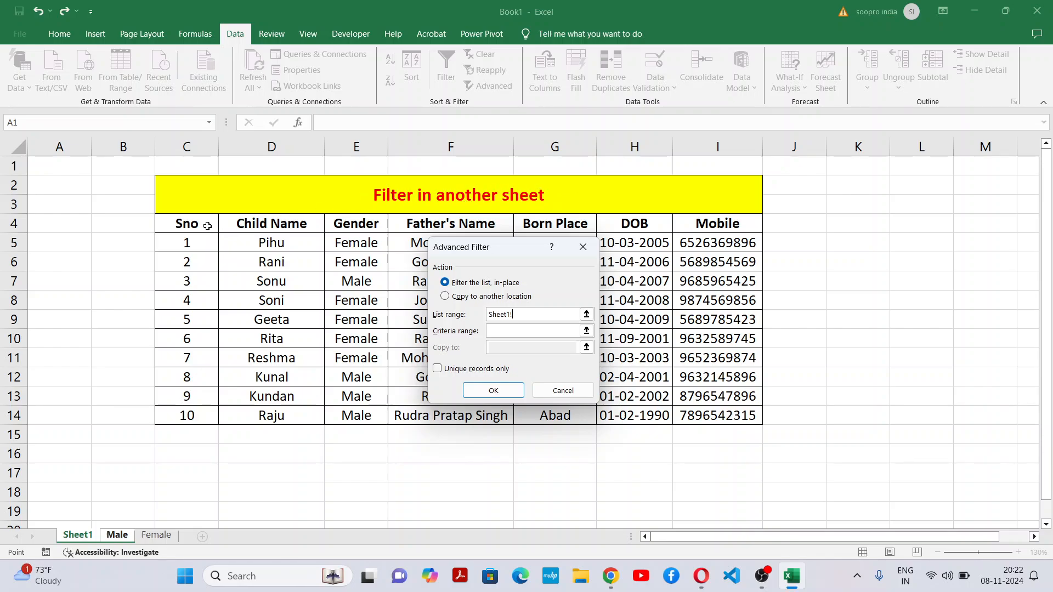
drag(187, 225, 710, 222)
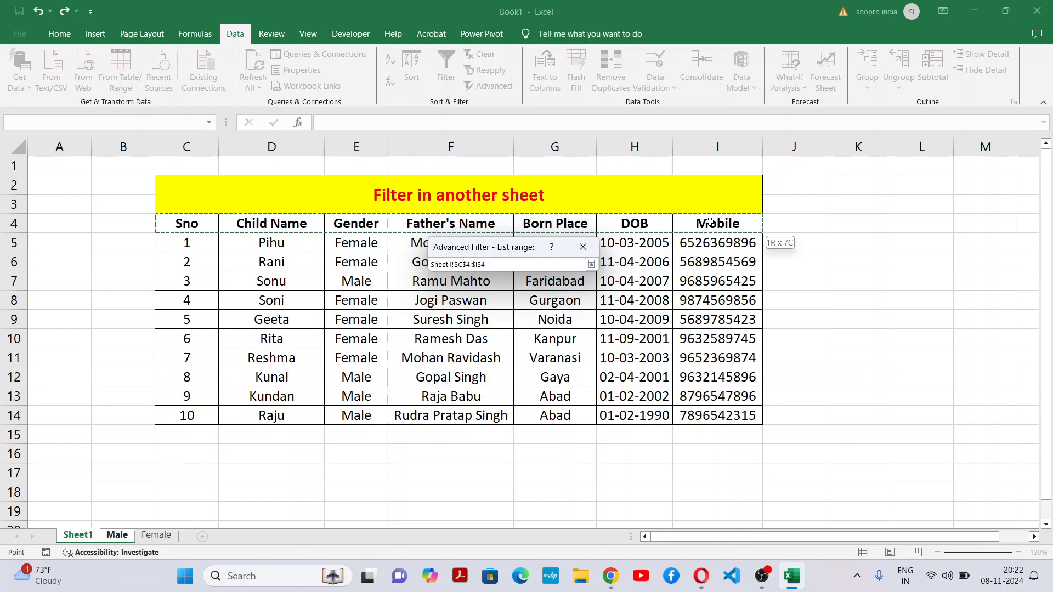
drag(710, 227, 691, 407)
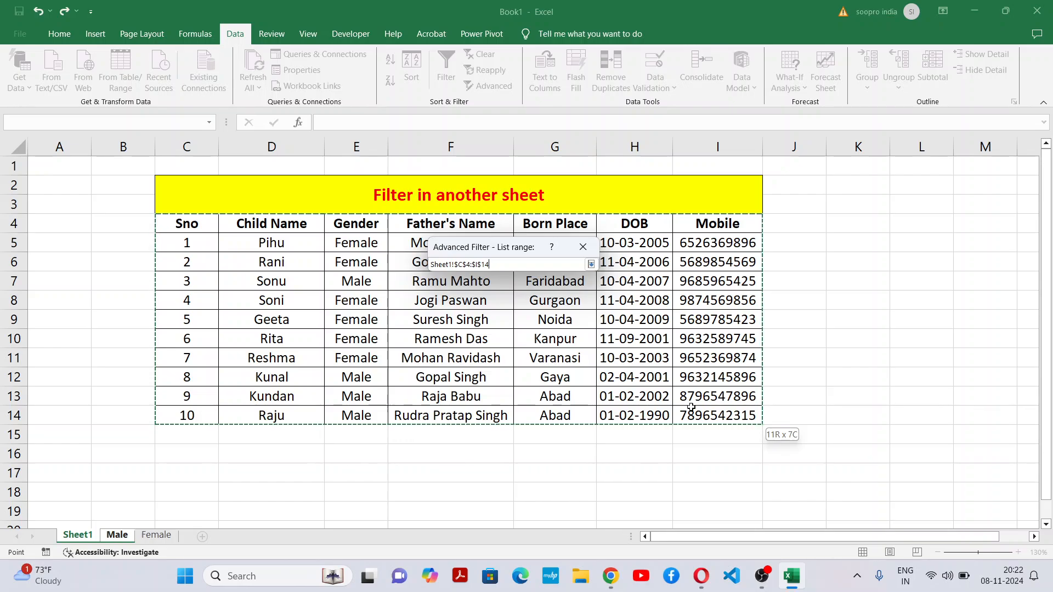
Step: Cancel the Advanced Filter and delete the empty column A from Sheet1
drag(692, 407, 692, 407)
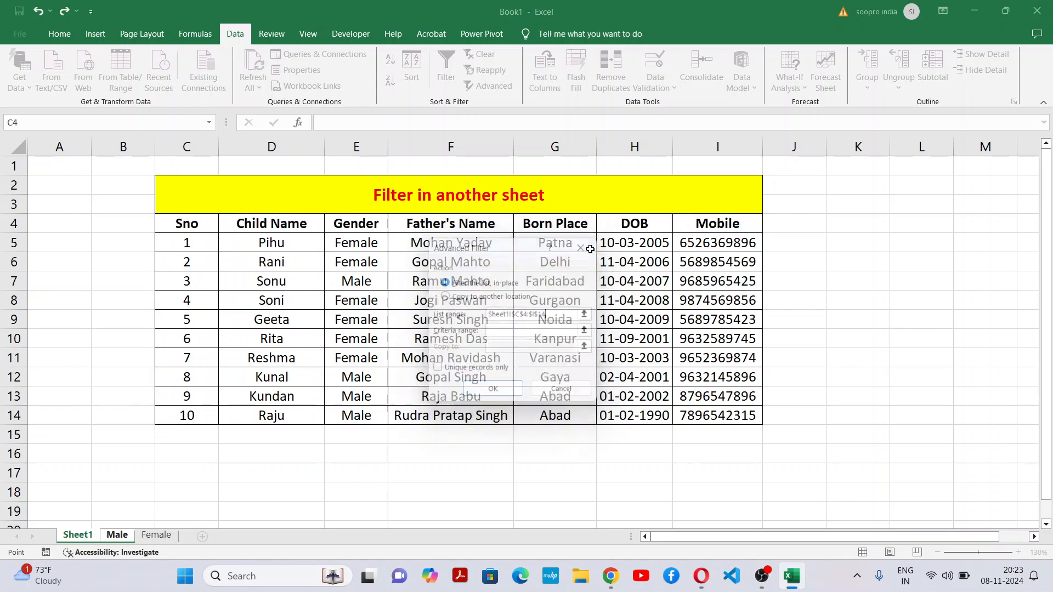
click(74, 535)
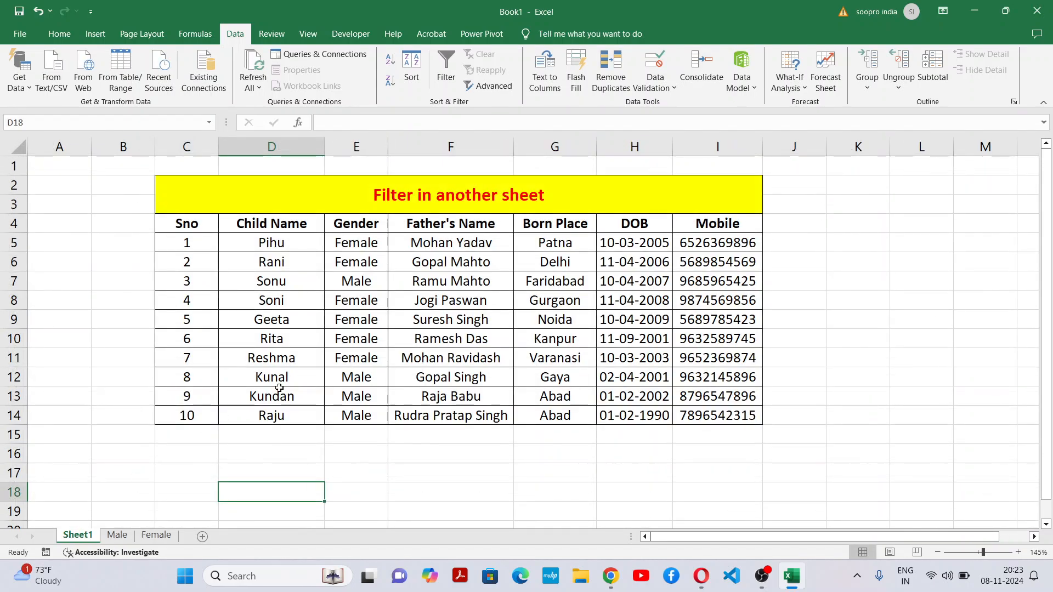
click(60, 147)
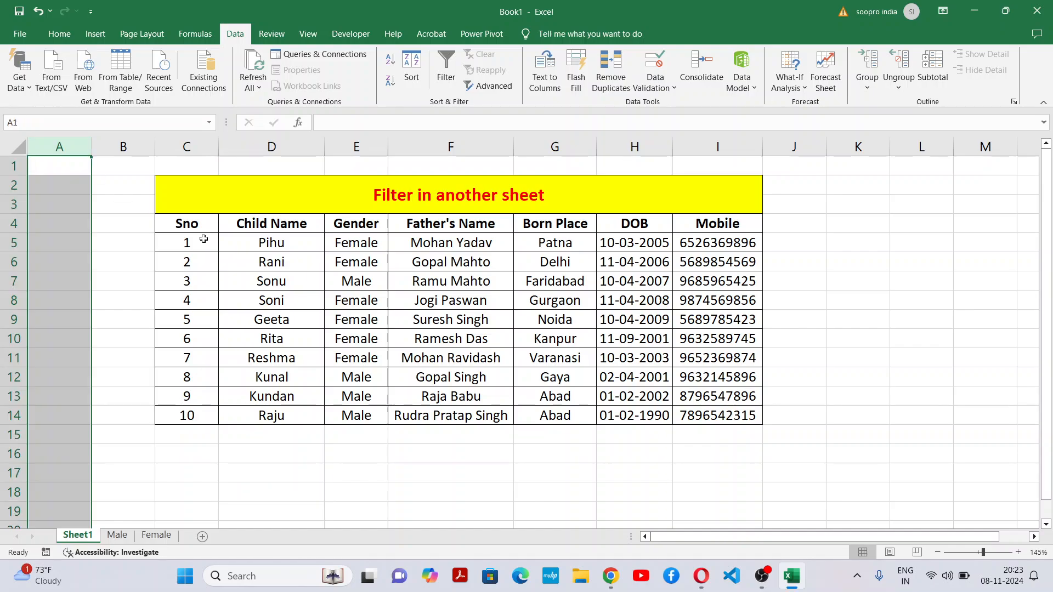
key(ctrl+minus)
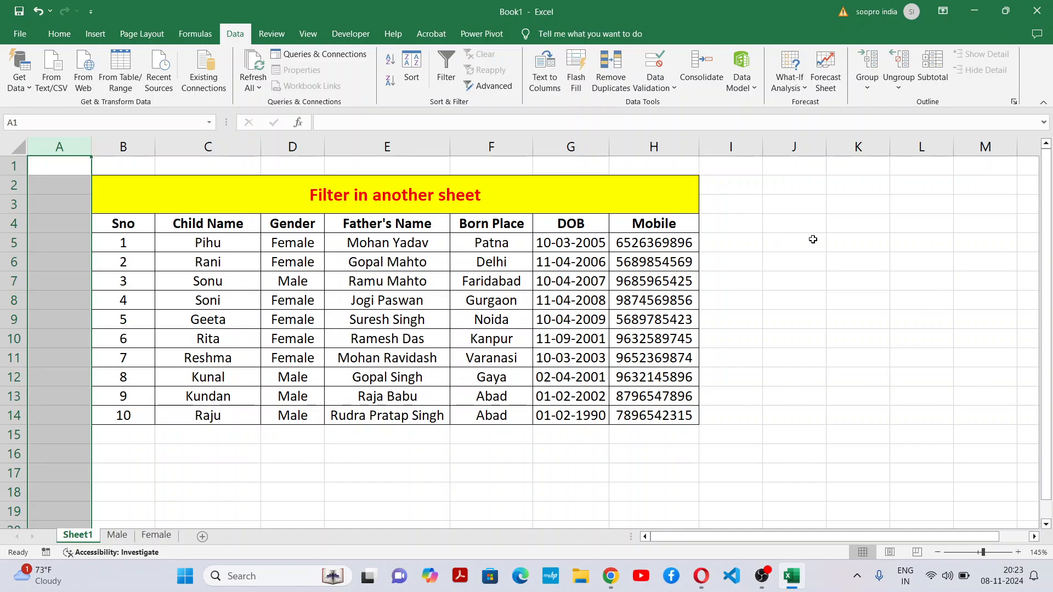
Step: Add borders to the cells J5:J6 beside the table on Sheet1
drag(812, 235, 813, 259)
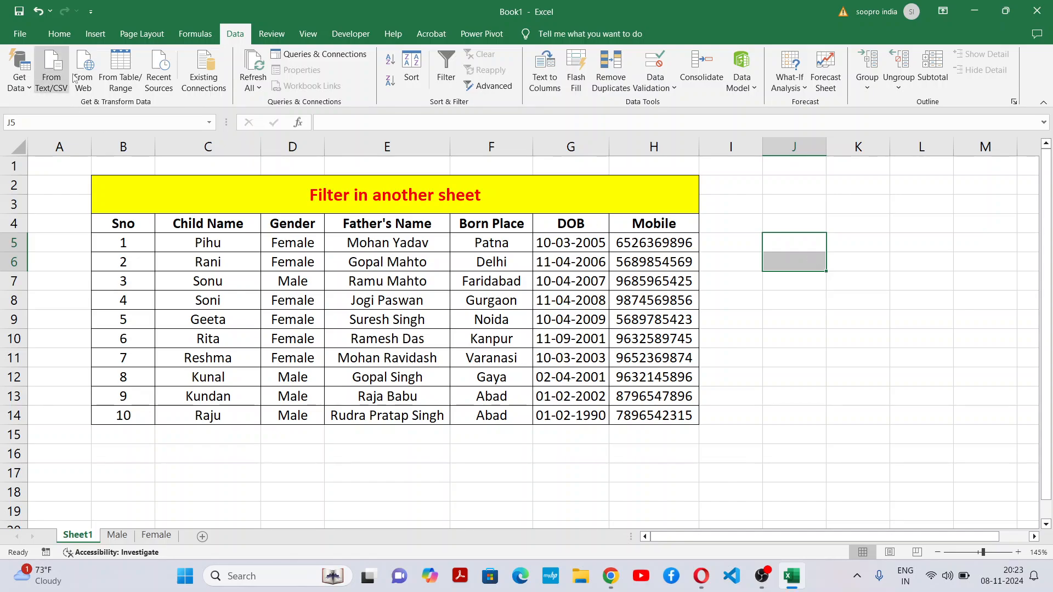
click(73, 33)
click(143, 80)
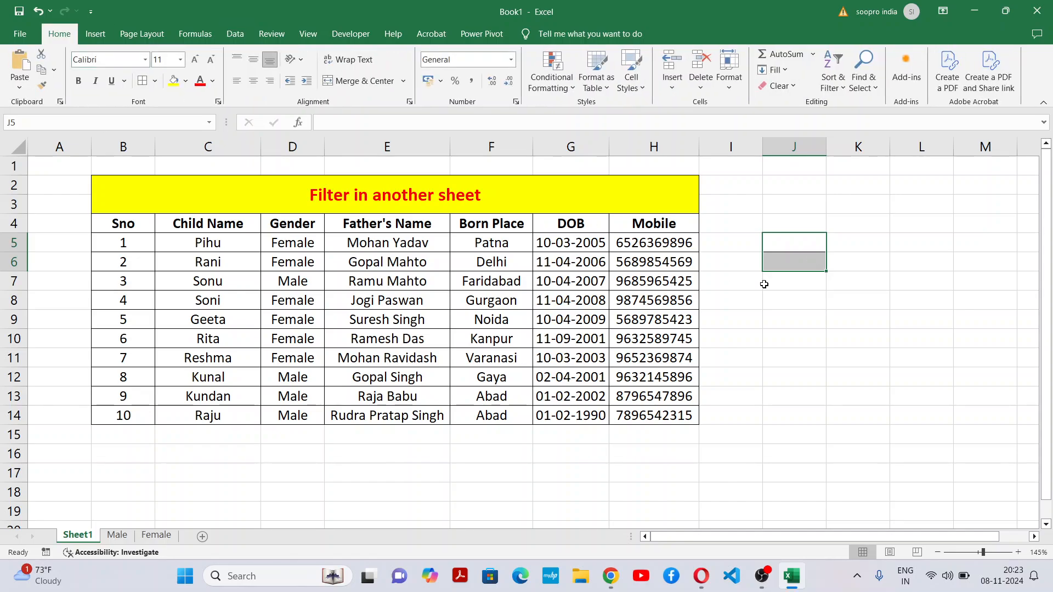
click(796, 314)
Step: Enter the male criteria beside the table, with Gender in J5 and Male in J6
click(786, 239)
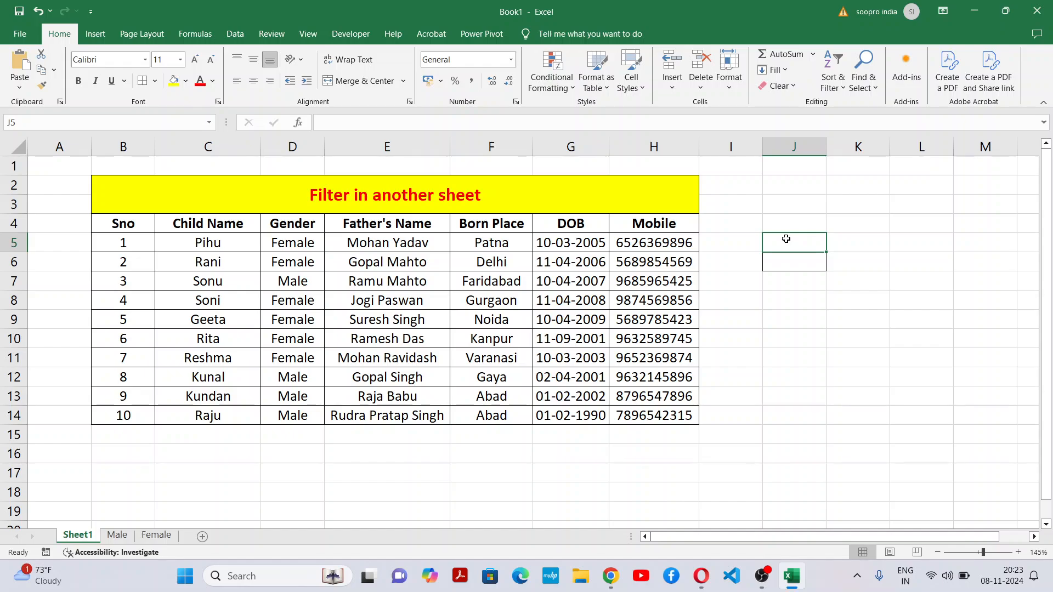
text(Gender)
key(Return)
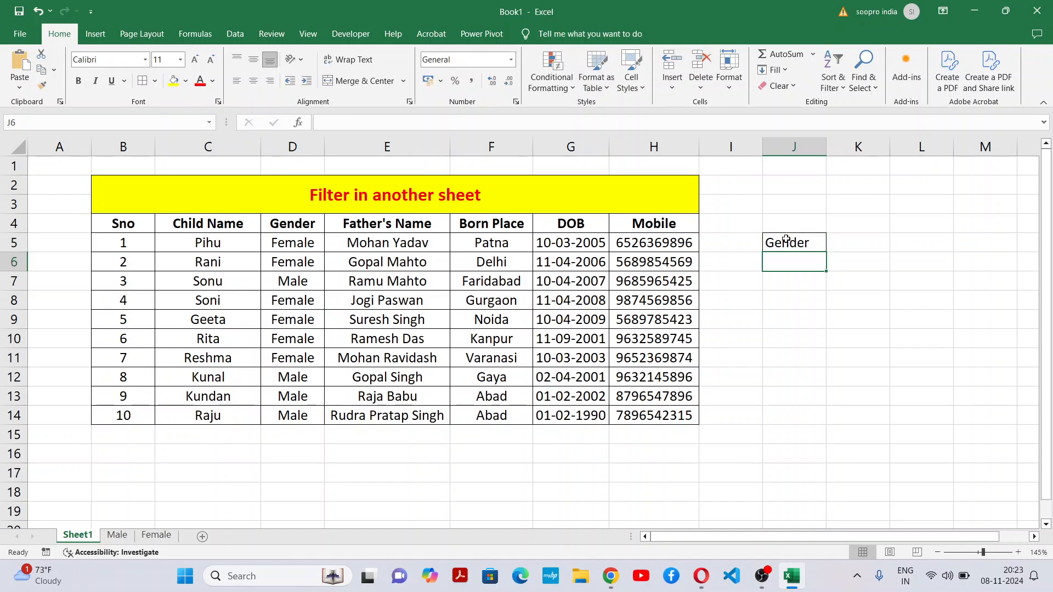
text(Male)
key(Return)
key(Return)
key(Return)
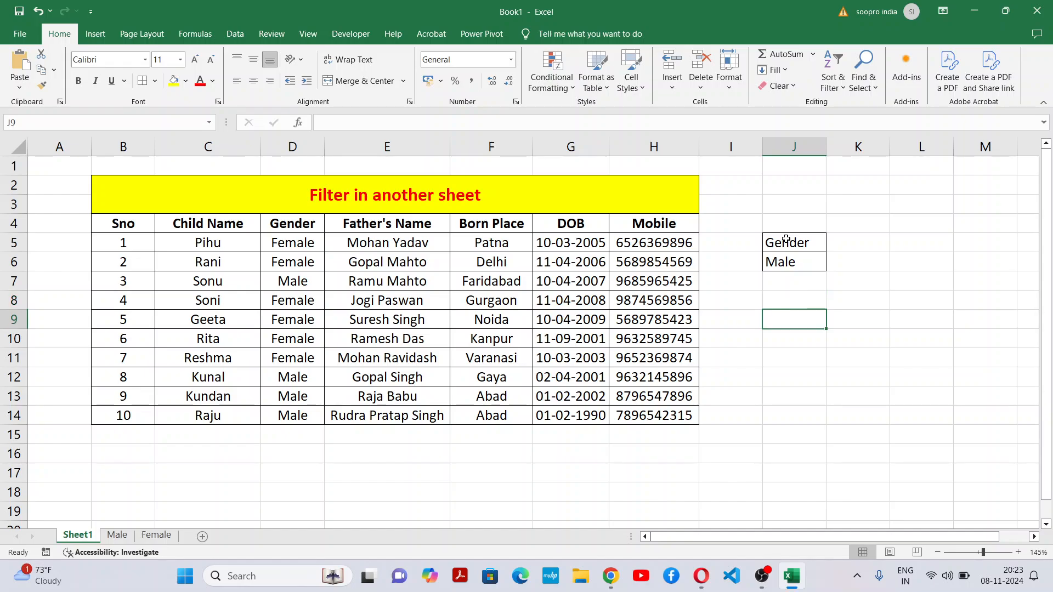
Step: Enter the female criteria below the male ones, with Gender in J9 and Female in J10
text(Gender)
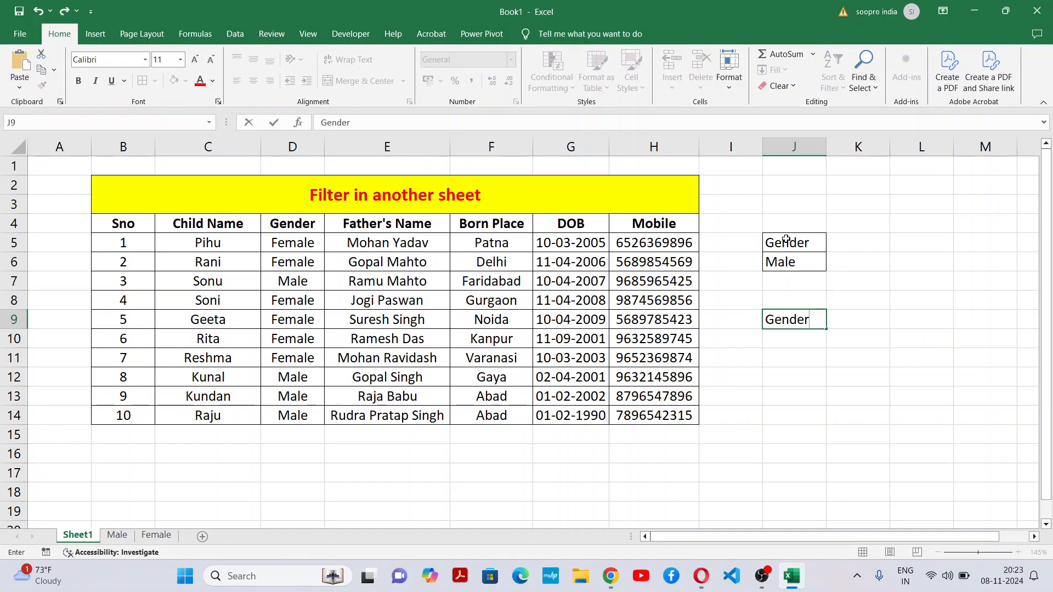
key(Return)
text(Fem)
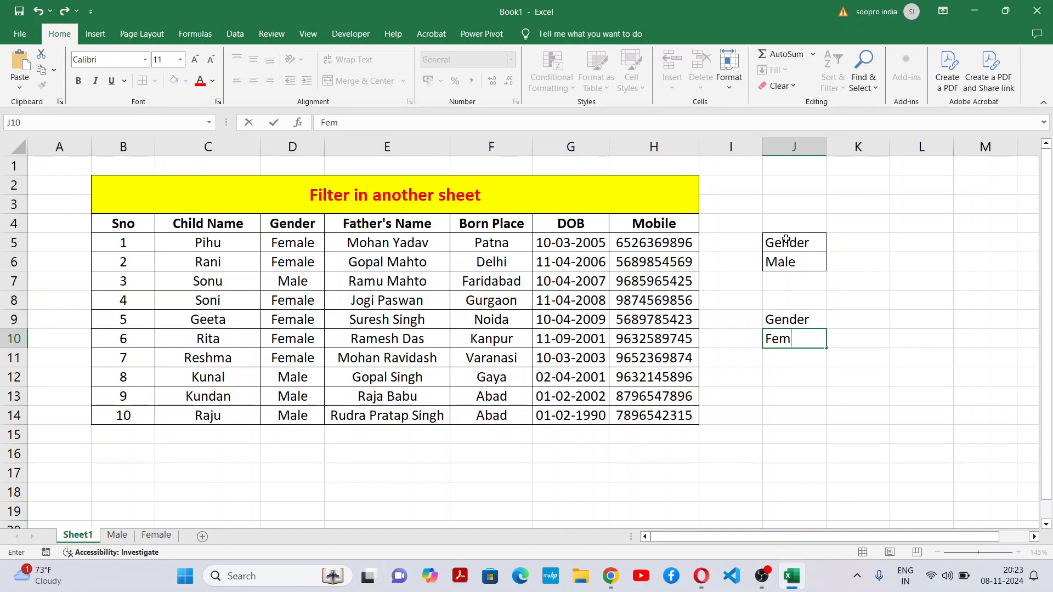
text(ale)
click(988, 360)
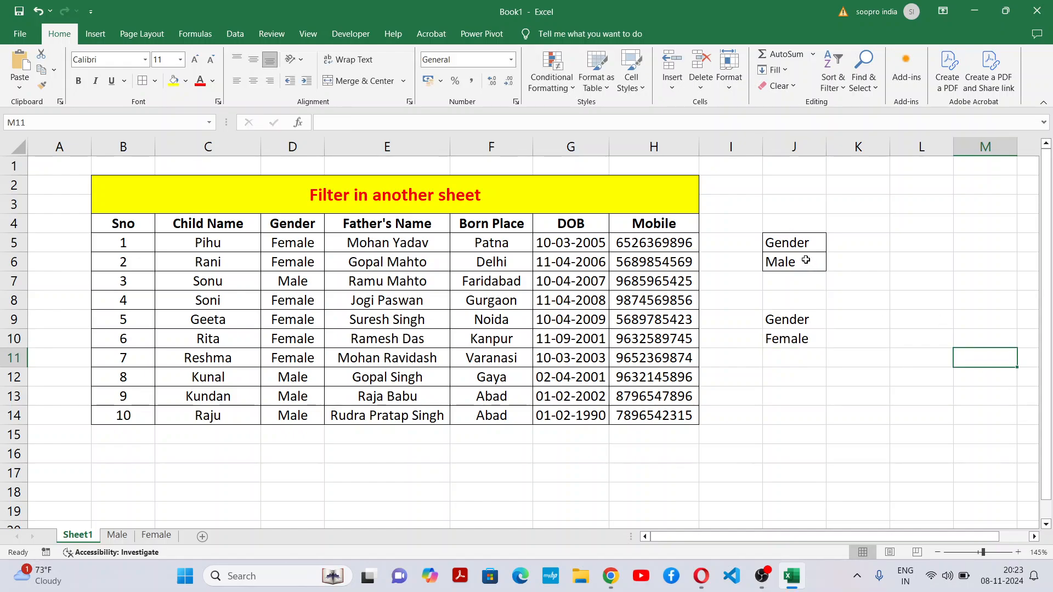
Step: Make the Gender header in J5 bold and centre the contents of J5:J10
click(804, 243)
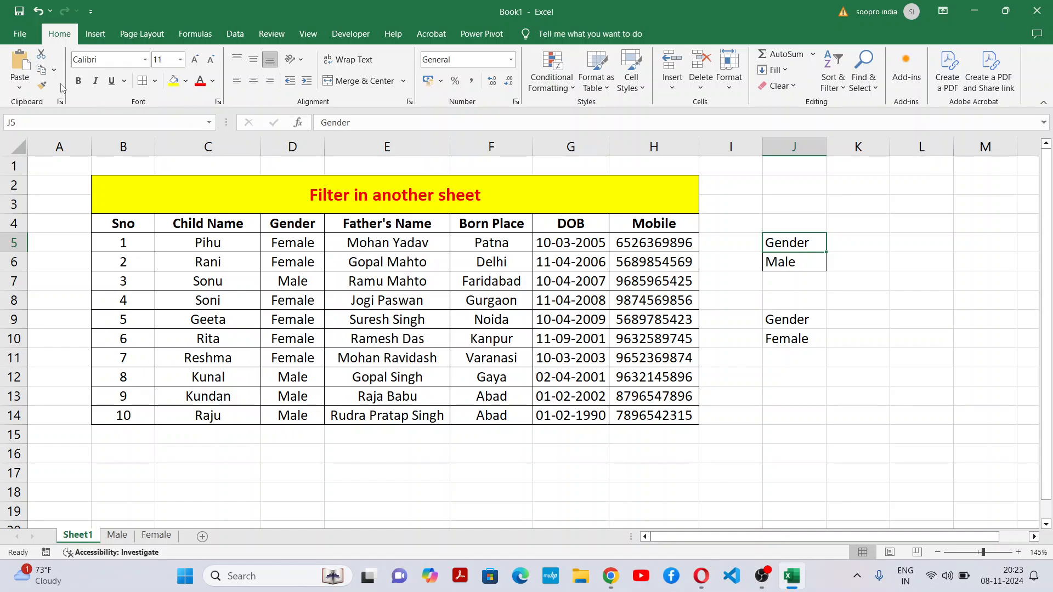
click(78, 81)
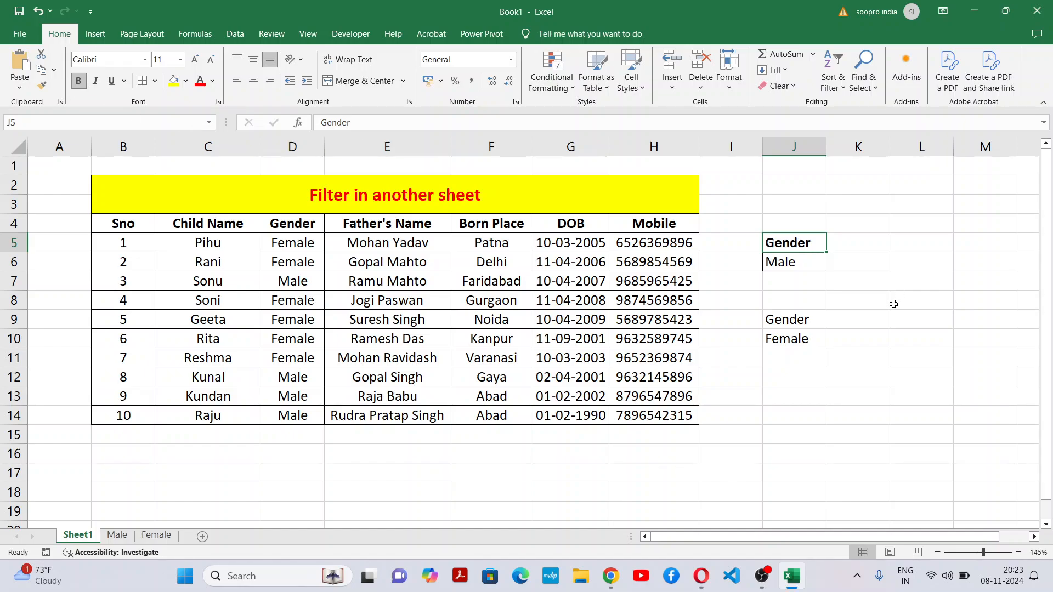
drag(795, 244, 795, 339)
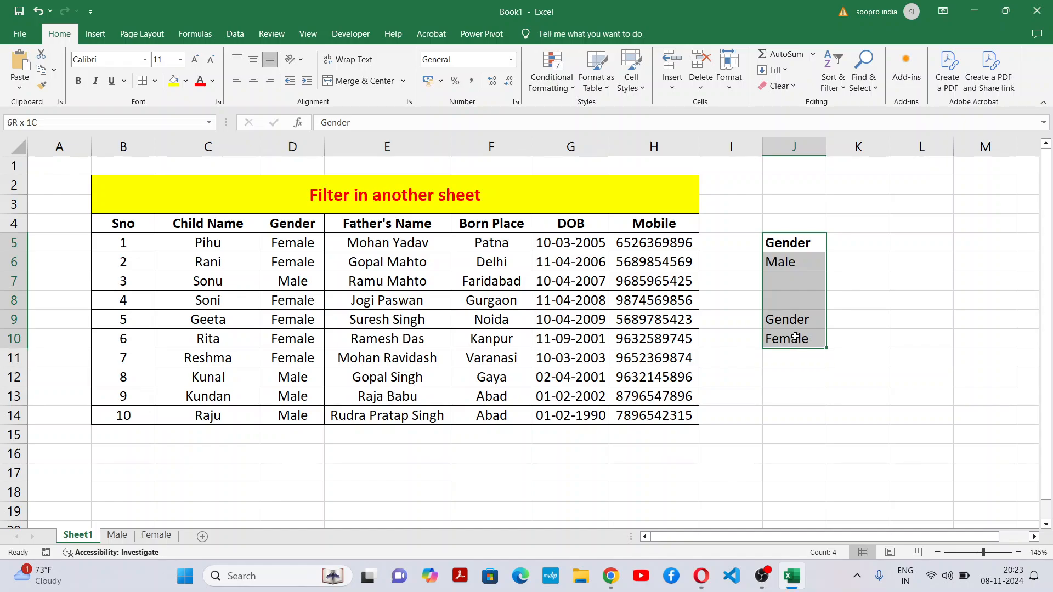
click(253, 80)
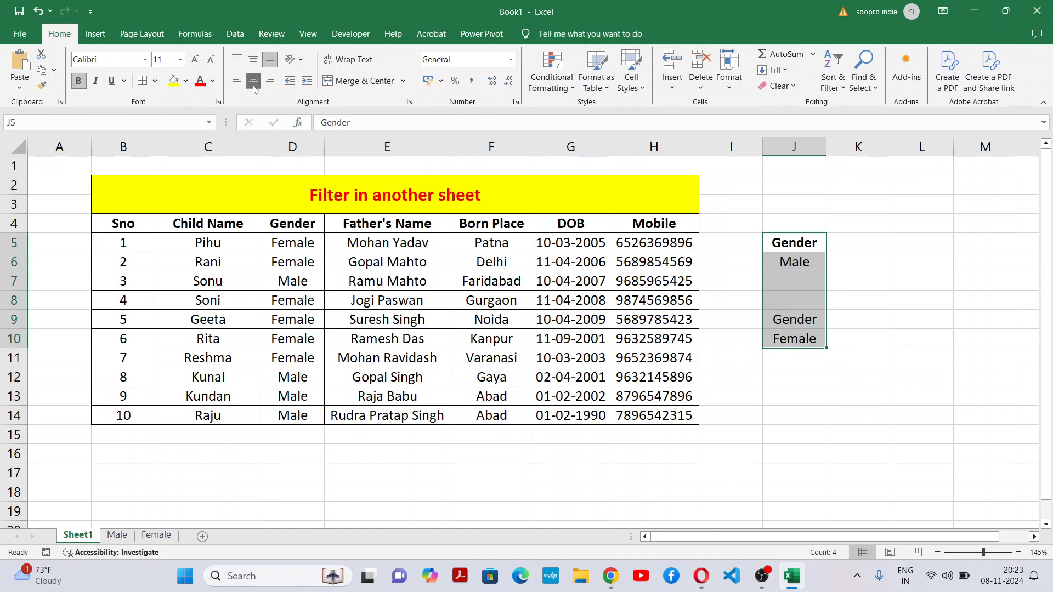
click(929, 299)
Step: Make the Gender header in J9 bold and add borders to the cells J9:J10
click(802, 320)
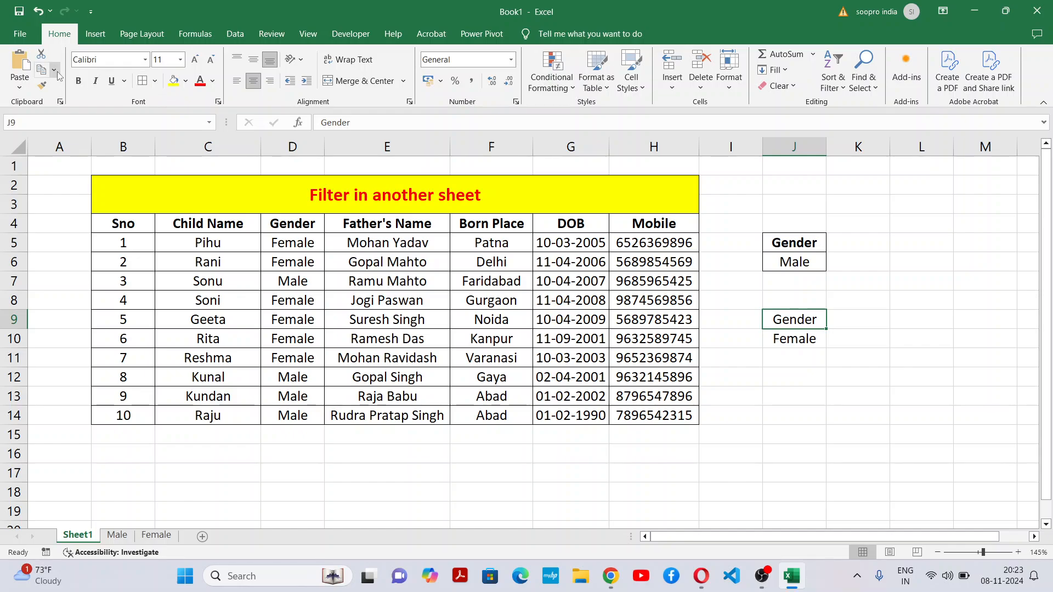
click(78, 81)
click(845, 413)
click(802, 321)
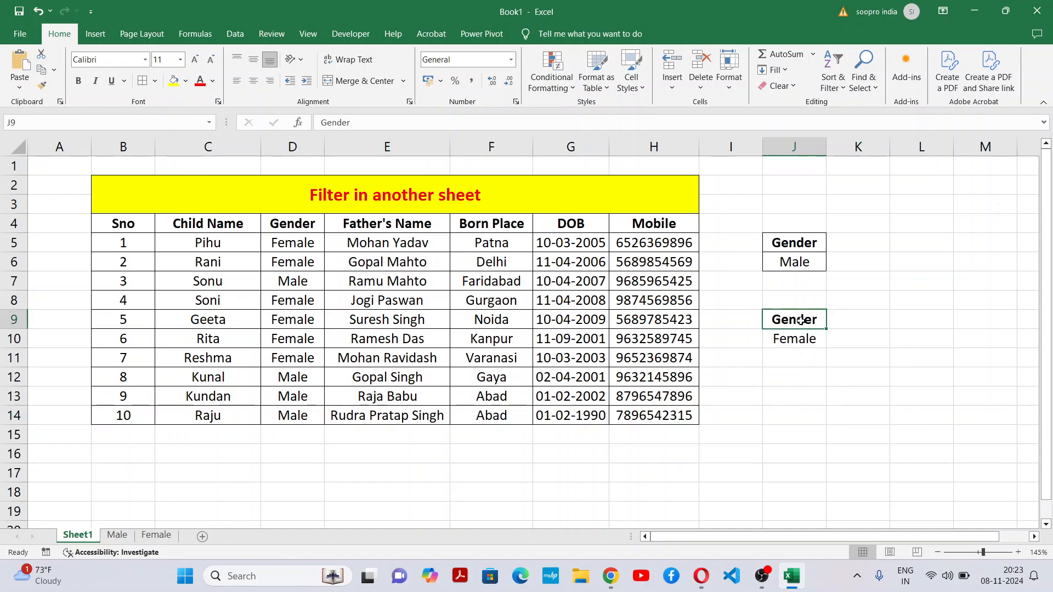
drag(802, 321, 798, 339)
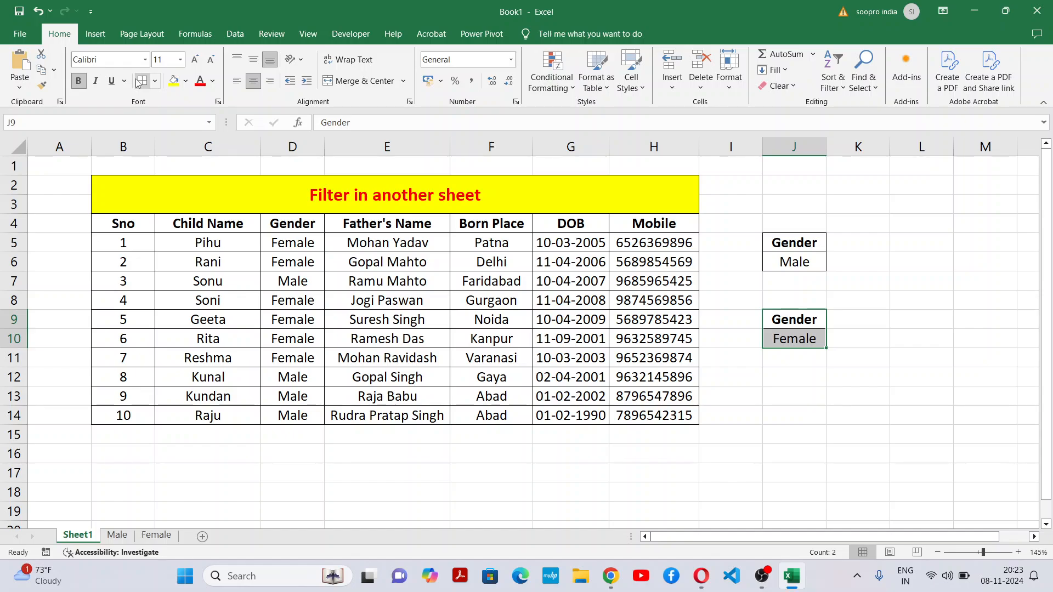
click(901, 360)
Step: Review the criteria ranges beside the Sheet1 table together with the Male and Female destination sheets
drag(809, 242, 767, 259)
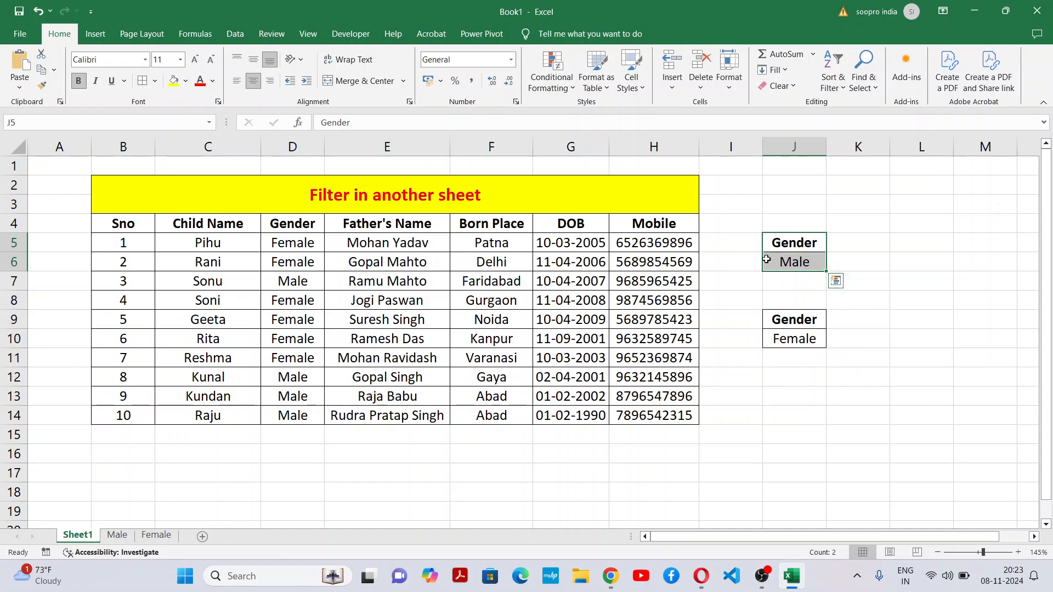
click(847, 313)
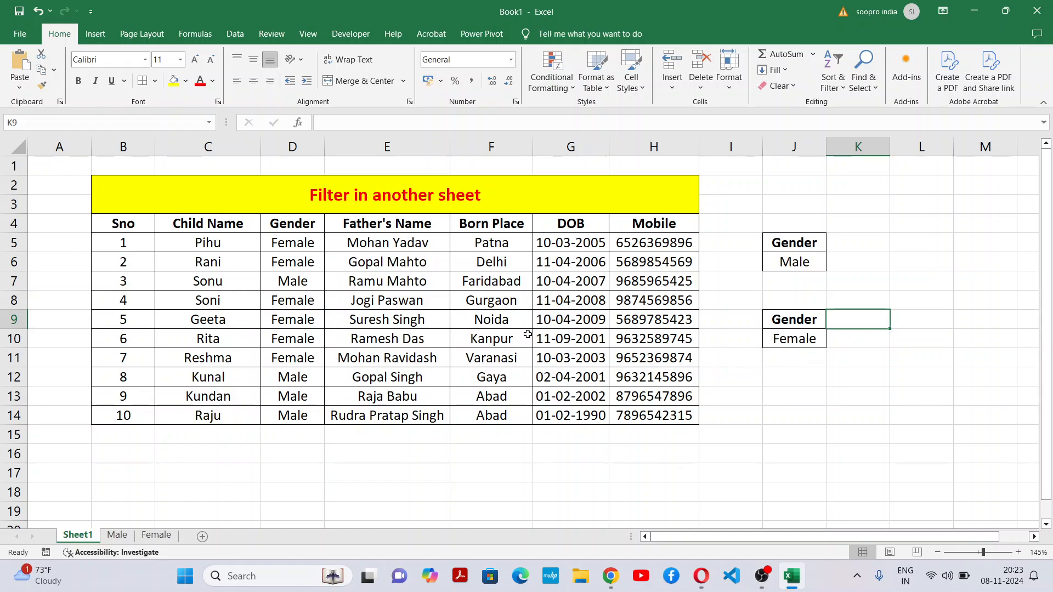
click(767, 431)
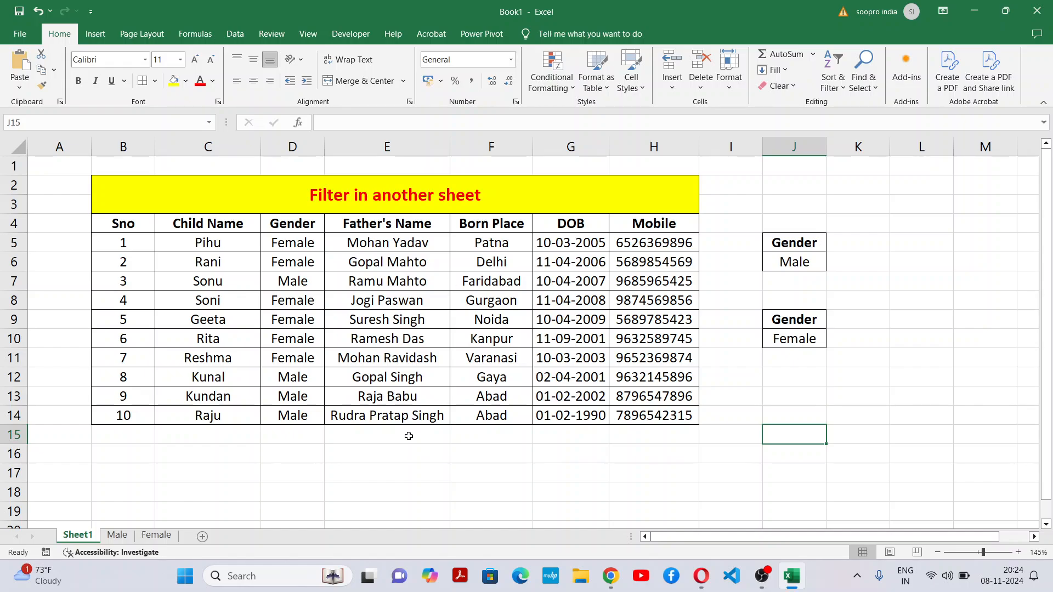
click(119, 536)
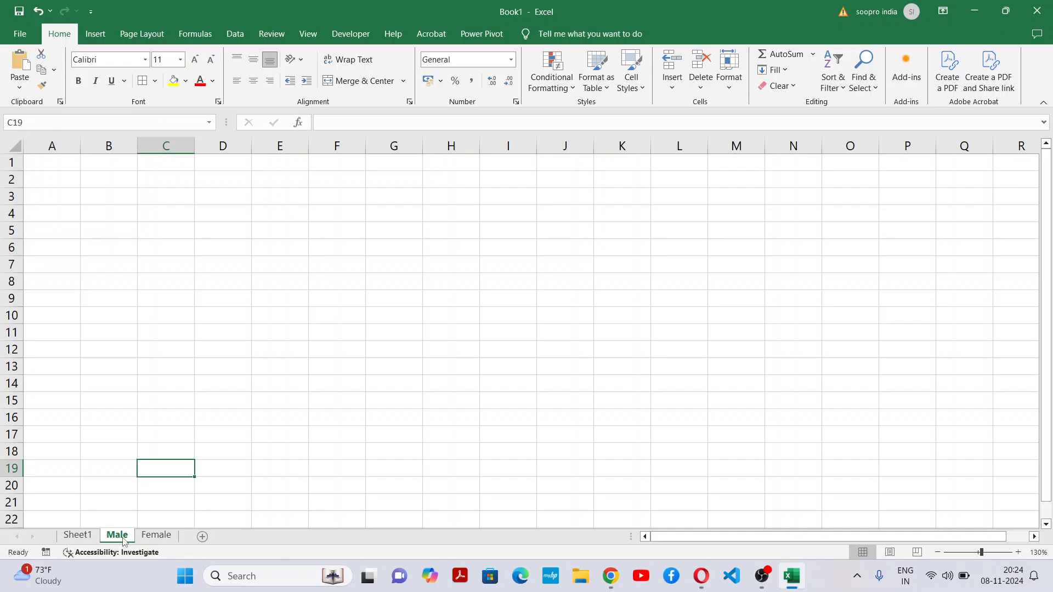
click(236, 345)
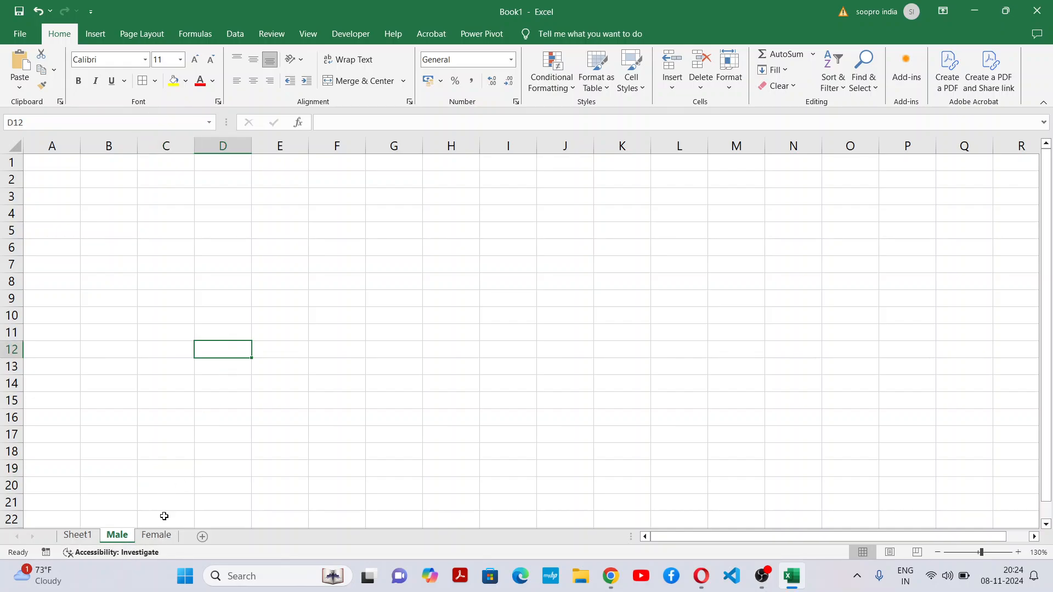
click(156, 536)
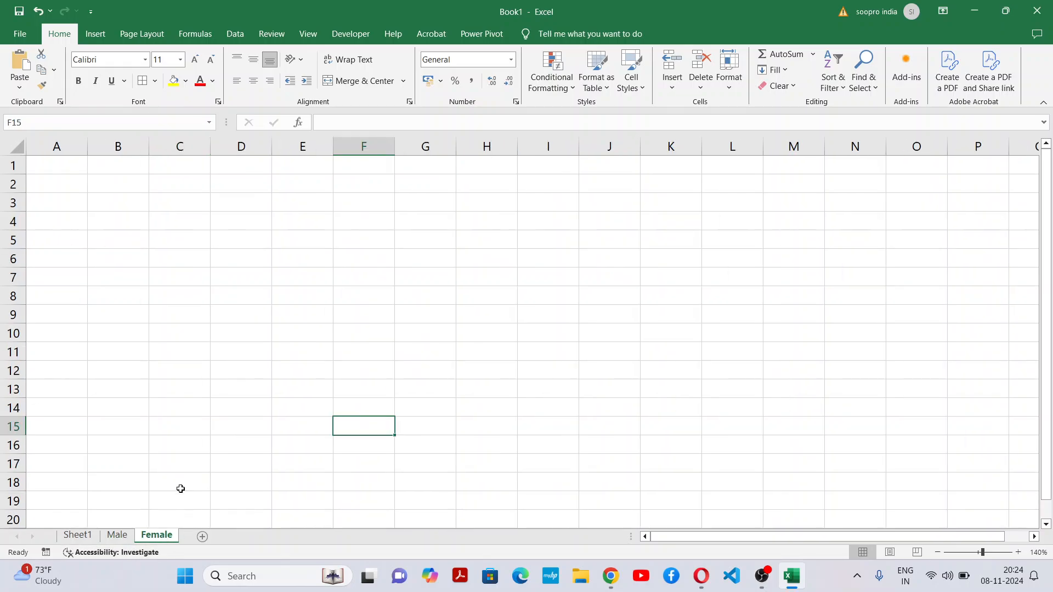
click(78, 536)
click(199, 494)
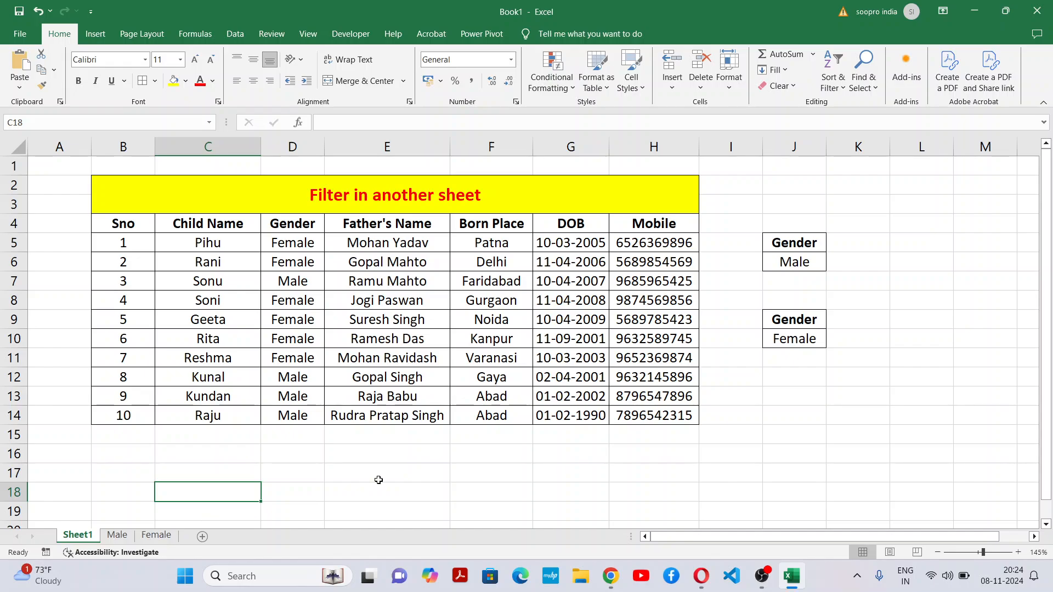
click(380, 480)
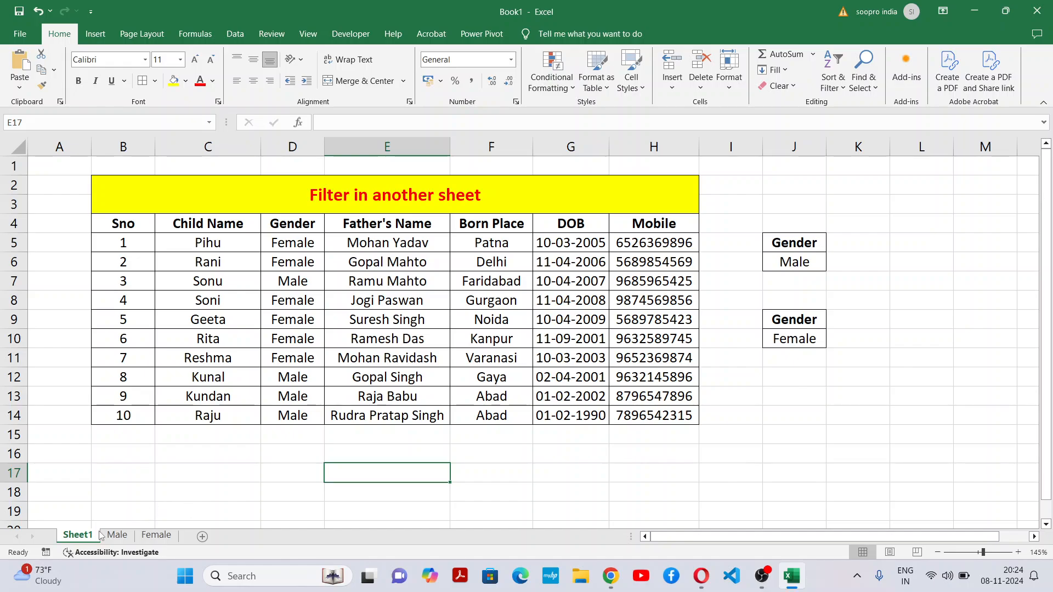
Step: Start an Advanced Filter from the Male sheet with the list range Sheet1!$B$4:$H$14
click(126, 541)
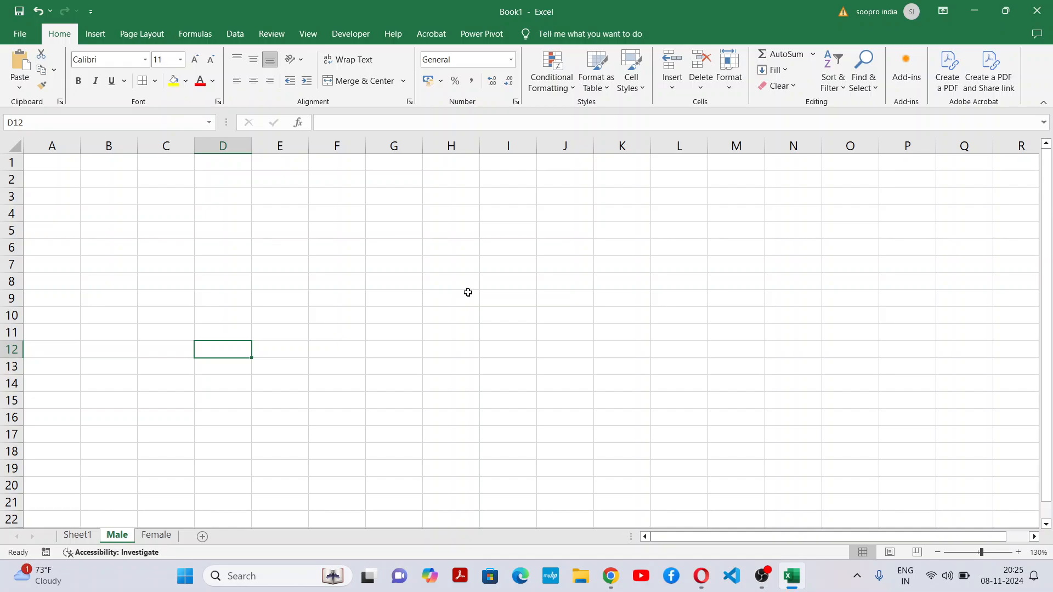
click(234, 36)
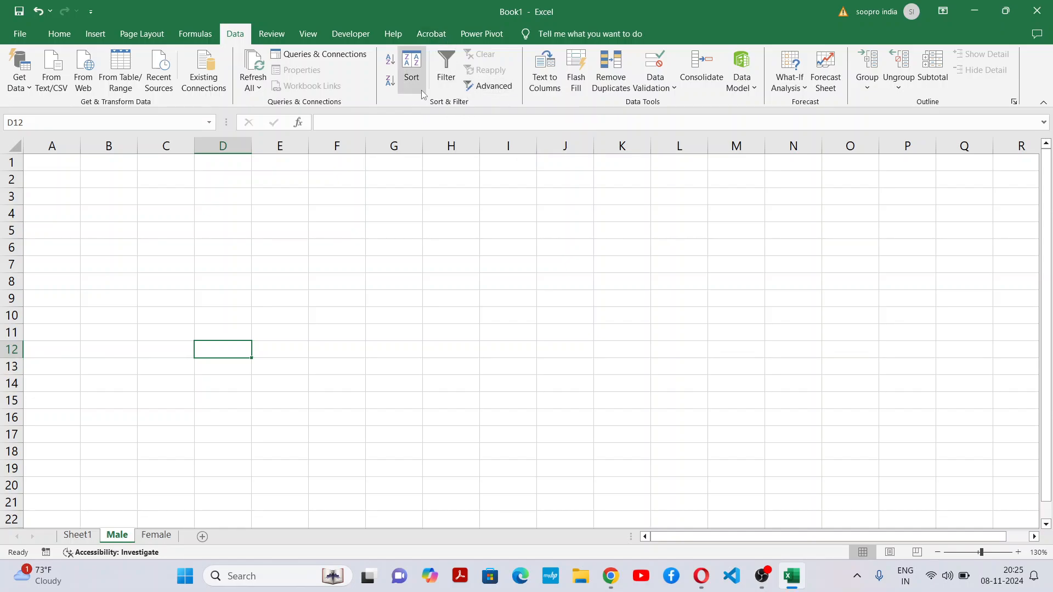
click(497, 86)
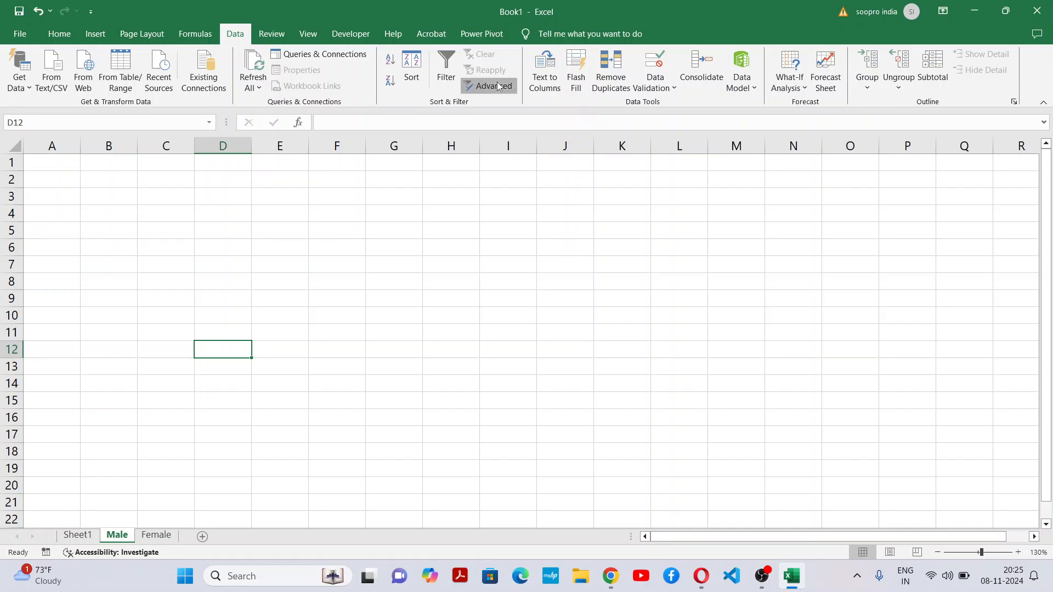
drag(501, 252, 469, 229)
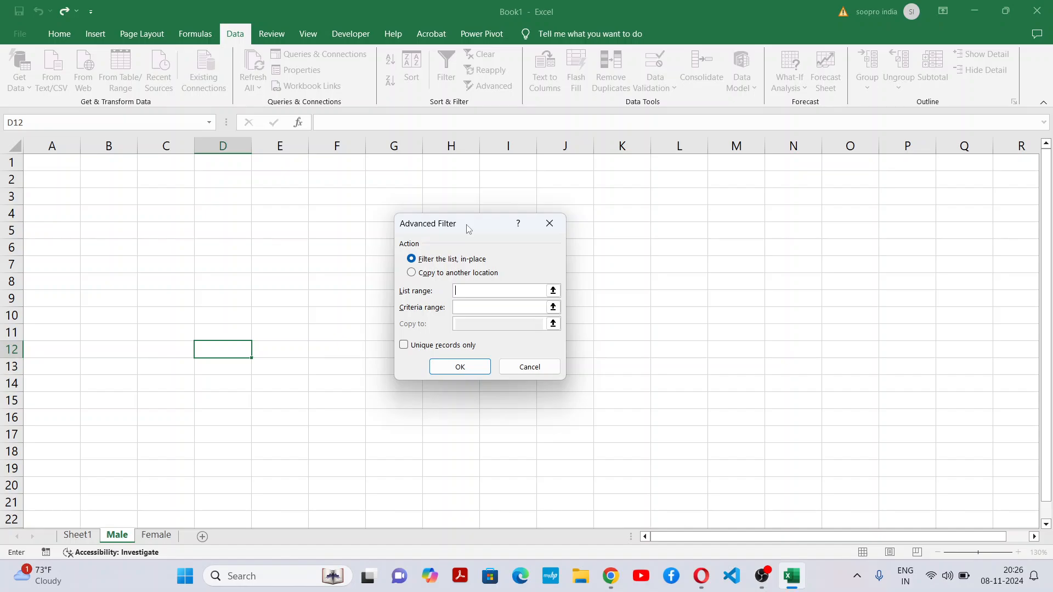
drag(469, 229, 491, 266)
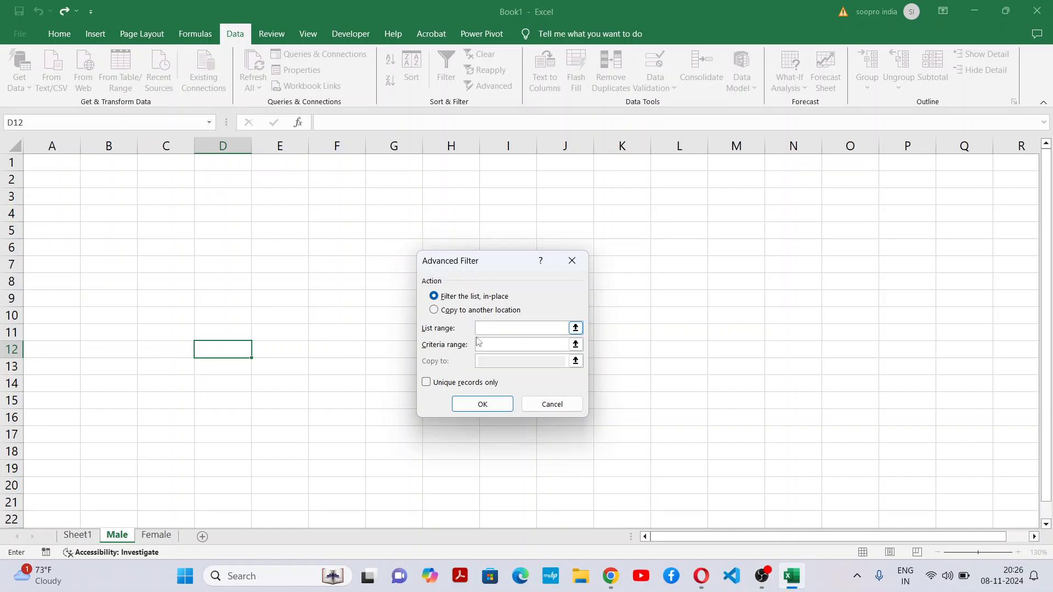
click(88, 541)
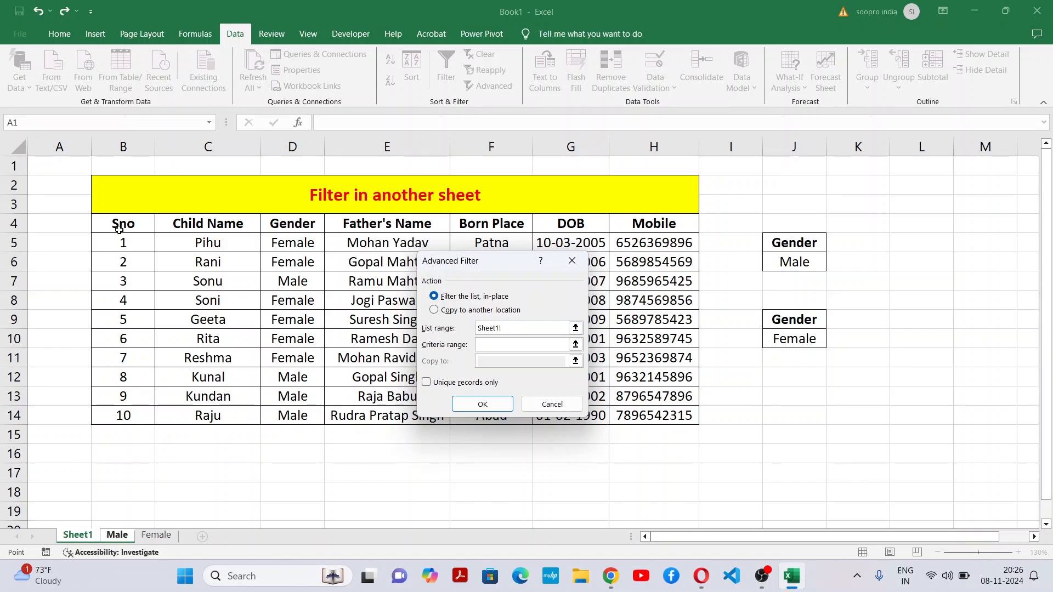
drag(119, 226, 634, 343)
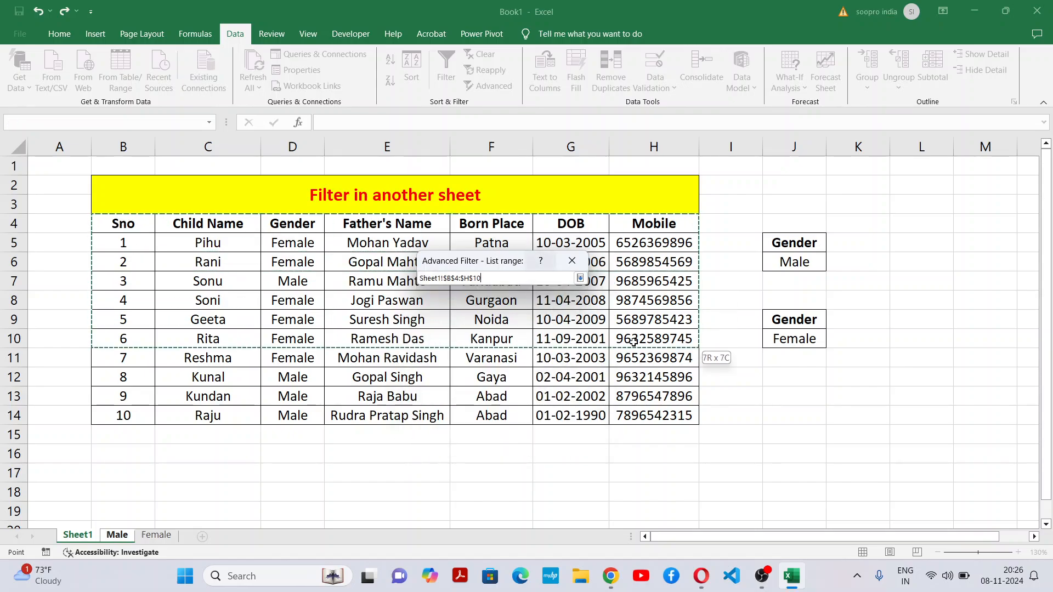
drag(639, 418, 639, 418)
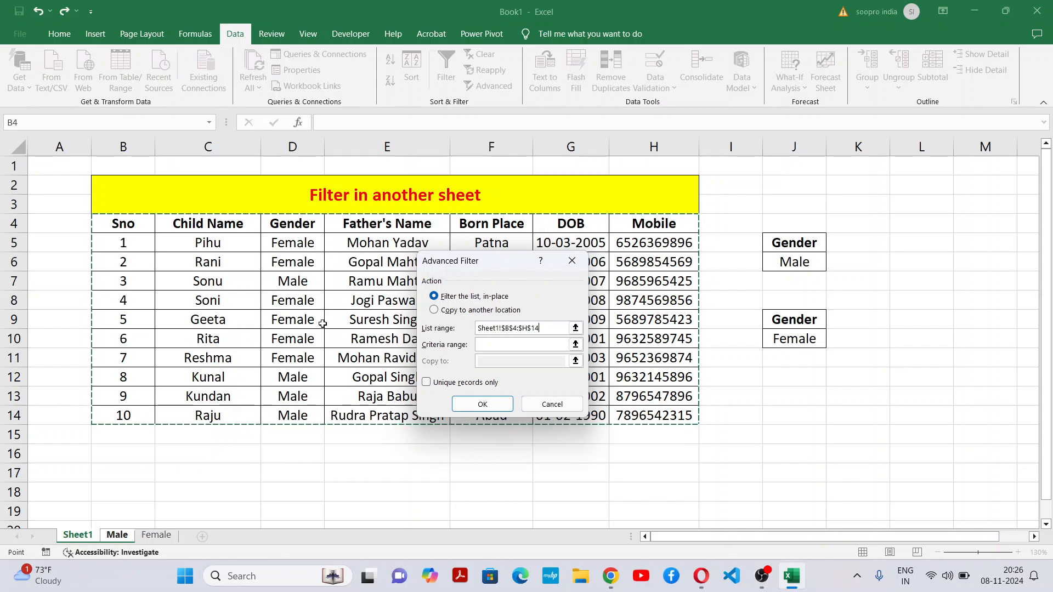
Step: Complete the Advanced Filter with criteria range Sheet1!$J$5:$J$6, copying the matching records to Male!$C$4
click(503, 345)
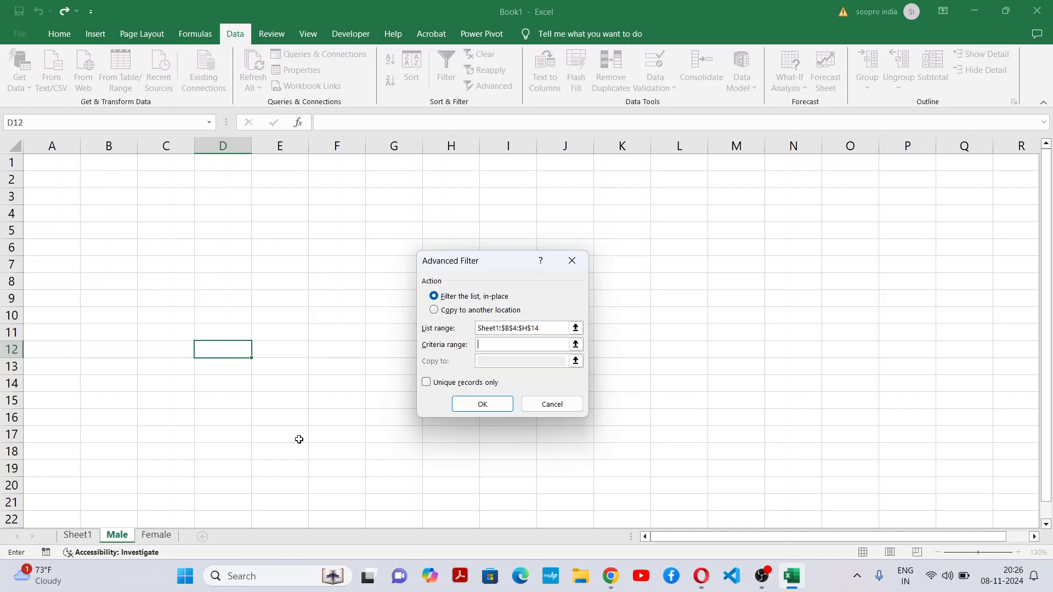
click(92, 539)
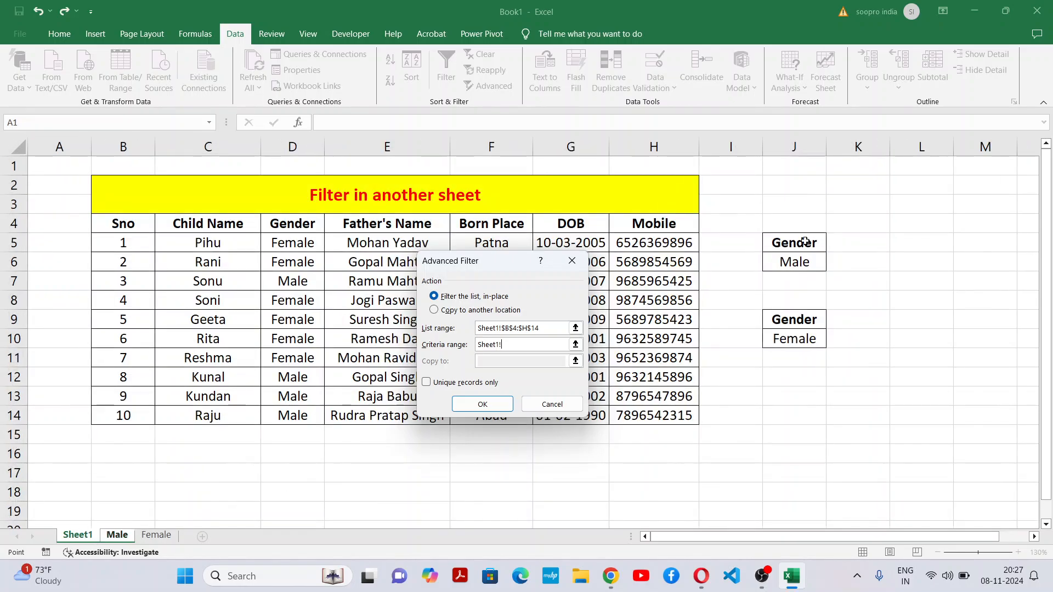
drag(805, 242, 804, 264)
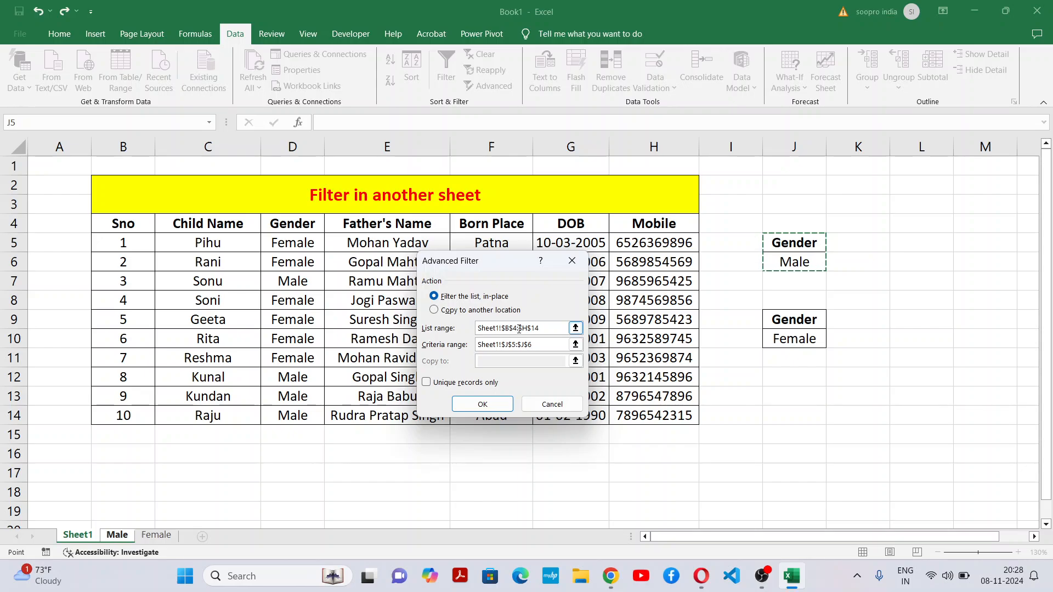
click(464, 311)
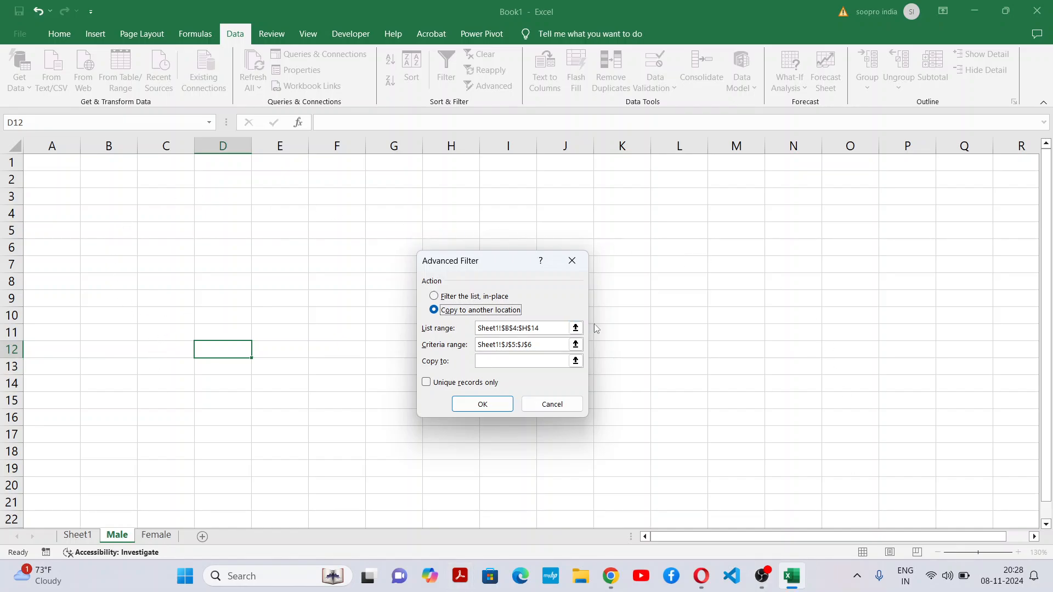
click(497, 364)
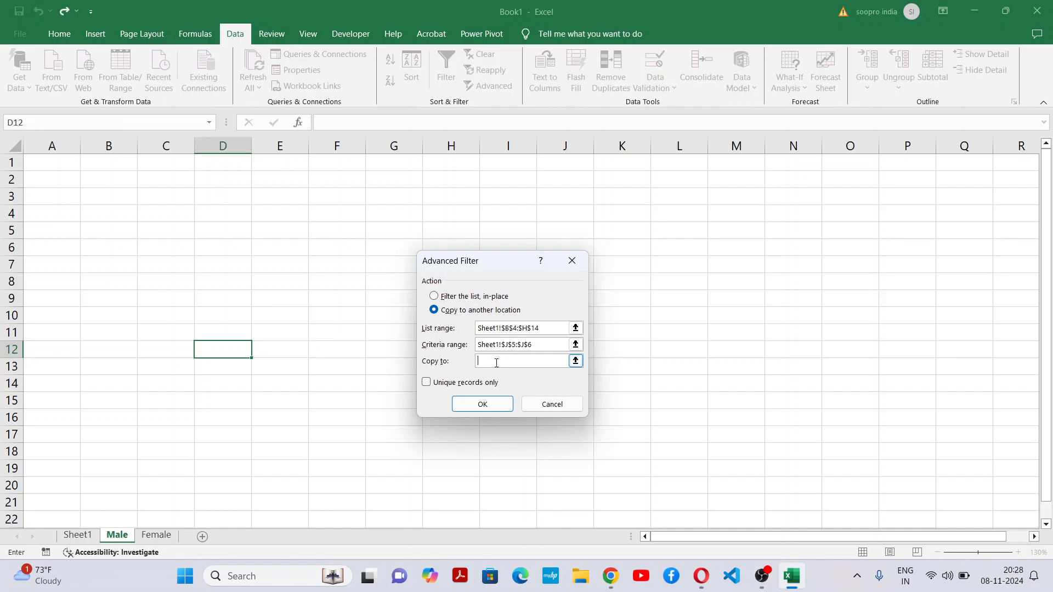
click(174, 208)
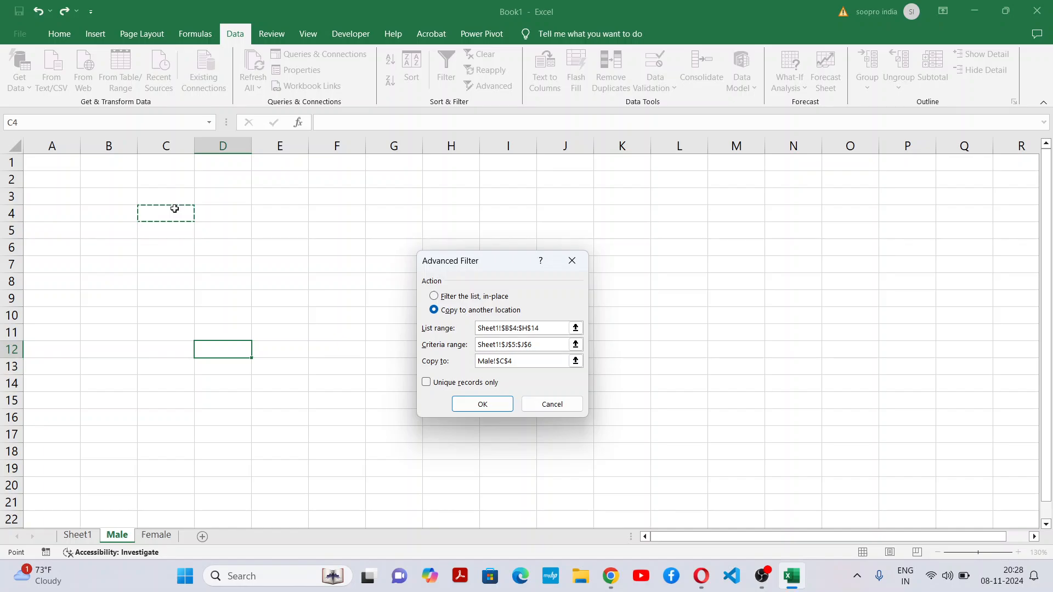
click(483, 409)
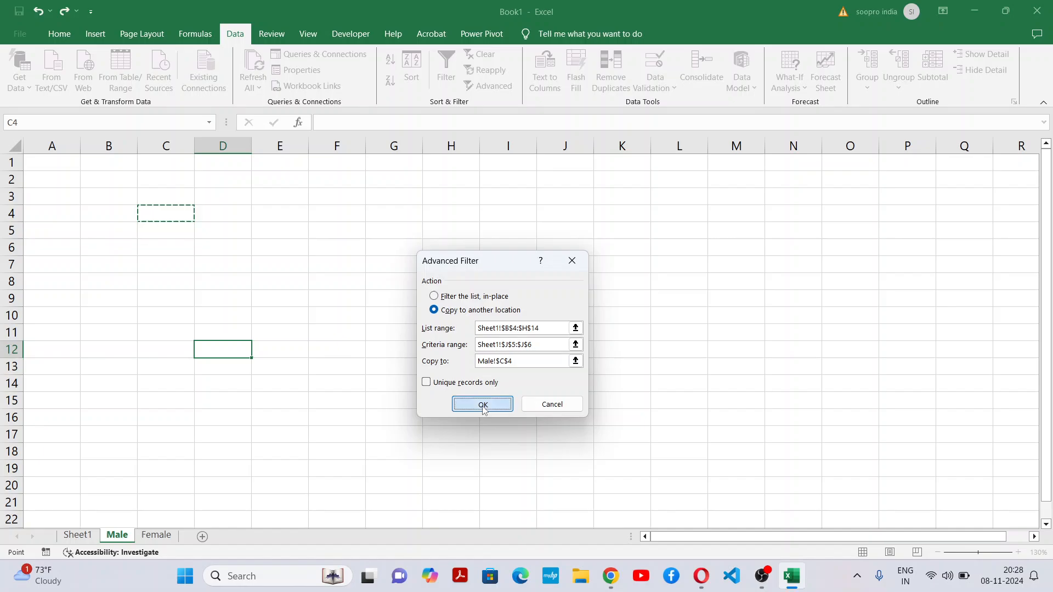
Step: Autofit columns D to I on the Male sheet to the extracted table's contents
double_click(481, 143)
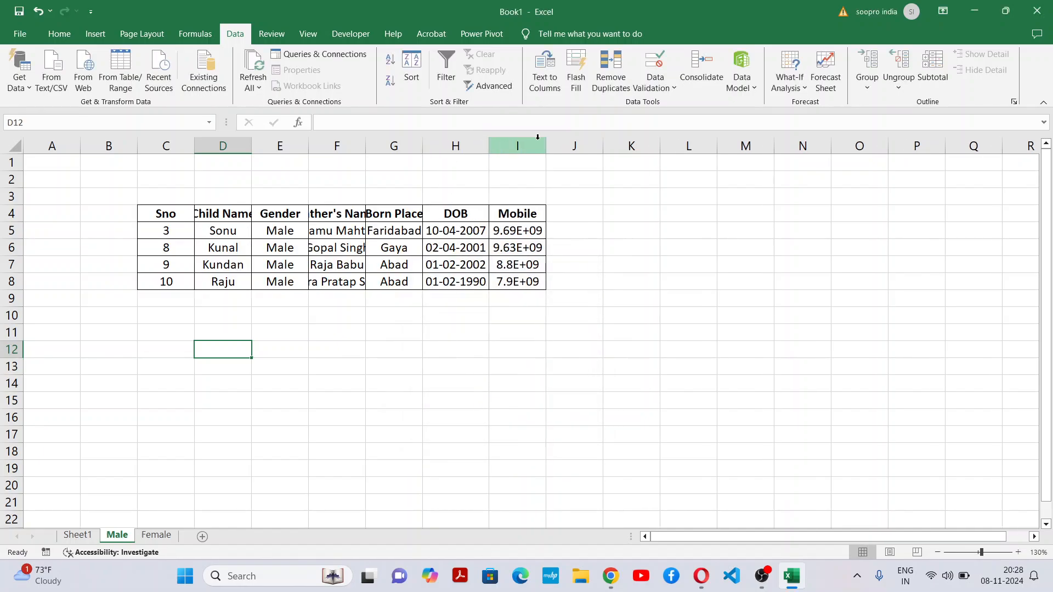
double_click(546, 145)
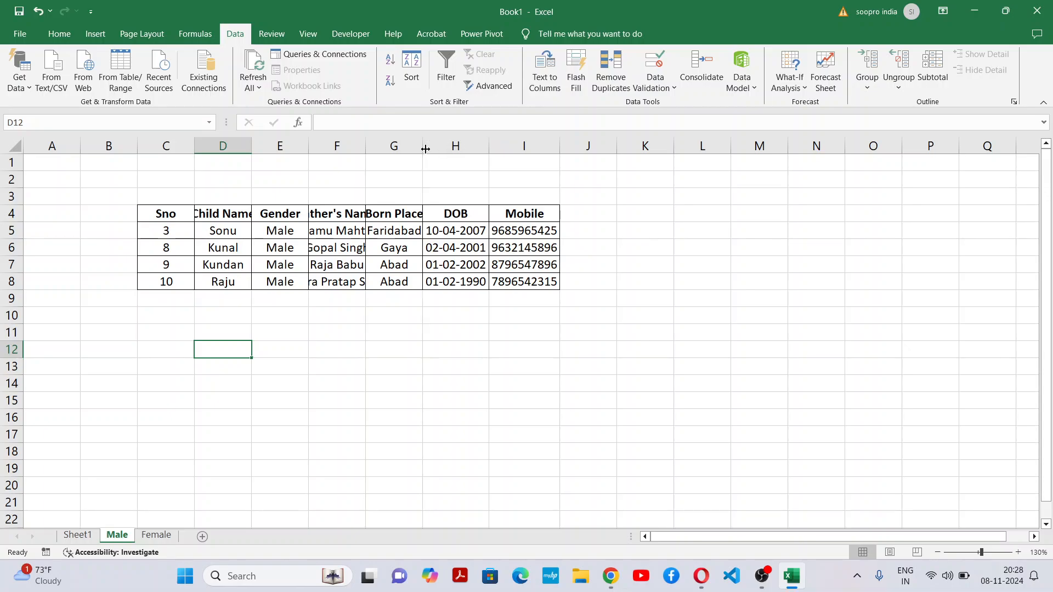
double_click(426, 148)
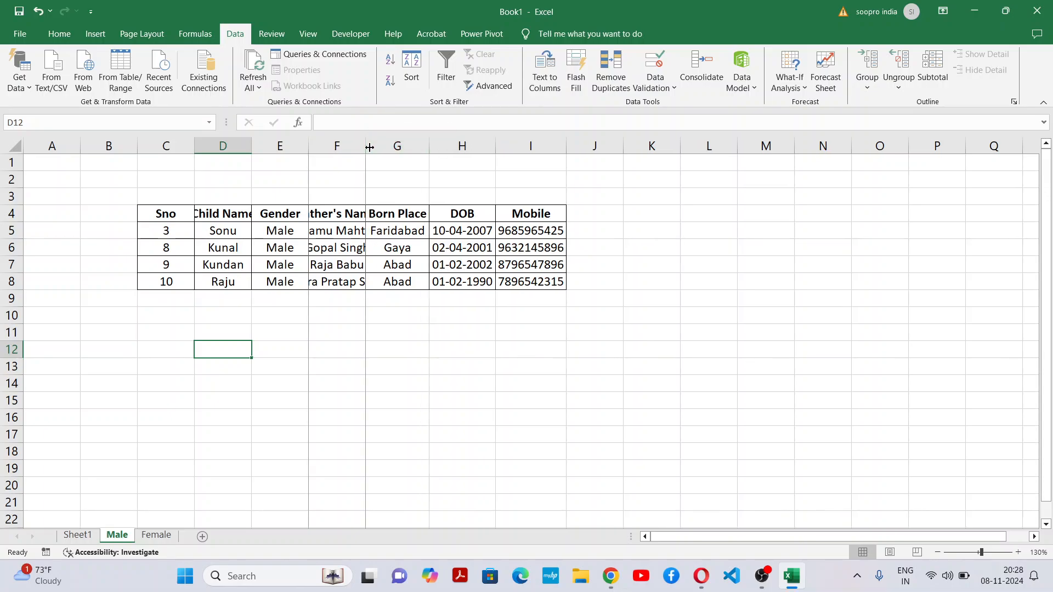
double_click(367, 147)
double_click(308, 148)
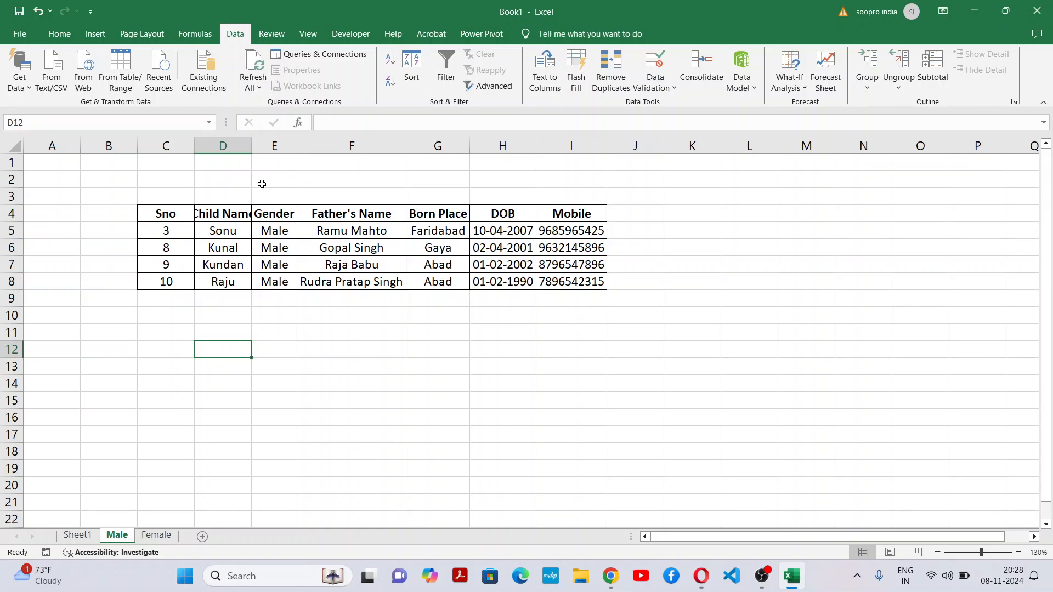
double_click(252, 147)
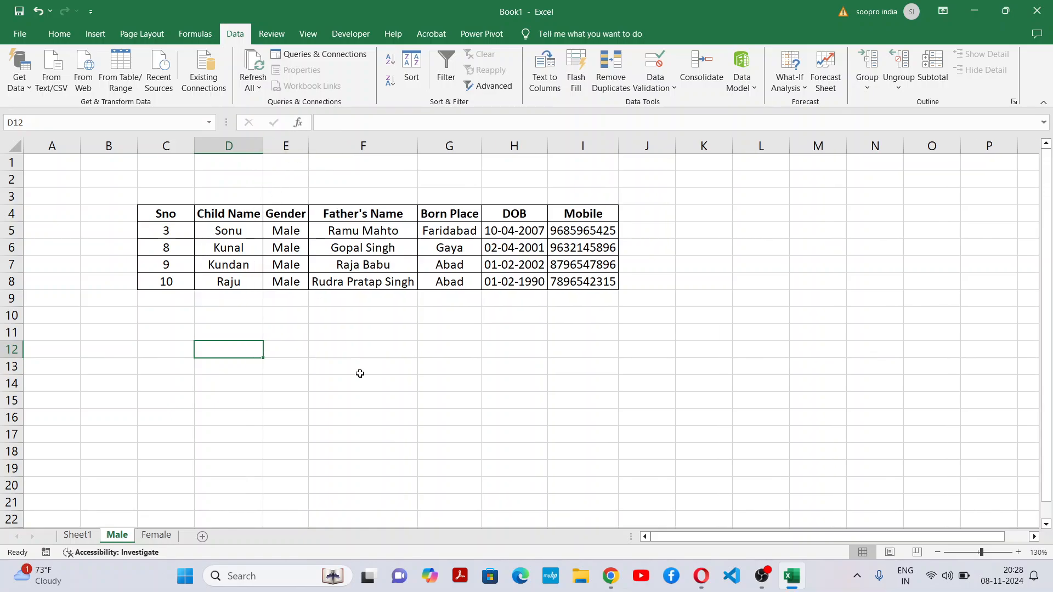
click(360, 374)
Step: Examine the extracted rows and their Gender values on the Male sheet, and switch to the Female sheet
drag(163, 241, 647, 301)
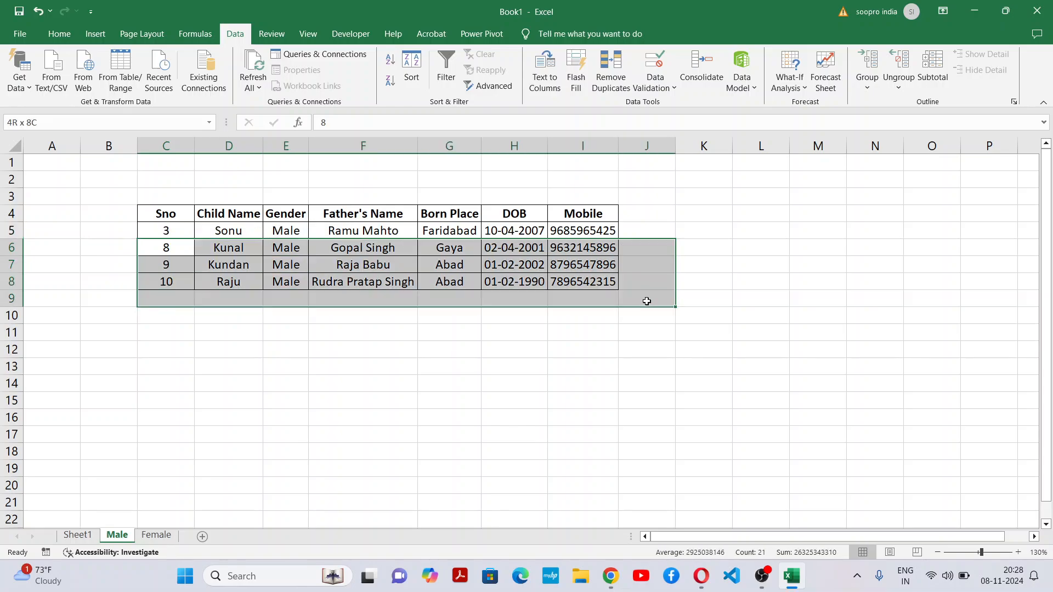
click(583, 350)
click(296, 234)
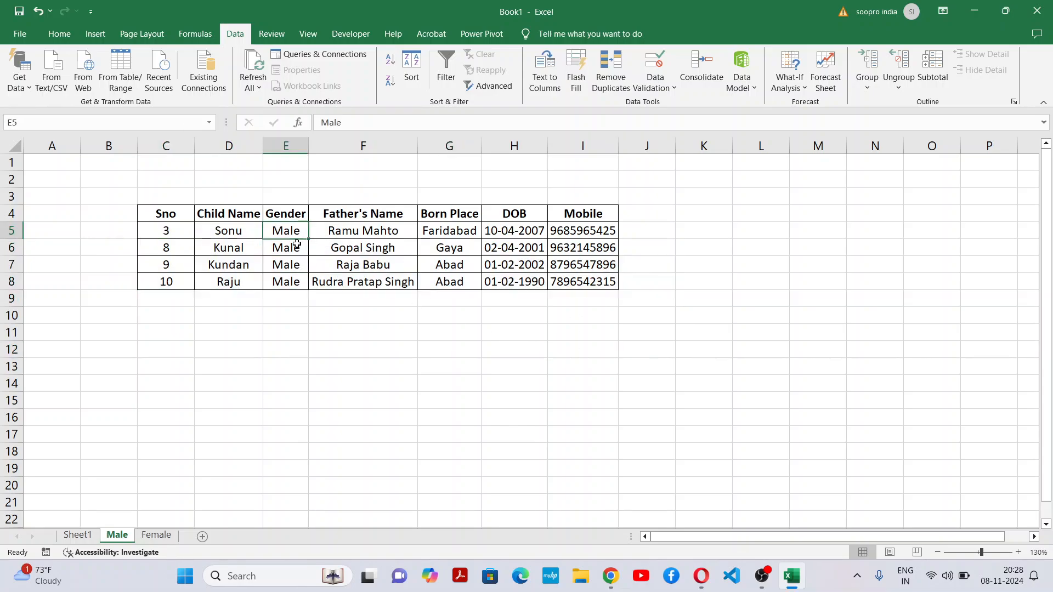
drag(297, 244, 297, 285)
click(320, 413)
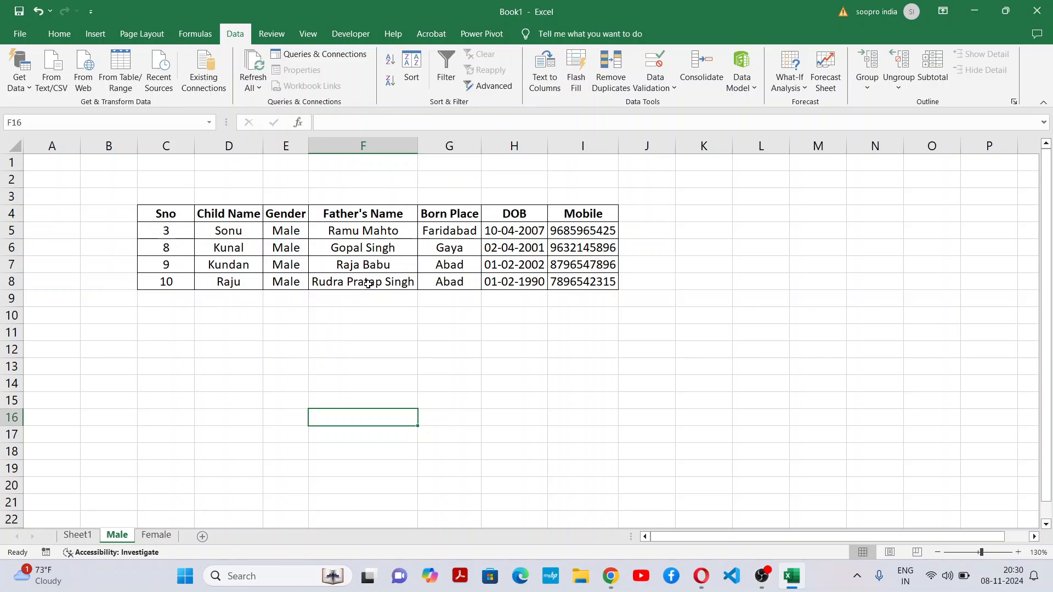
click(165, 536)
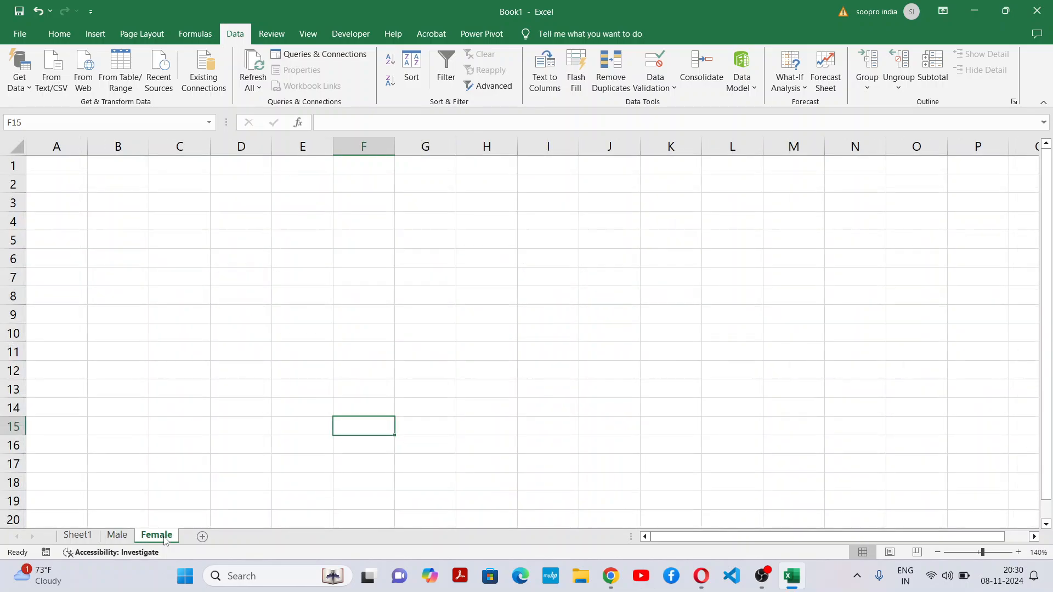
drag(176, 201, 727, 458)
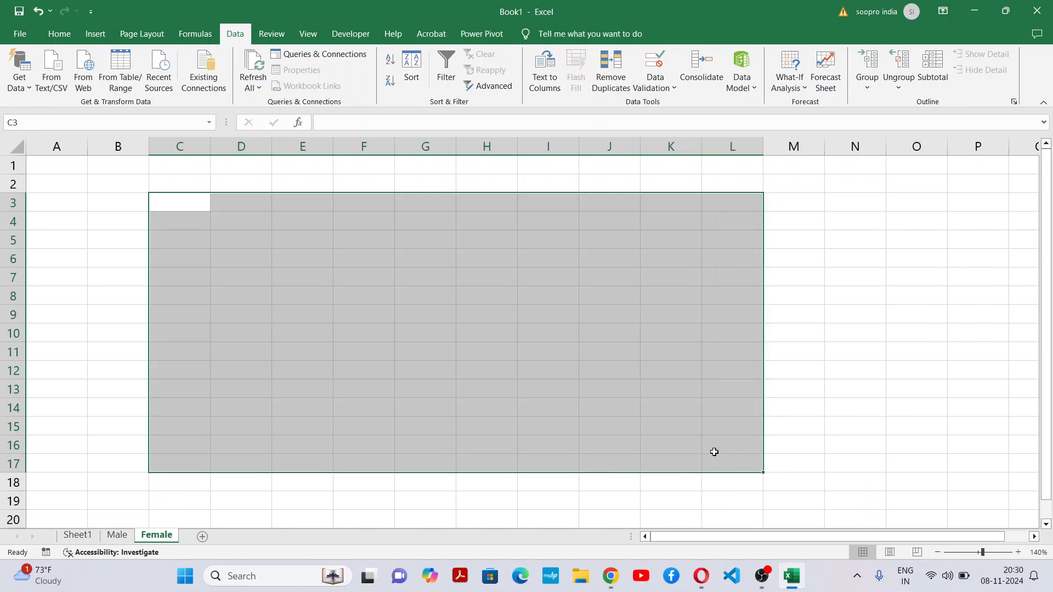
click(492, 88)
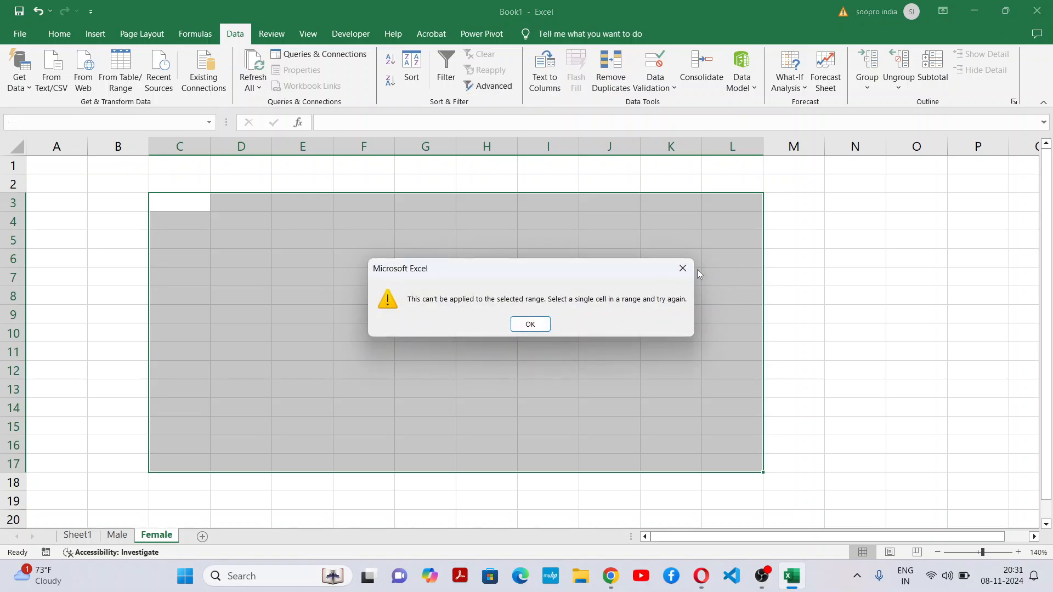
click(683, 268)
Step: Start an Advanced Filter from the single empty cell G7 on the Female sheet with the list range Sheet1!$B$4:$H$14
click(426, 277)
click(477, 87)
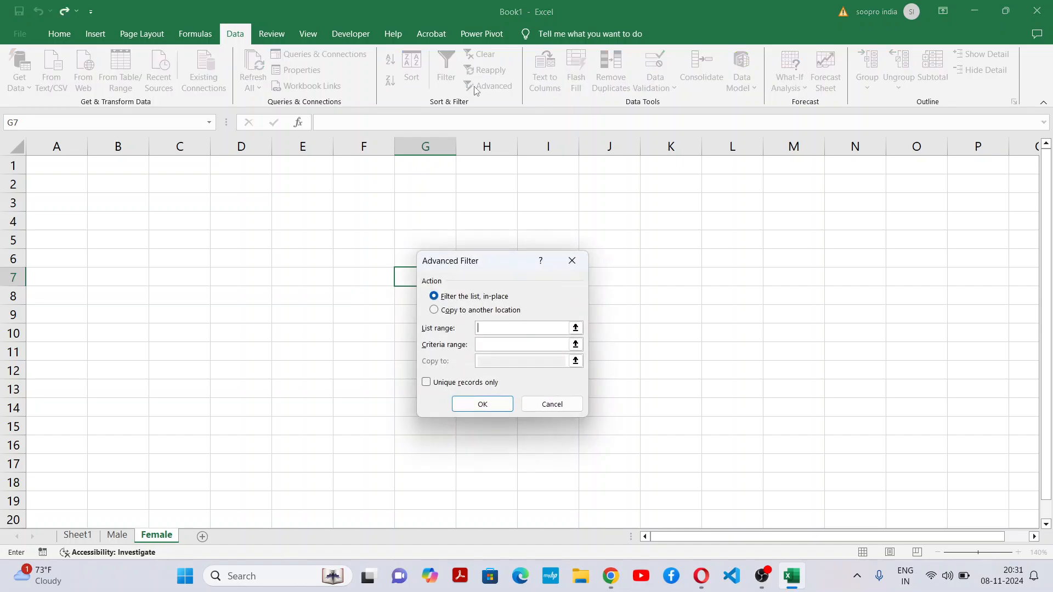
mouse_move(492, 268)
mouse_down()
mouse_move(602, 207)
mouse_move(613, 269)
mouse_move(485, 249)
mouse_up()
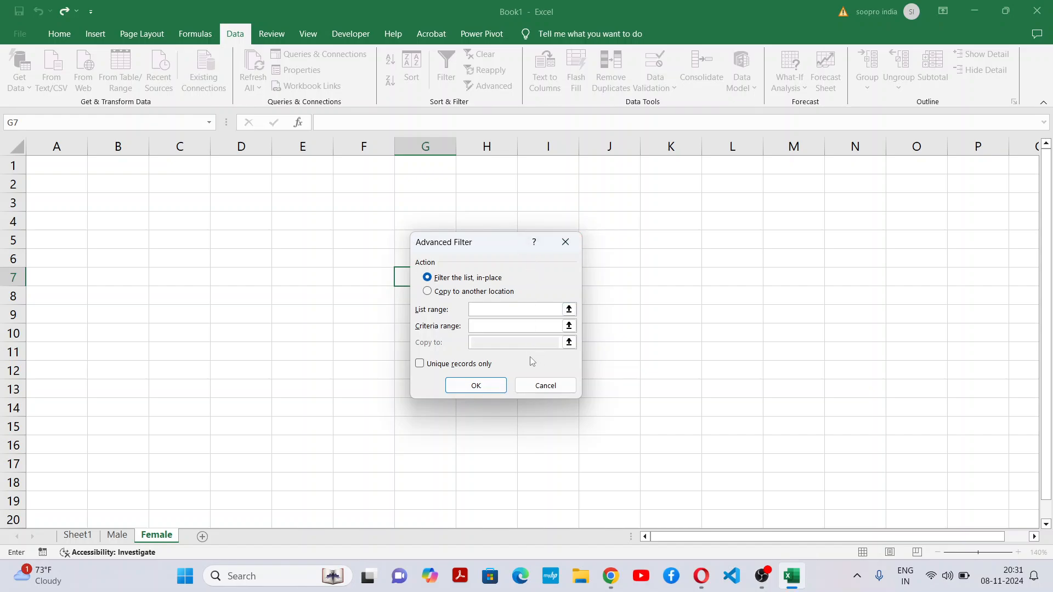
click(487, 325)
click(502, 310)
click(93, 536)
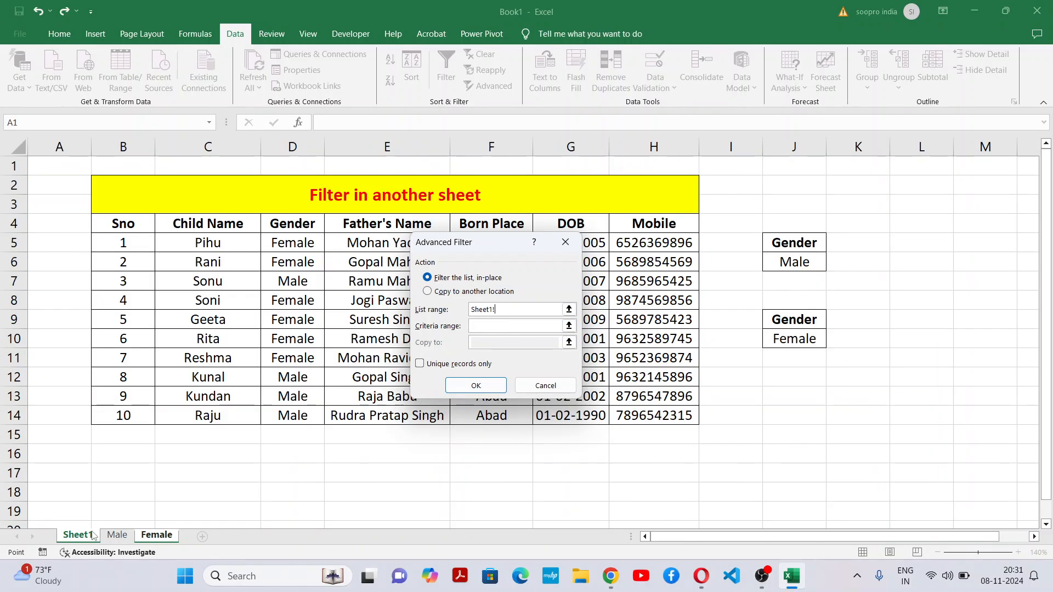
click(130, 226)
drag(130, 225, 653, 416)
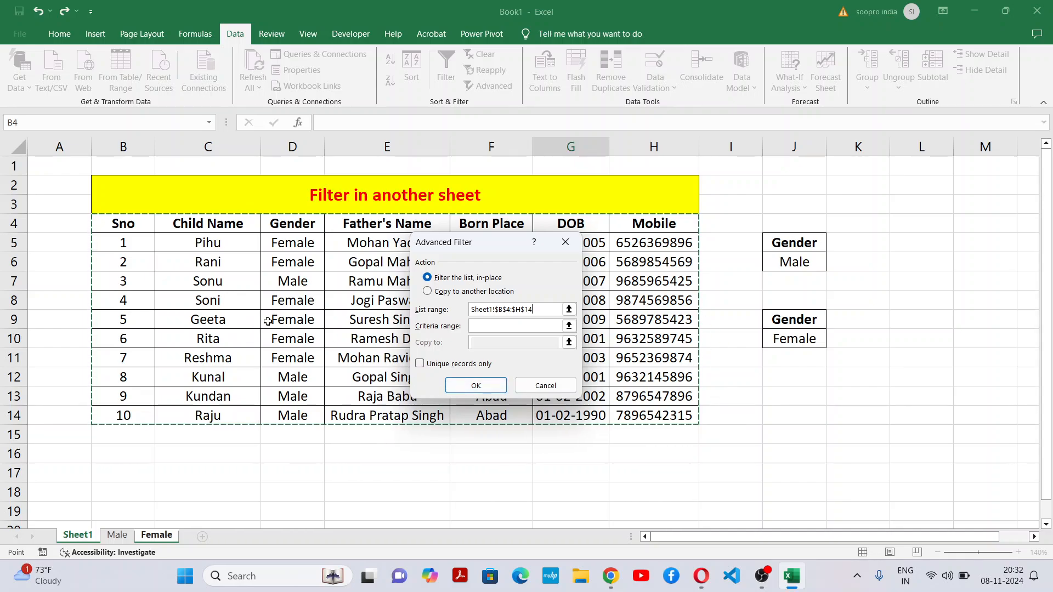
Step: Run the Advanced Filter with criteria range Sheet1!$J$9:$J$10, copying the matching records to Female!$B$4
click(494, 328)
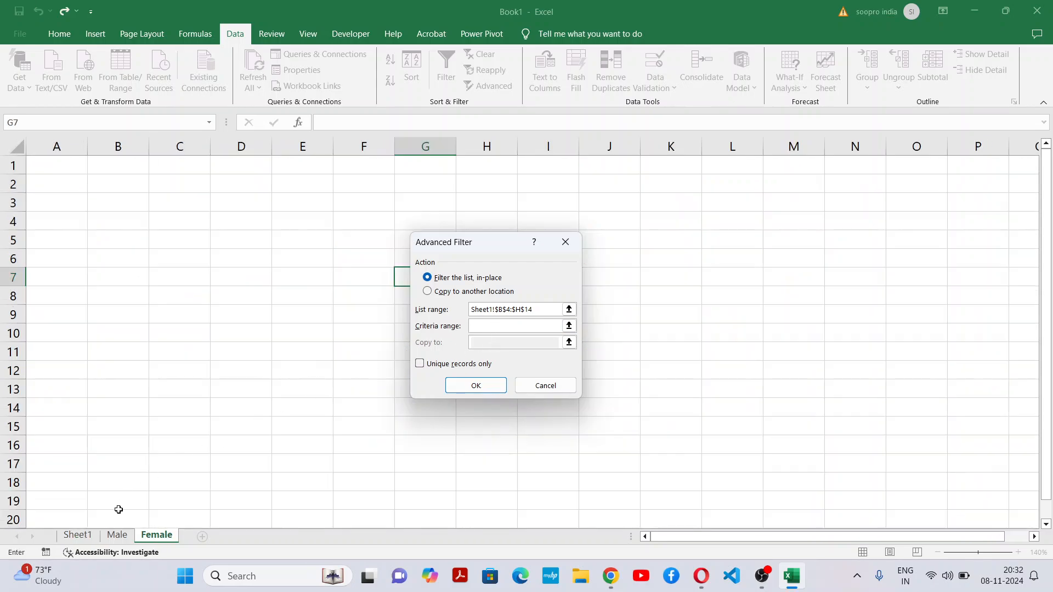
click(78, 536)
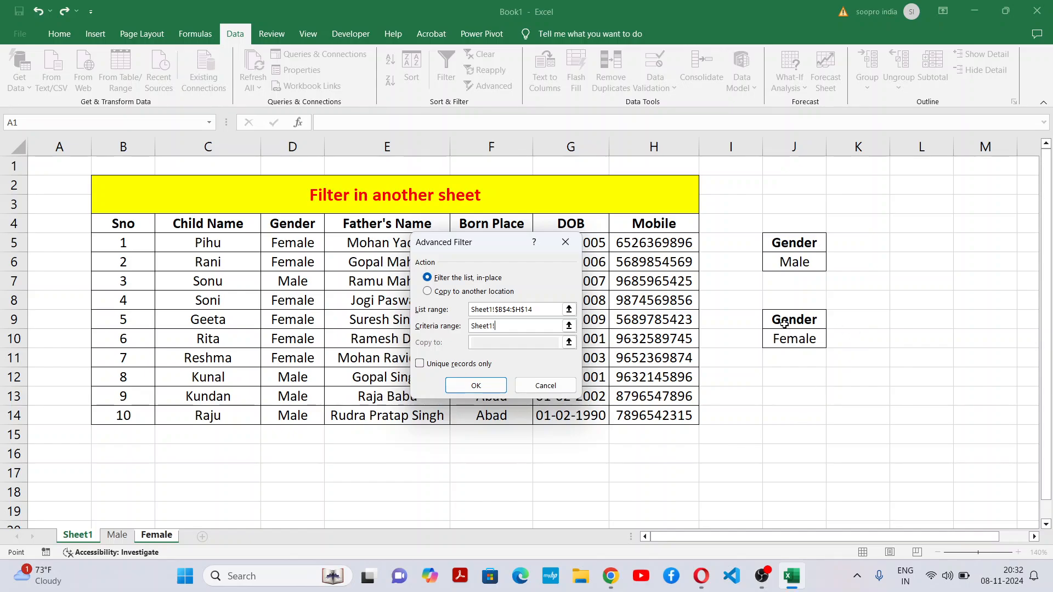
drag(790, 323, 790, 340)
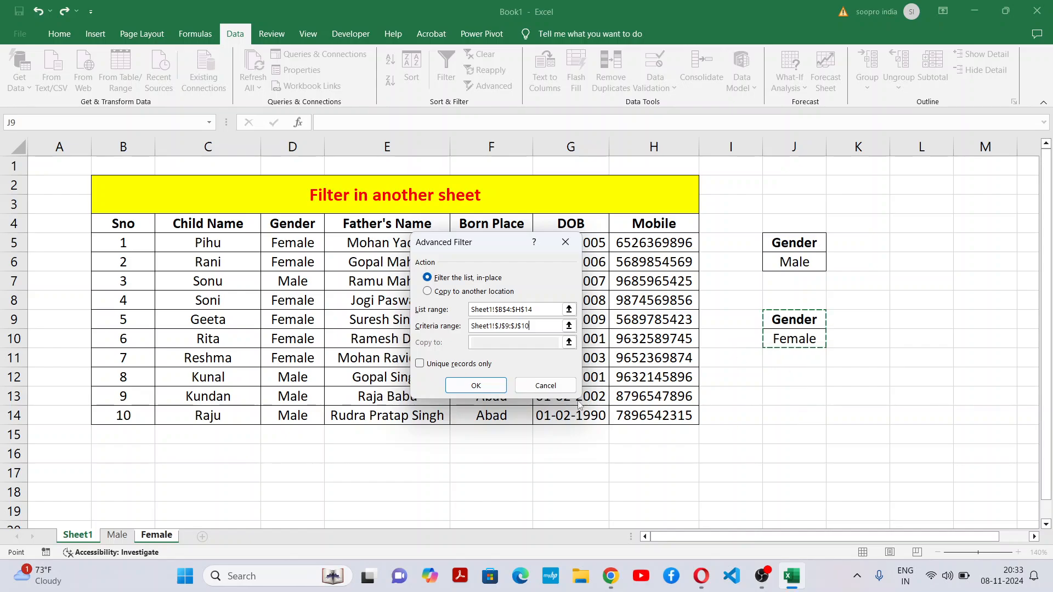
click(478, 293)
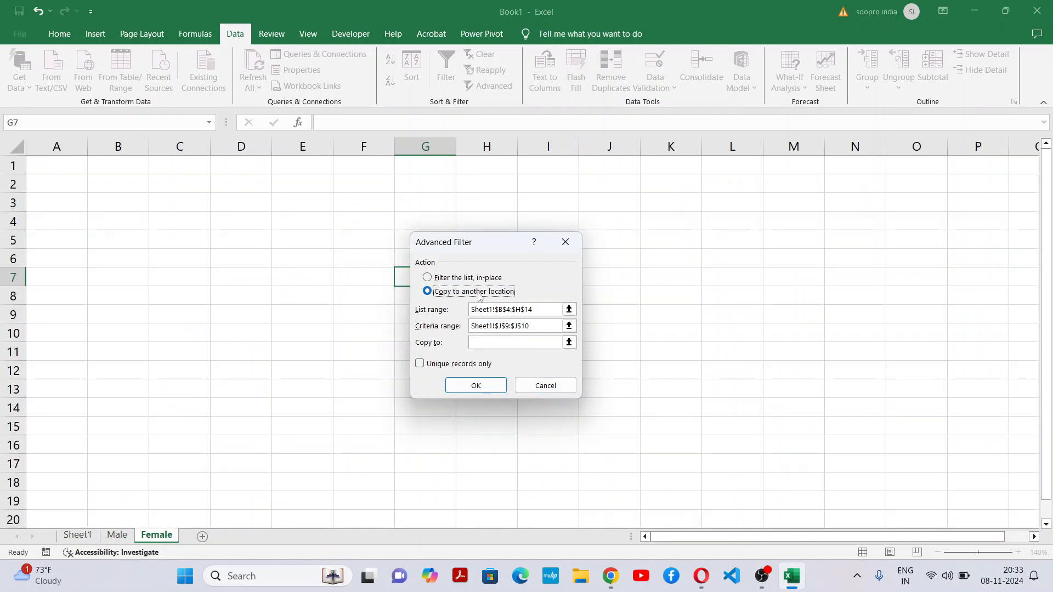
click(488, 342)
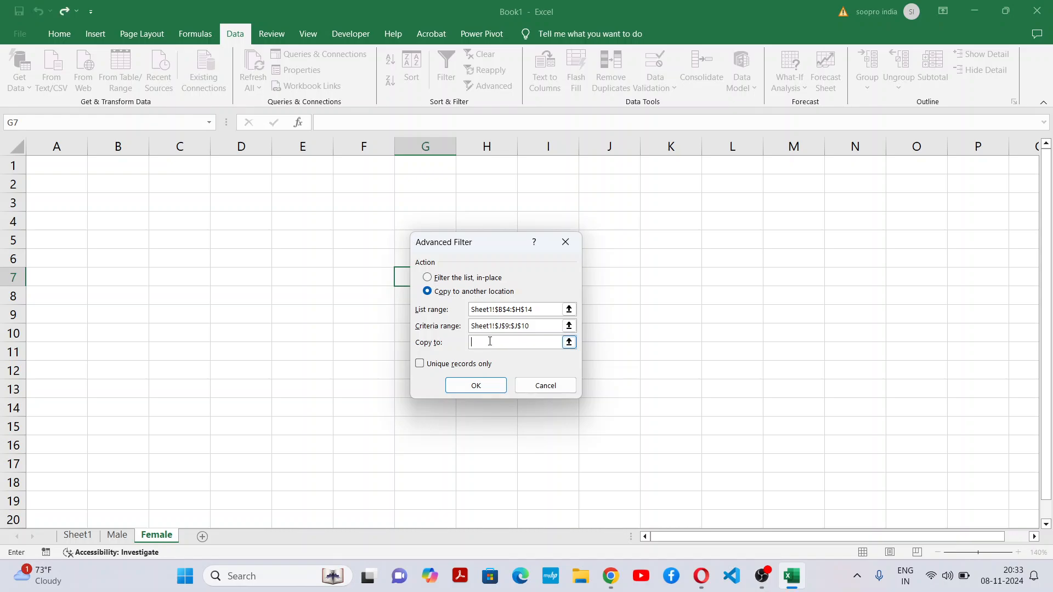
click(139, 224)
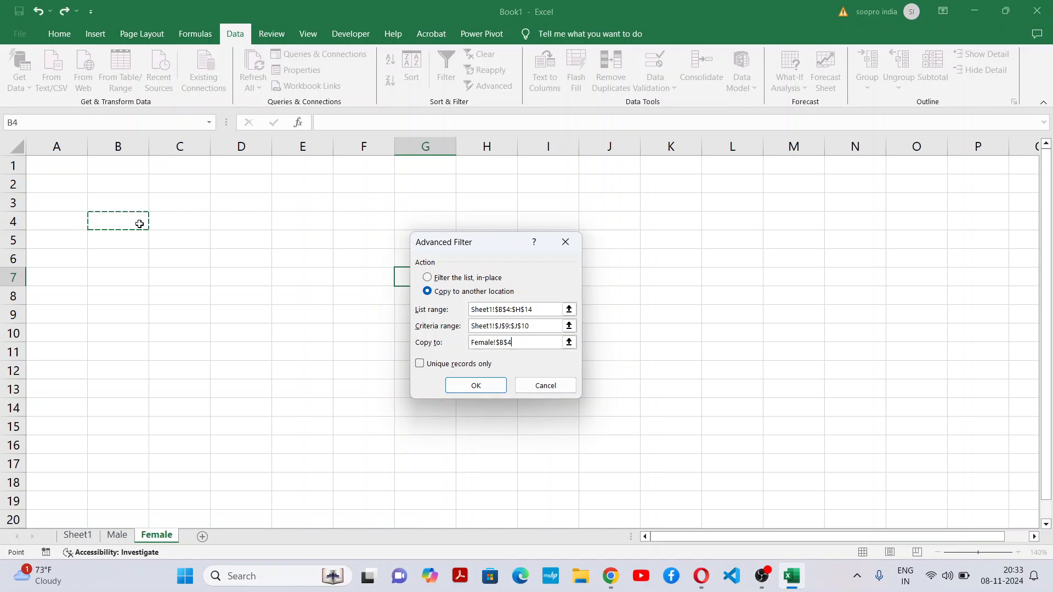
click(490, 390)
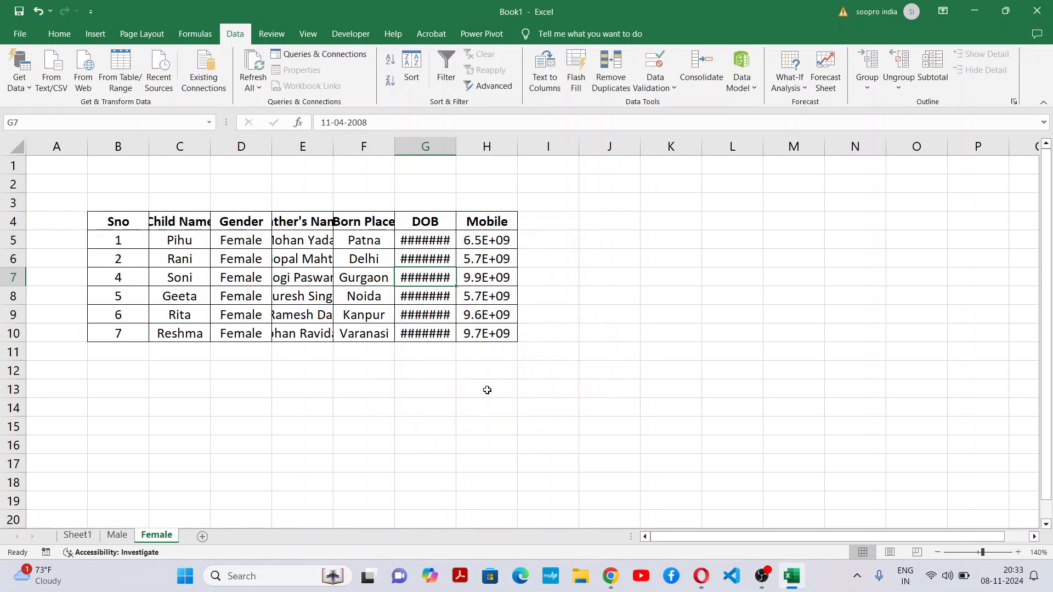
Step: Autofit columns C to H on the Female sheet to the extracted table's contents
double_click(457, 152)
double_click(529, 149)
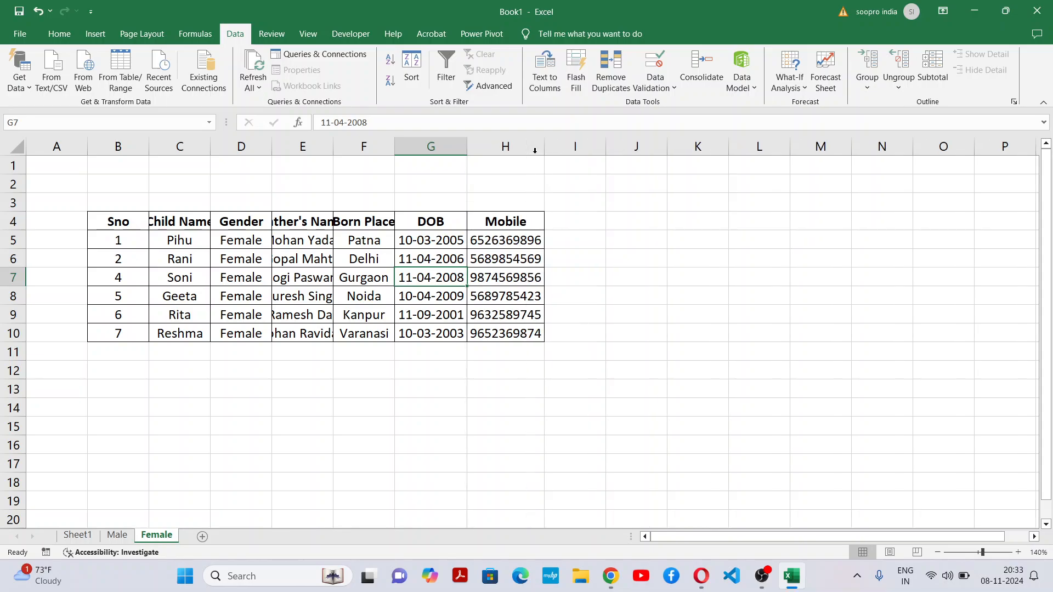
double_click(394, 147)
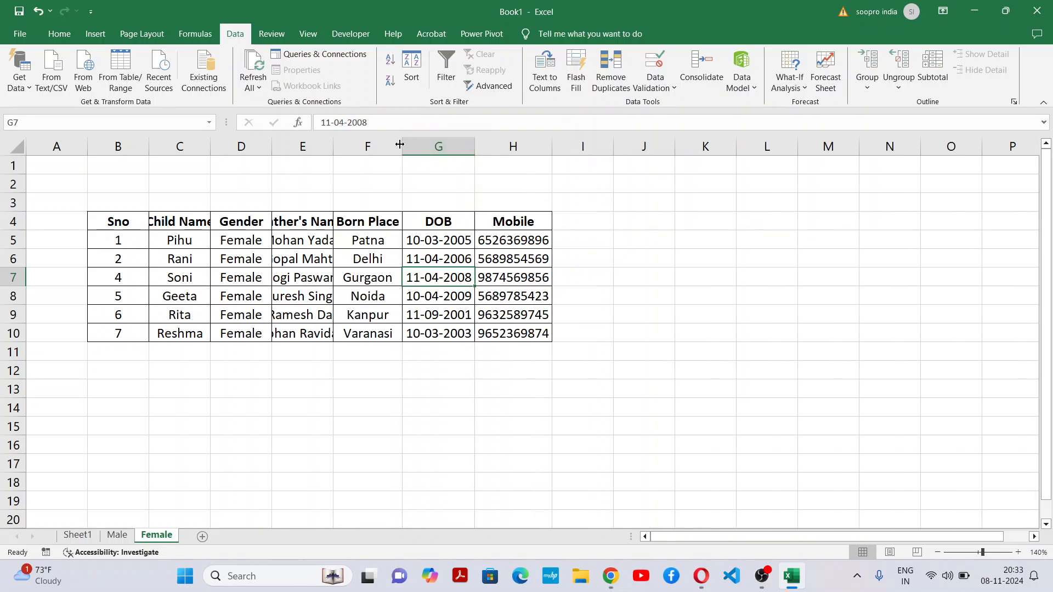
double_click(333, 147)
double_click(271, 146)
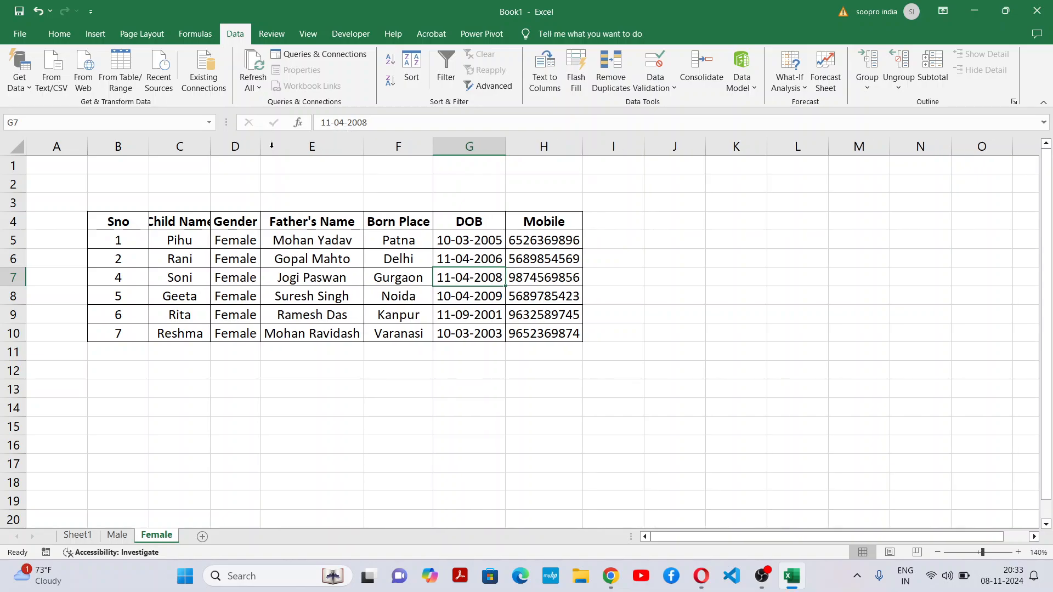
double_click(211, 147)
click(523, 423)
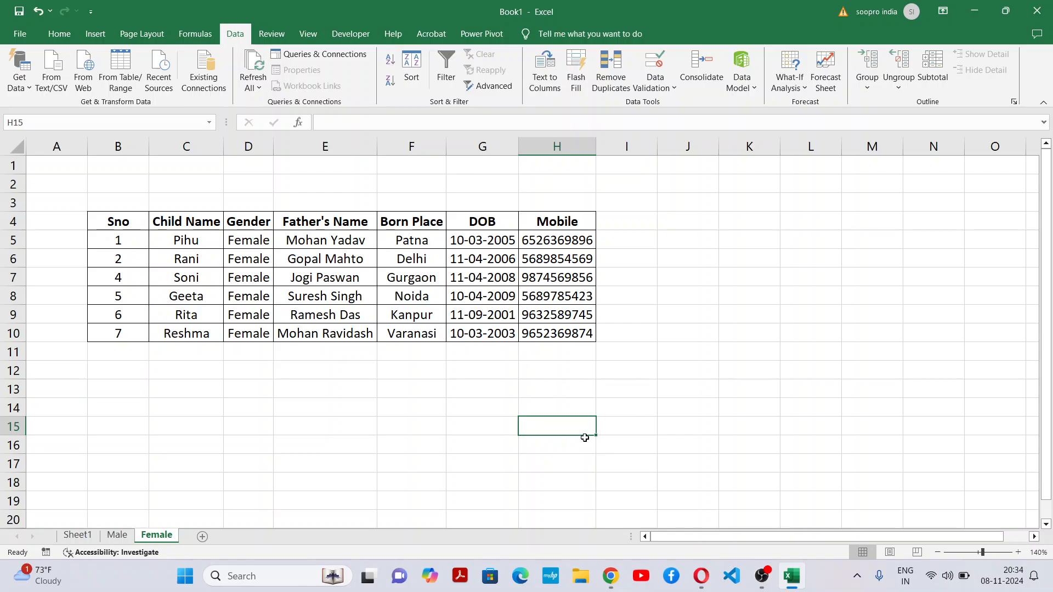
Step: Return to Sheet1 and select the source table B4:H14 to review it
click(81, 536)
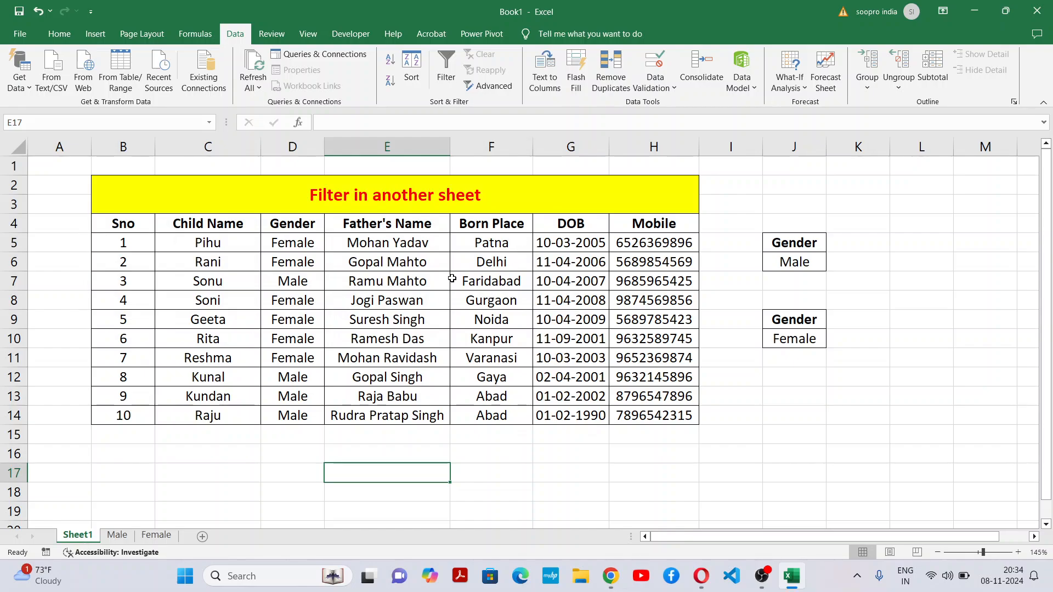
drag(114, 225, 660, 412)
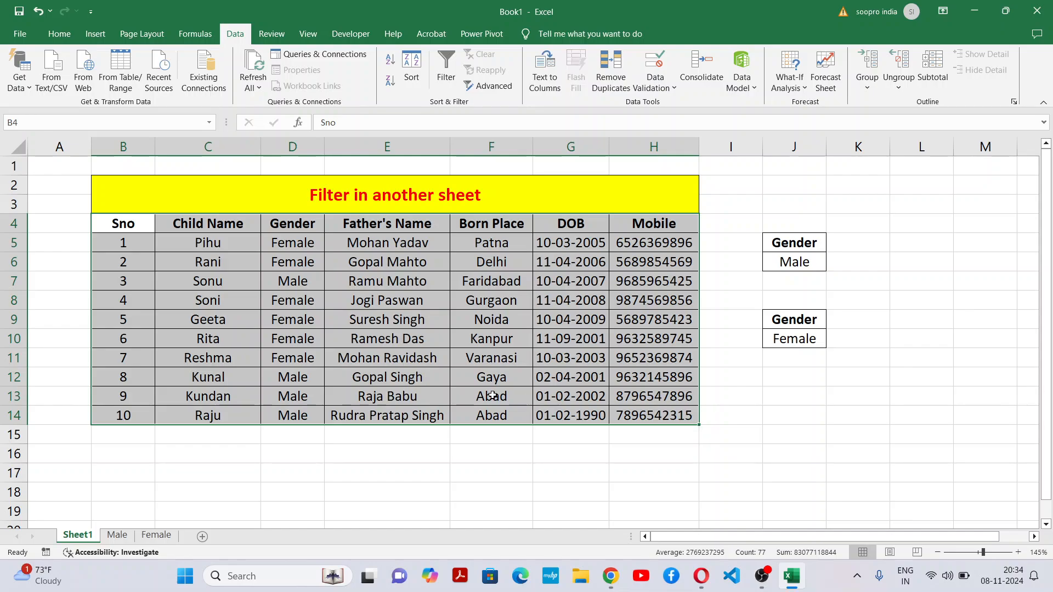
Step: Review the records in B5:H14 and the two Gender criteria ranges in J5:J10 on Sheet1
click(388, 377)
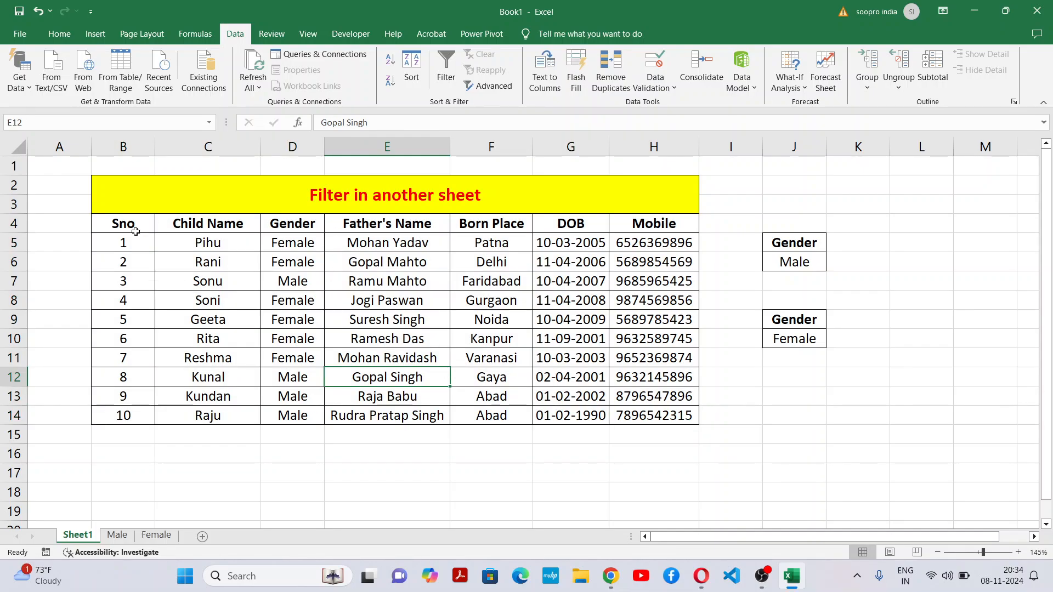
drag(124, 245, 659, 406)
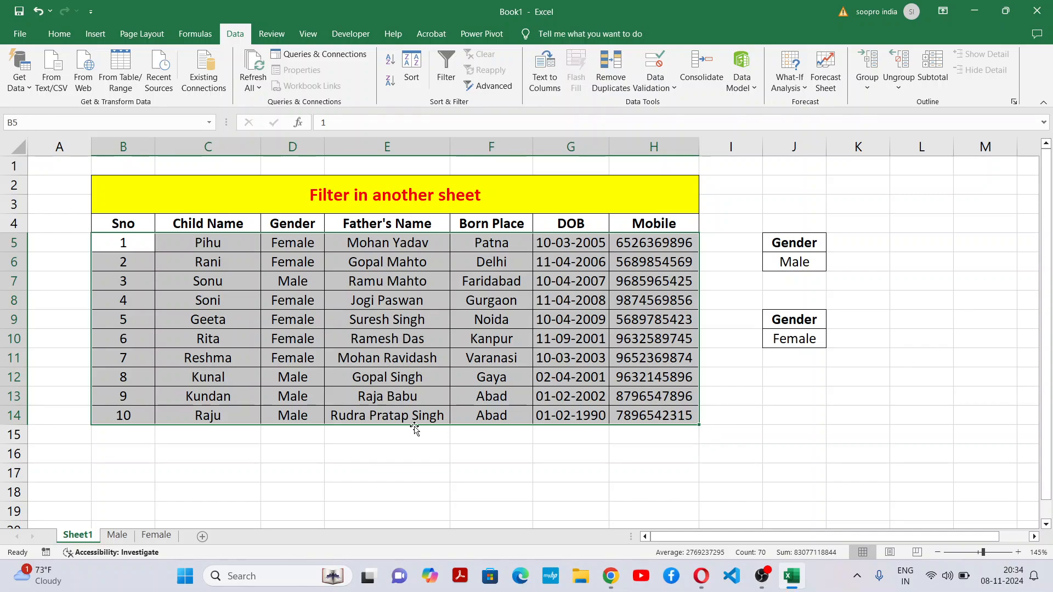
click(225, 239)
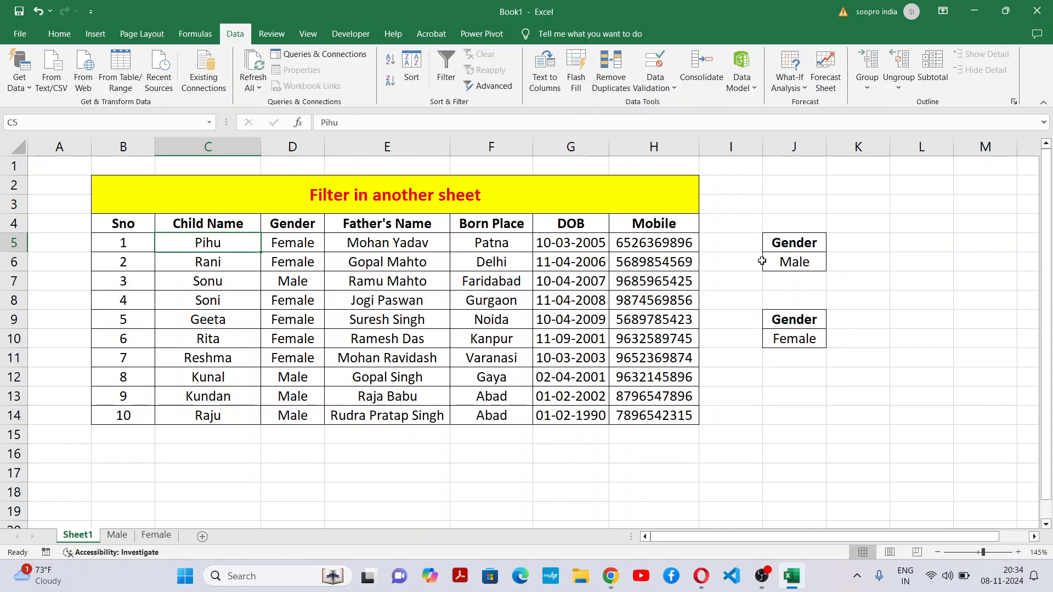
drag(785, 245, 788, 334)
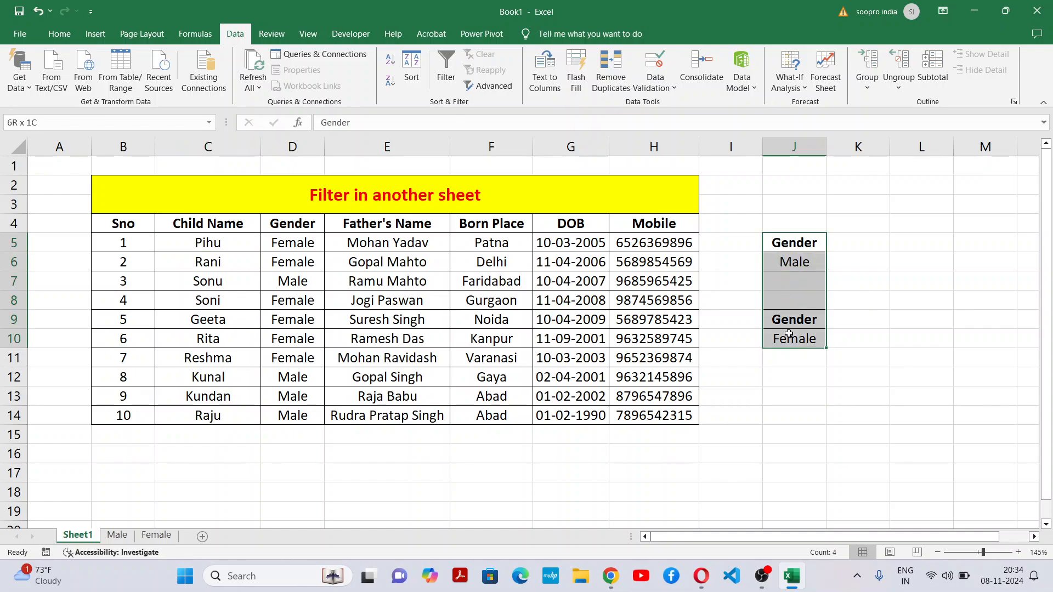
click(835, 357)
drag(122, 242, 693, 410)
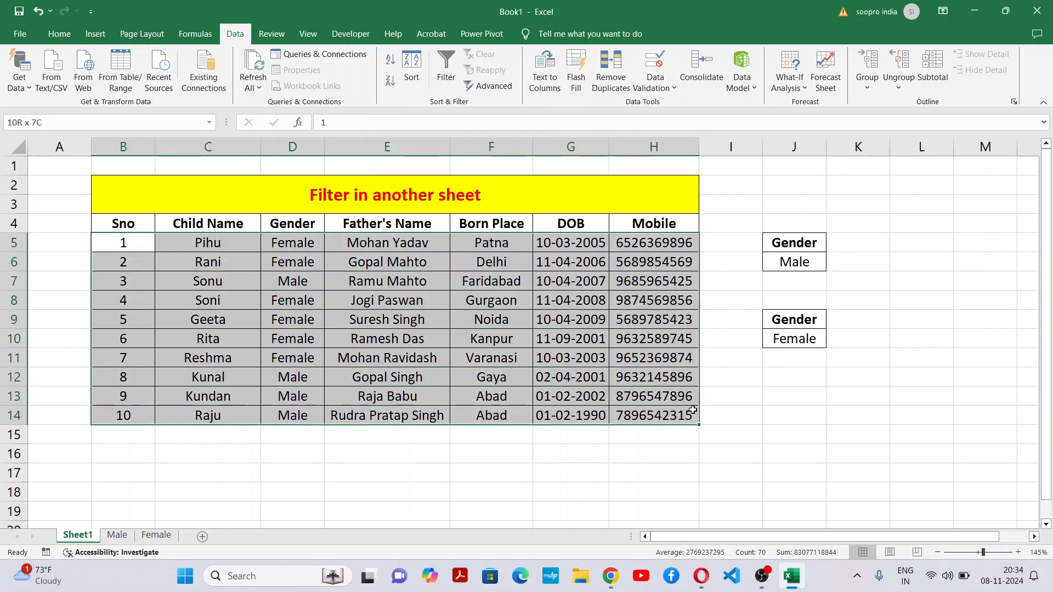
click(693, 410)
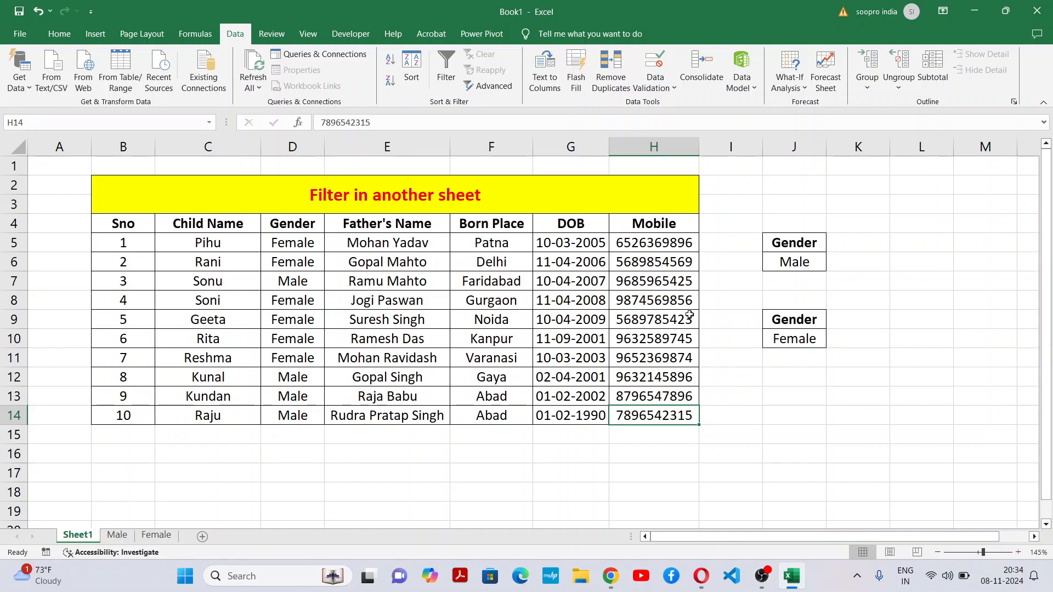
Step: Compare the extracted records on the Male and Female sheets
click(117, 534)
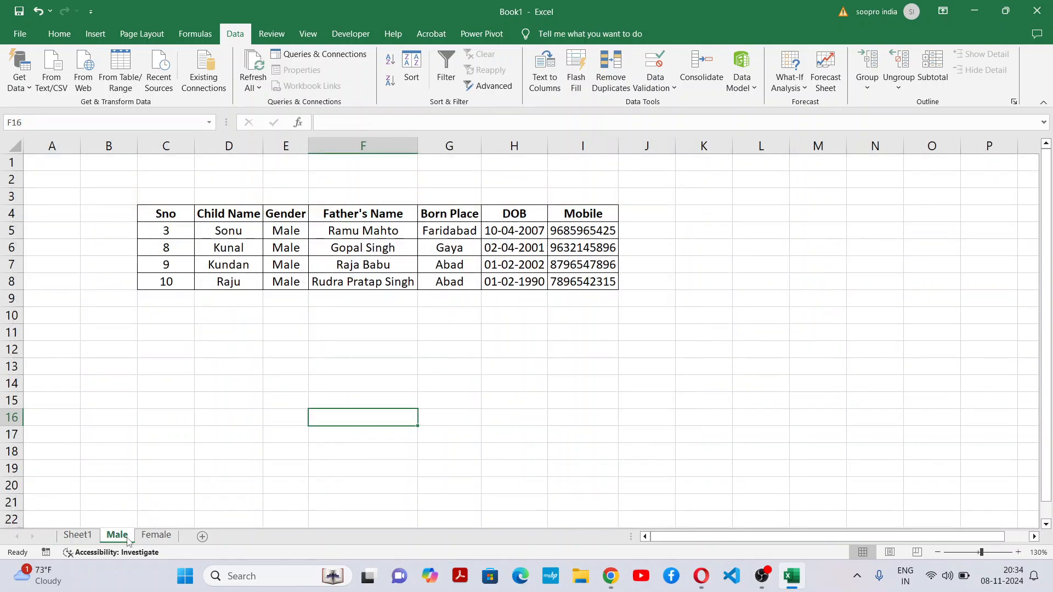
click(158, 539)
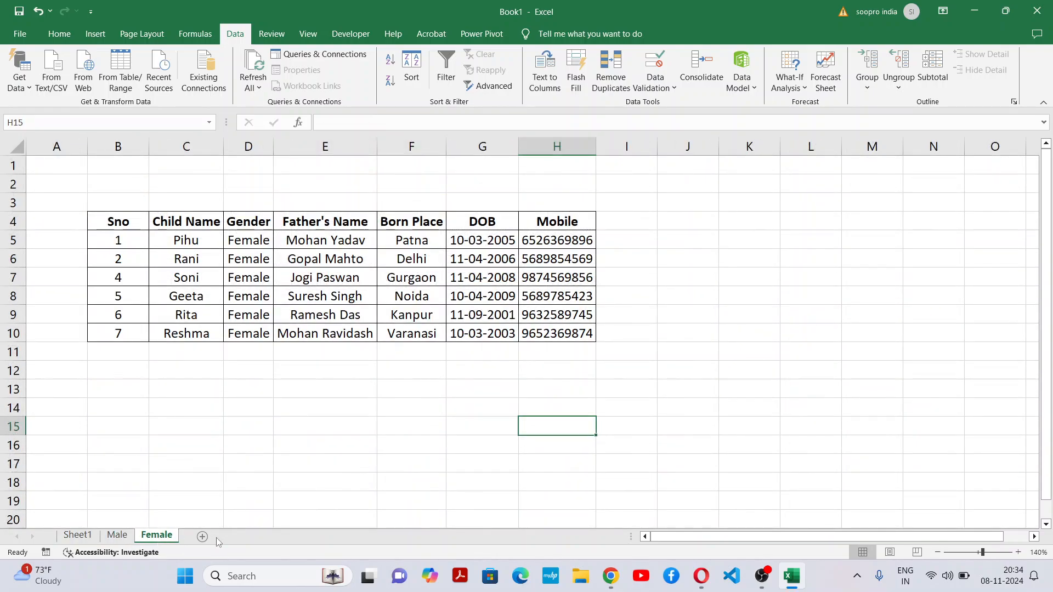
click(129, 537)
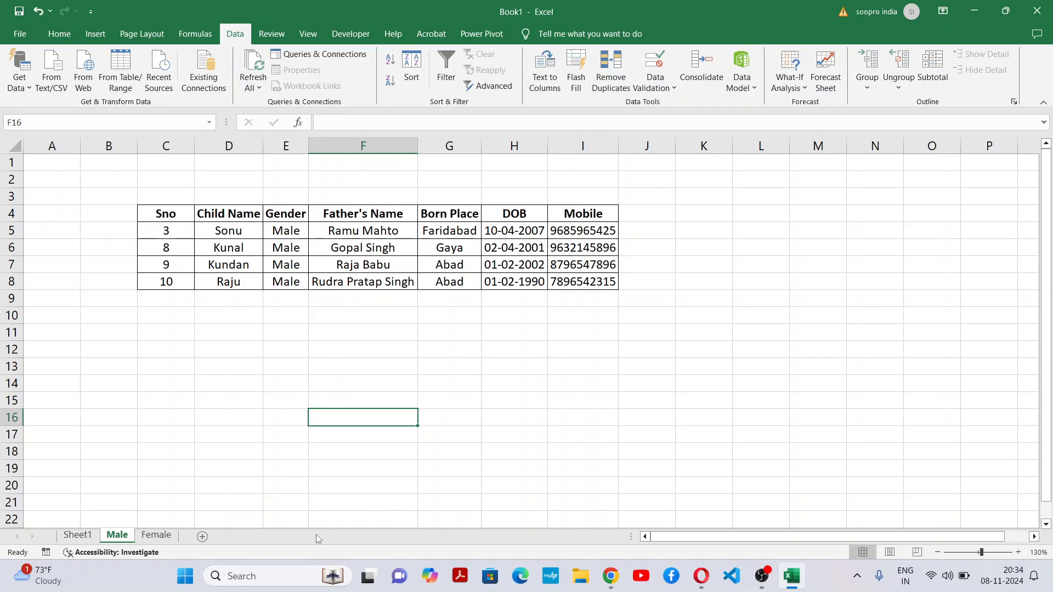
click(155, 535)
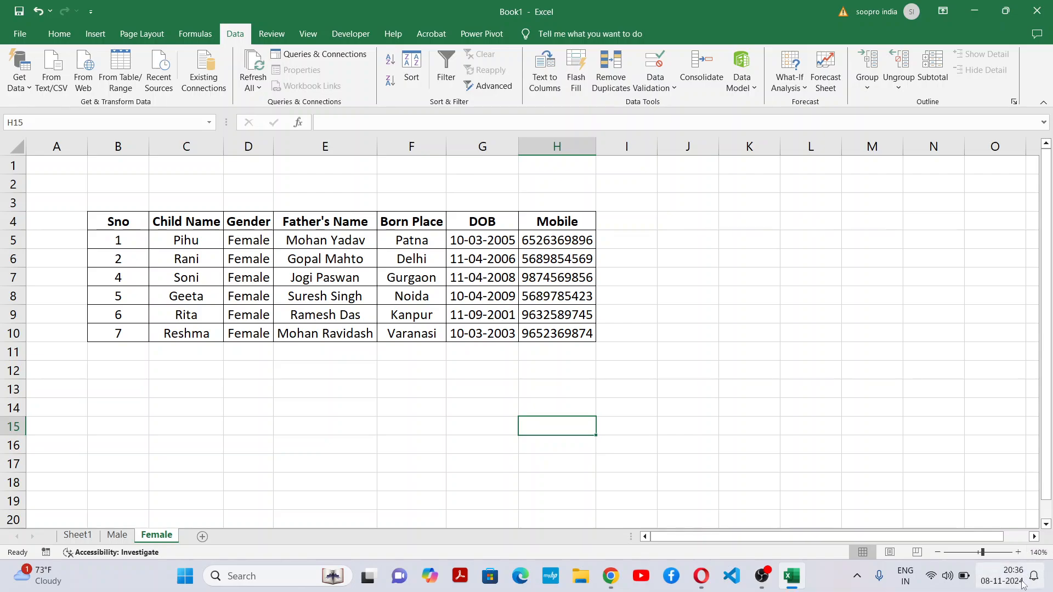
Step: Examine the DOB values in G5:G10 on the Female sheet
mouse_move(1007, 591)
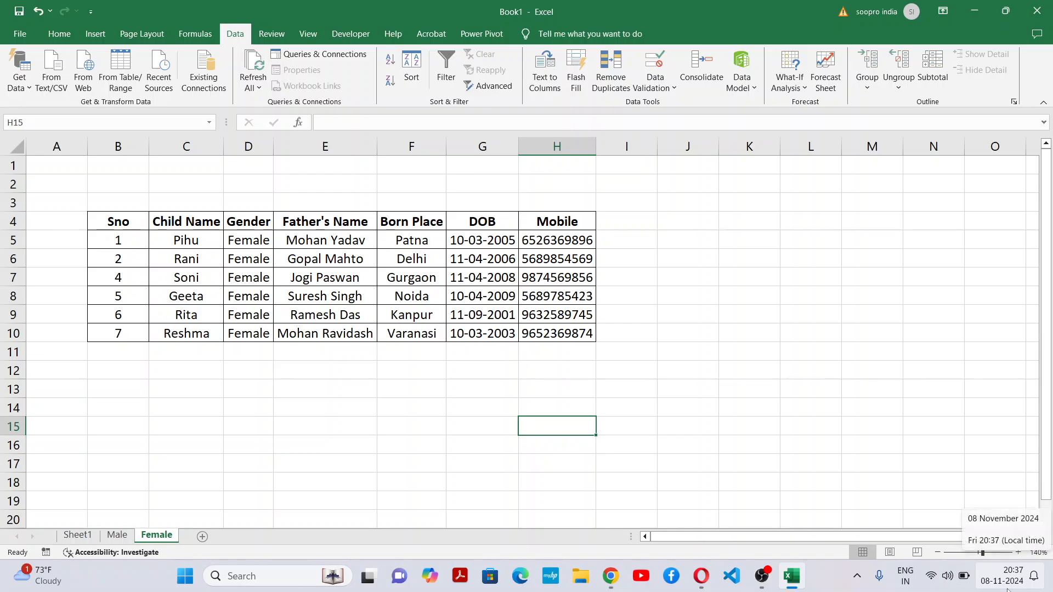
click(813, 447)
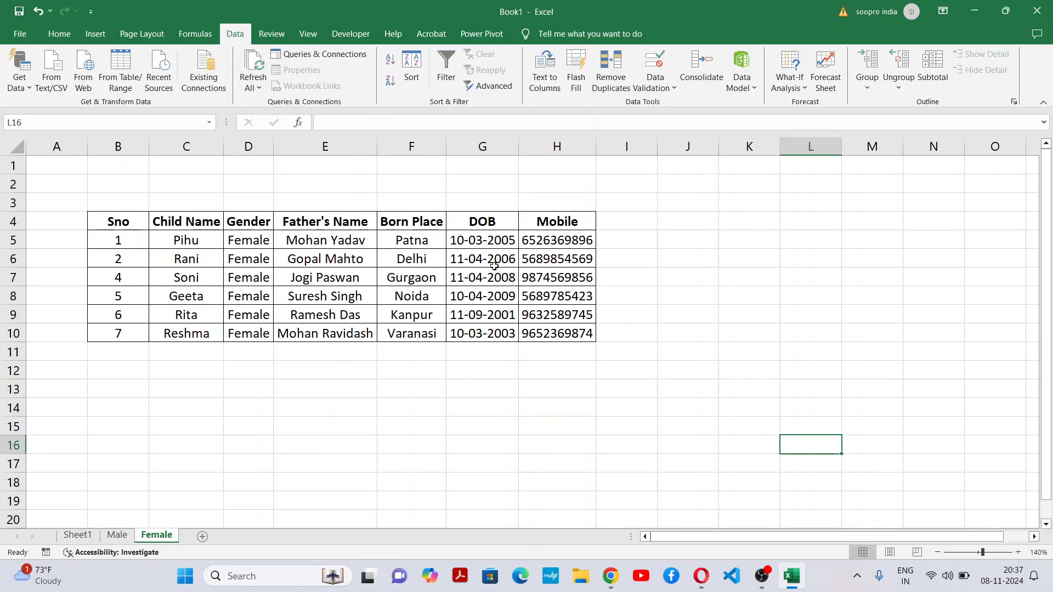
drag(491, 237, 491, 326)
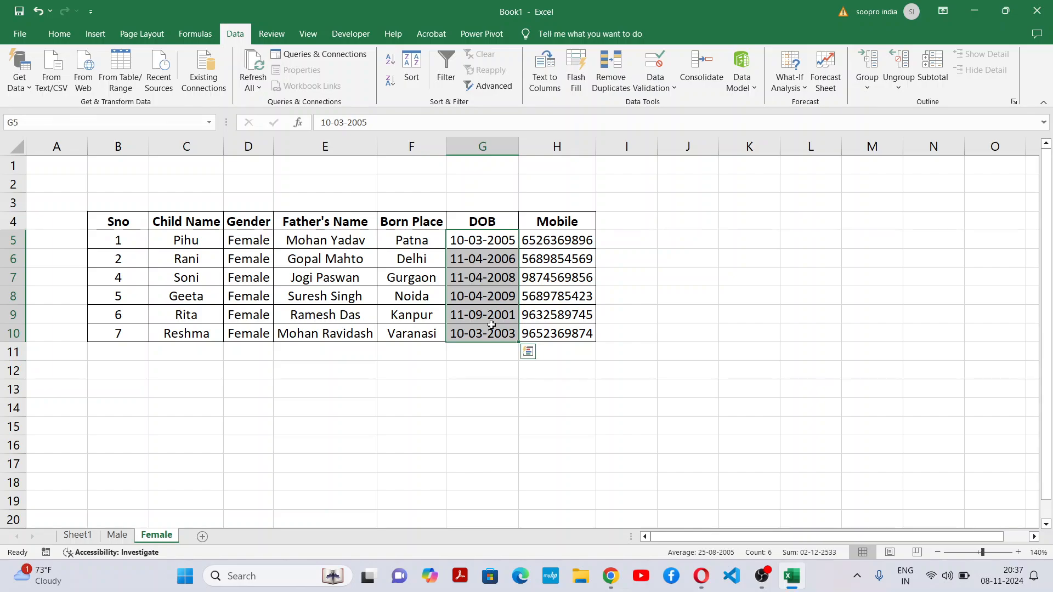
click(486, 445)
drag(503, 241, 477, 335)
click(437, 440)
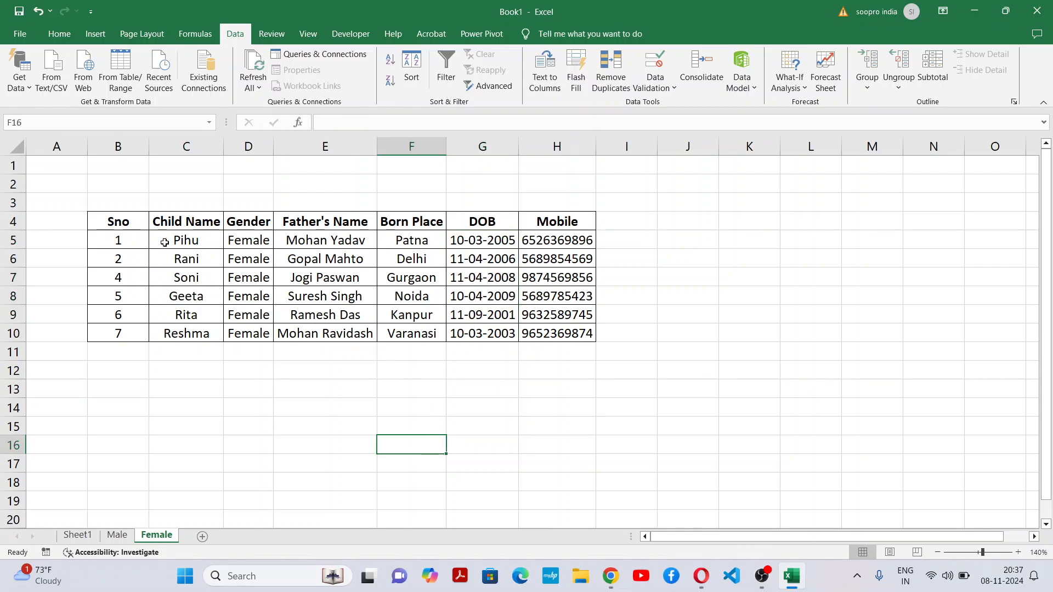
Step: Go back to Sheet1 and review the DOB values in G5:G14 and the whole source table with its title
click(77, 535)
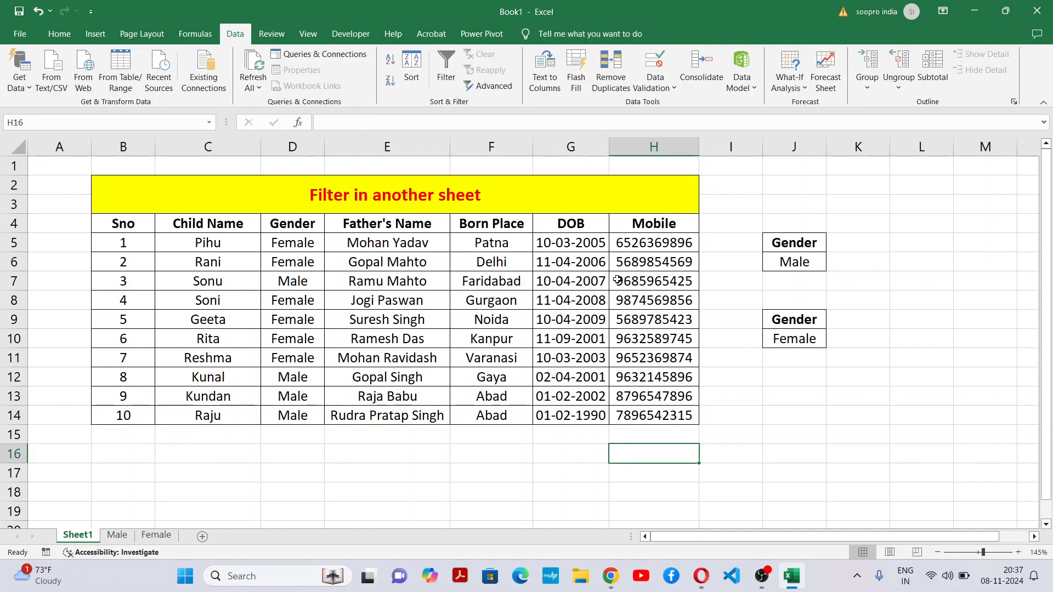
drag(595, 247, 553, 413)
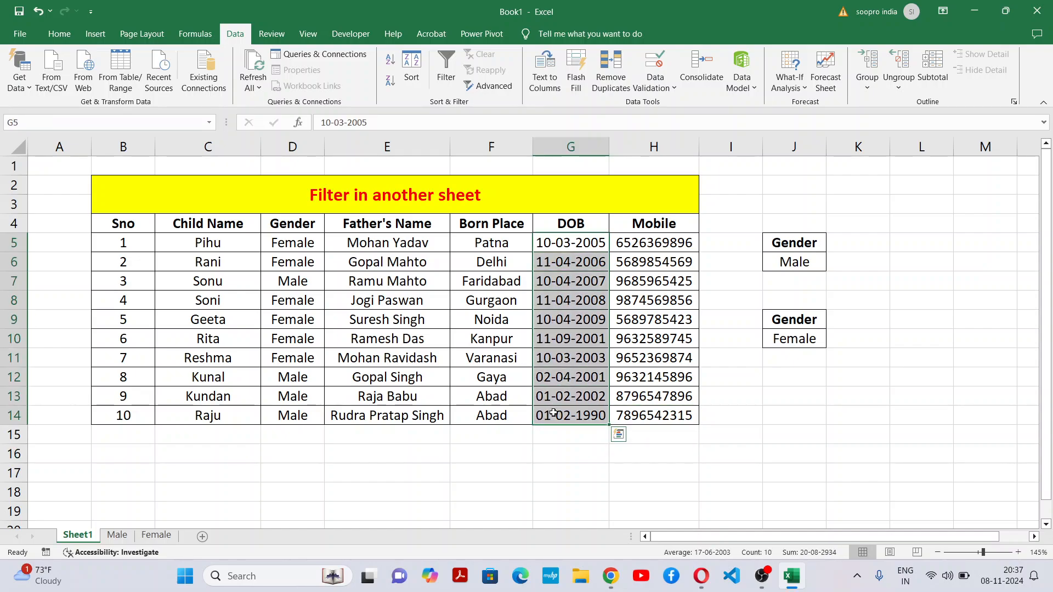
drag(105, 221, 629, 419)
click(629, 419)
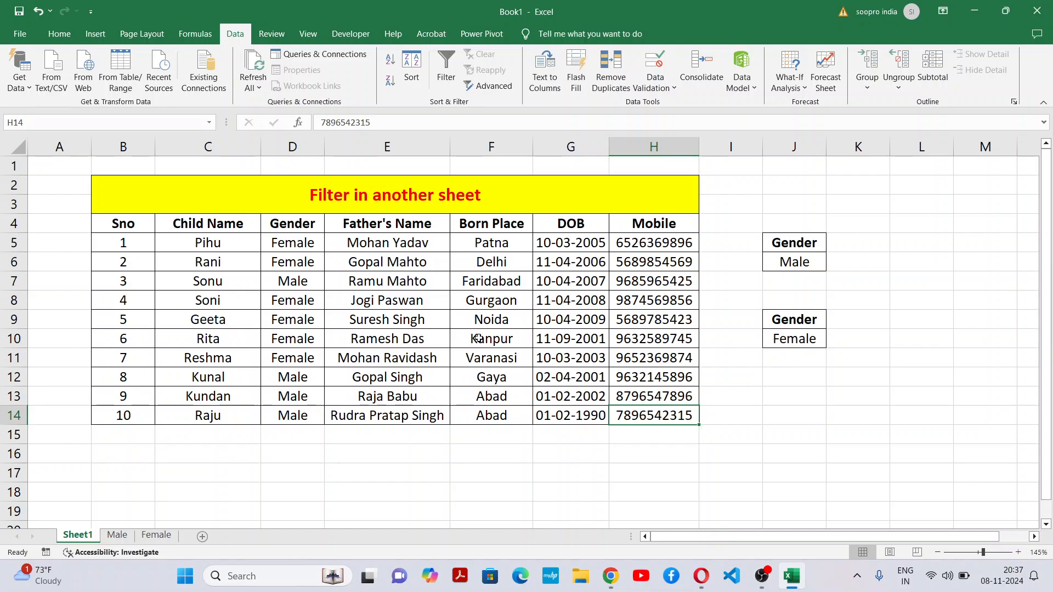
scroll(445, 356, down, 6)
scroll(466, 378, up, 6)
drag(212, 188, 729, 410)
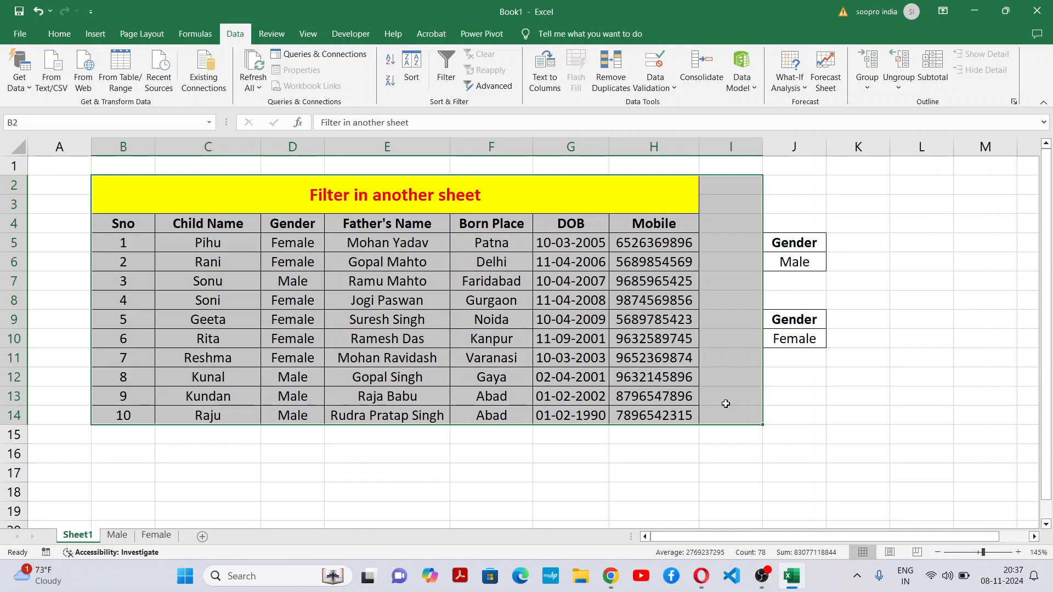
click(742, 390)
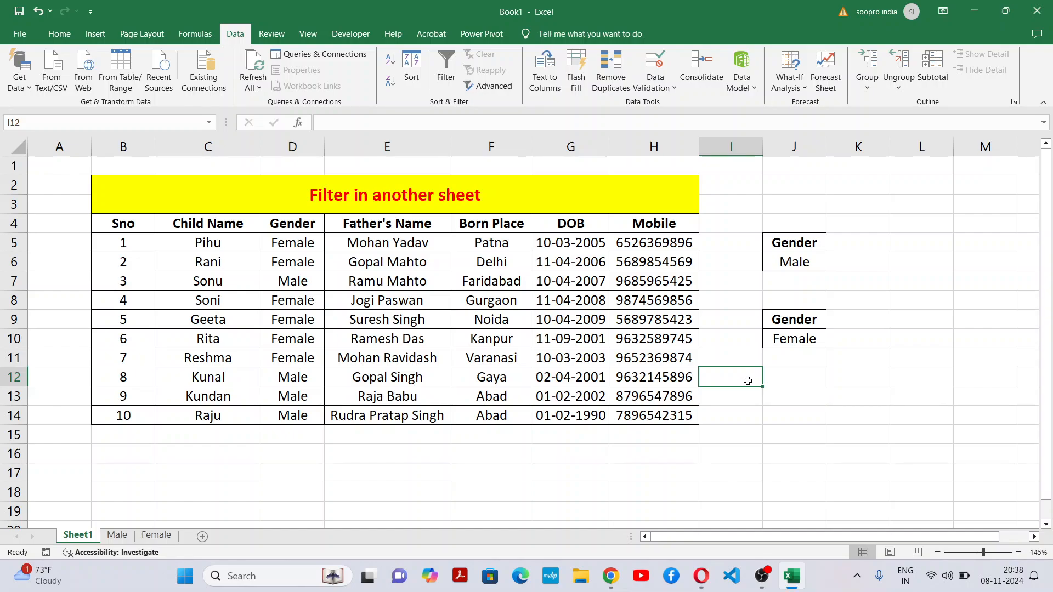
click(787, 389)
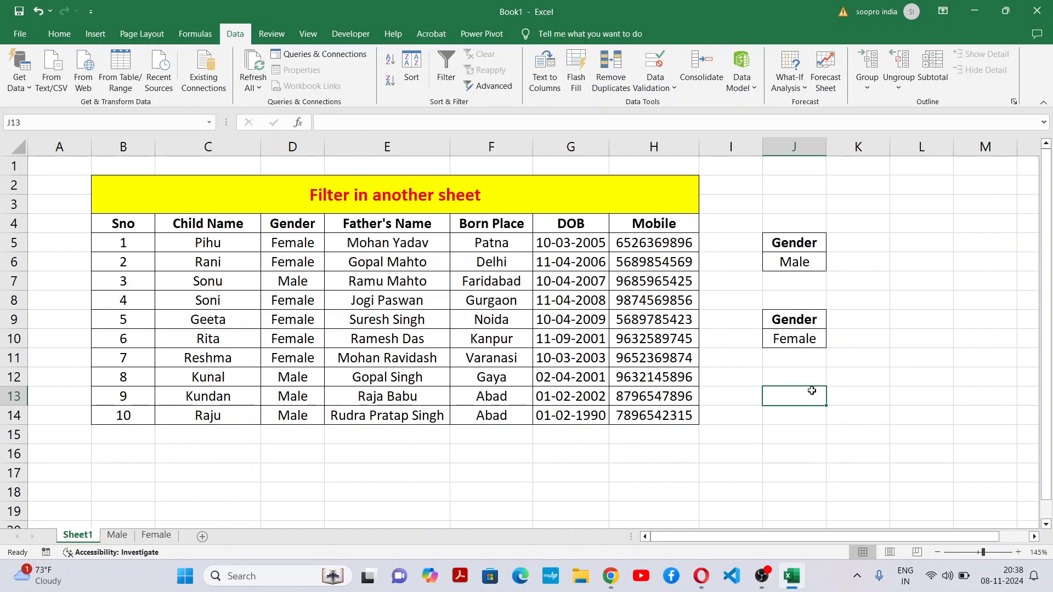
click(687, 392)
click(656, 326)
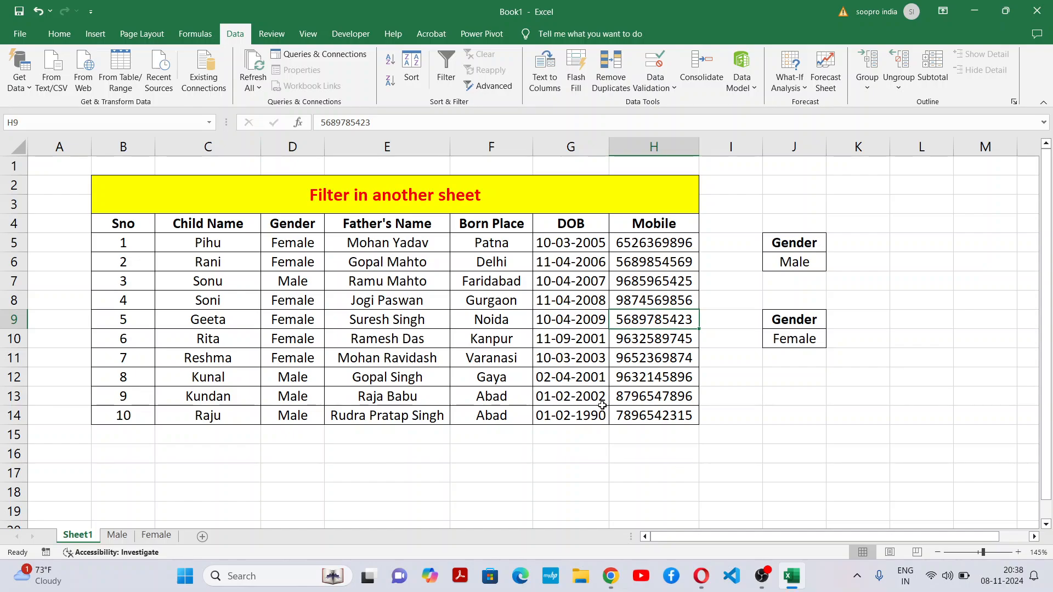
click(1006, 582)
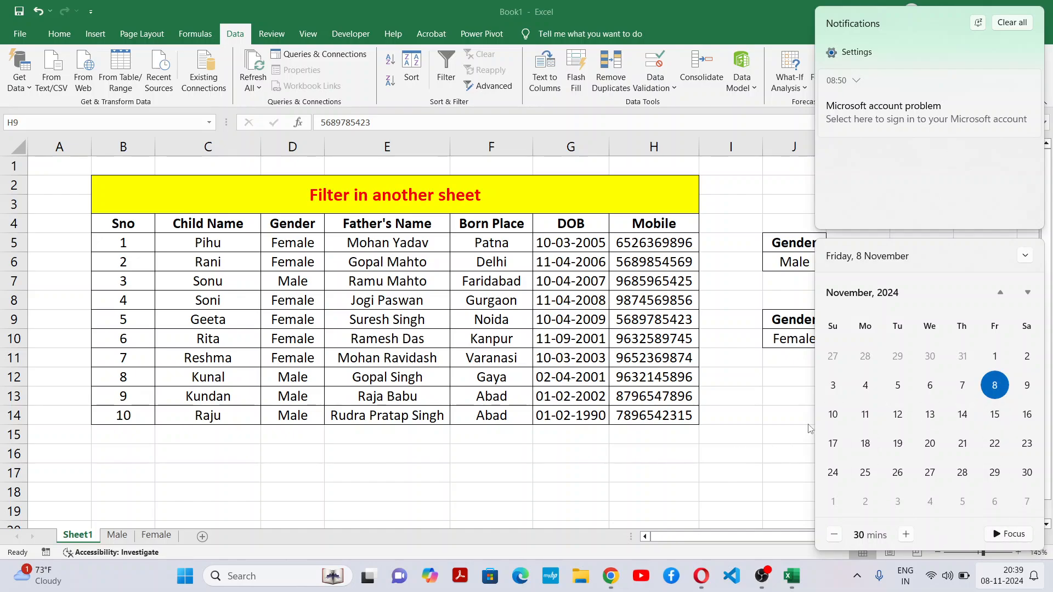
click(774, 442)
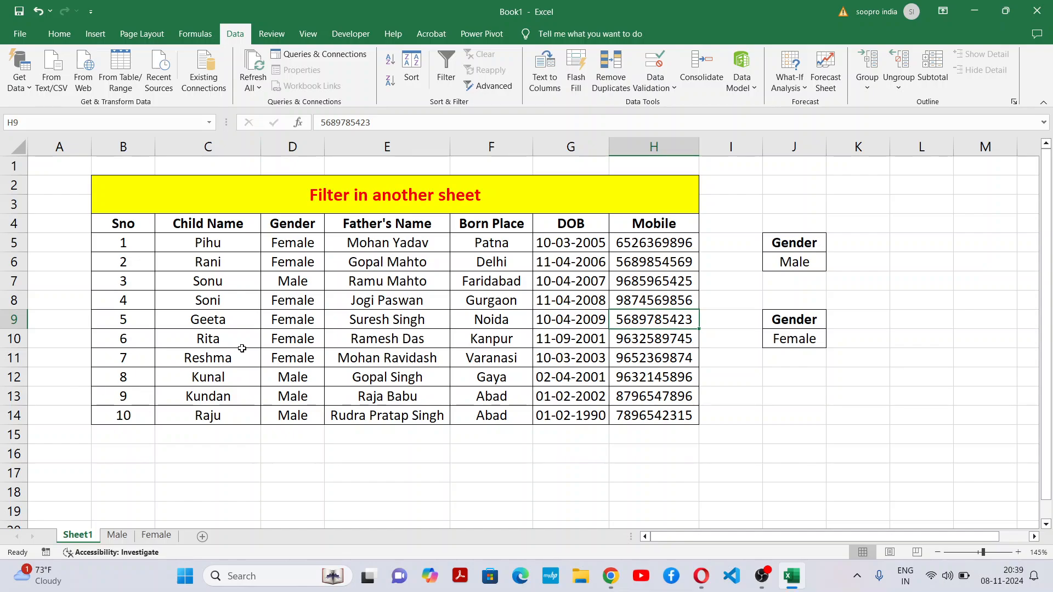
Step: Look over the titled source table together with the Gender criteria ranges, covering B2:K14 on Sheet1
drag(189, 212, 643, 412)
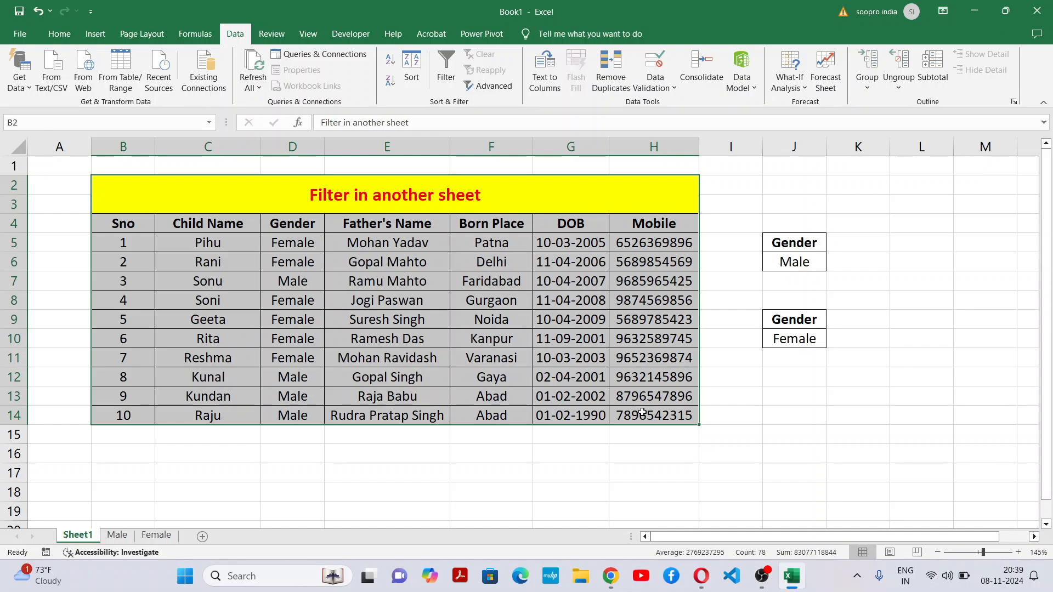
click(790, 409)
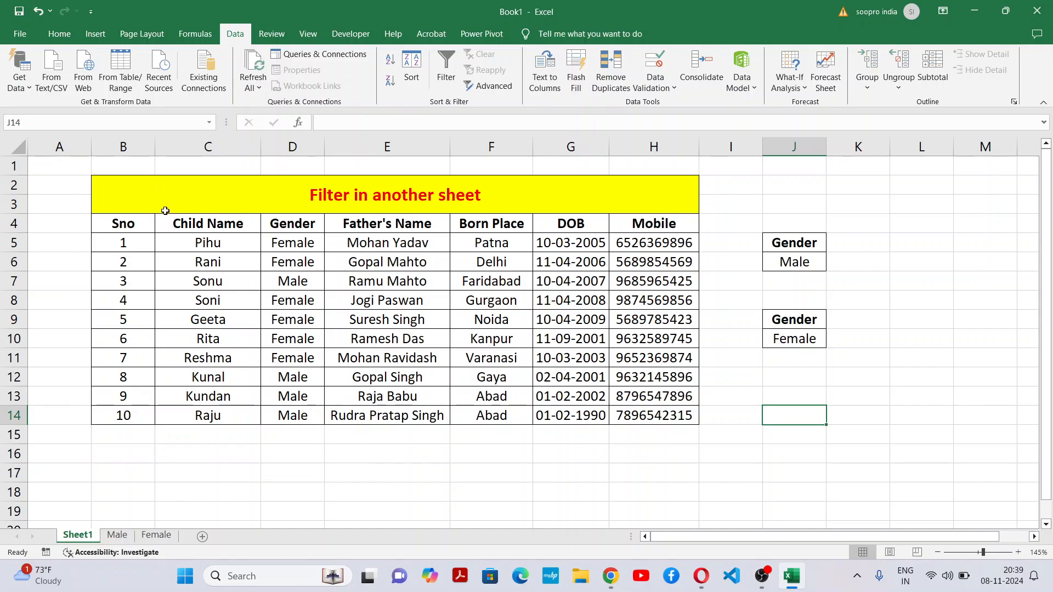
drag(466, 188, 797, 406)
click(581, 473)
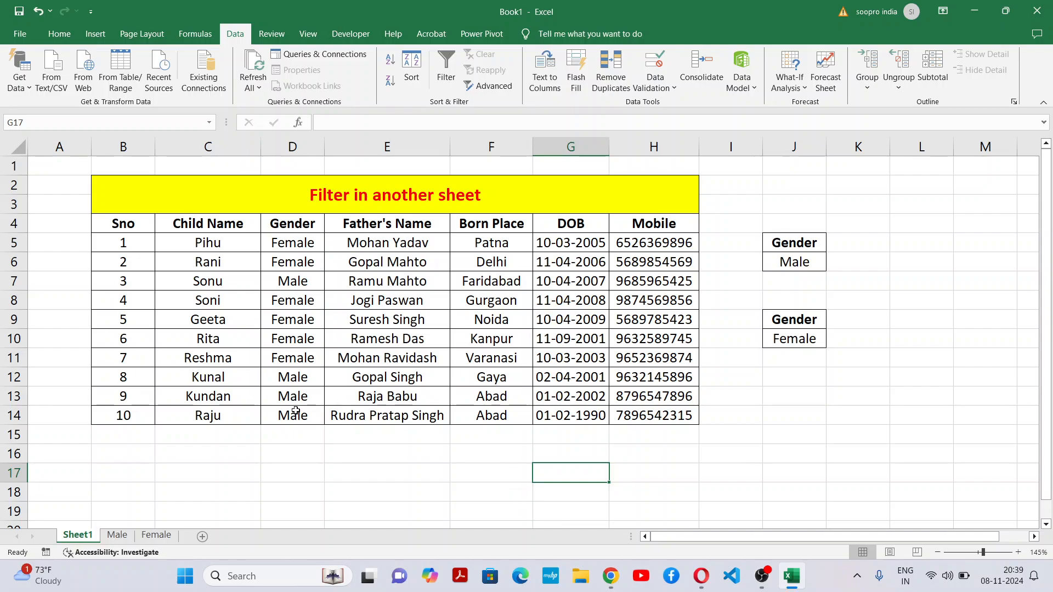
drag(350, 187, 848, 421)
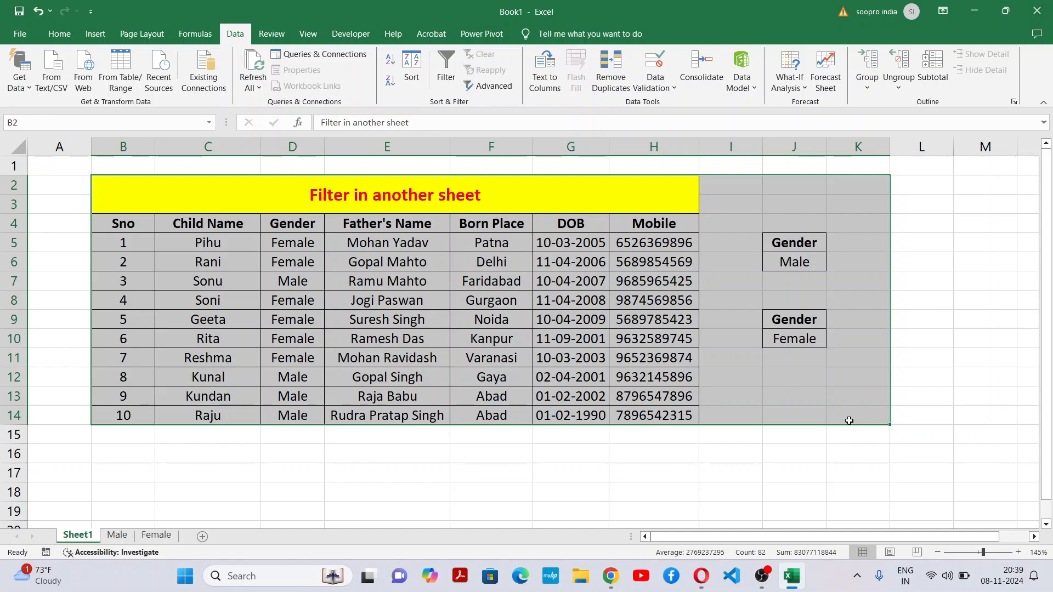
click(505, 407)
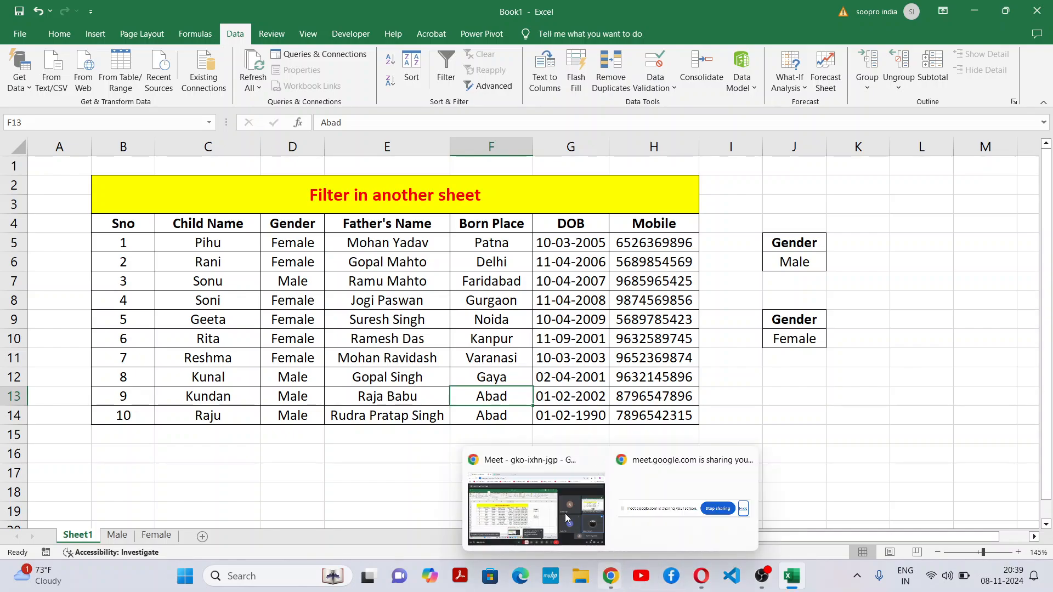
Step: Switch to the Google Meet call in Chrome and stop sharing the screen
click(565, 513)
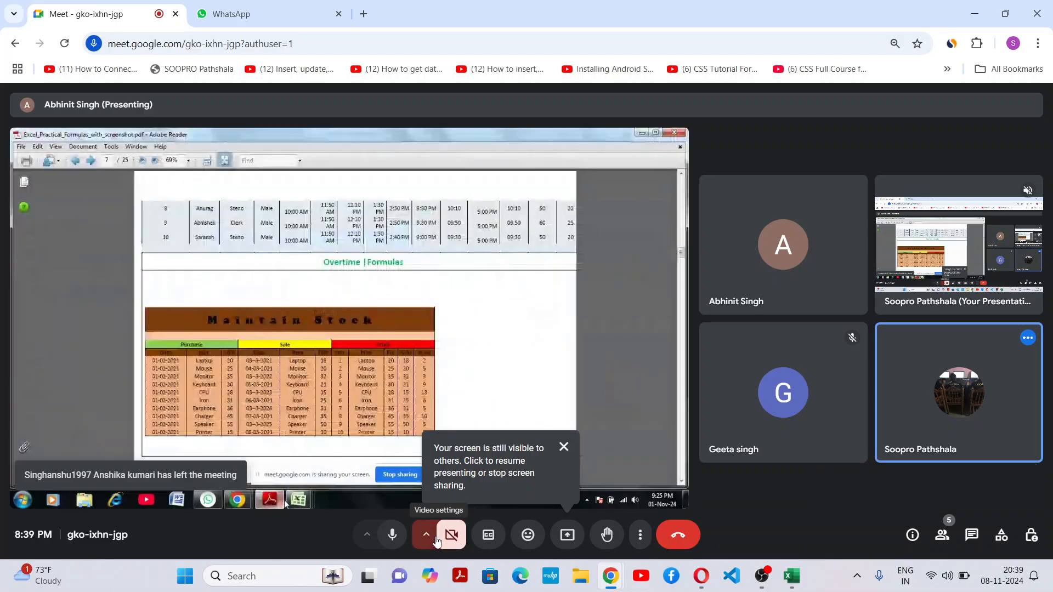
click(435, 540)
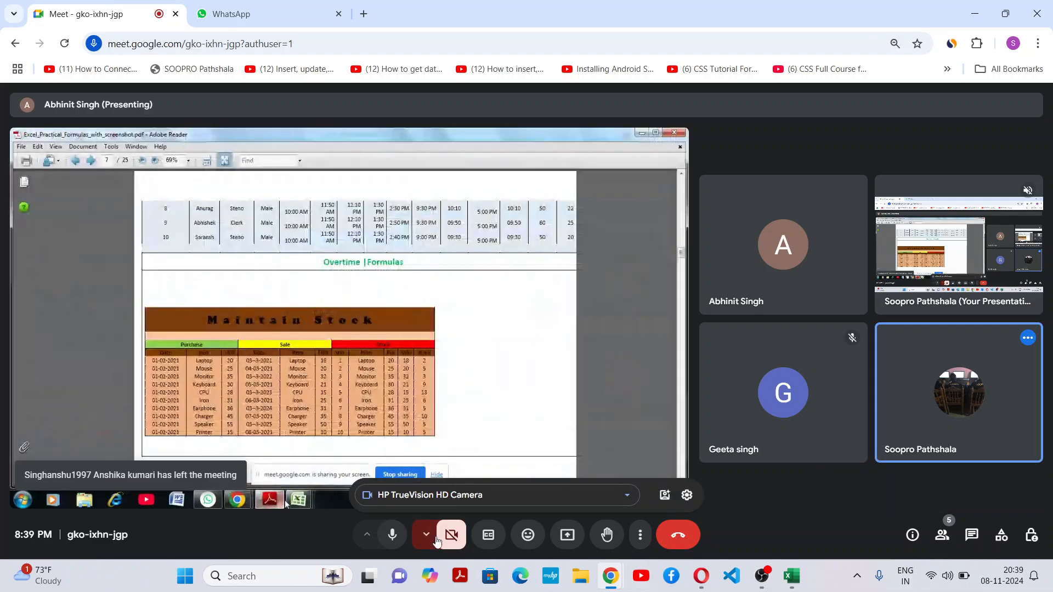
click(454, 534)
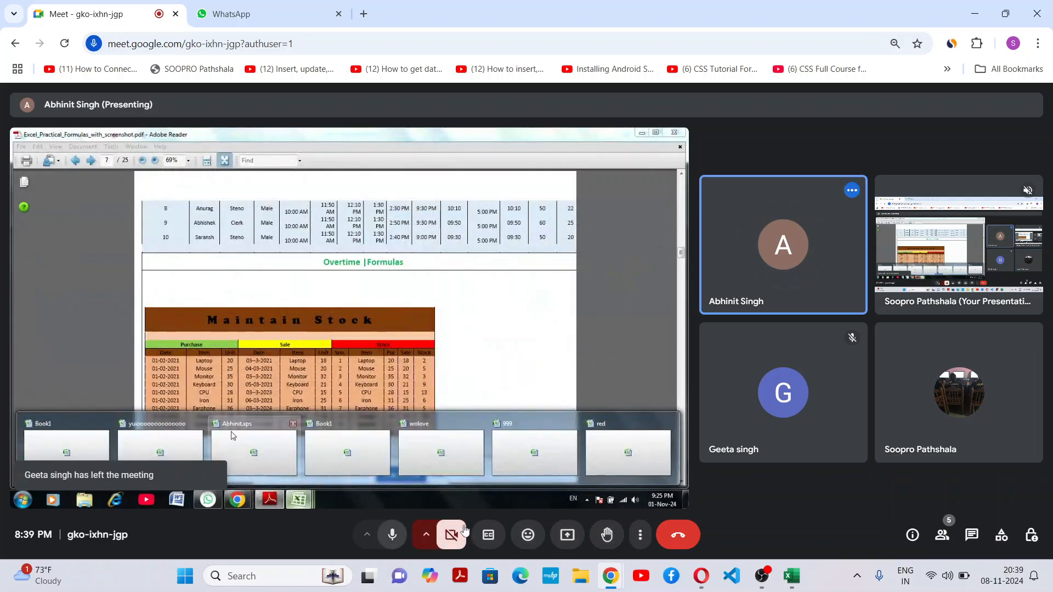
click(573, 539)
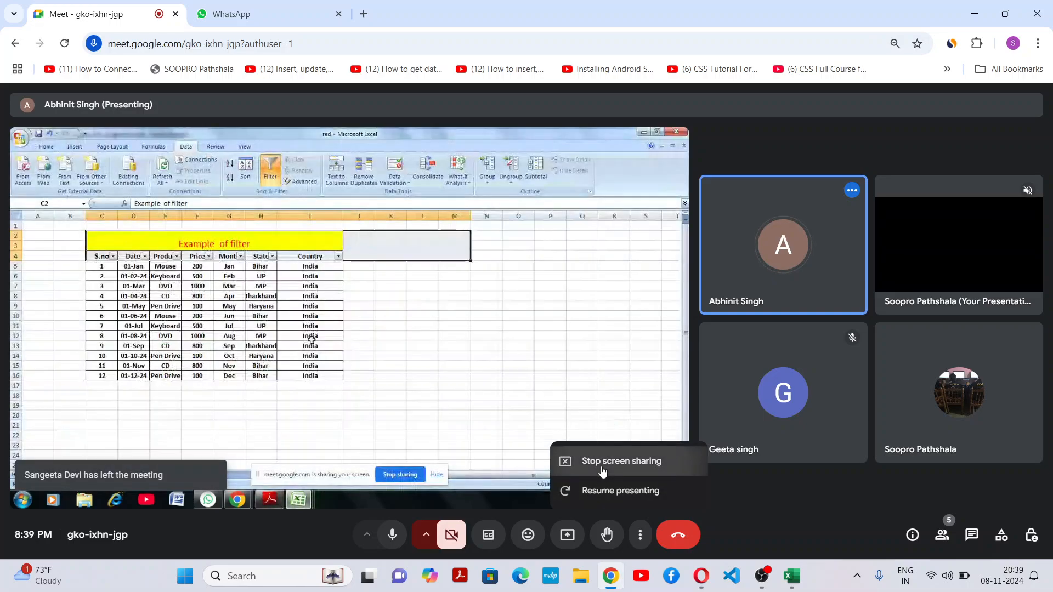
click(601, 467)
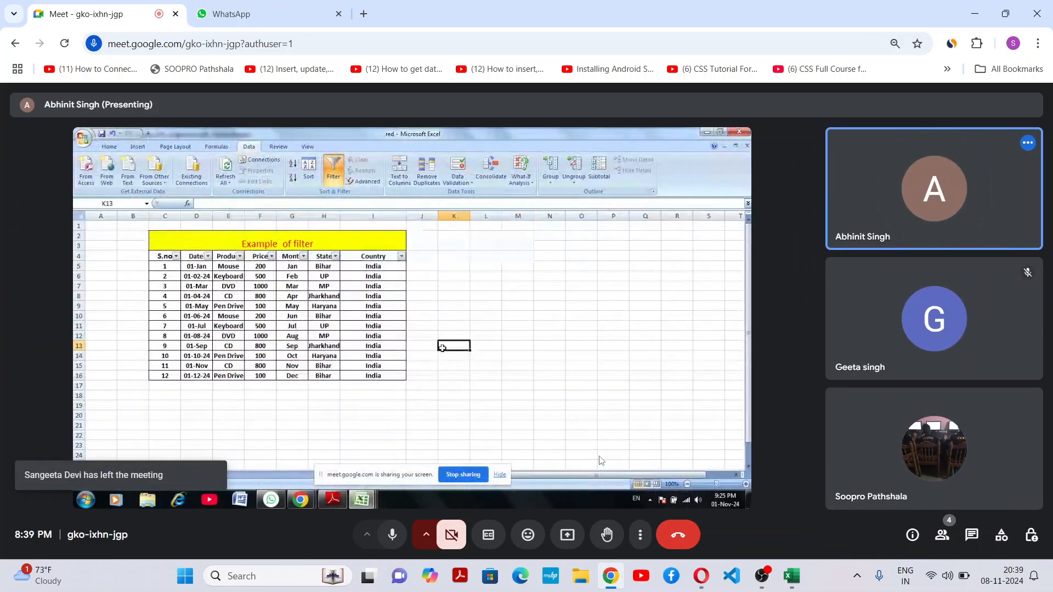